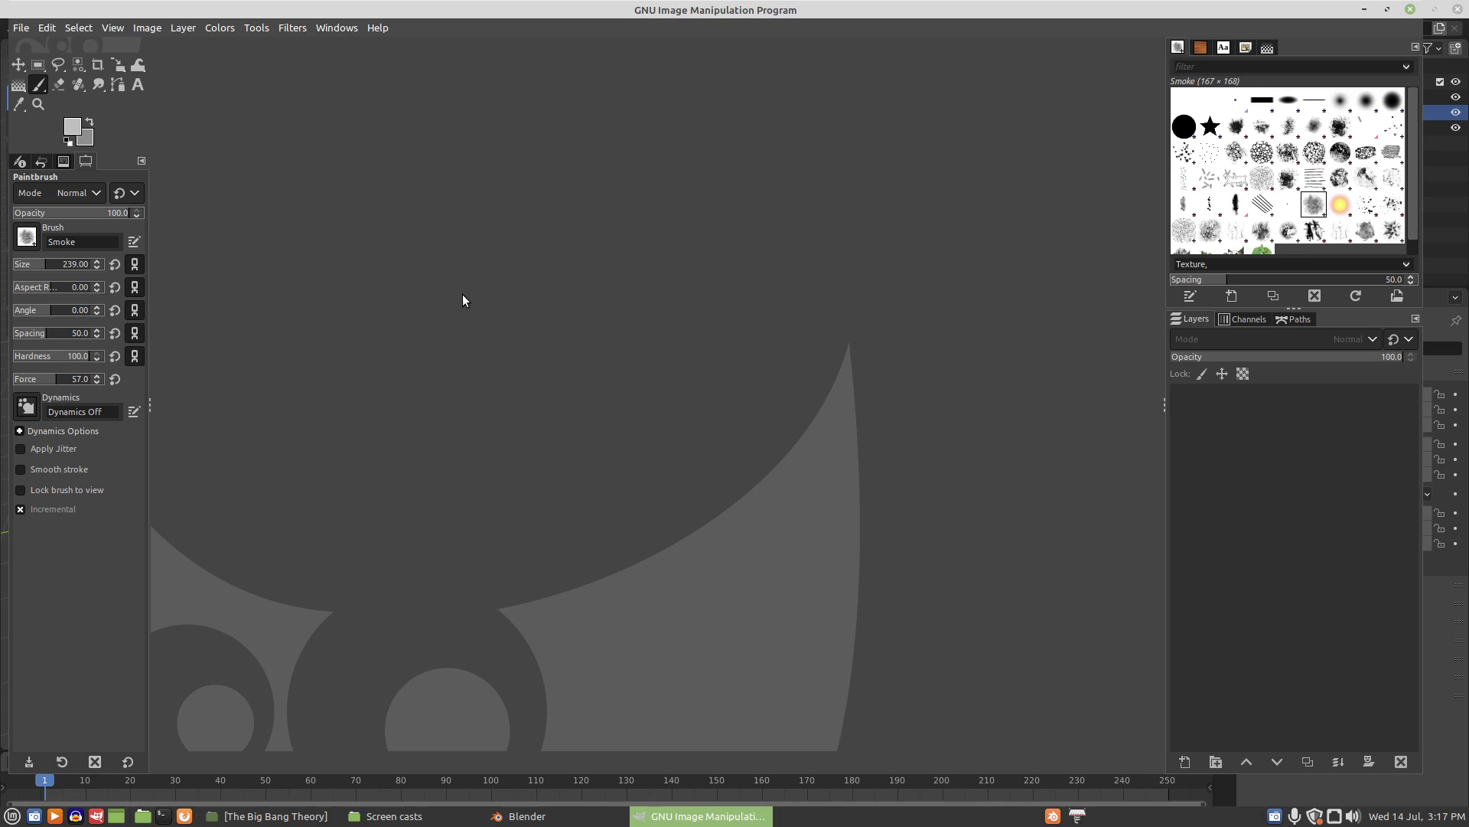
Step: Create a new 256 × 256 px image filled with transparency
{"action": "key", "text": "ctrl+n"}
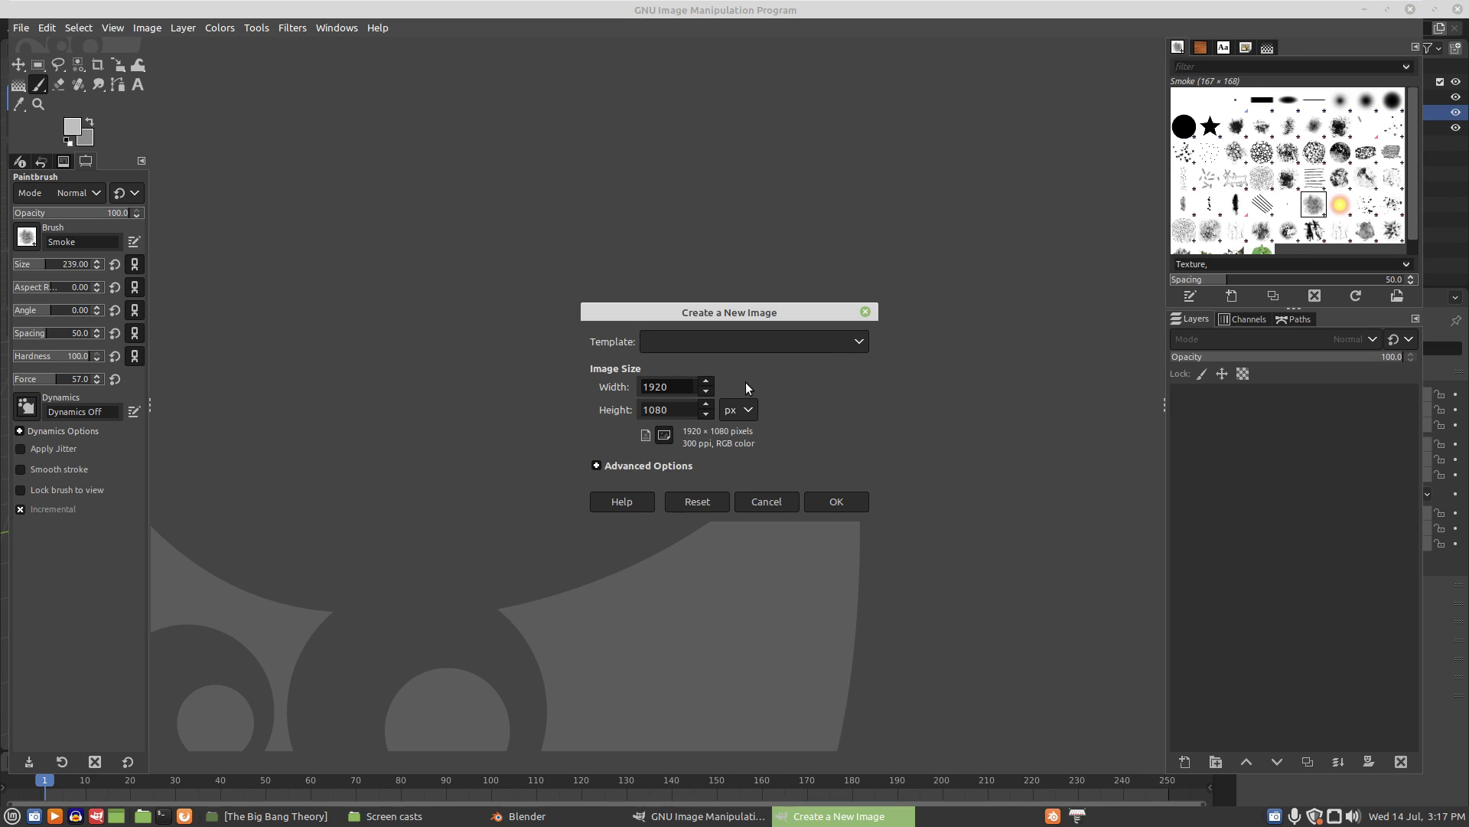
{"action": "left_click_drag", "start_coordinate": [644, 391], "coordinate": [595, 396]}
{"action": "type", "text": "256"}
{"action": "left_click", "coordinate": [669, 409]}
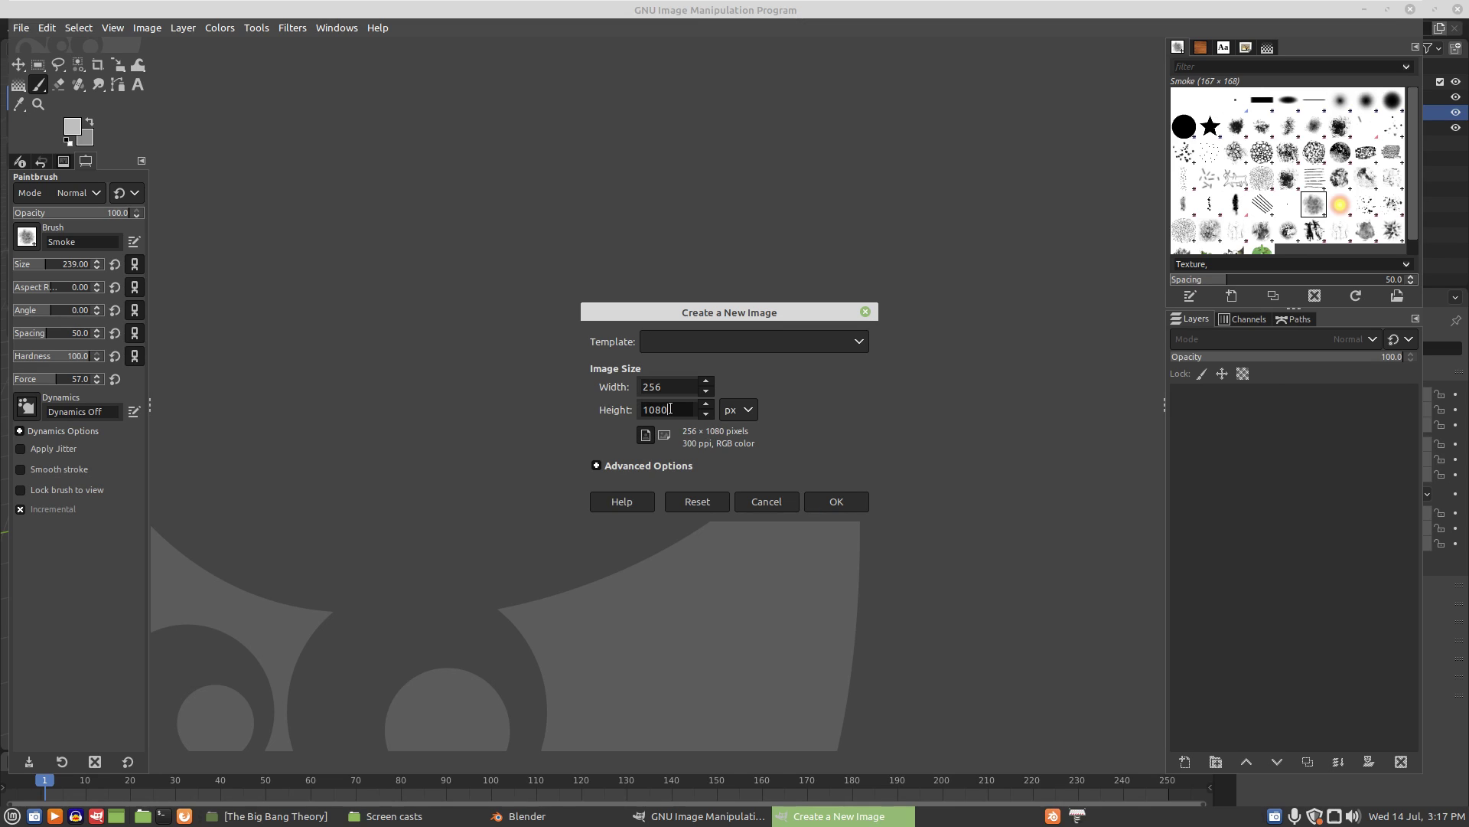
{"action": "left_click_drag", "start_coordinate": [670, 408], "coordinate": [626, 408]}
{"action": "type", "text": "256"}
{"action": "left_click", "coordinate": [629, 466]}
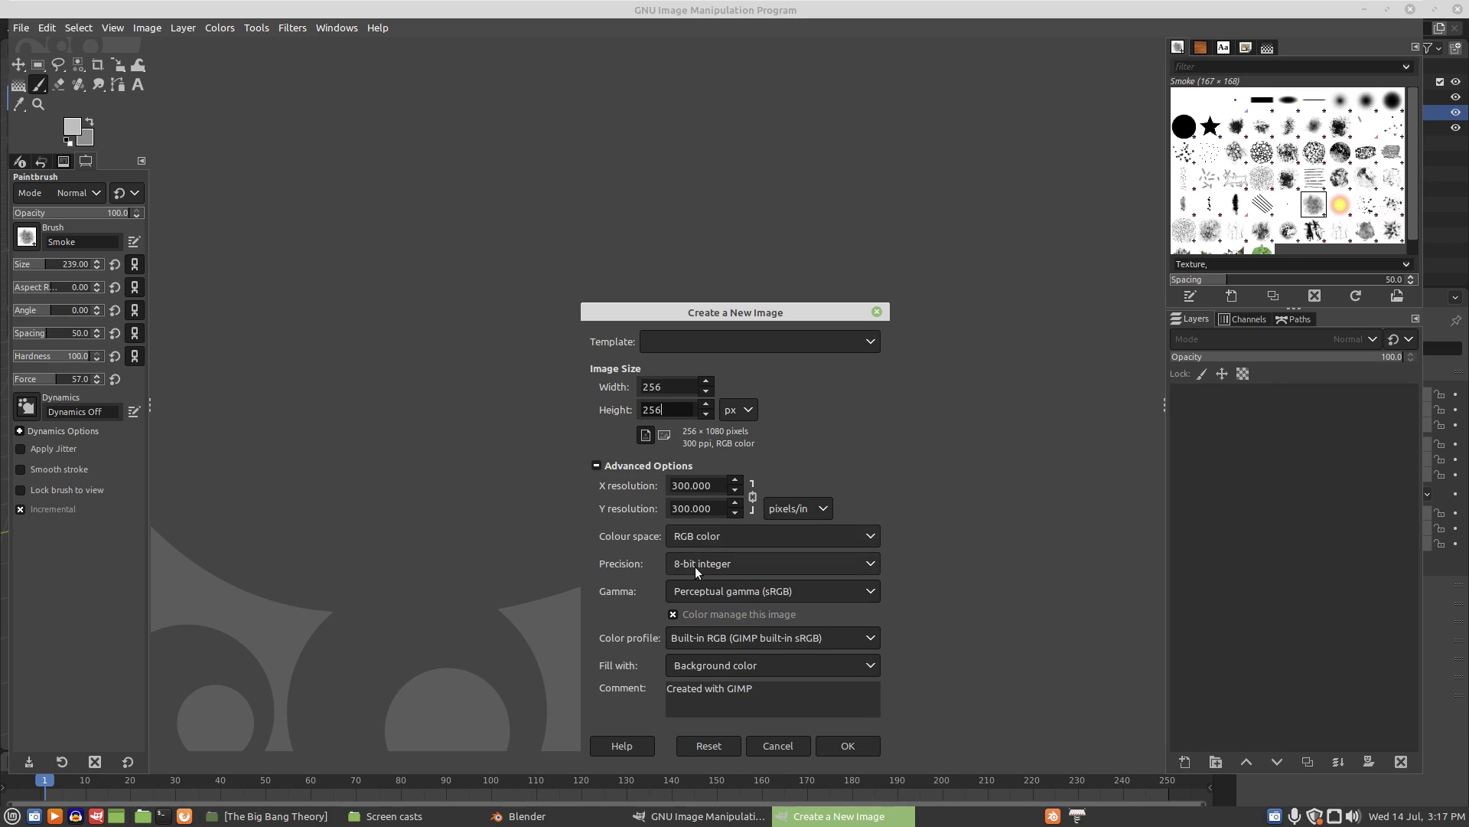
{"action": "left_click", "coordinate": [873, 667]}
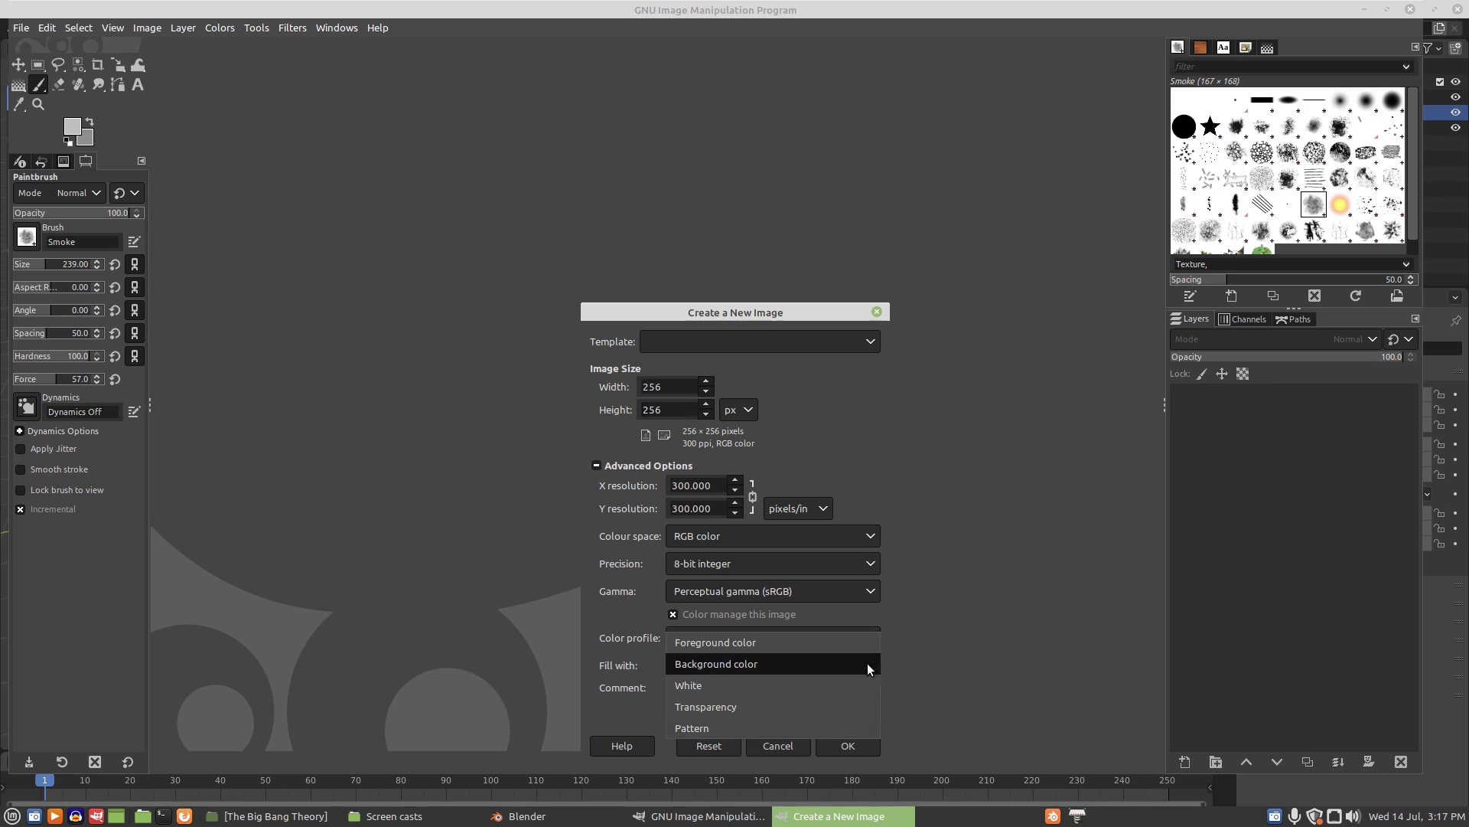
{"action": "left_click", "coordinate": [760, 704]}
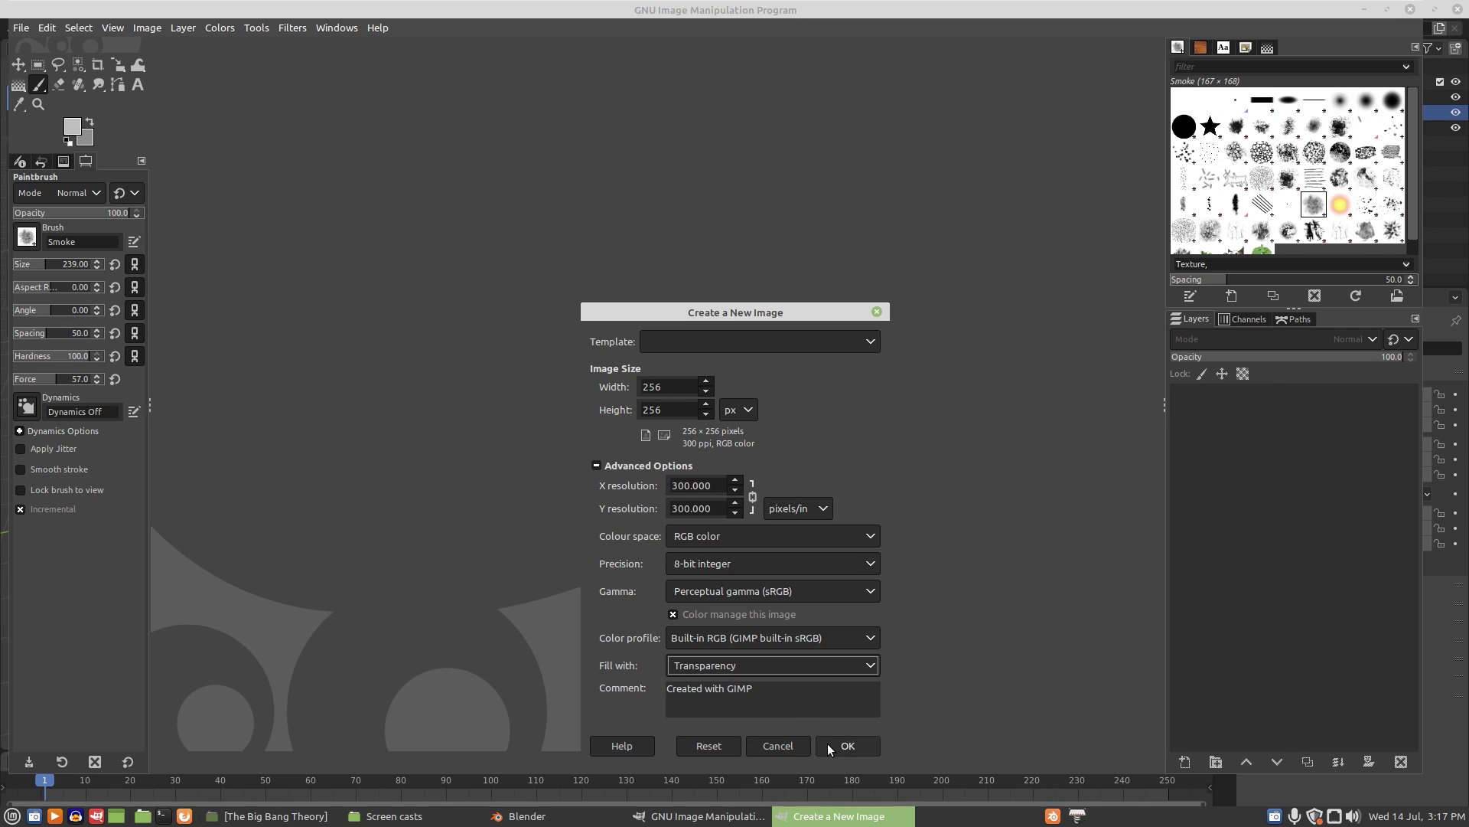
{"action": "left_click", "coordinate": [842, 745]}
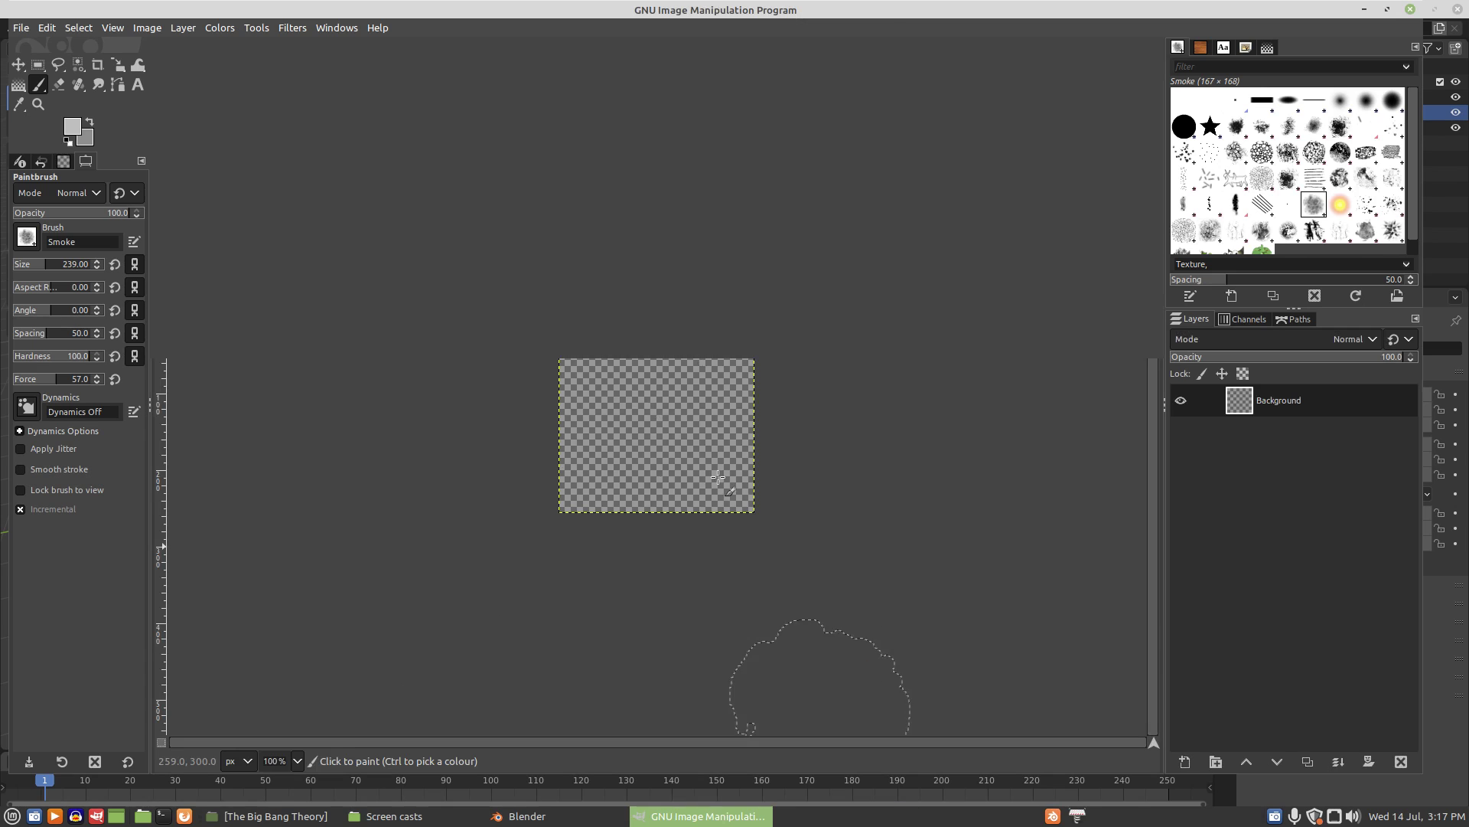
Step: Copy the whole transparent canvas and paste it as a new image
{"action": "left_click", "coordinate": [37, 65]}
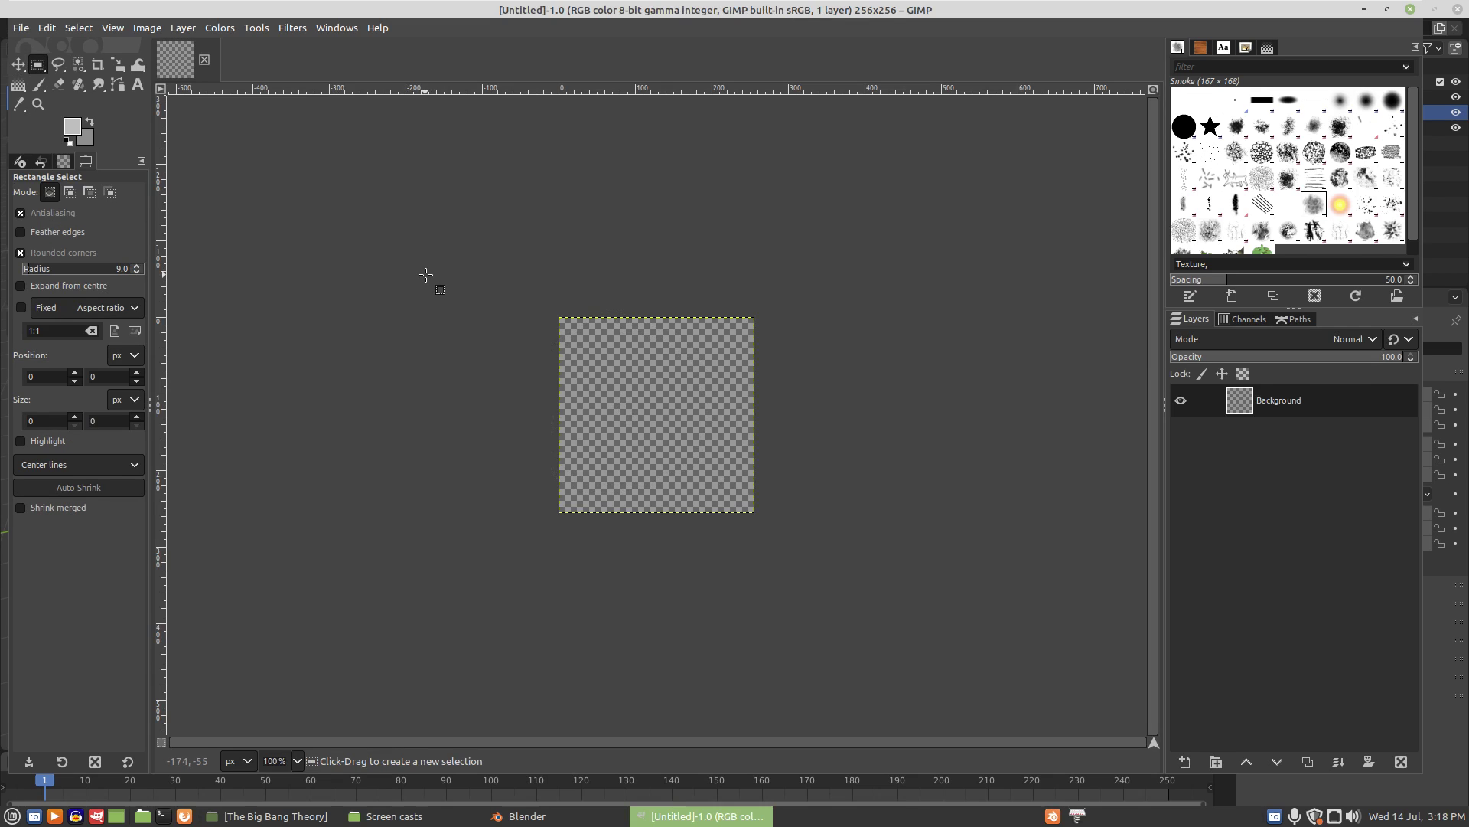
{"action": "key", "text": "ctrl+a"}
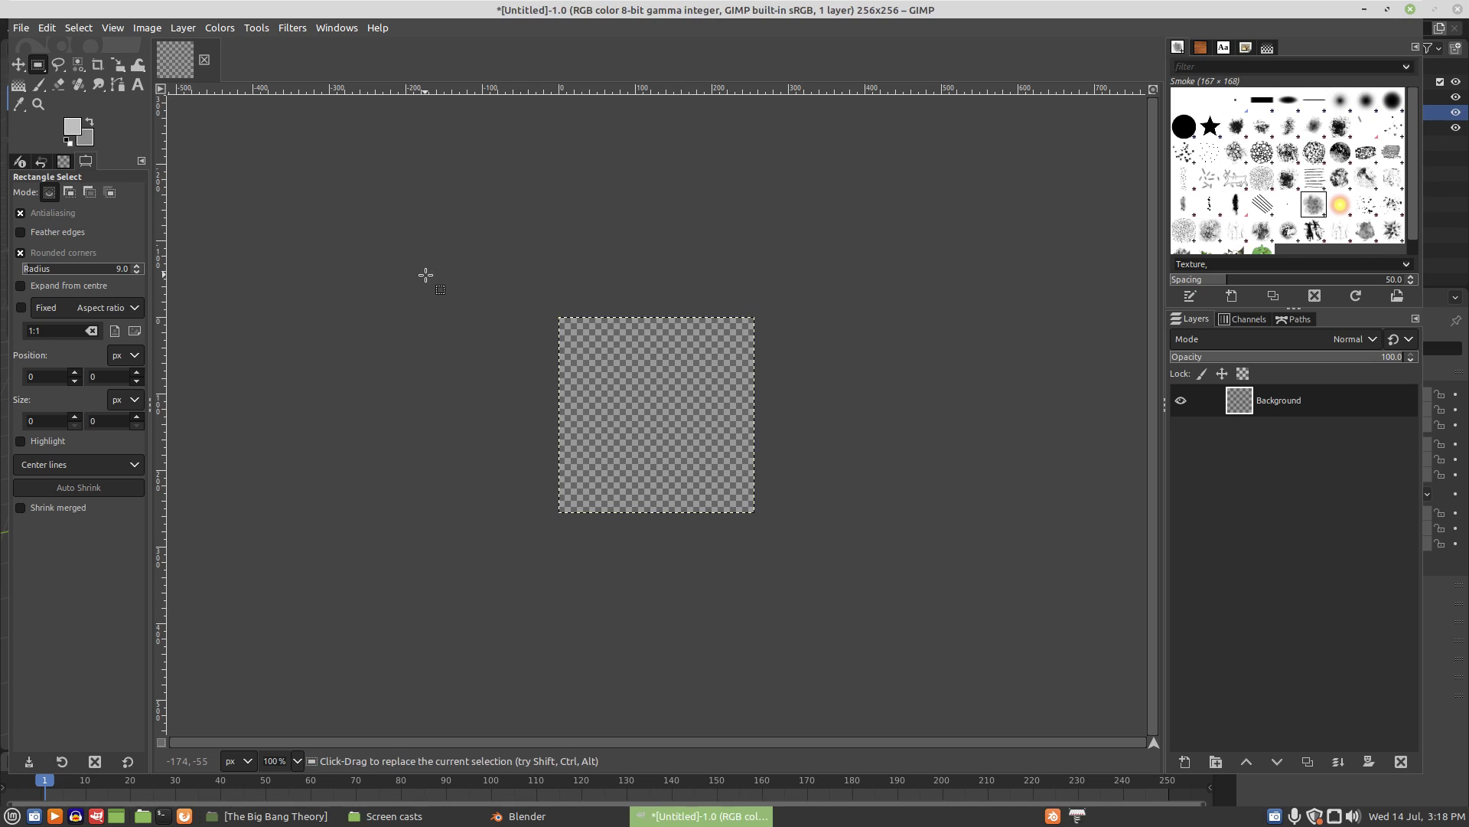
{"action": "key", "text": "ctrl+c"}
{"action": "key", "text": "ctrl+shift+v"}
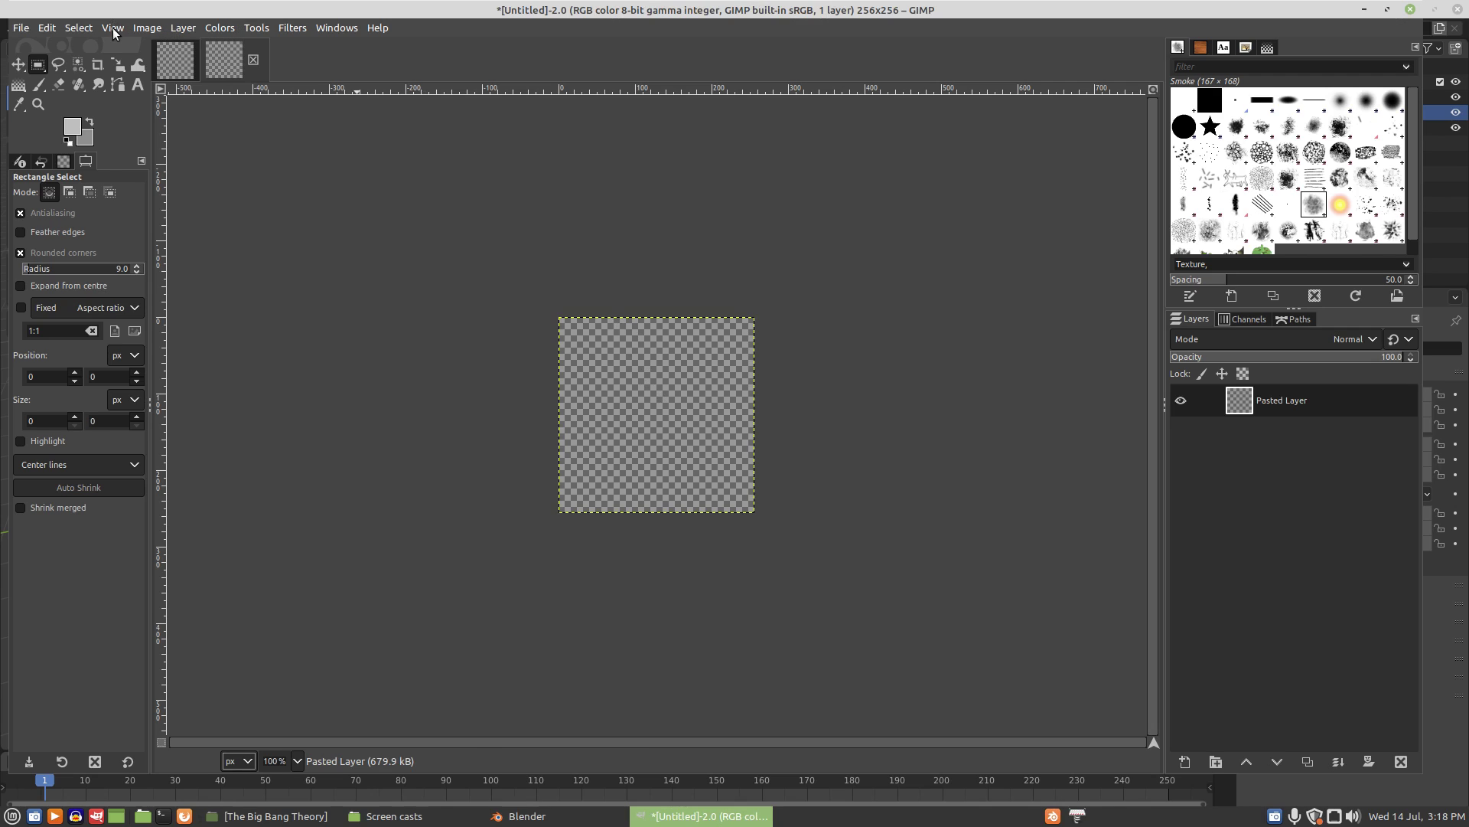
Step: Turn on snapping to the grid and display the grid on the new image
{"action": "left_click", "coordinate": [113, 29]}
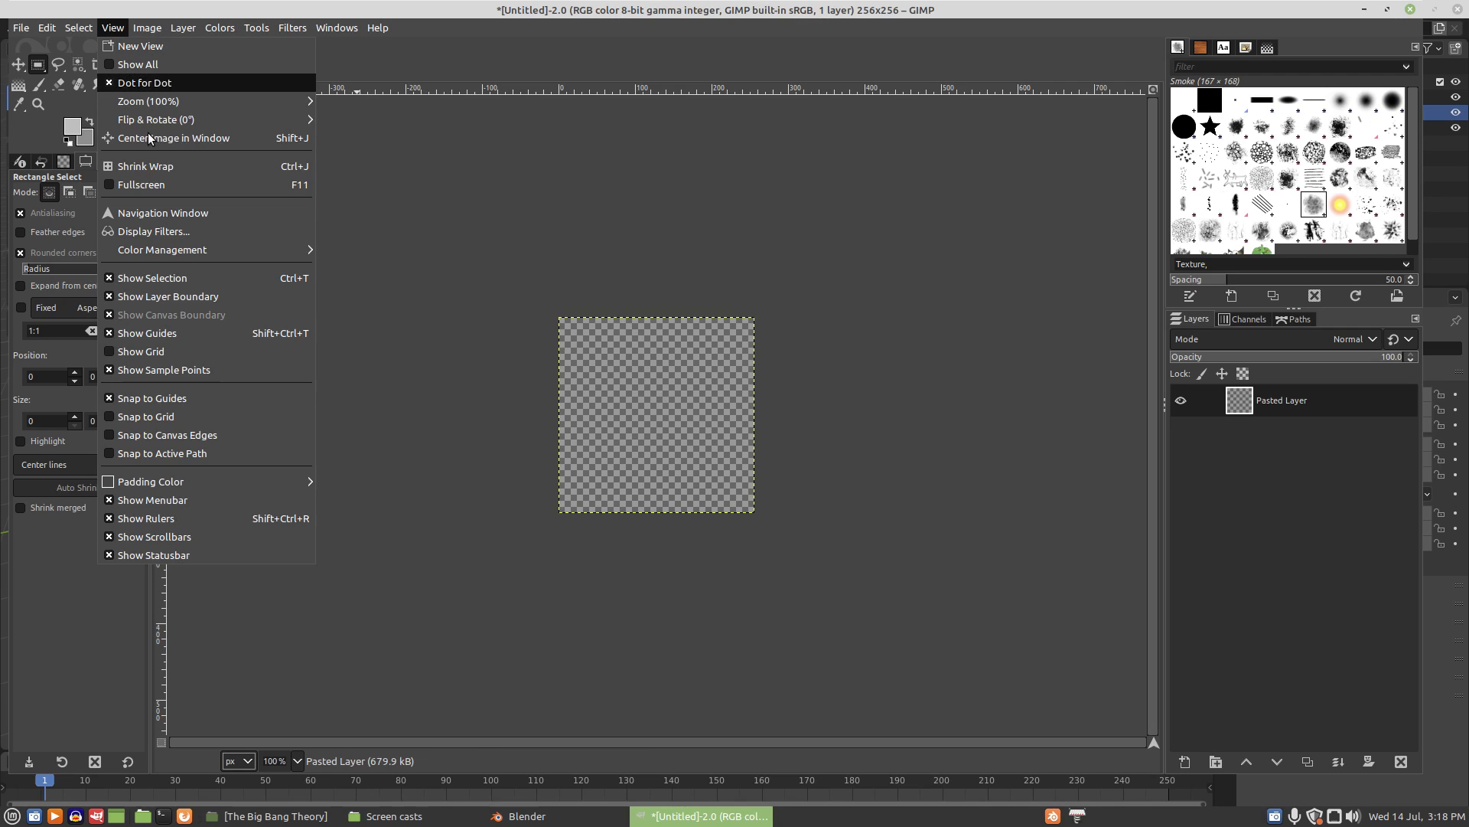
{"action": "left_click", "coordinate": [131, 414]}
{"action": "left_click", "coordinate": [113, 28]}
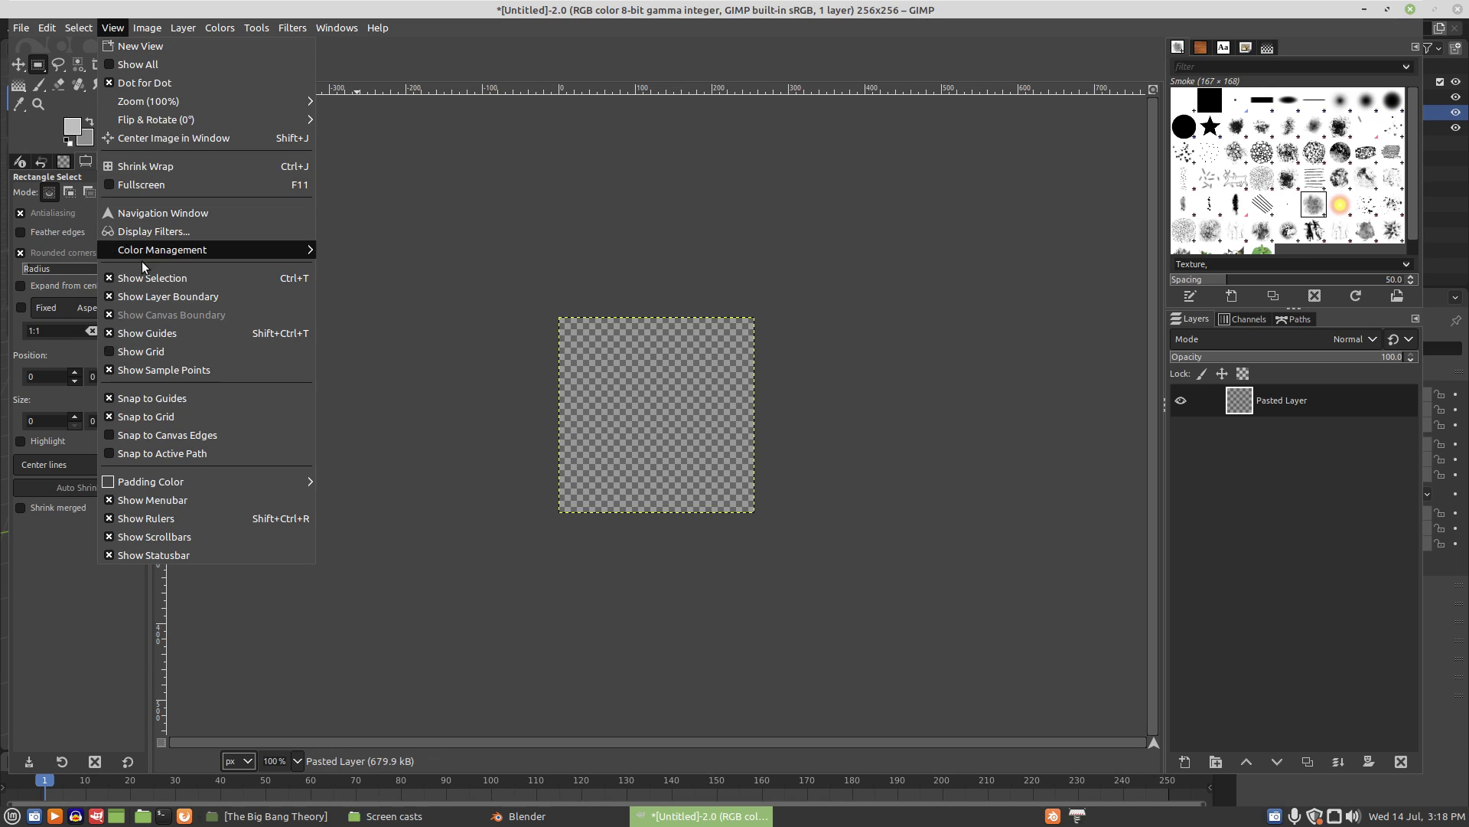
{"action": "left_click", "coordinate": [141, 352]}
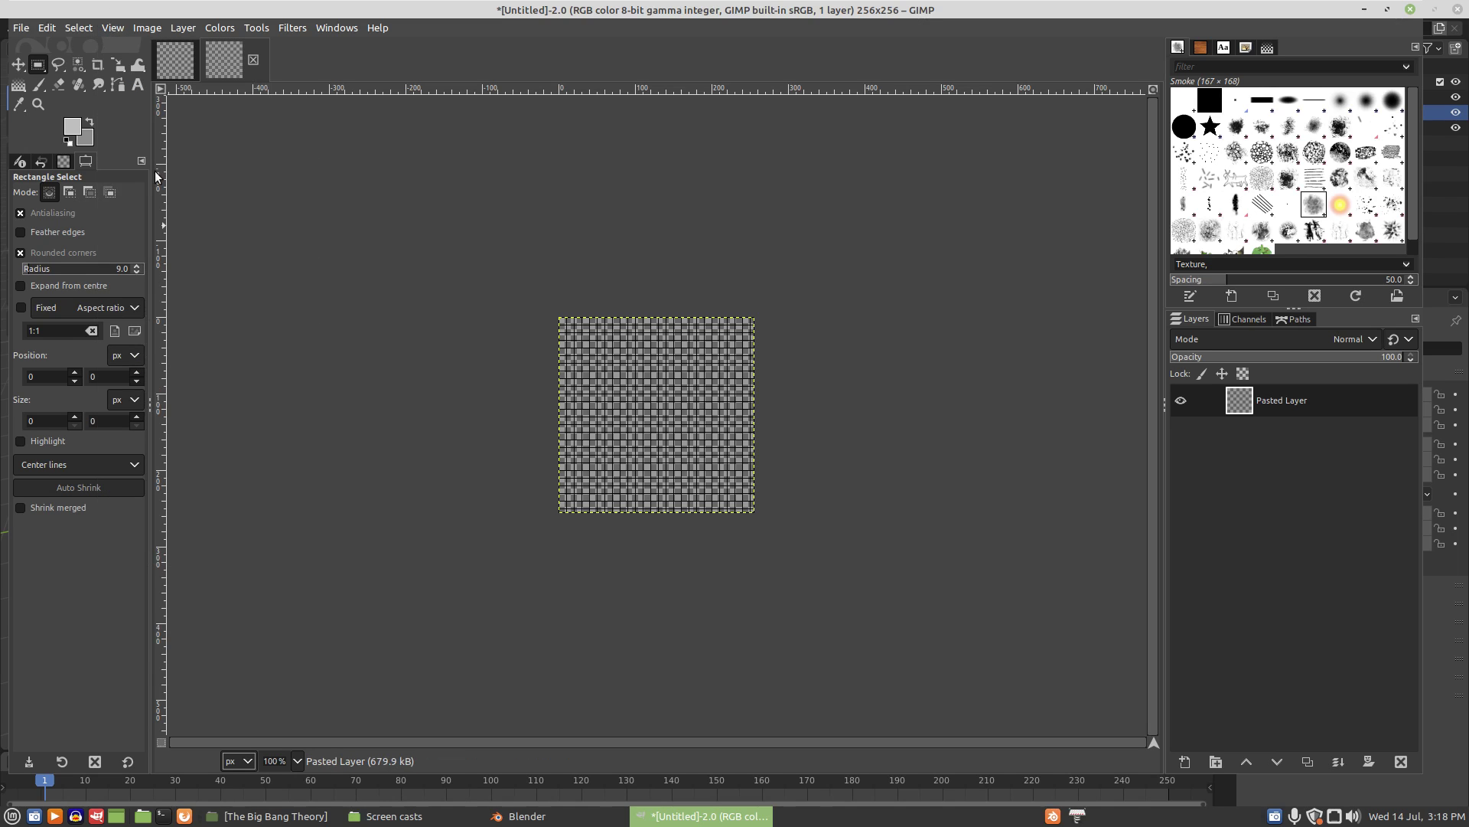
Step: Configure the image grid with 128 px horizontal and vertical spacing
{"action": "left_click", "coordinate": [145, 28]}
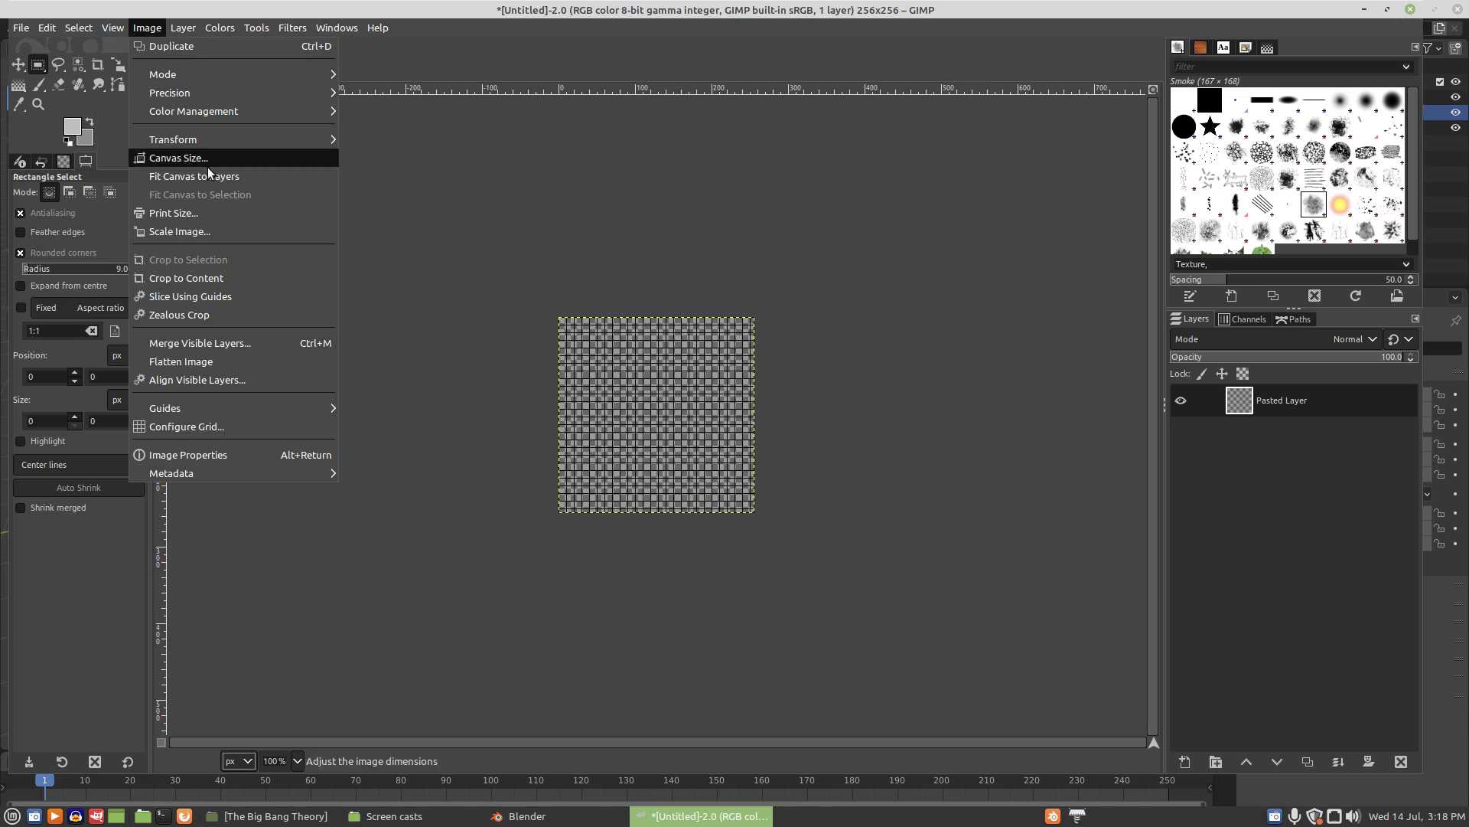
{"action": "left_click", "coordinate": [187, 424]}
{"action": "double_click", "coordinate": [646, 403]}
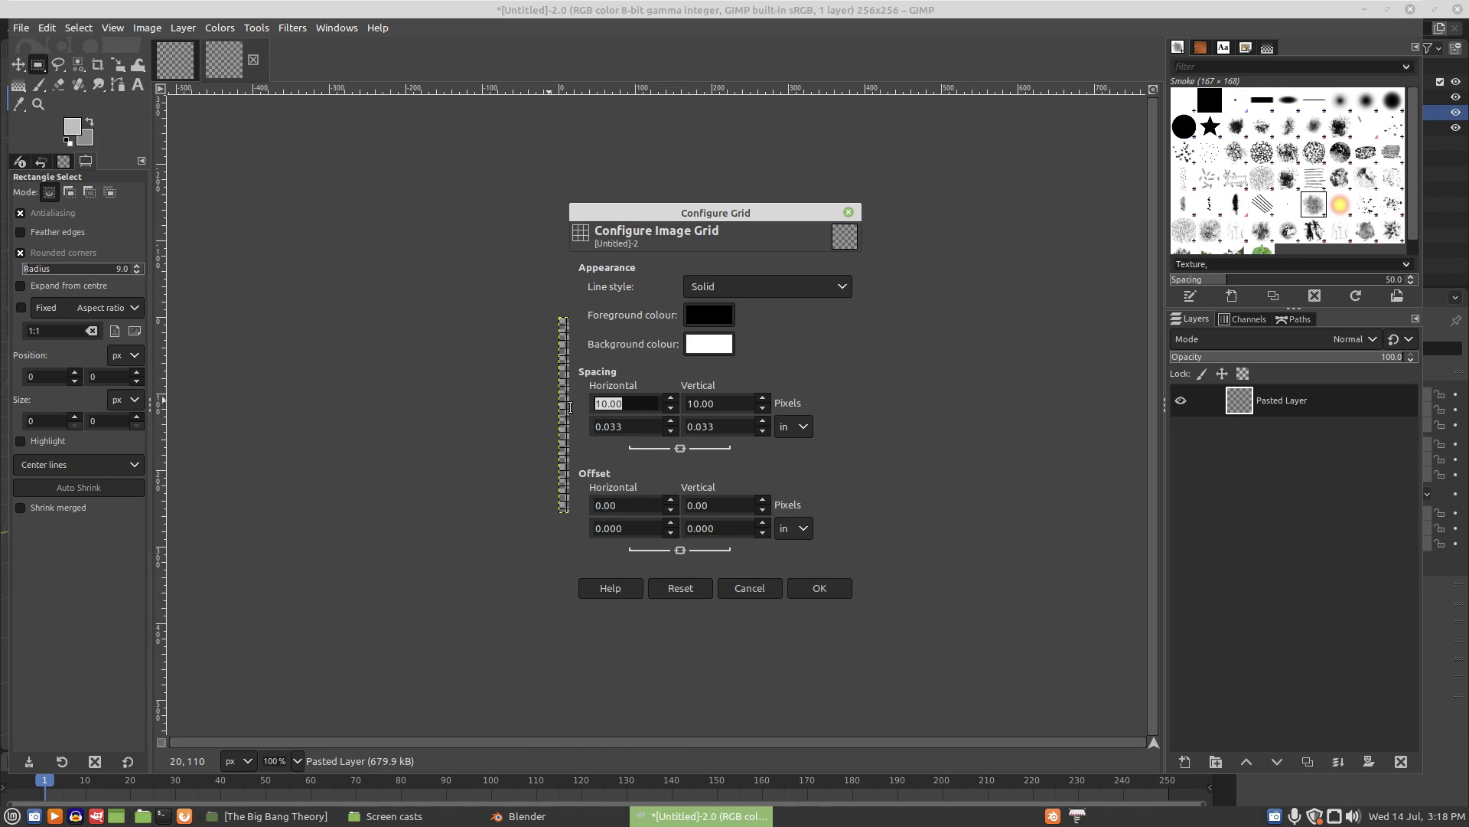
{"action": "type", "text": "128"}
{"action": "left_click", "coordinate": [737, 399]}
{"action": "left_click", "coordinate": [812, 584]}
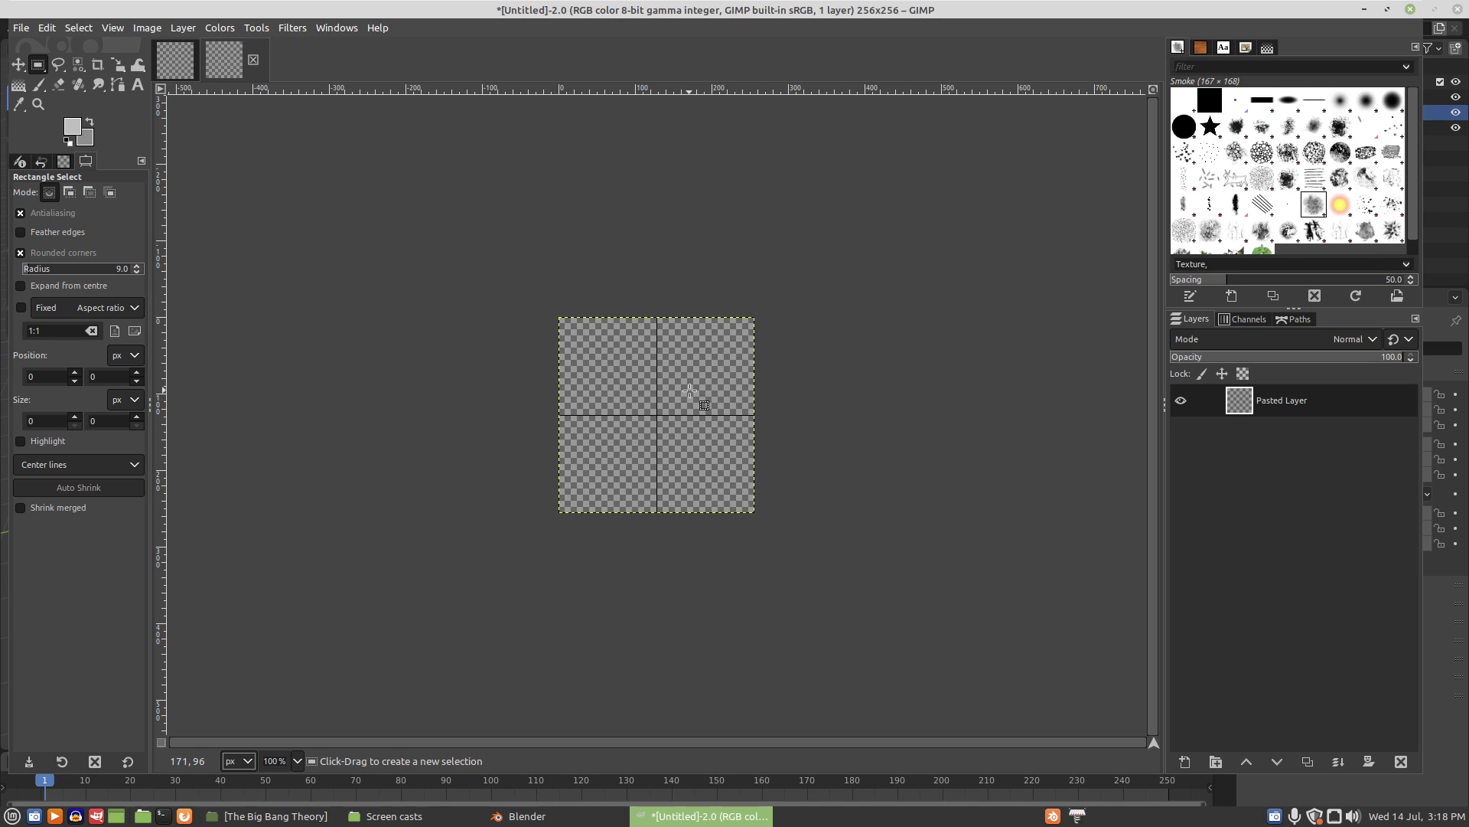
Step: Draw a gradient from the canvas centre to its lower-right corner, choosing the multicoloured Flare Glow preset and the Spiral (cw) shape
{"action": "left_click", "coordinate": [19, 86]}
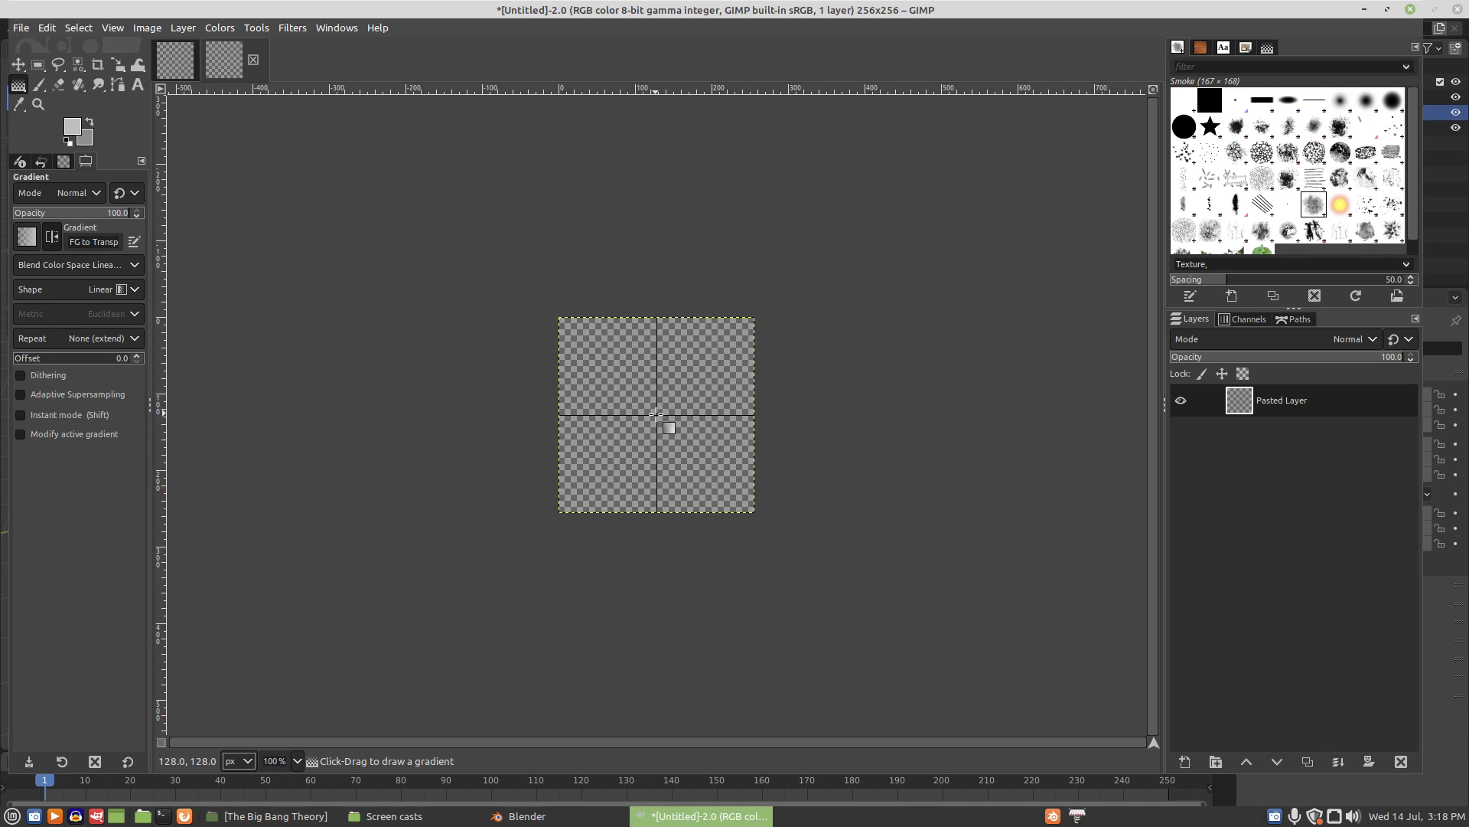
{"action": "left_click_drag", "start_coordinate": [656, 414], "coordinate": [750, 509]}
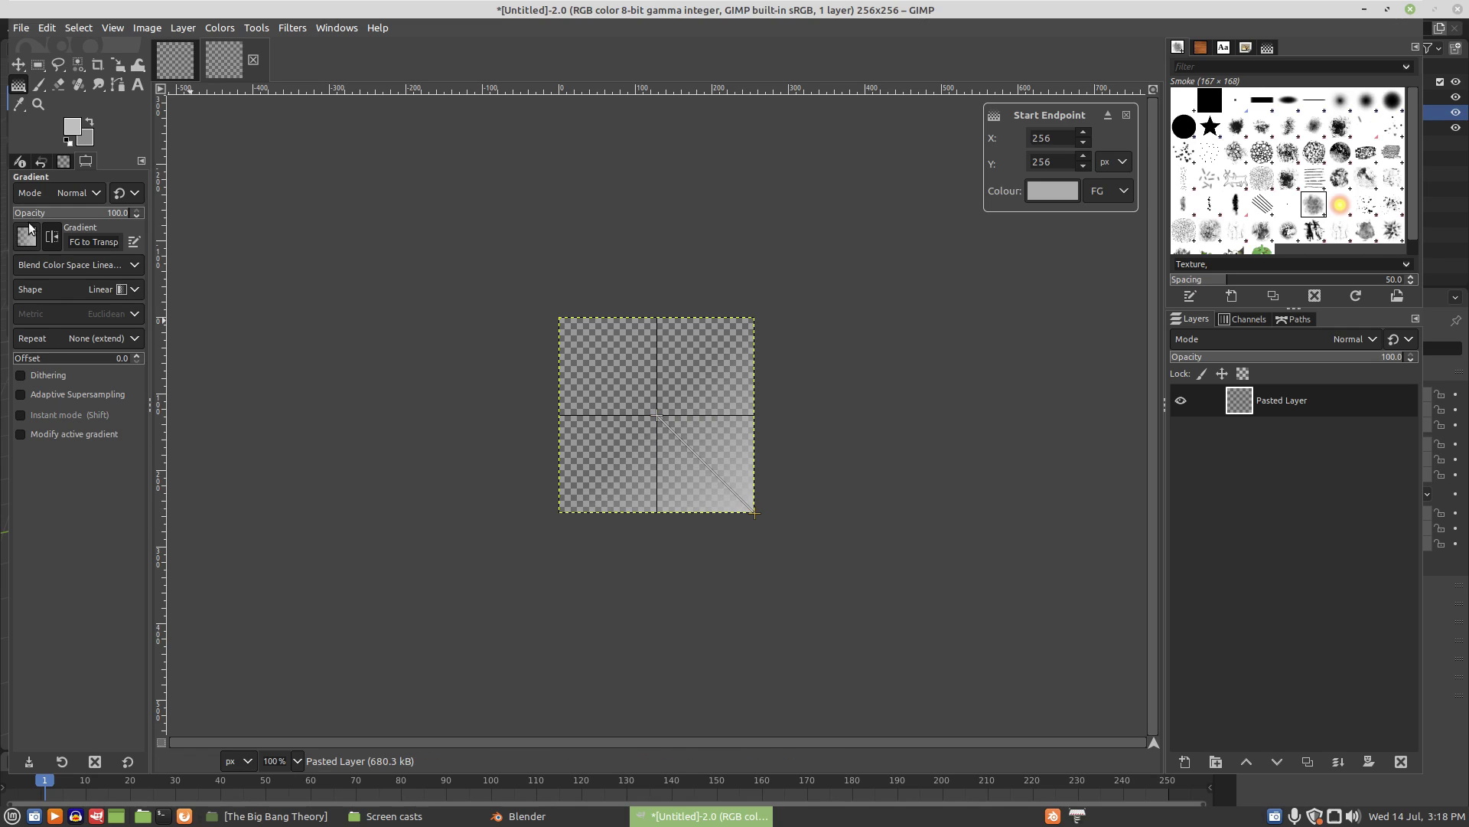
{"action": "scroll", "coordinate": [33, 238], "scroll_direction": "down", "scroll_amount": 7}
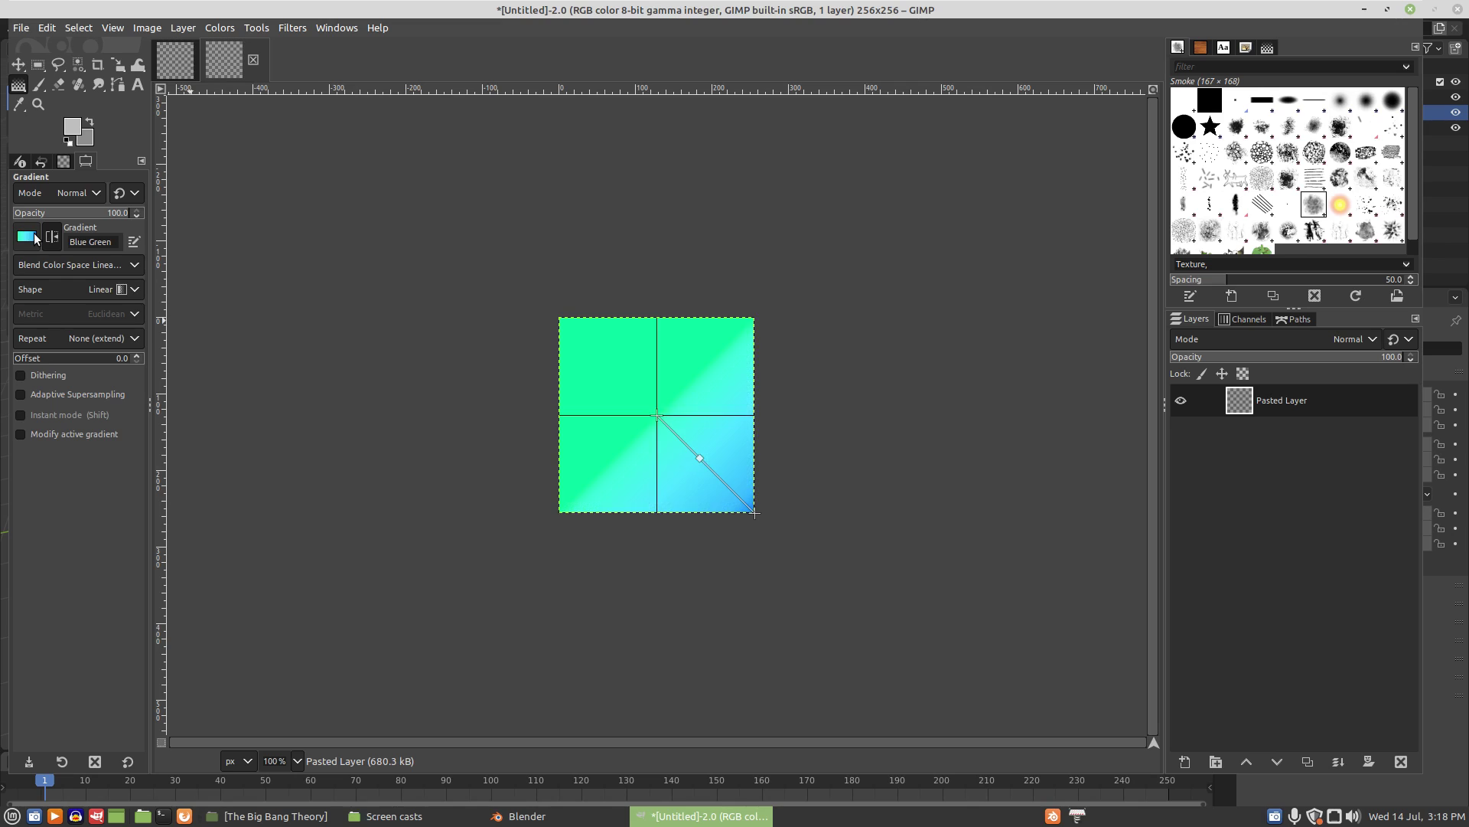
{"action": "scroll", "coordinate": [53, 290], "scroll_direction": "down", "scroll_amount": 6}
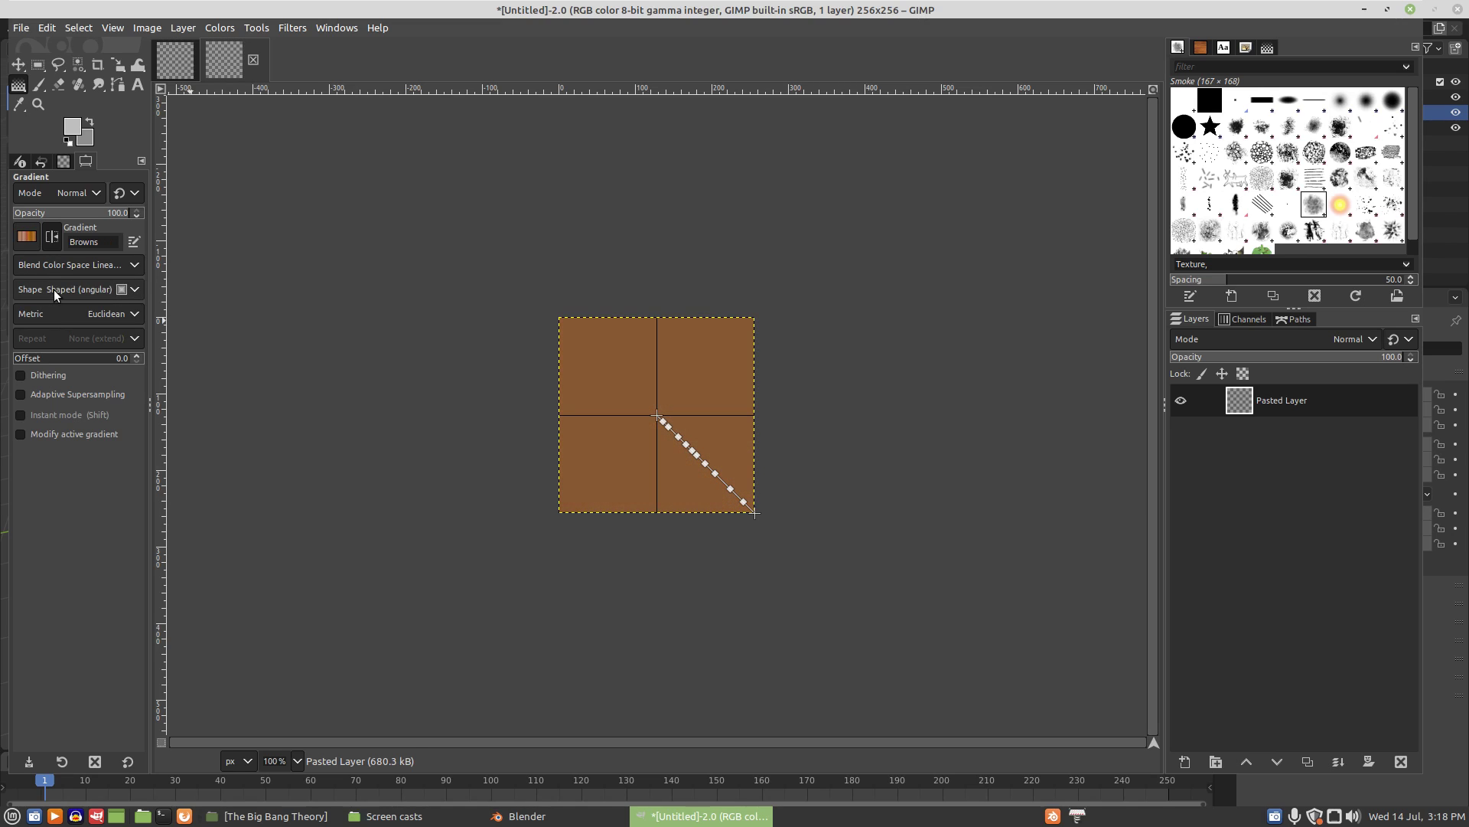
{"action": "scroll", "coordinate": [54, 289], "scroll_direction": "down", "scroll_amount": 3}
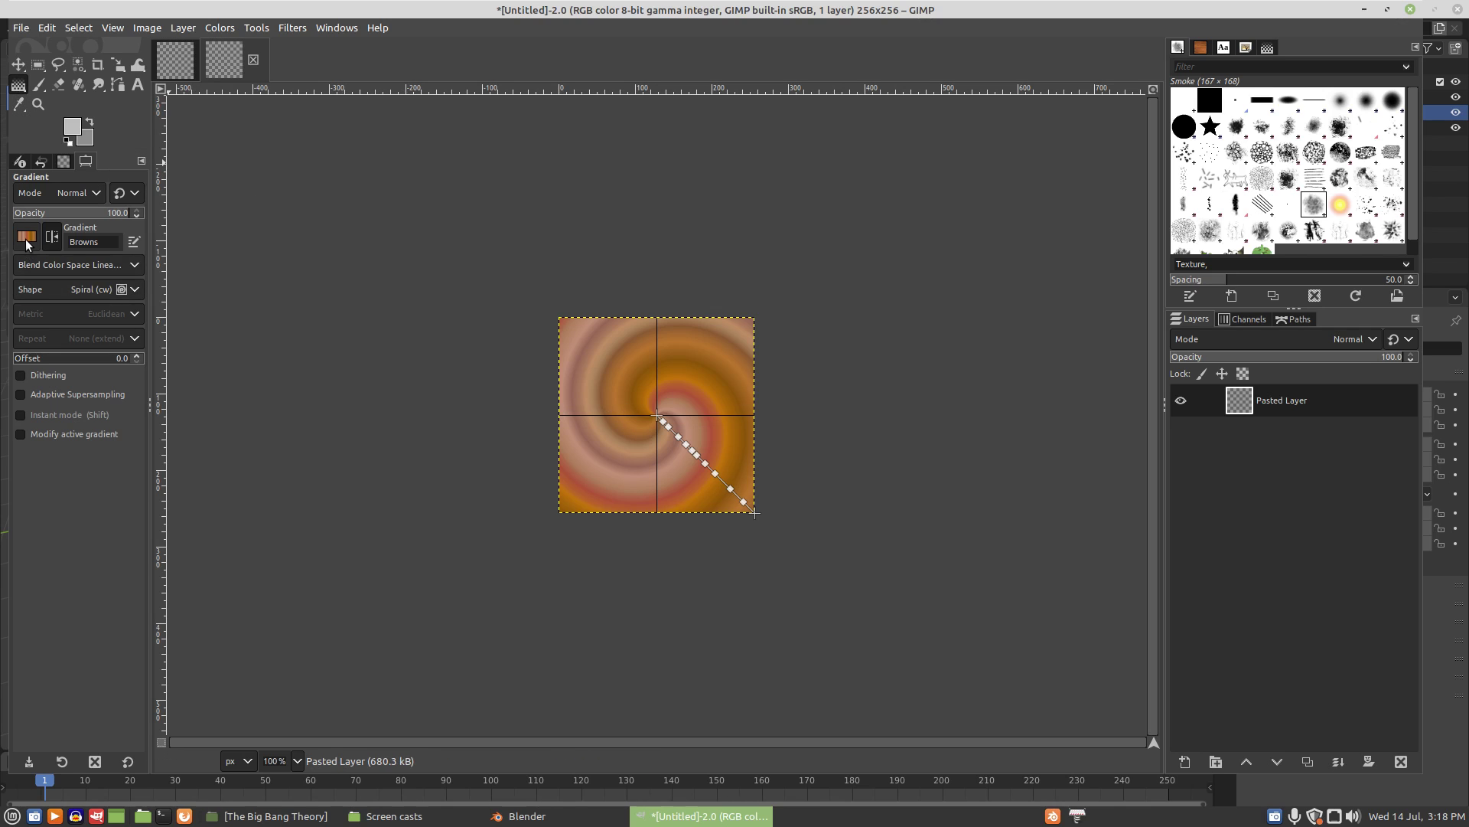
{"action": "scroll", "coordinate": [26, 243], "scroll_direction": "down", "scroll_amount": 4}
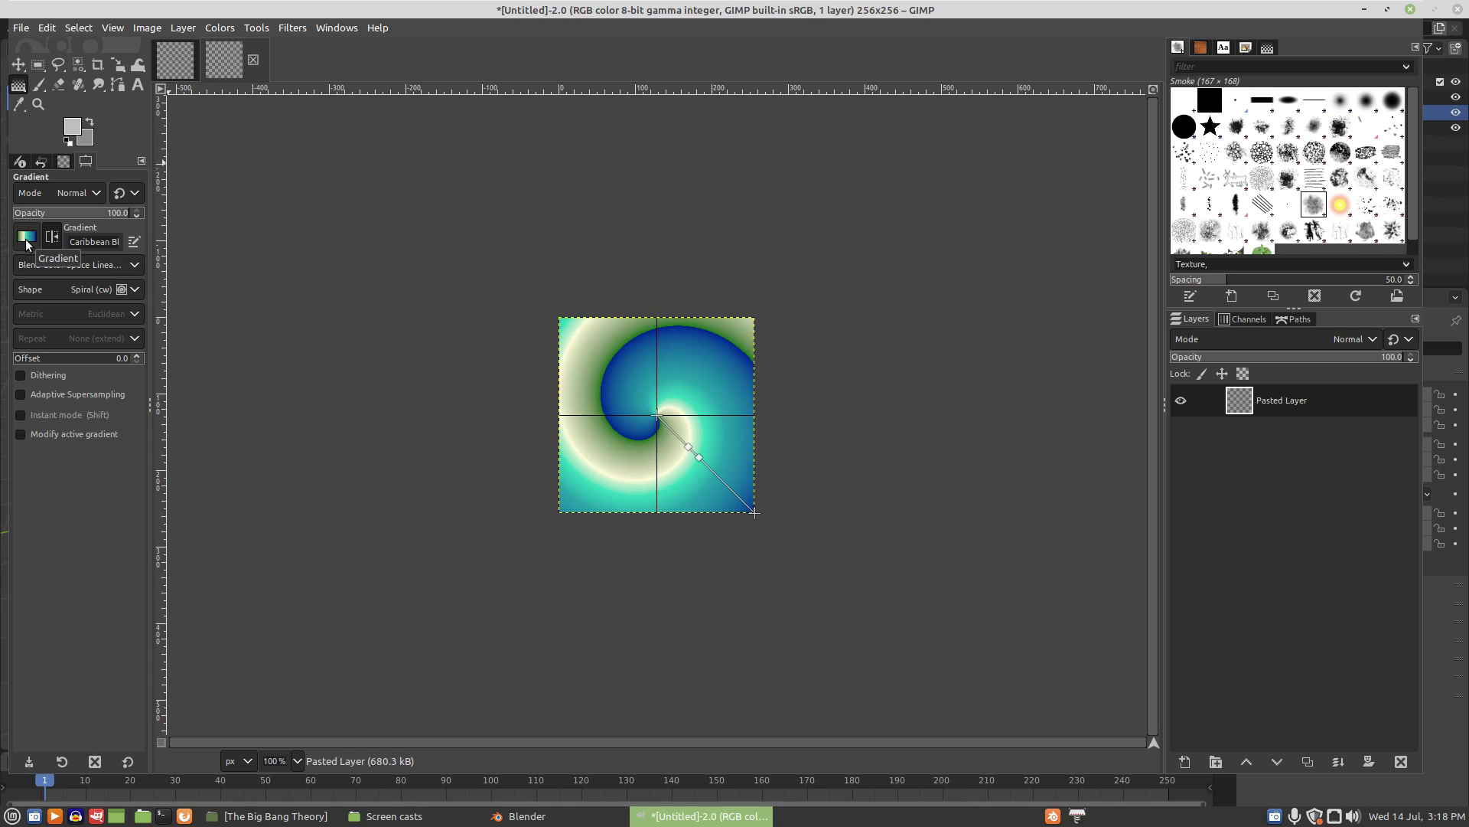
{"action": "scroll", "coordinate": [26, 244], "scroll_direction": "down", "scroll_amount": 4}
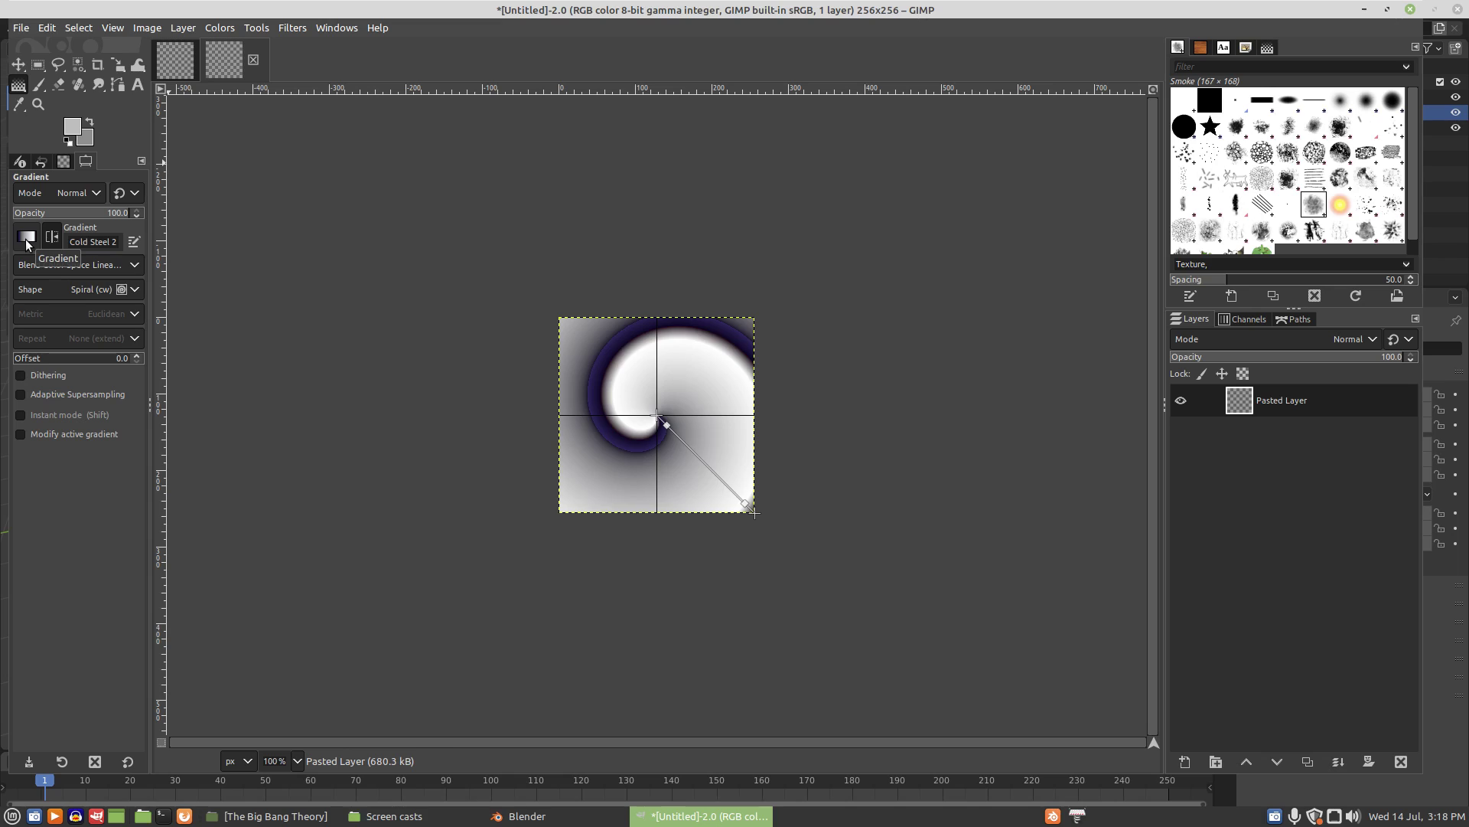
{"action": "scroll", "coordinate": [26, 244], "scroll_direction": "down", "scroll_amount": 4}
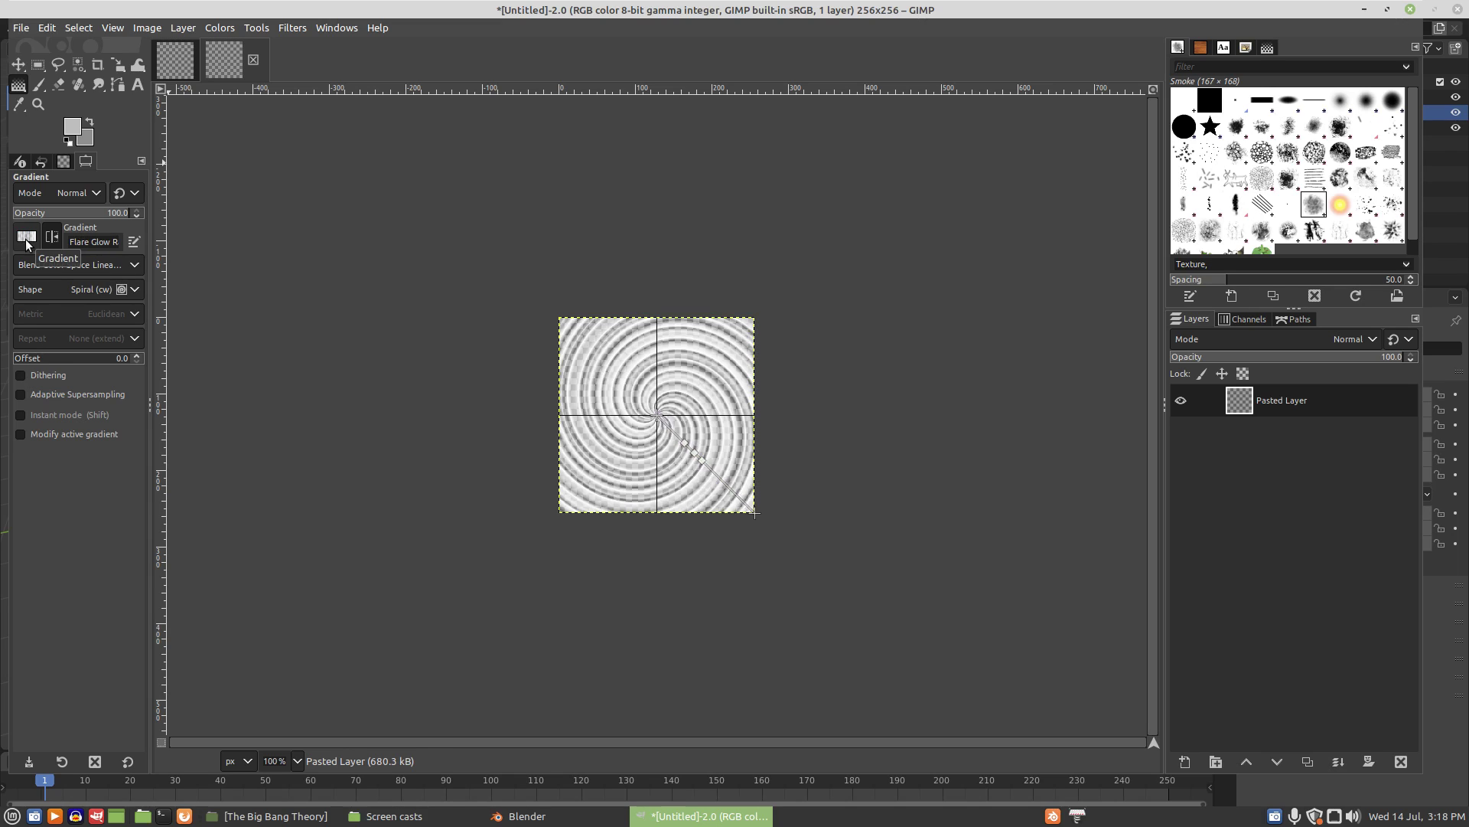
{"action": "scroll", "coordinate": [26, 243], "scroll_direction": "down", "scroll_amount": 2}
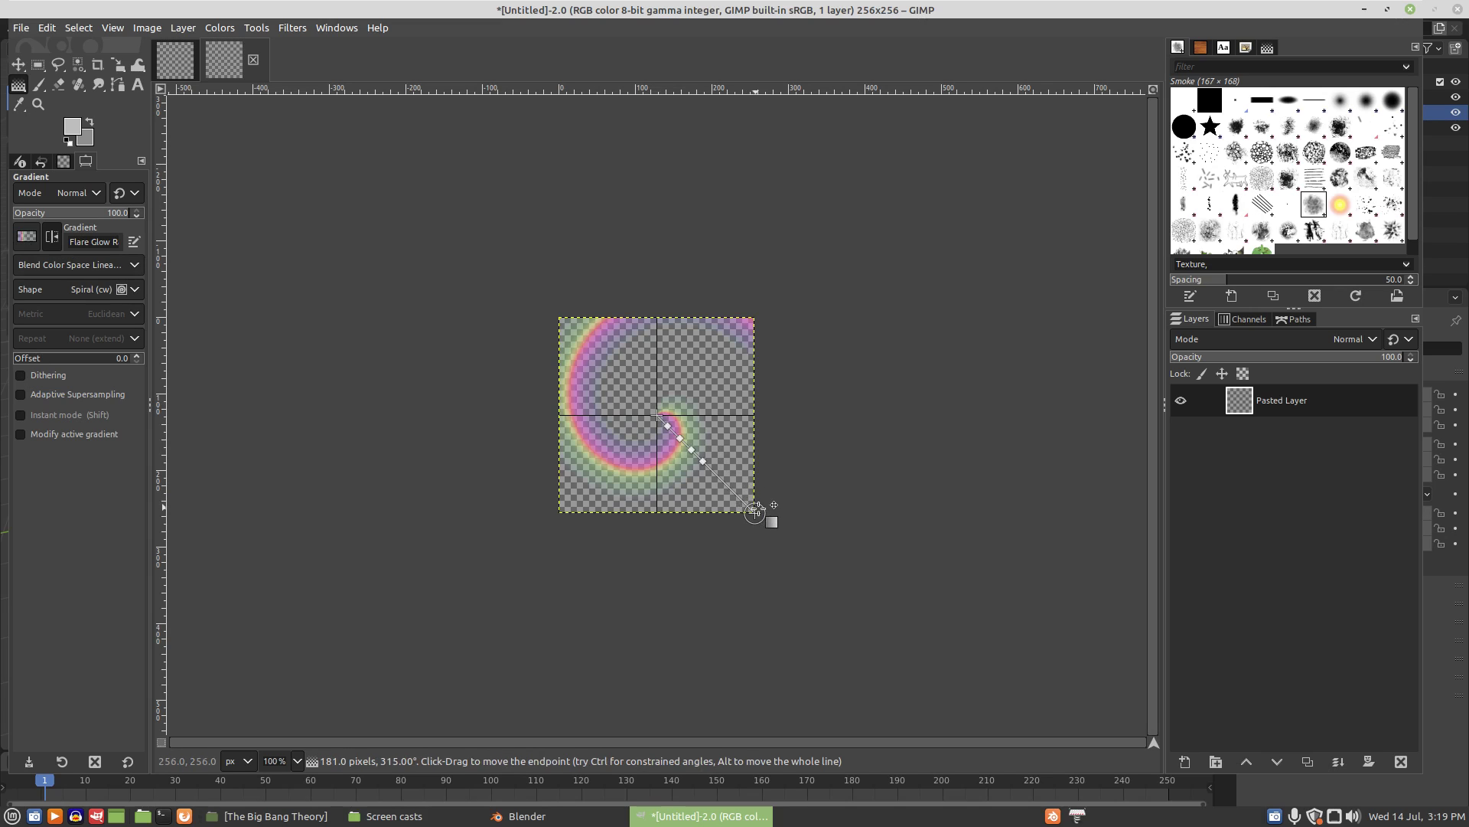
{"action": "left_click", "coordinate": [754, 512]}
{"action": "left_click_drag", "start_coordinate": [753, 513], "coordinate": [660, 424]}
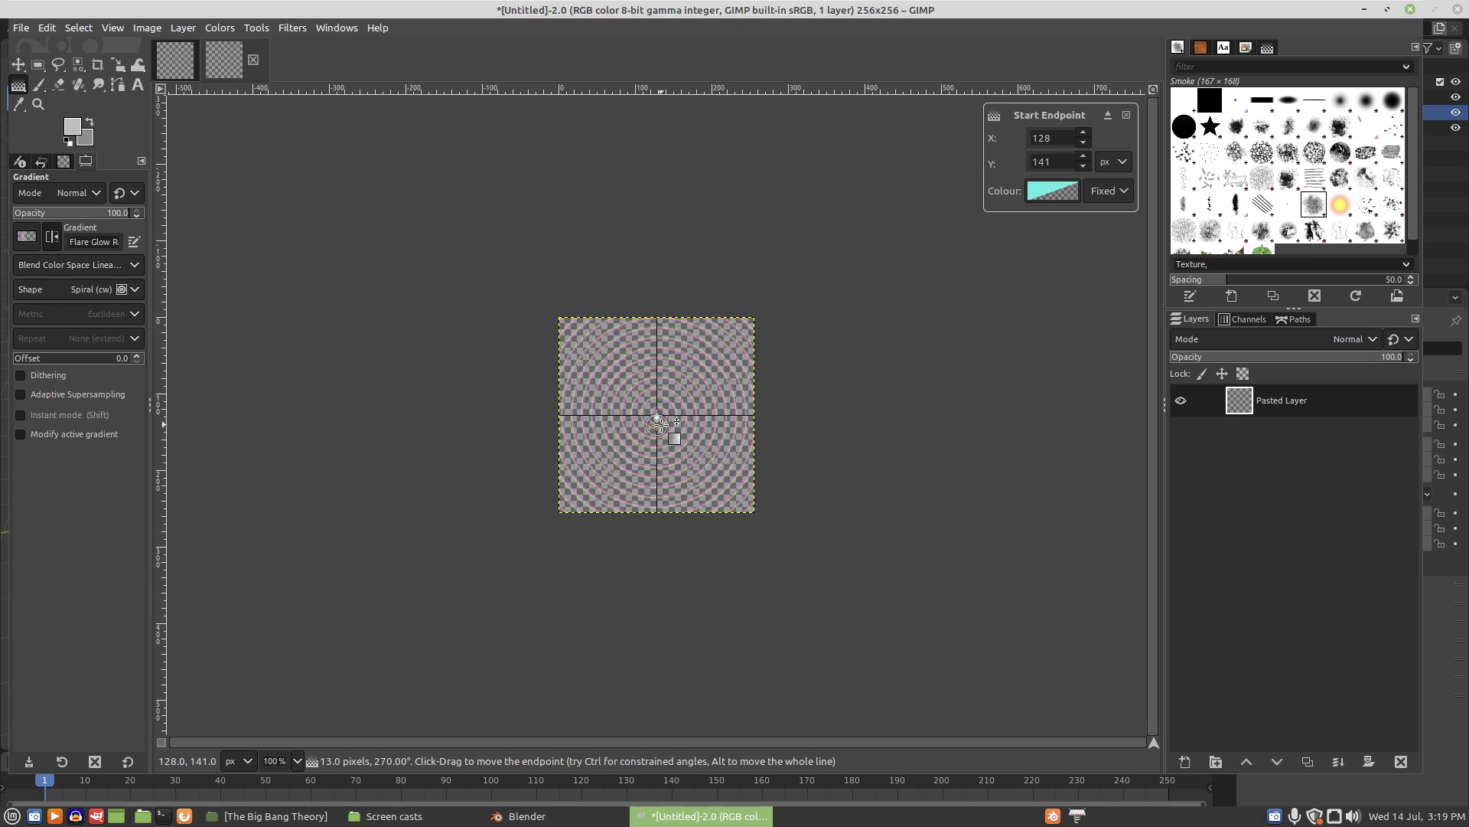
{"action": "right_click", "coordinate": [1240, 456]}
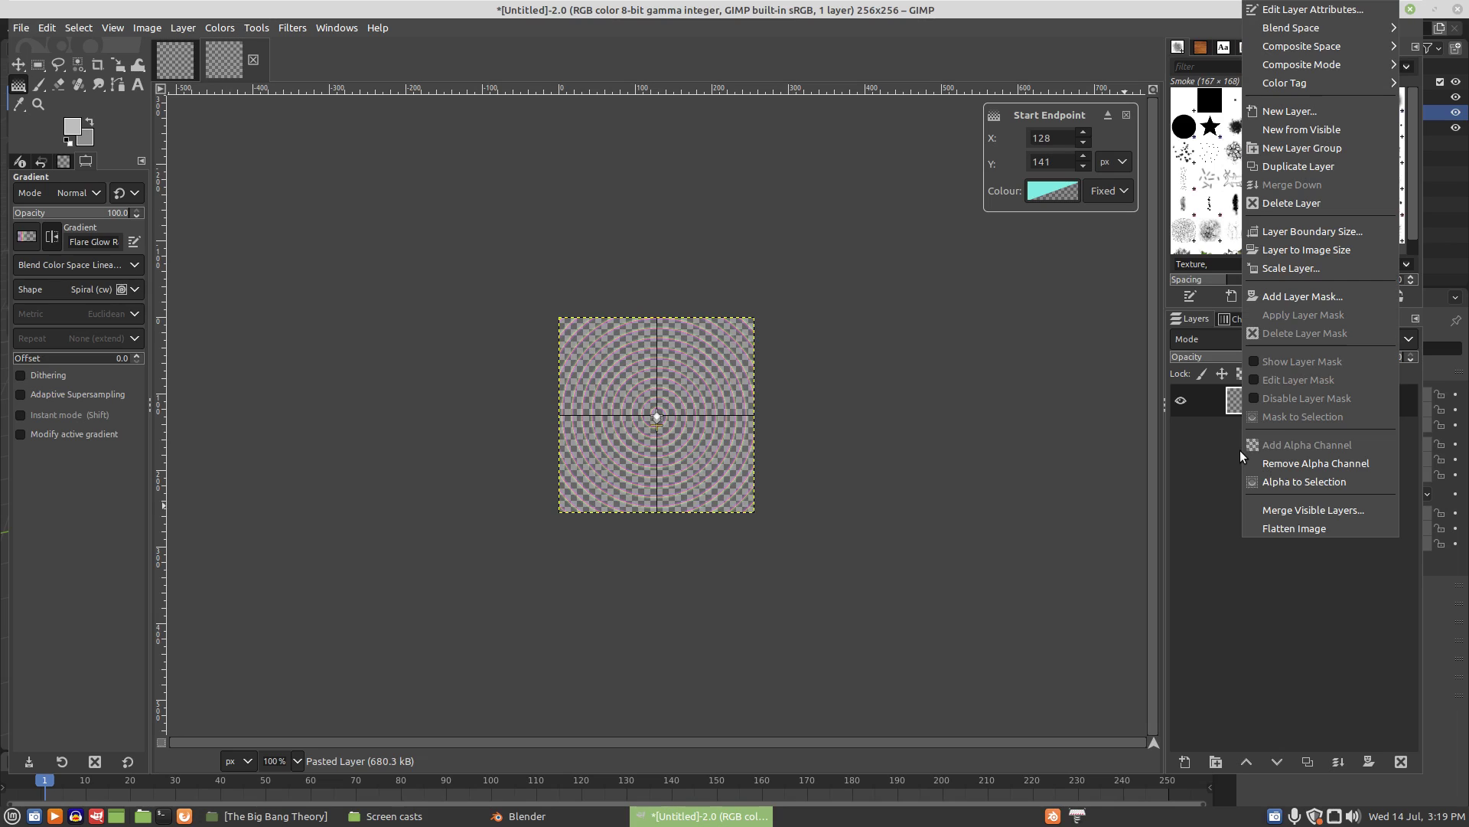
{"action": "left_click", "coordinate": [816, 438]}
{"action": "left_click", "coordinate": [1181, 400]}
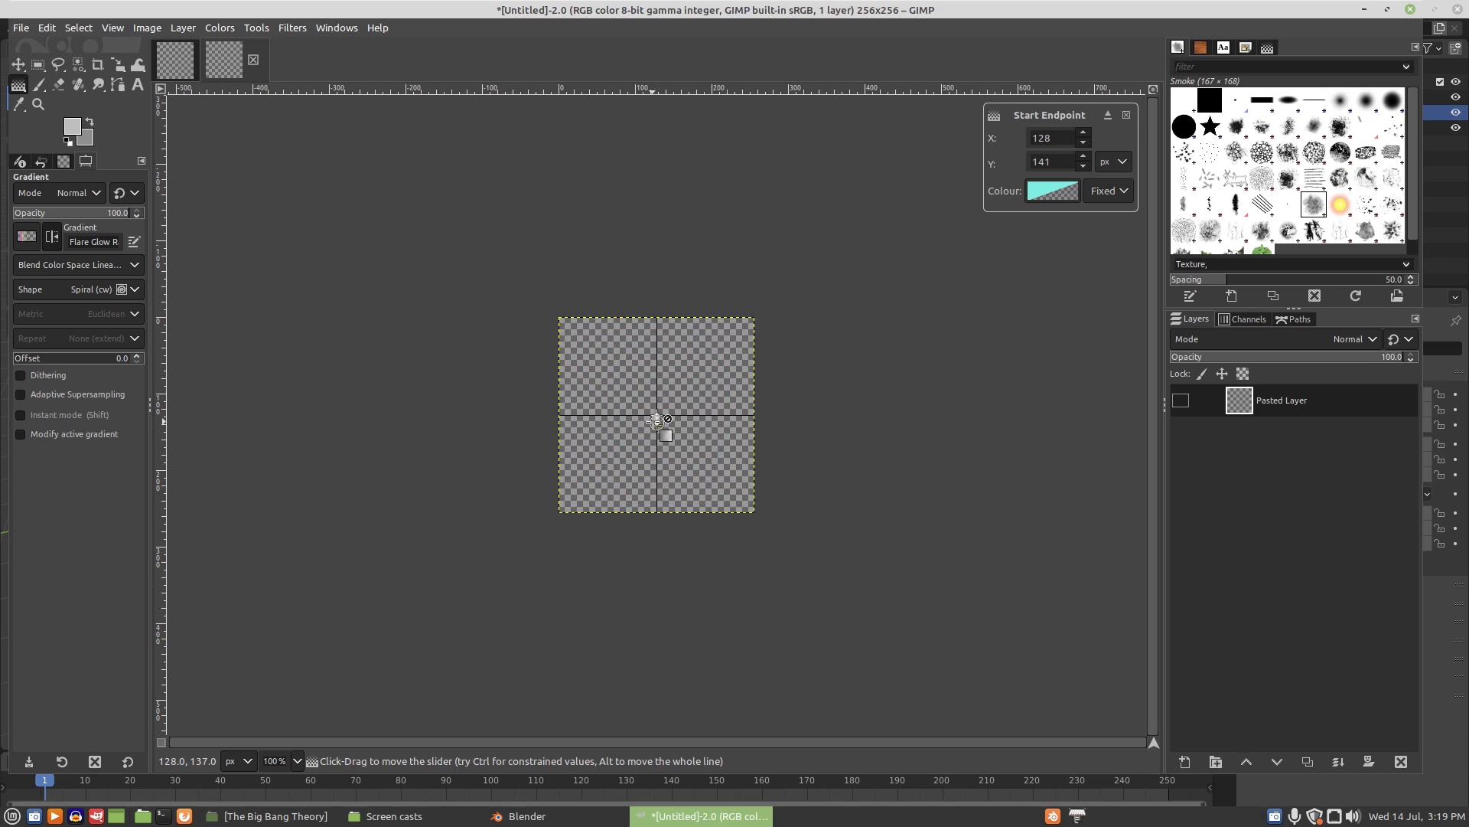
{"action": "left_click_drag", "start_coordinate": [657, 425], "coordinate": [673, 433]}
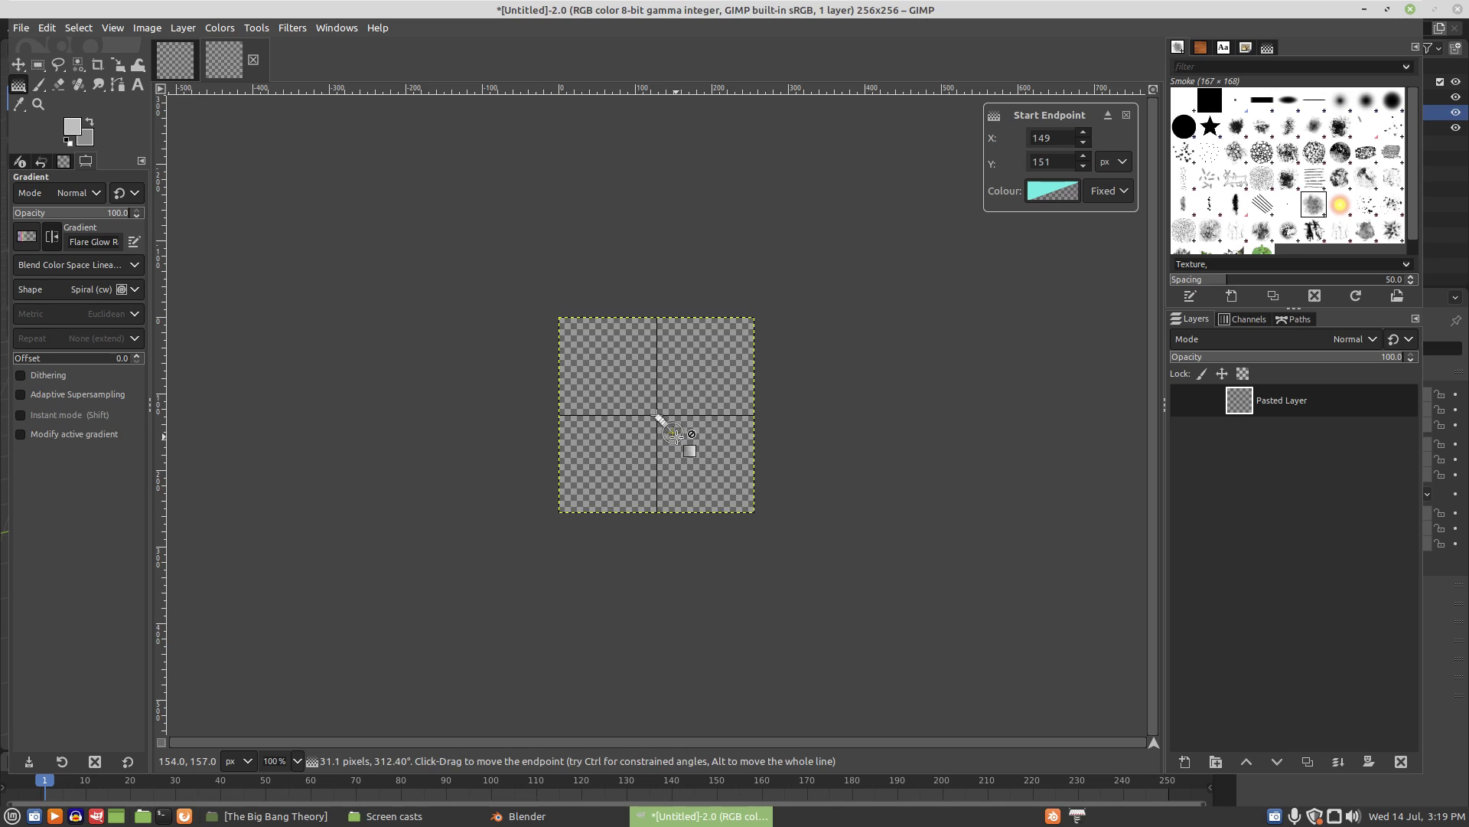
{"action": "key", "text": "ctrl+z"}
{"action": "key", "text": "ctrl+z"}
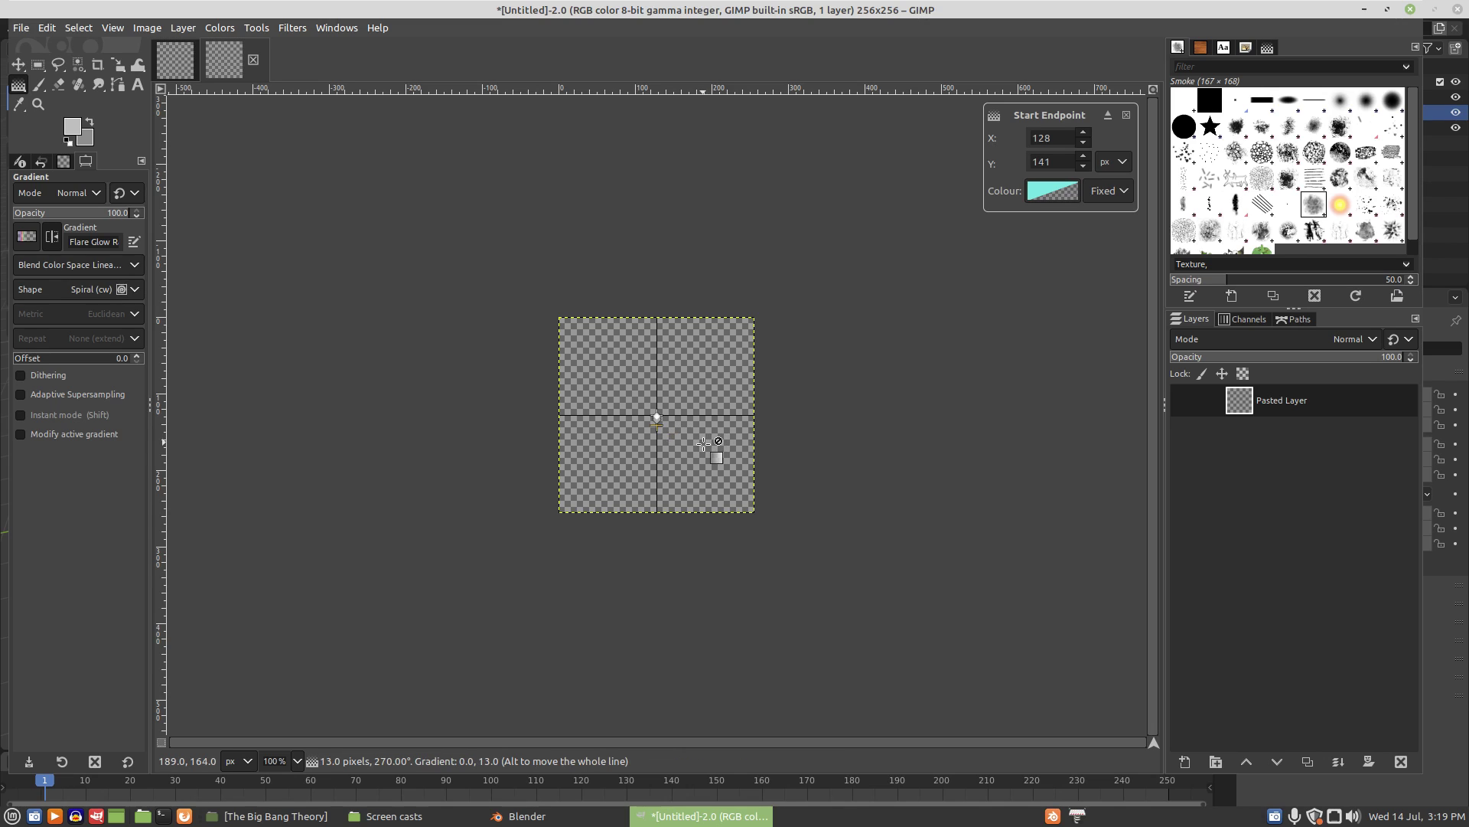
{"action": "key", "text": "Escape"}
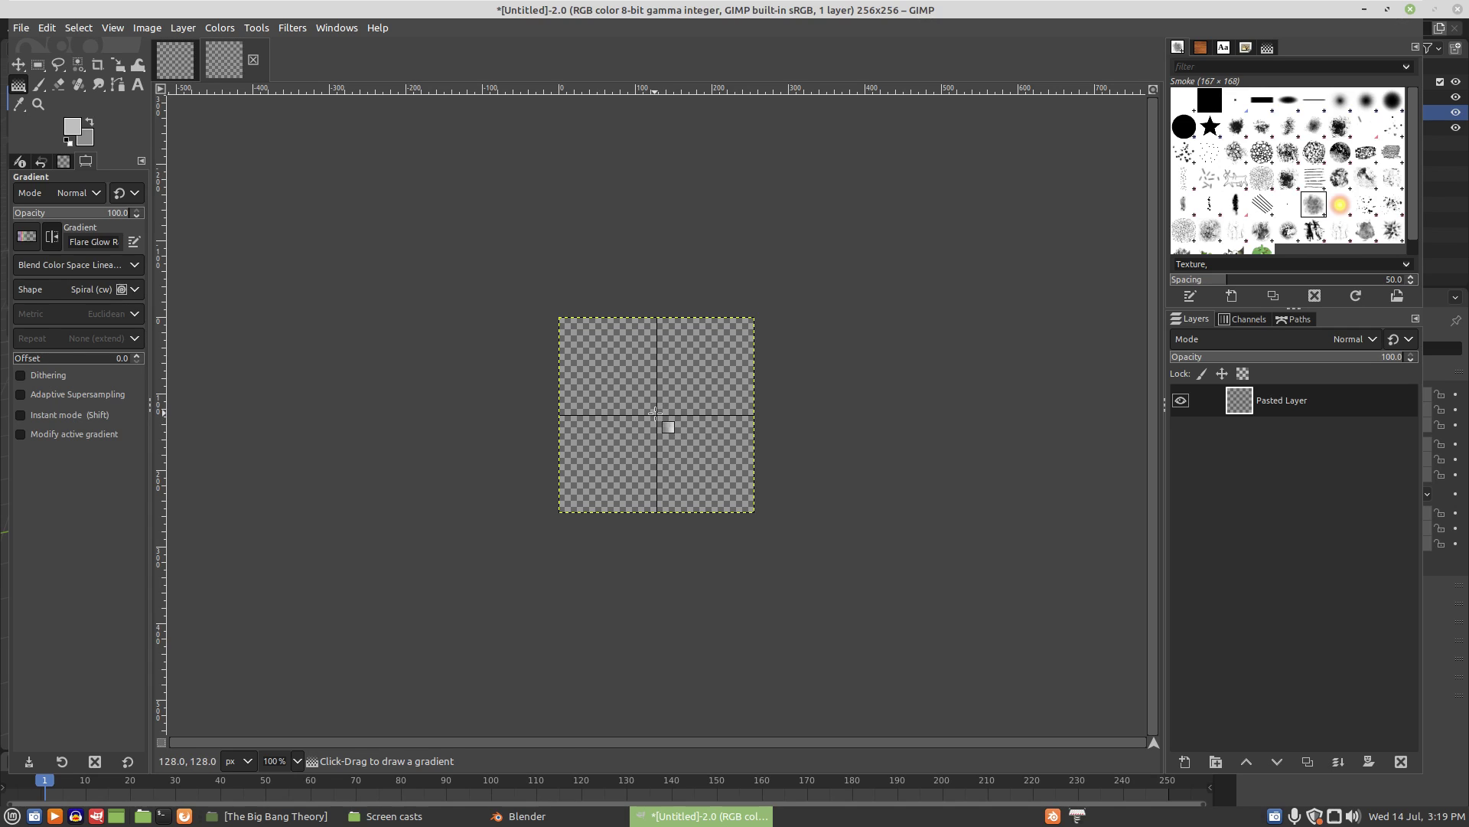
Step: Apply a short spiral gradient about 10 px long horizontally from the canvas centre, and duplicate the layer
{"action": "left_click_drag", "start_coordinate": [656, 413], "coordinate": [665, 415]}
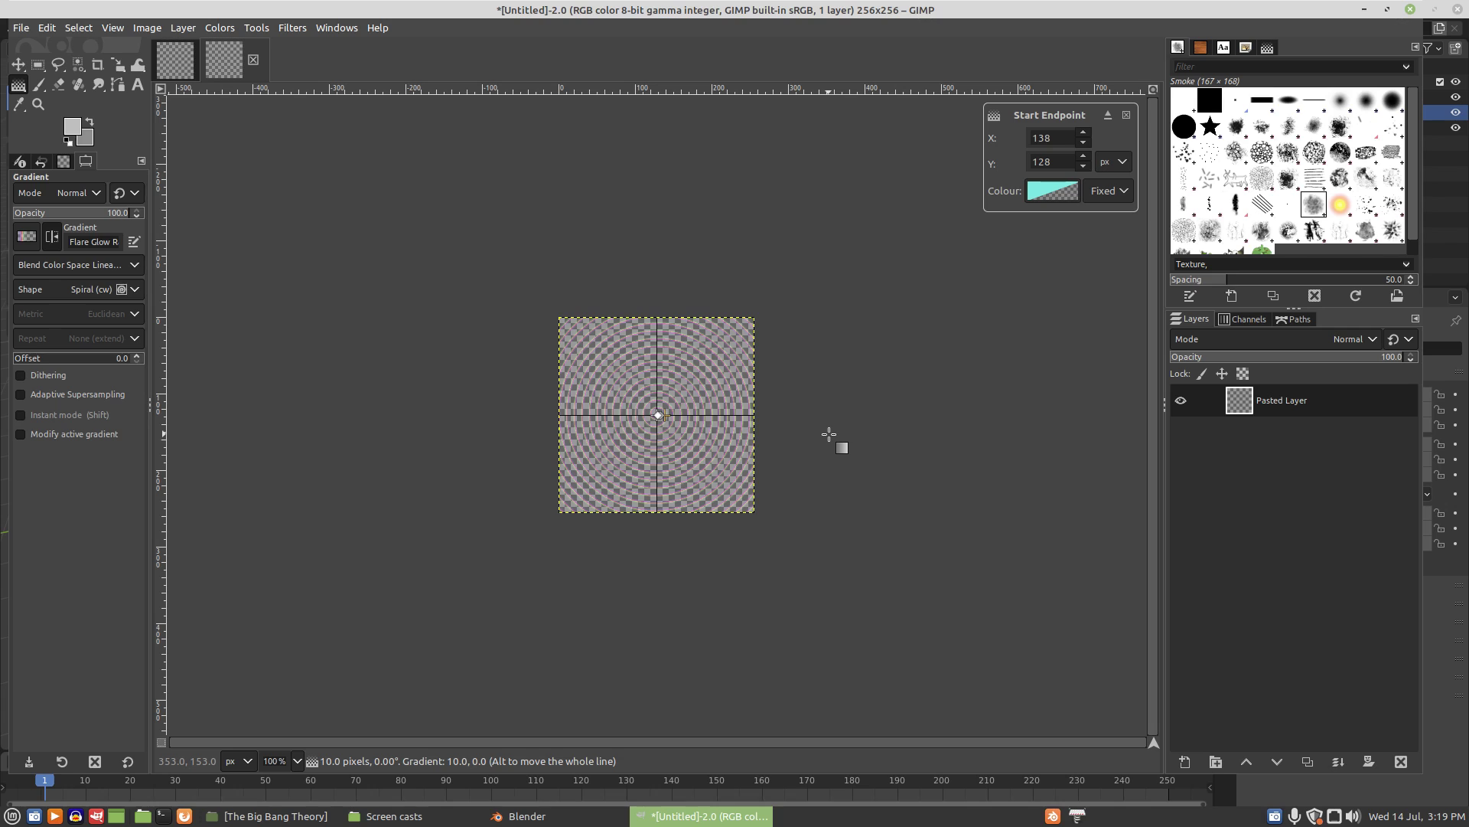
{"action": "key", "text": "Return"}
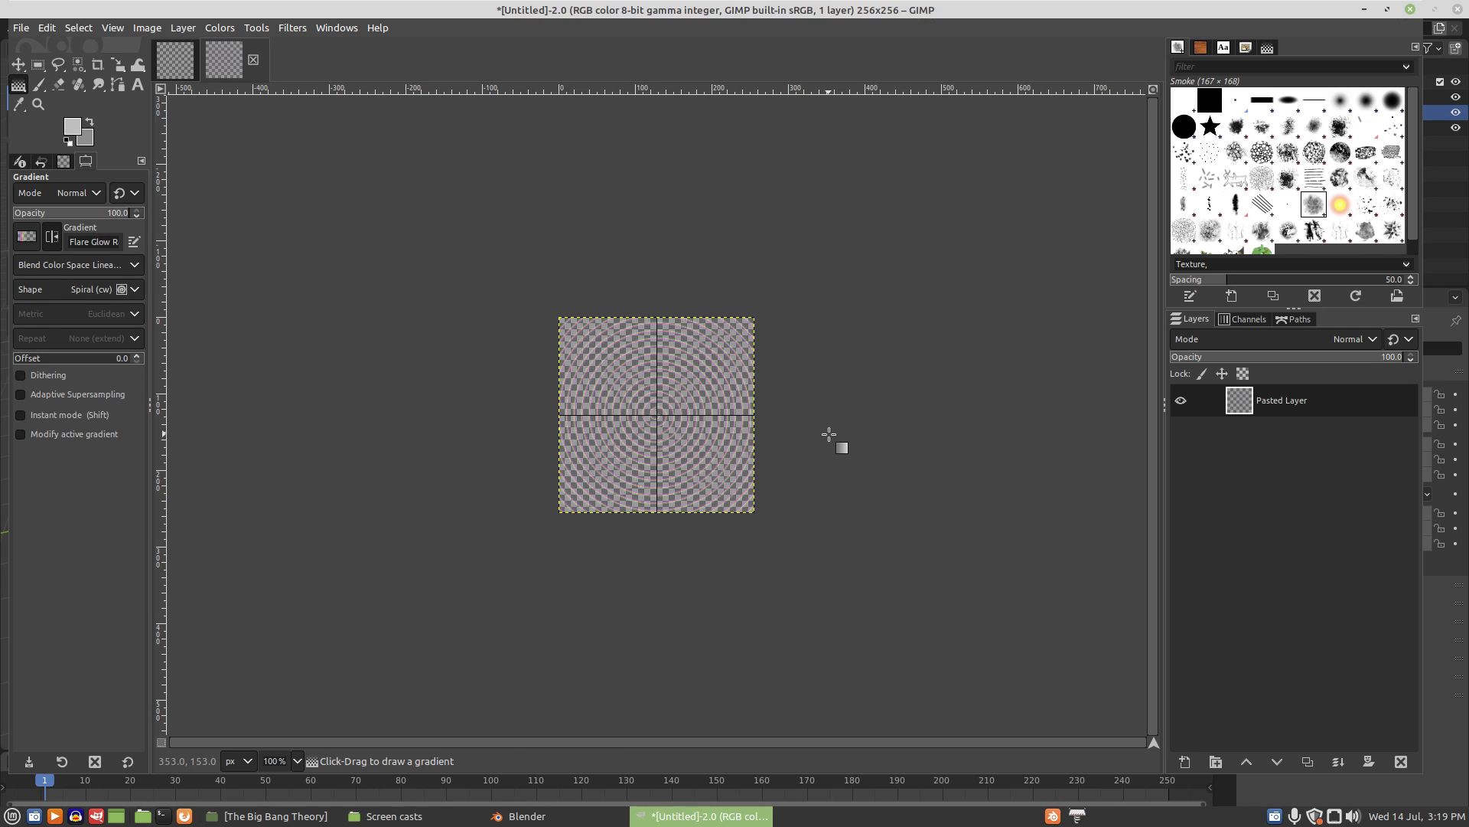
{"action": "right_click", "coordinate": [1242, 403]}
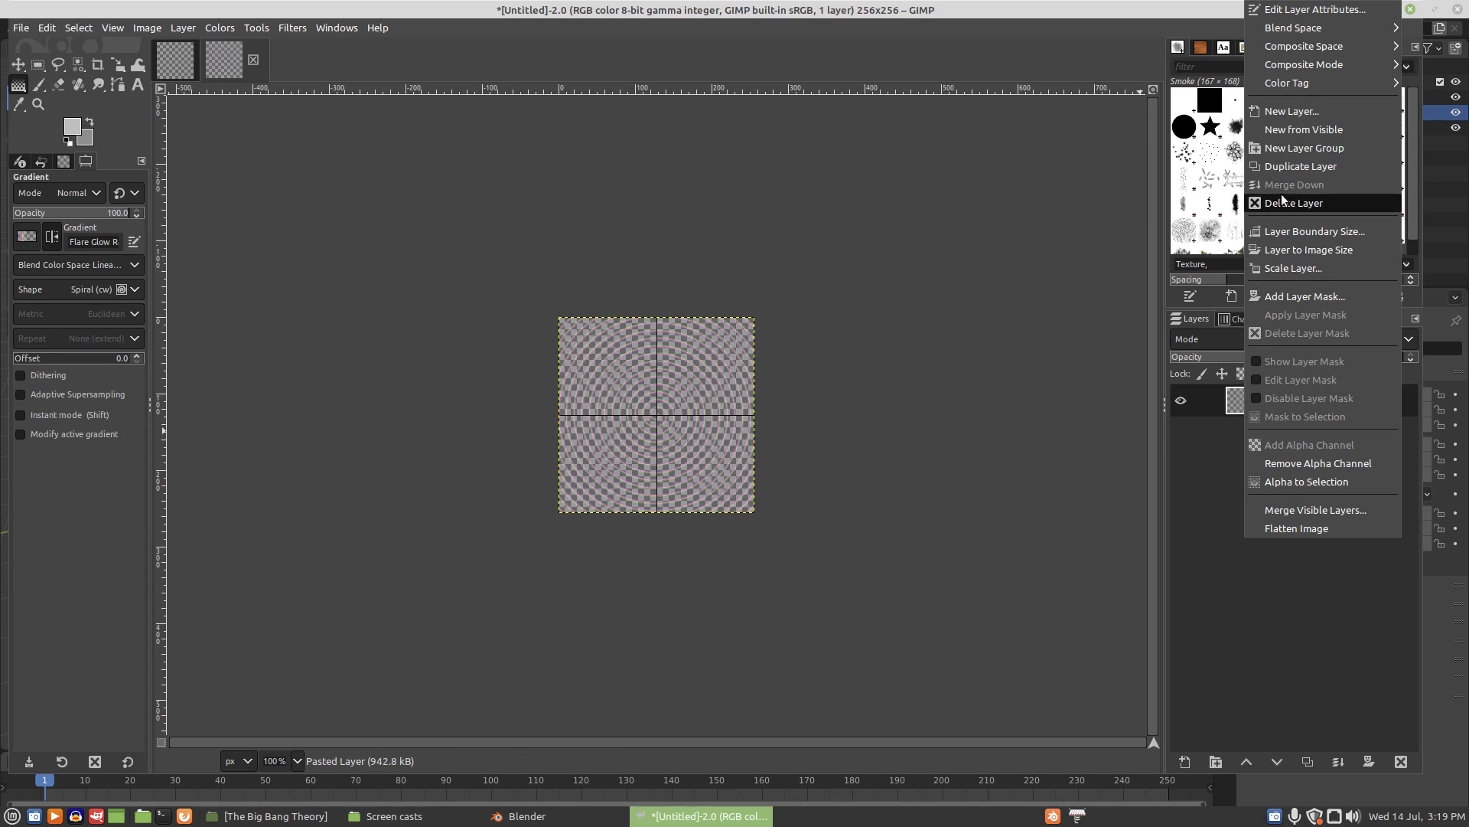
{"action": "left_click", "coordinate": [1279, 166]}
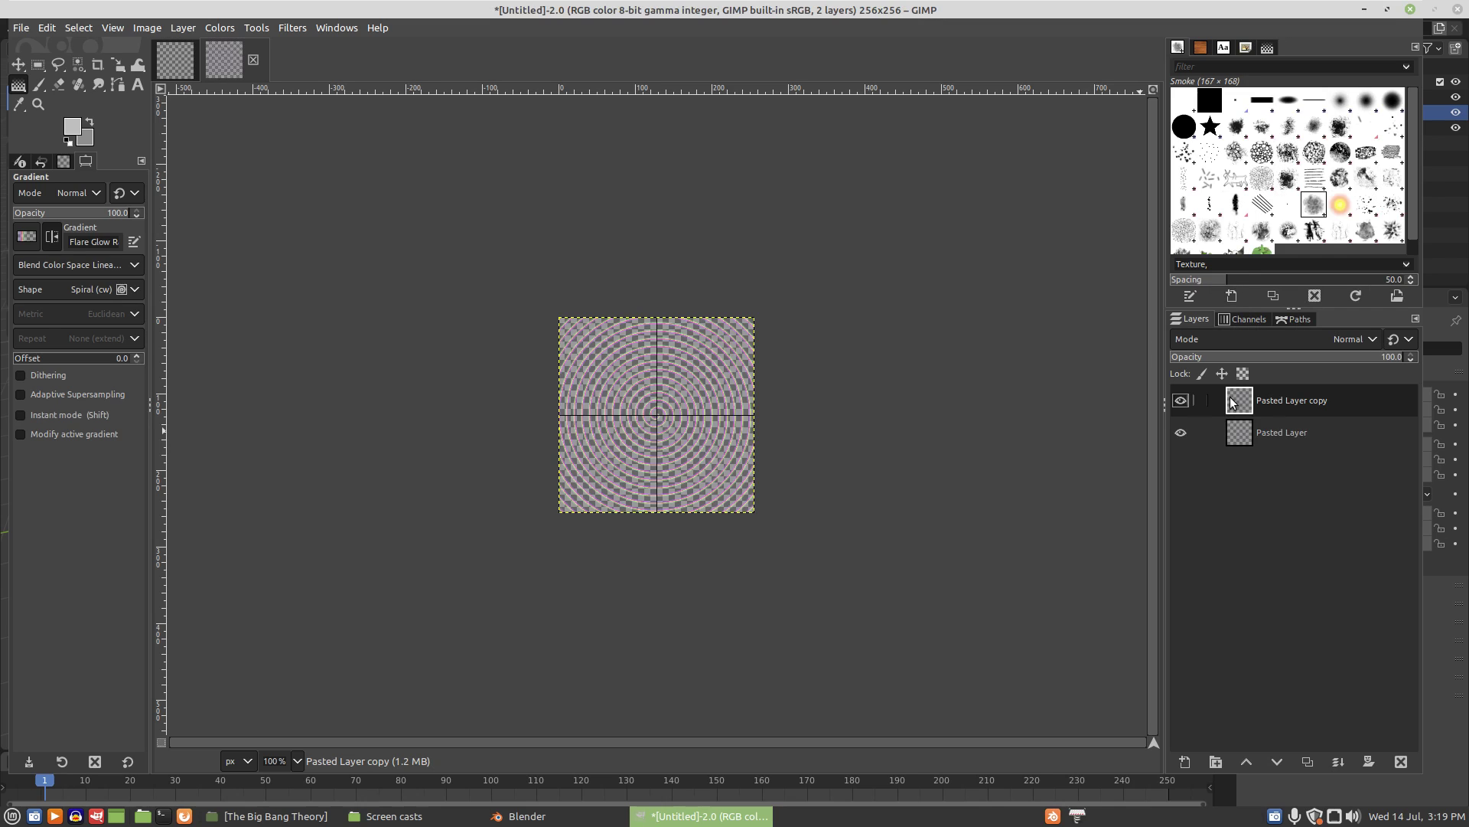
Step: Duplicate the top spiral layer once more and merge all the copies down into a single layer
{"action": "right_click", "coordinate": [1282, 405]}
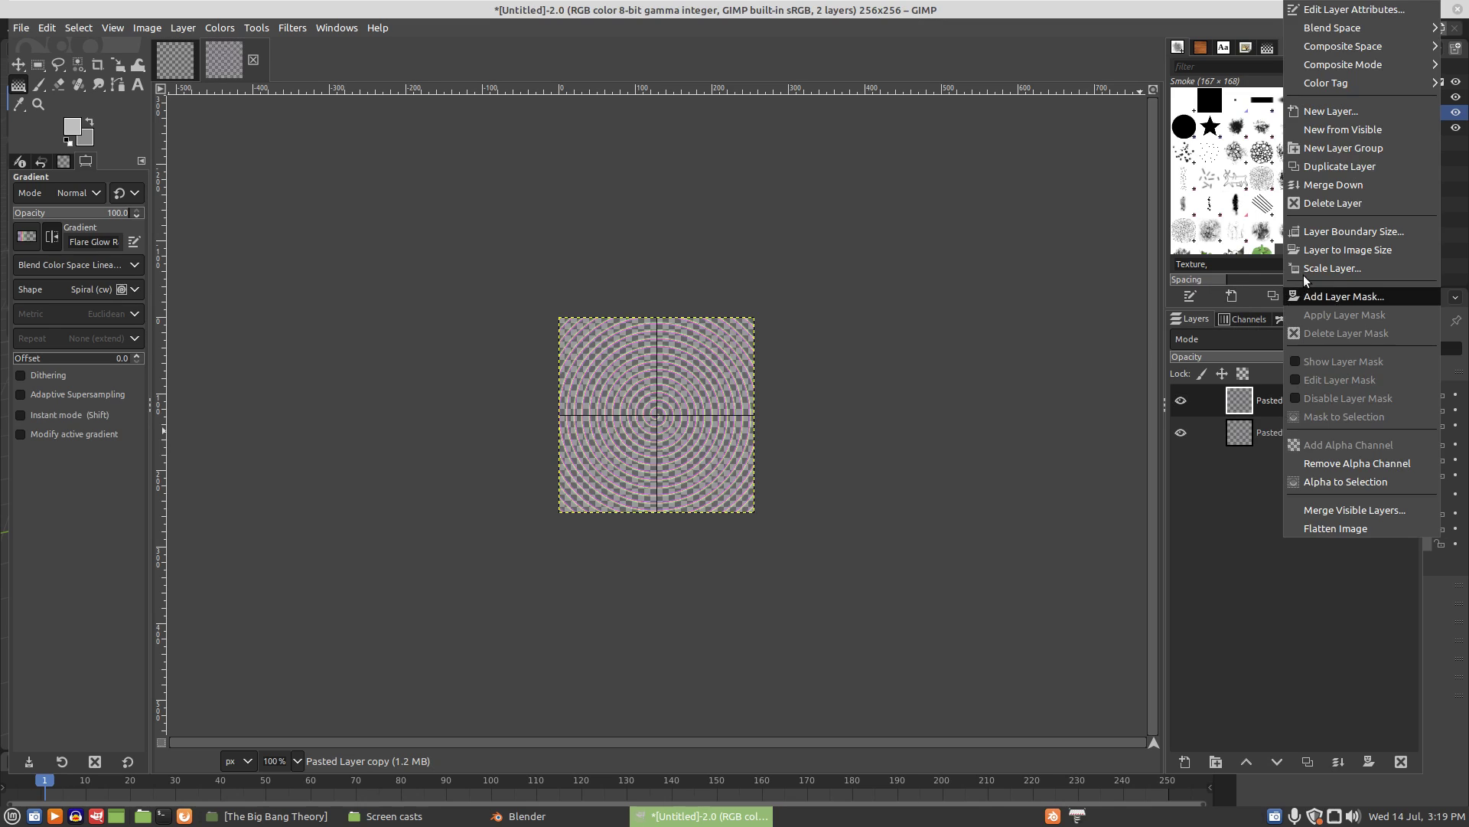
{"action": "left_click", "coordinate": [1320, 166]}
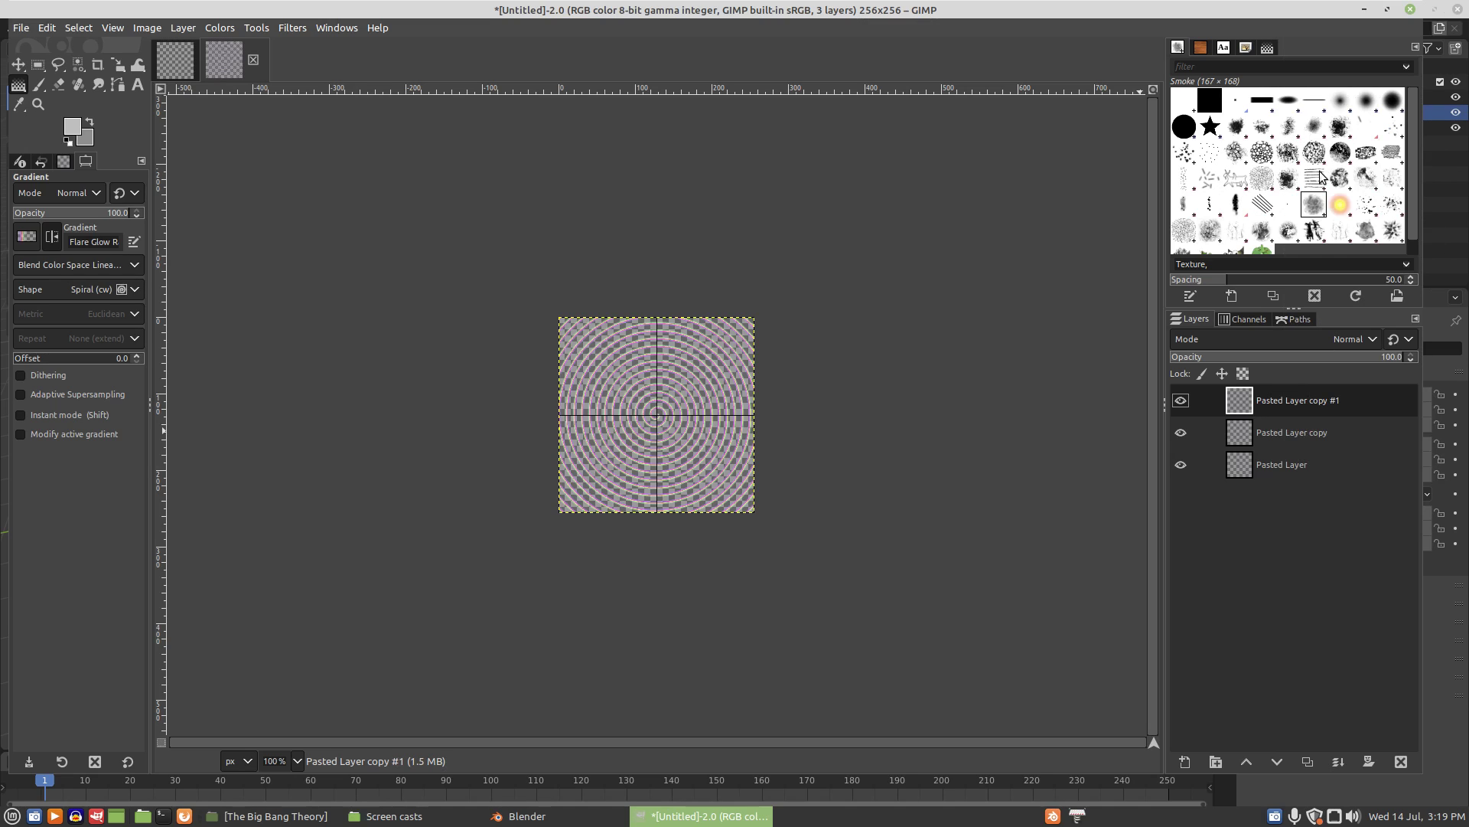
{"action": "right_click", "coordinate": [1246, 396]}
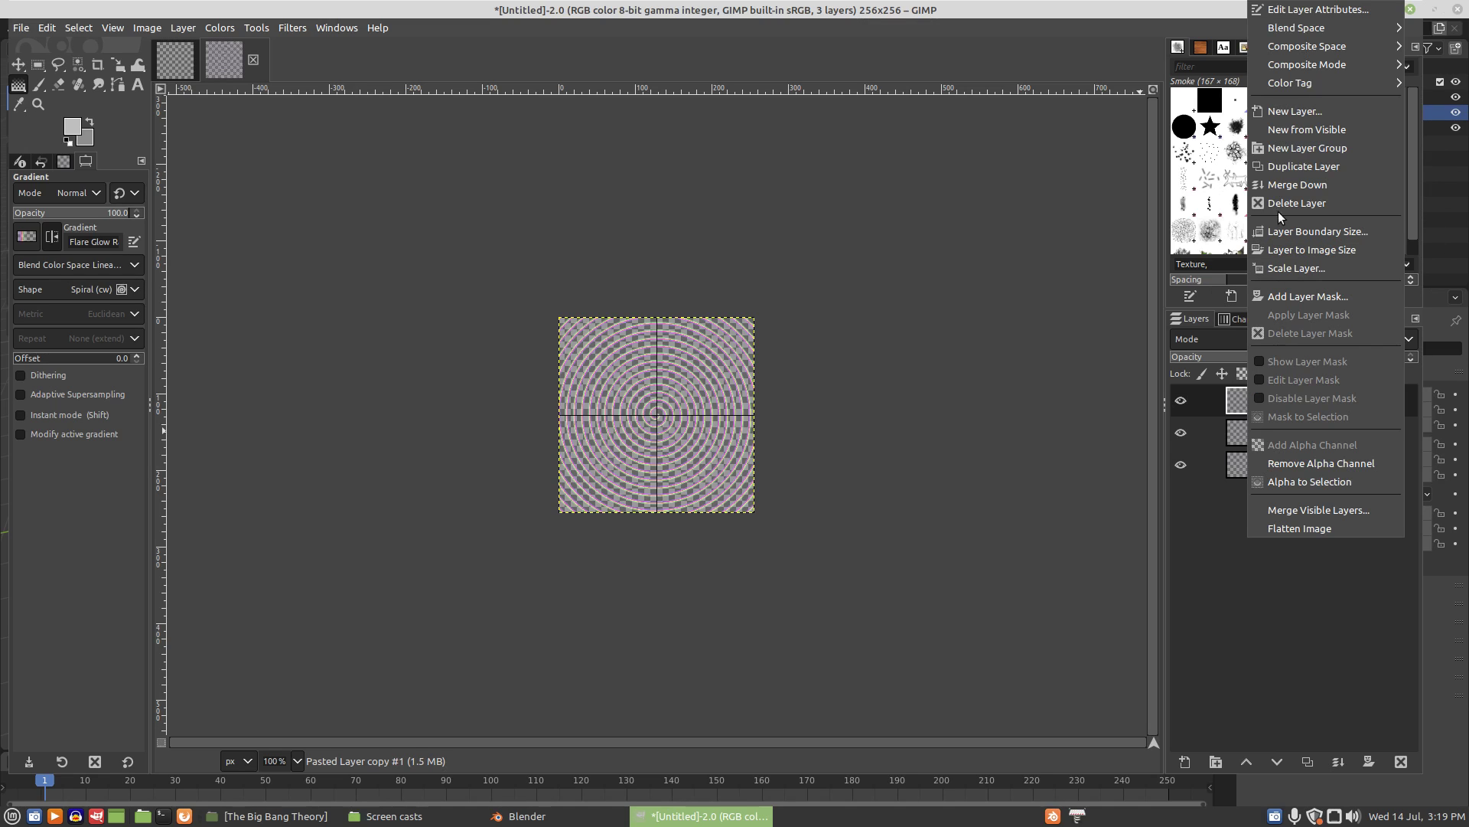
{"action": "left_click", "coordinate": [1279, 190]}
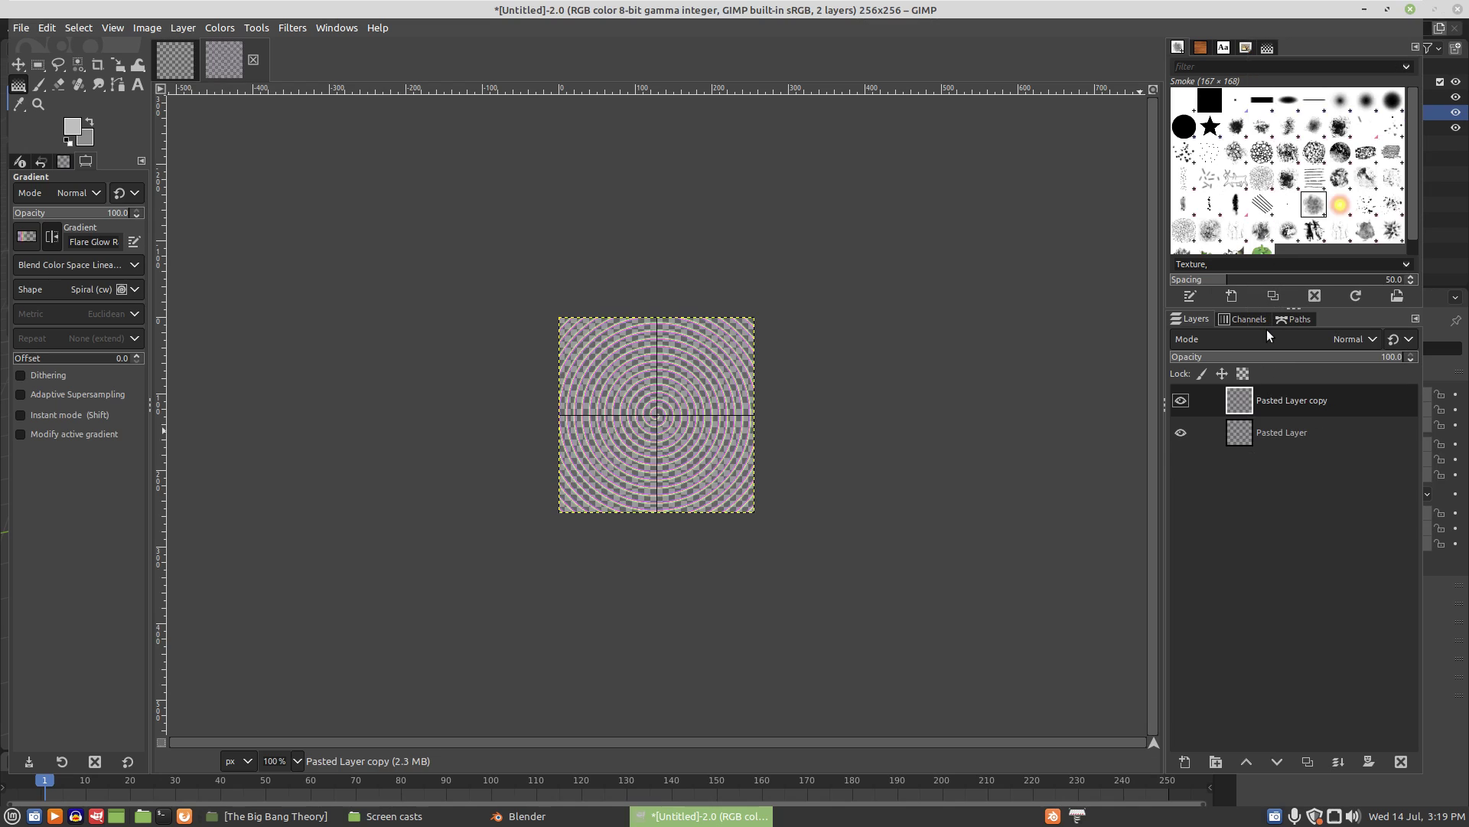
{"action": "right_click", "coordinate": [1263, 396]}
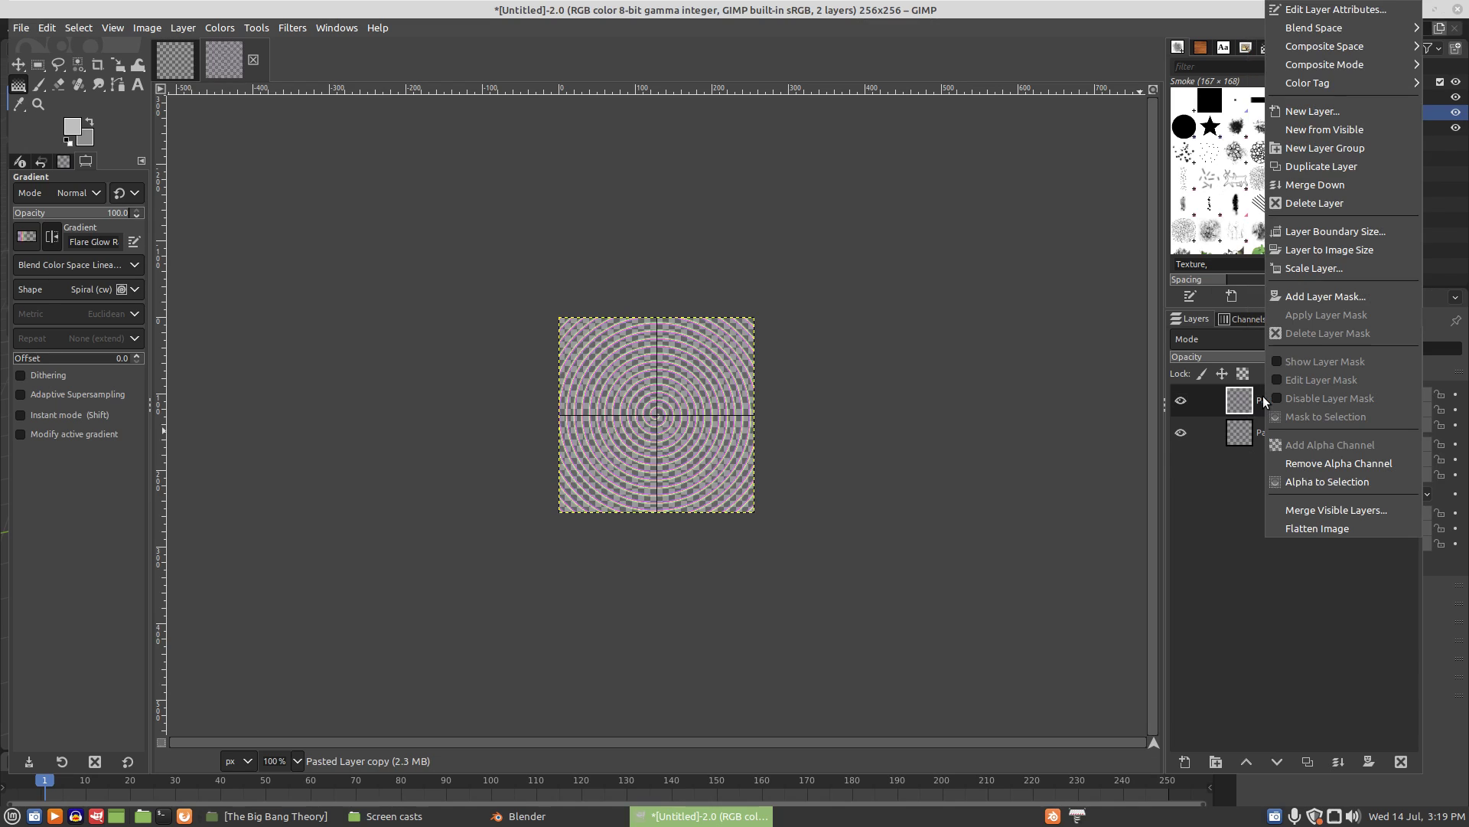
{"action": "left_click", "coordinate": [1288, 186]}
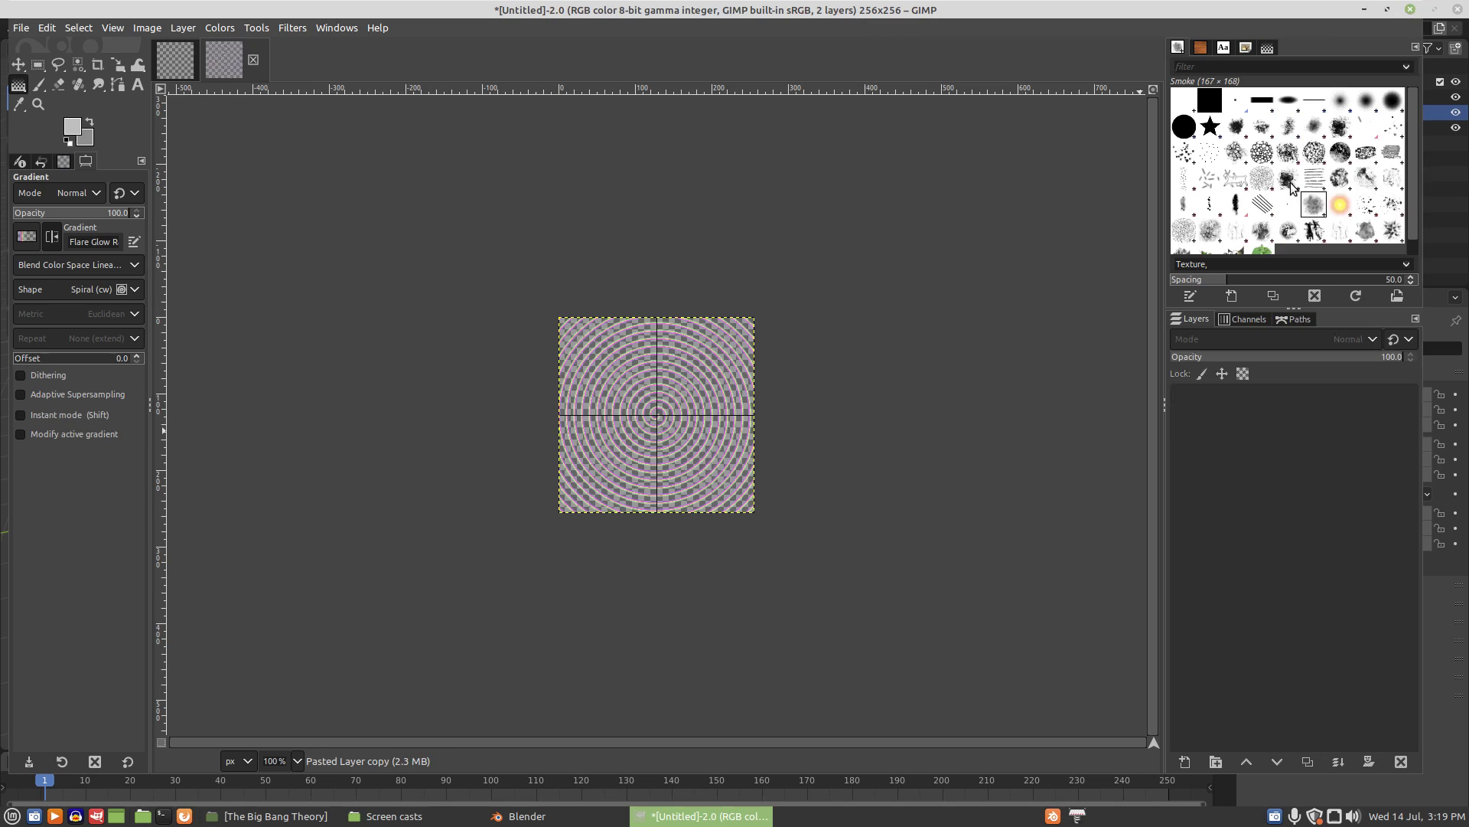
Step: Switch to the blank 256 × 256 image and fill it with the blue foreground colour 2568f8
{"action": "left_click", "coordinate": [171, 65]}
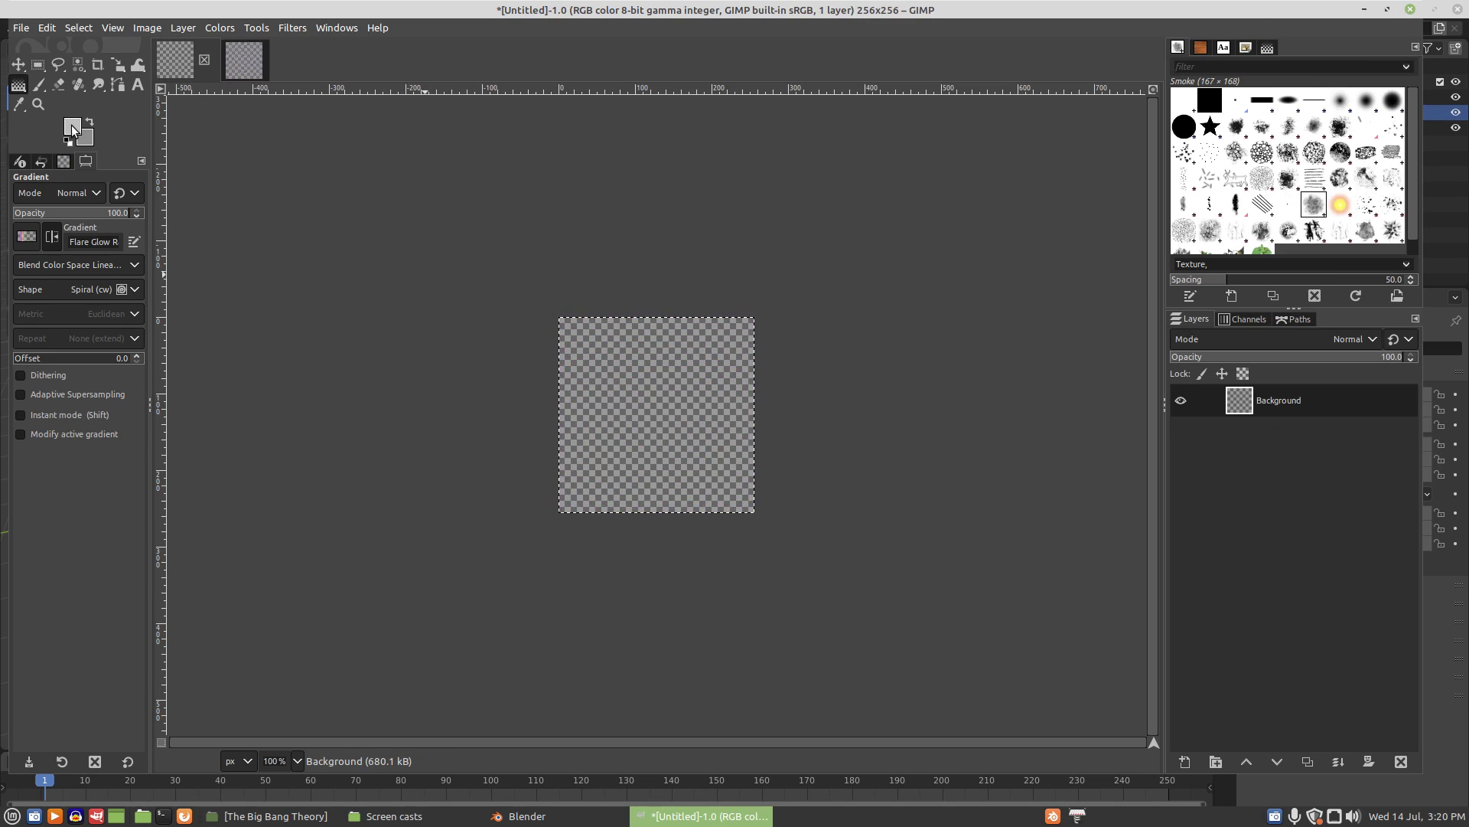
{"action": "left_click", "coordinate": [71, 128]}
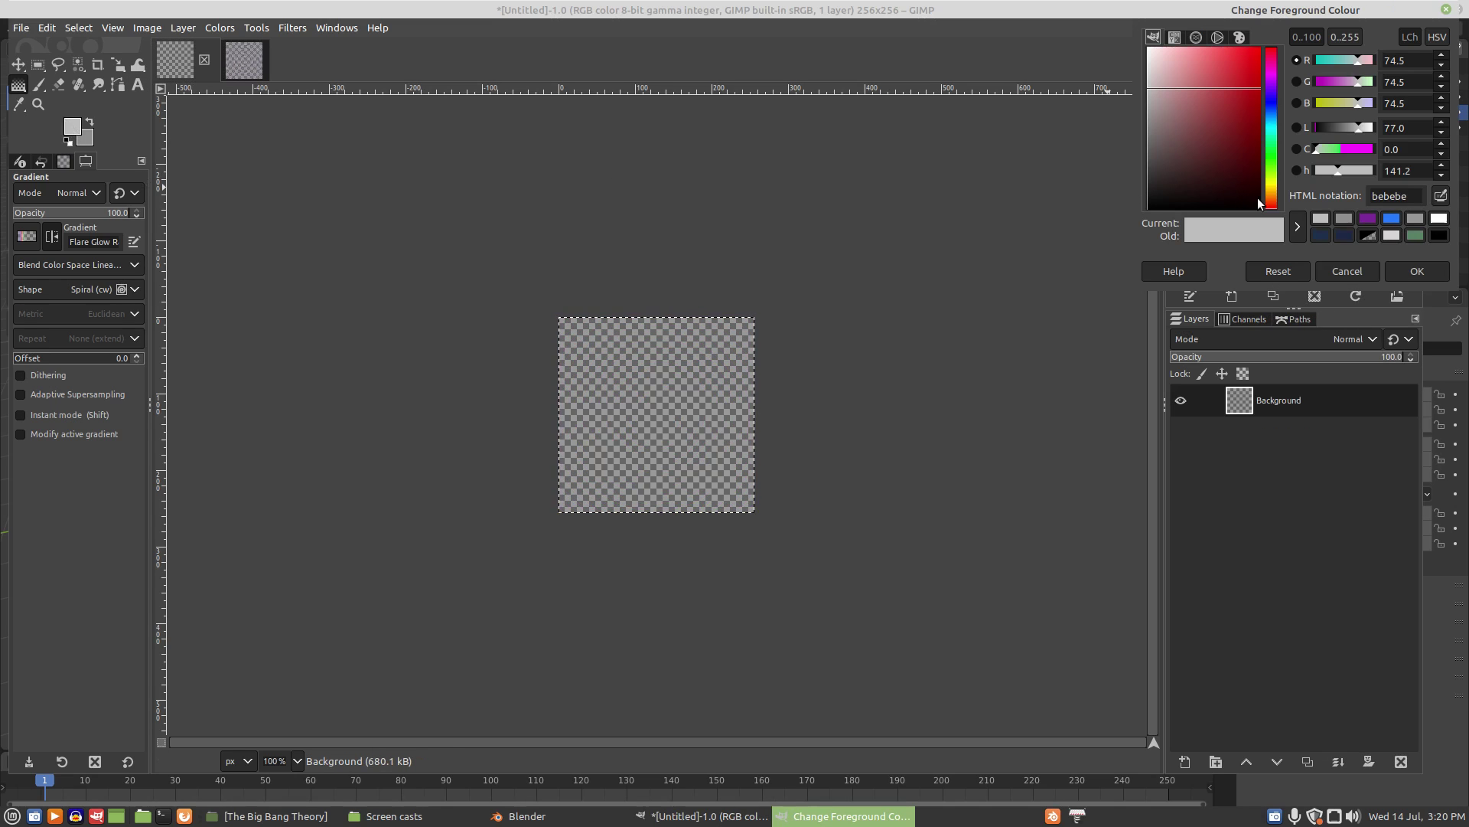
{"action": "left_click", "coordinate": [1270, 108]}
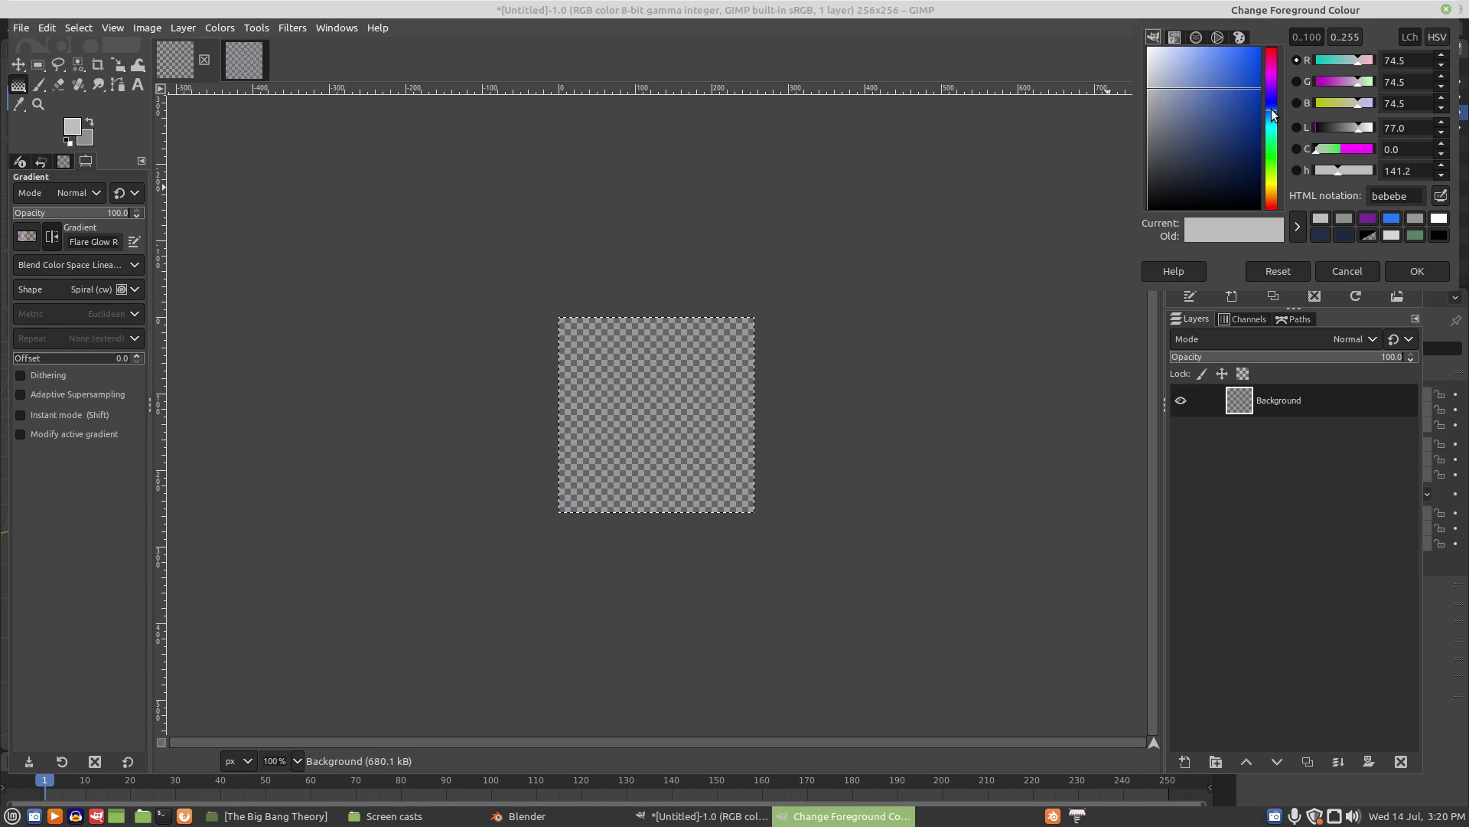
{"action": "left_click", "coordinate": [1243, 50]}
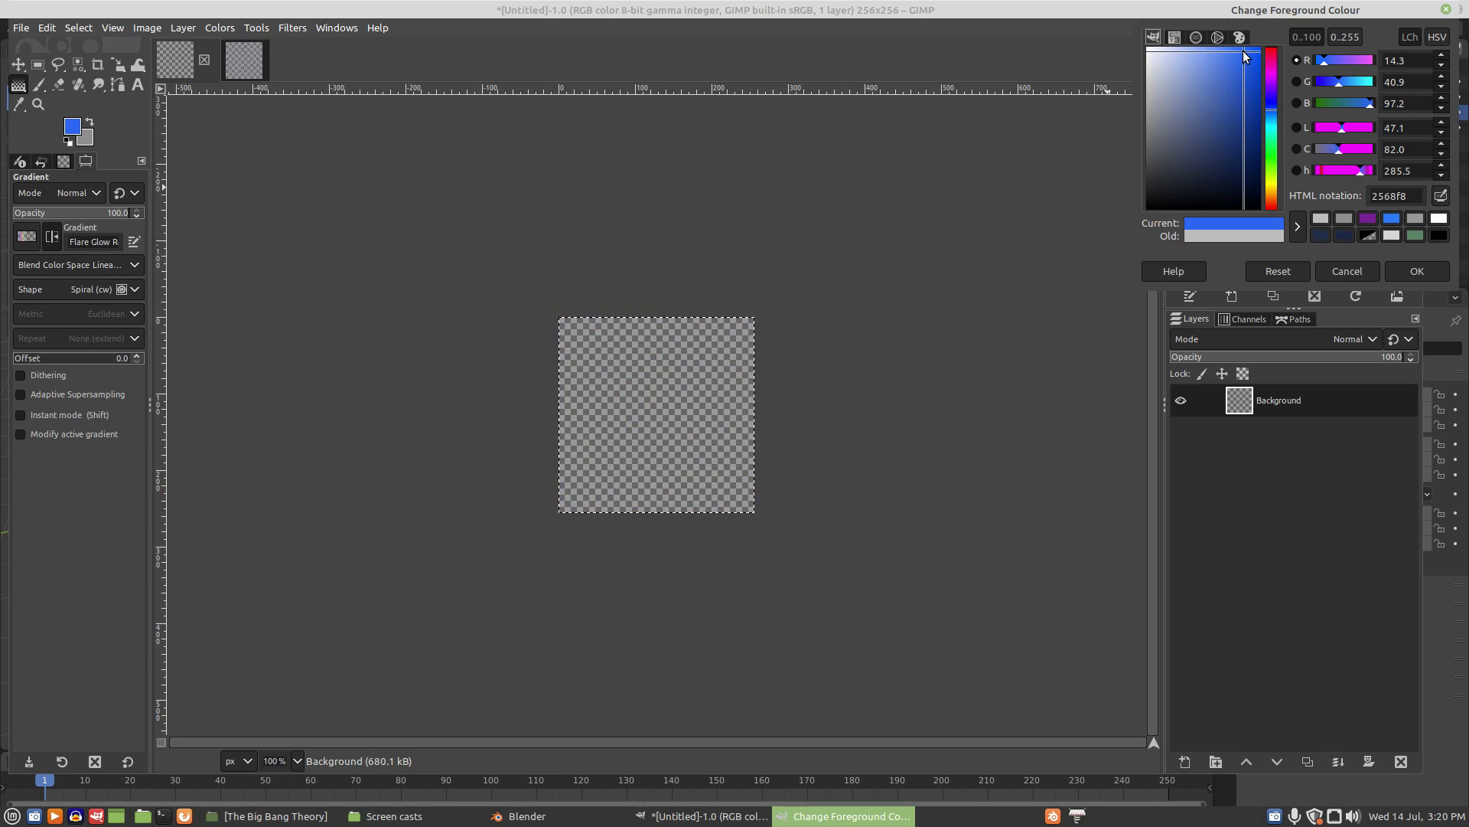
{"action": "left_click", "coordinate": [1416, 271]}
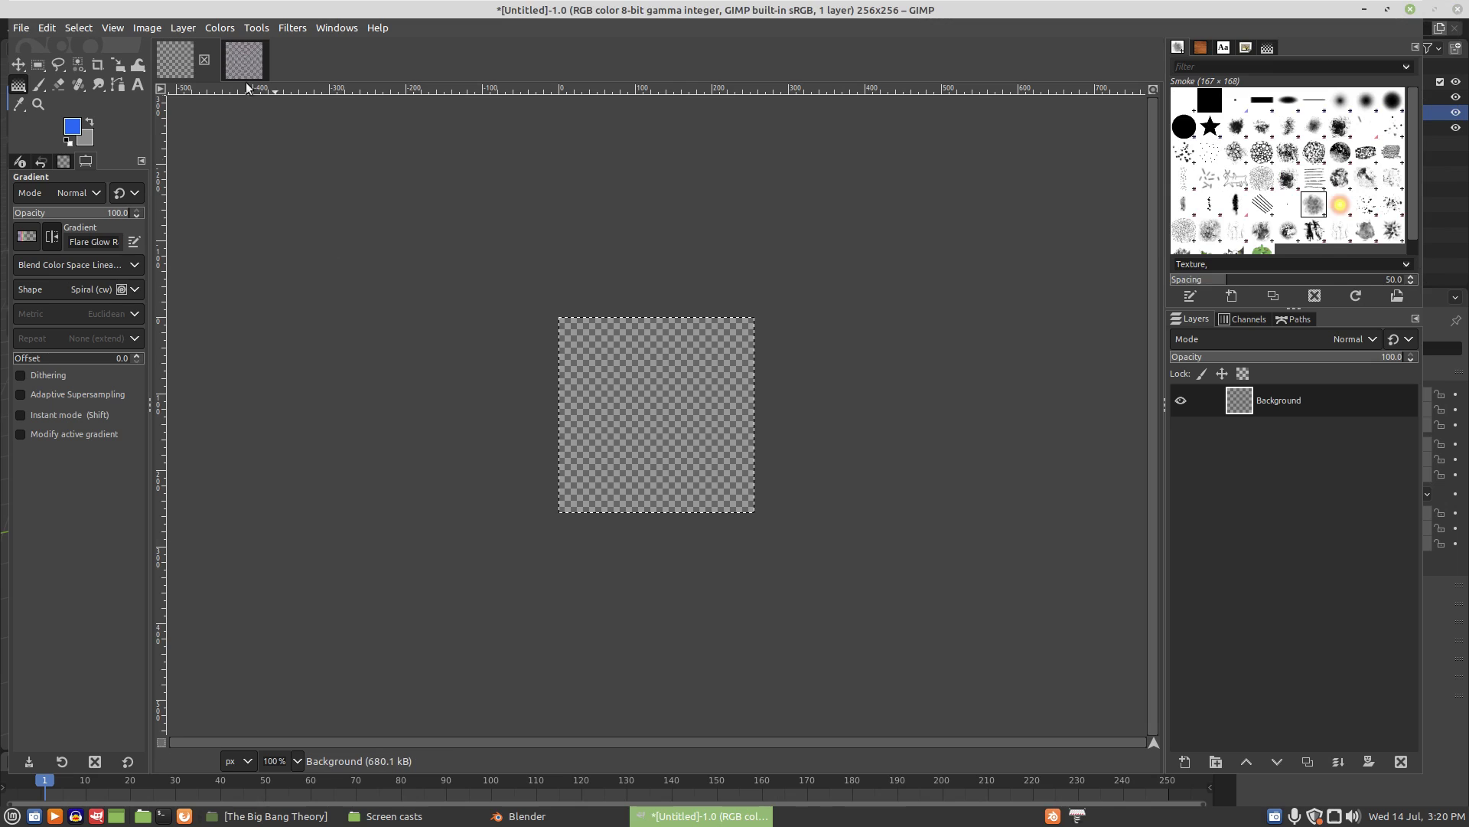
{"action": "left_click", "coordinate": [52, 26]}
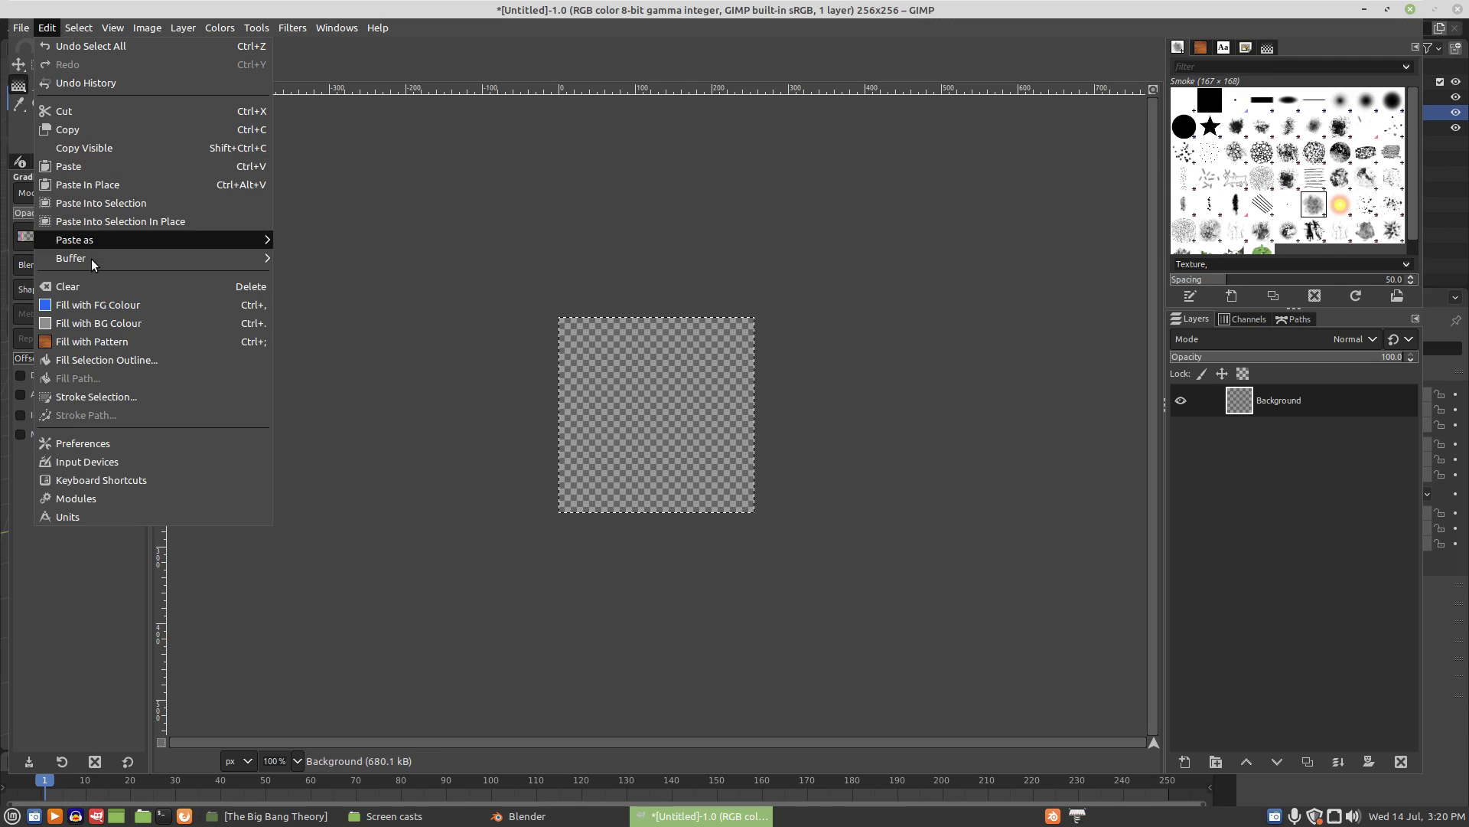
{"action": "left_click", "coordinate": [98, 305]}
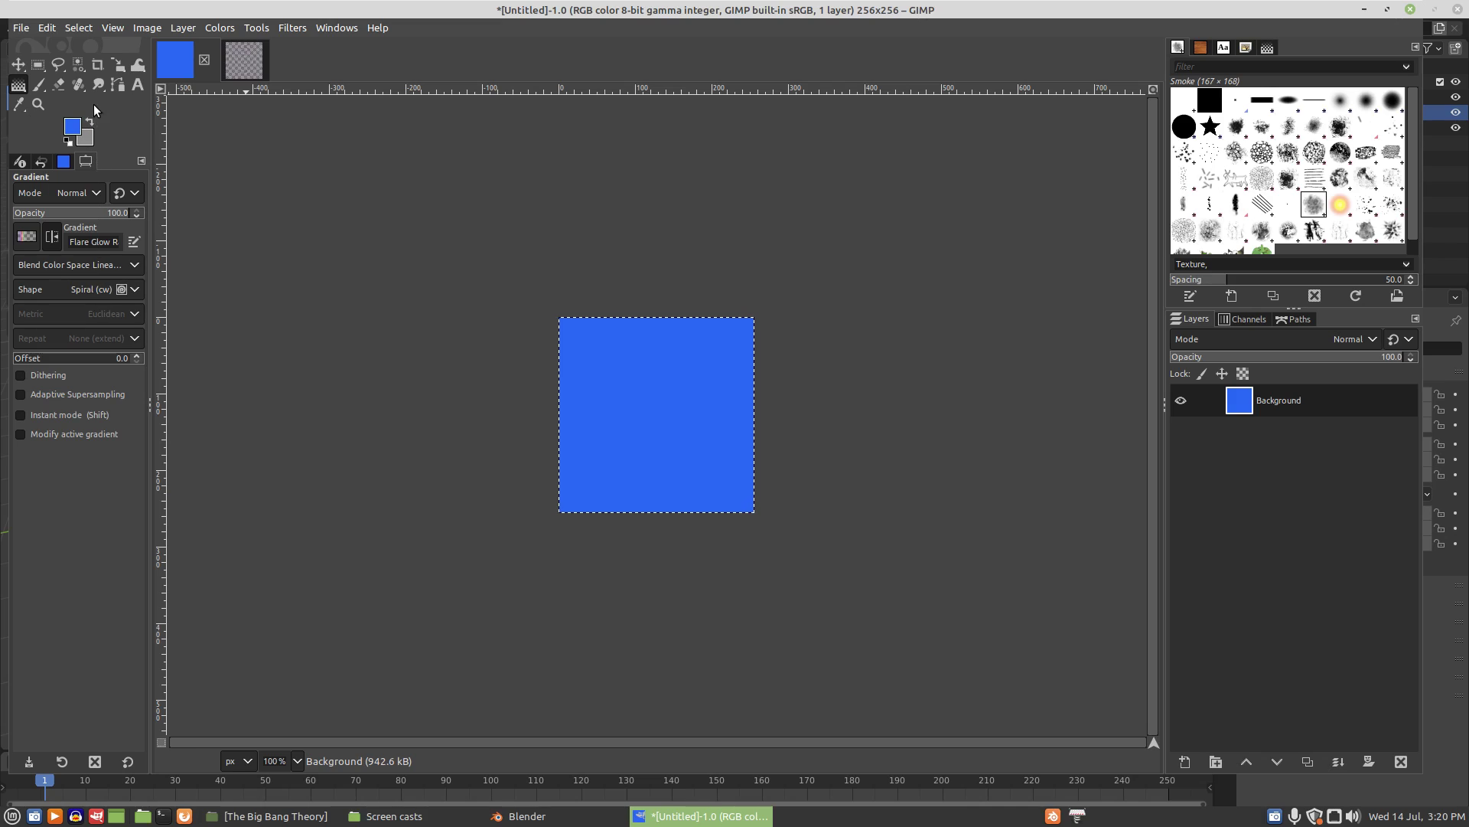
Step: Swap the foreground and background colours and set up the Paintbrush with the Vegetation 02 brush at size 77
{"action": "left_click", "coordinate": [90, 124]}
{"action": "key", "text": "p"}
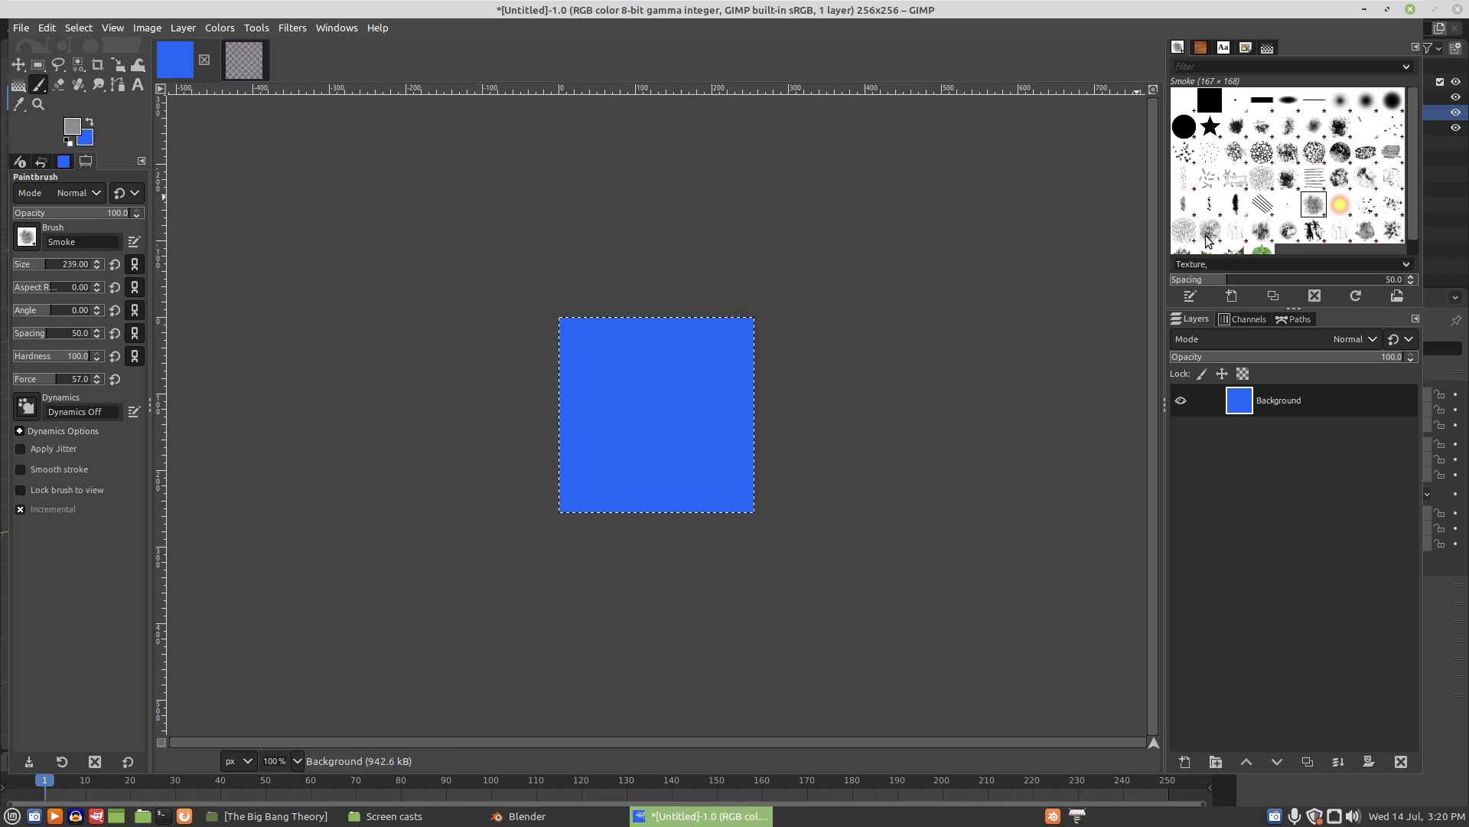
{"action": "scroll", "coordinate": [1209, 237], "scroll_direction": "down", "scroll_amount": 1}
{"action": "left_click", "coordinate": [1182, 241]}
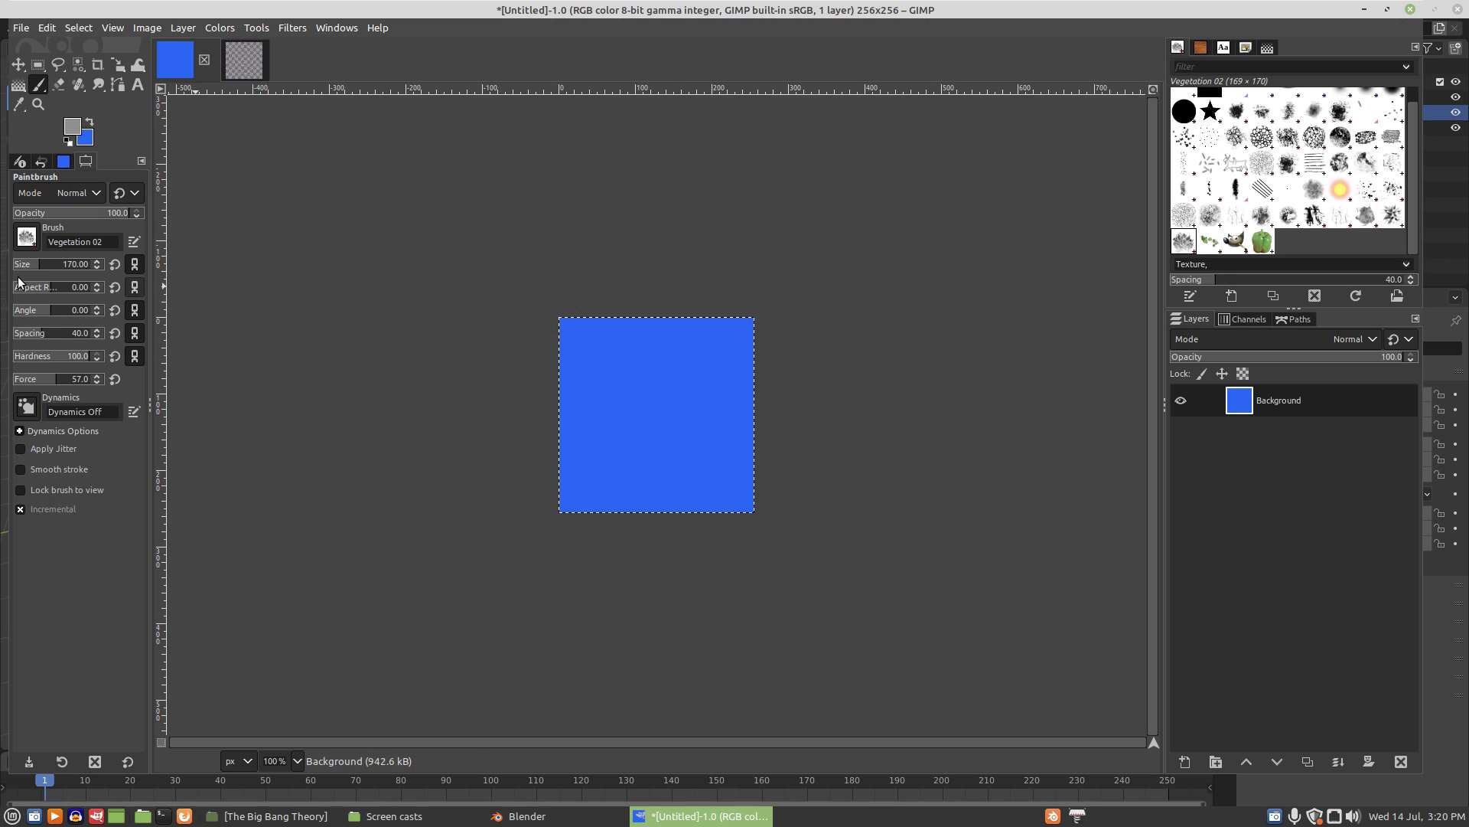
{"action": "left_click_drag", "start_coordinate": [34, 268], "coordinate": [29, 268]}
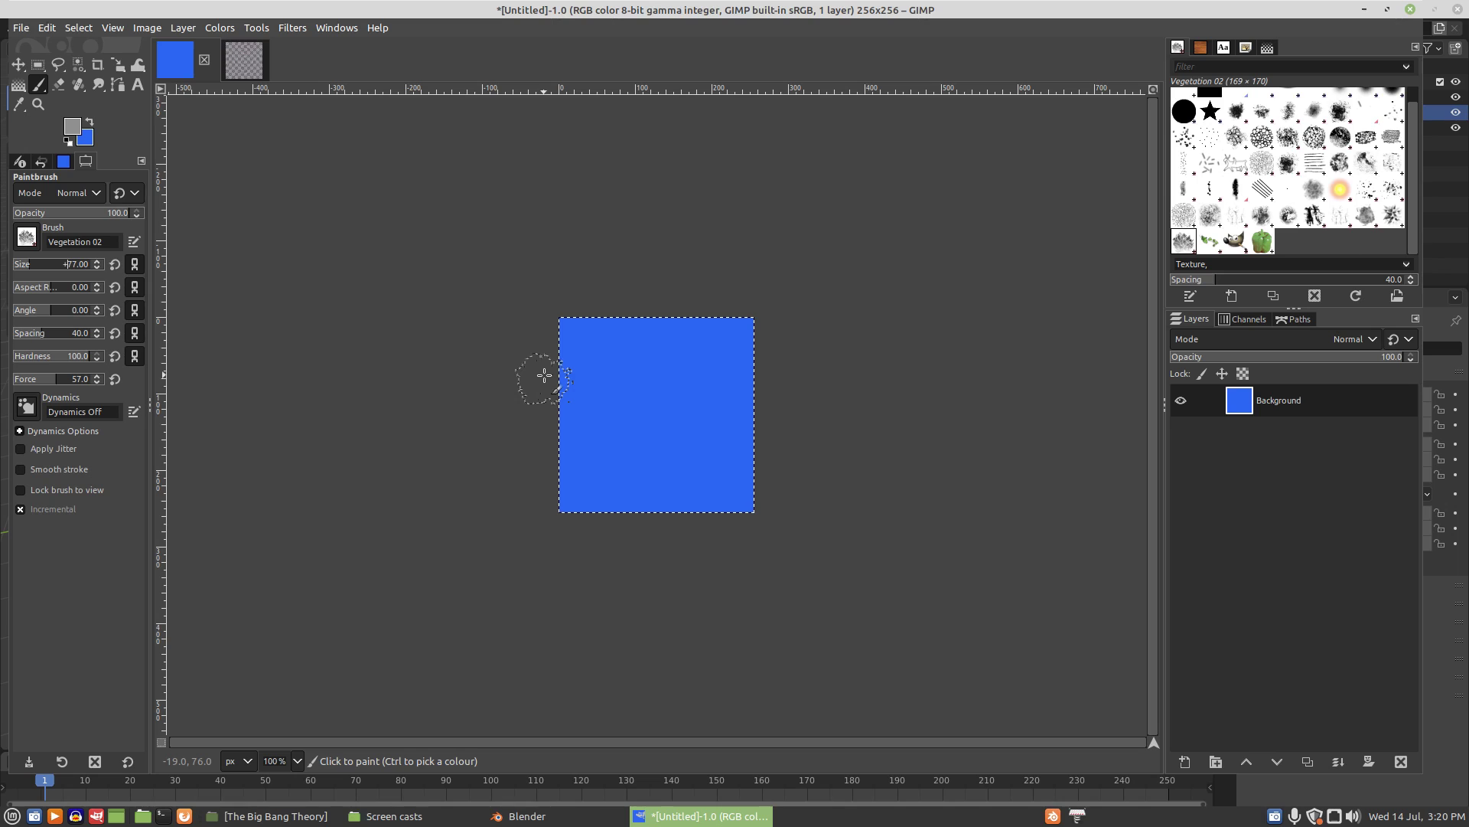
Step: Paint broad grey textured strokes over the corners, diagonally across the blue canvas and out to its edges, leaving some blue patches
{"action": "scroll", "coordinate": [465, 374], "scroll_direction": "up", "scroll_amount": 1, "text": "ctrl"}
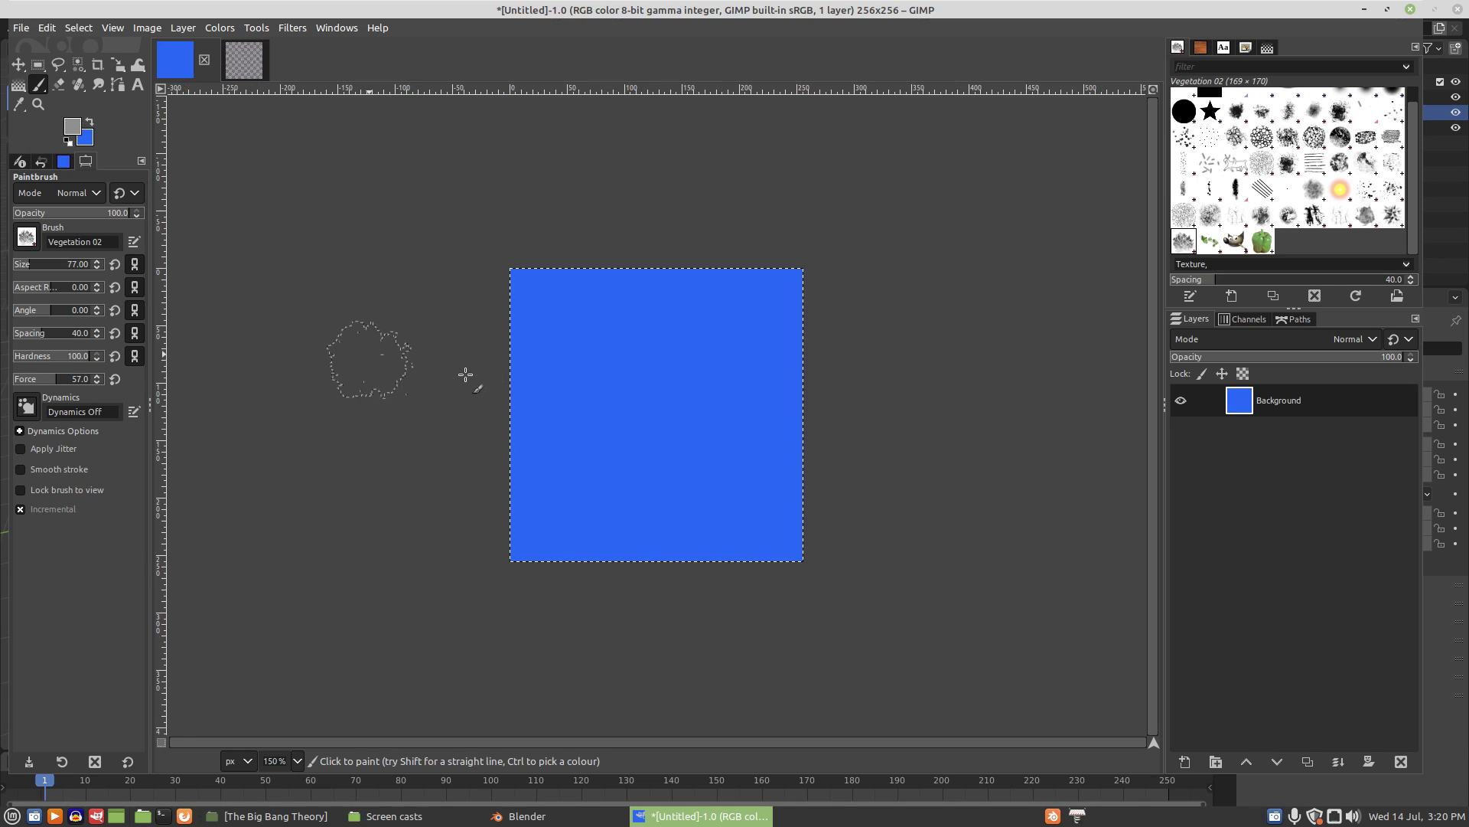
{"action": "scroll", "coordinate": [465, 374], "scroll_direction": "up", "scroll_amount": 1, "text": "ctrl"}
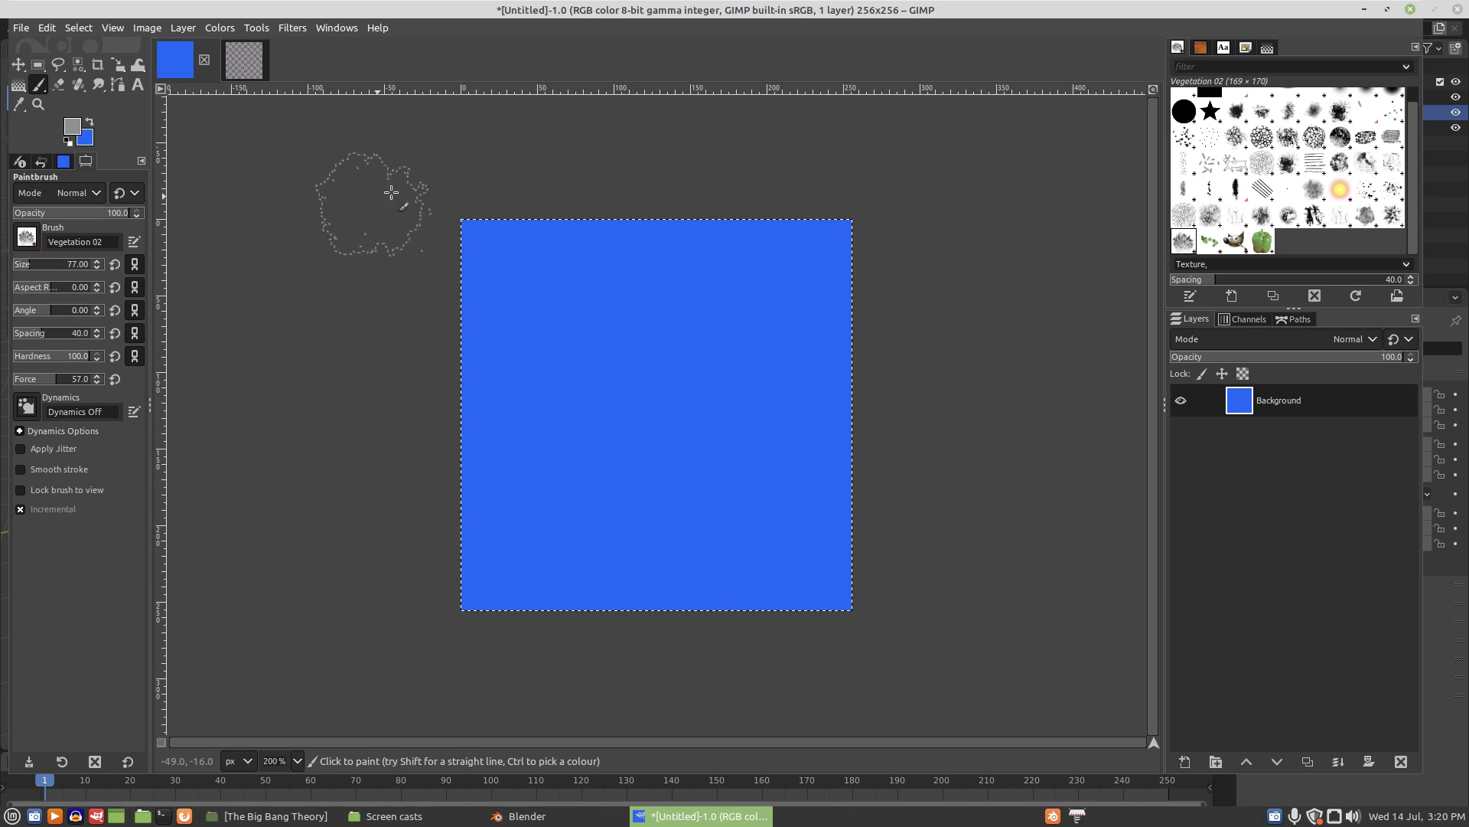
{"action": "mouse_move", "coordinate": [509, 200]}
{"action": "left_mouse_down"}
{"action": "mouse_move", "coordinate": [461, 253]}
{"action": "mouse_move", "coordinate": [522, 215]}
{"action": "left_mouse_up"}
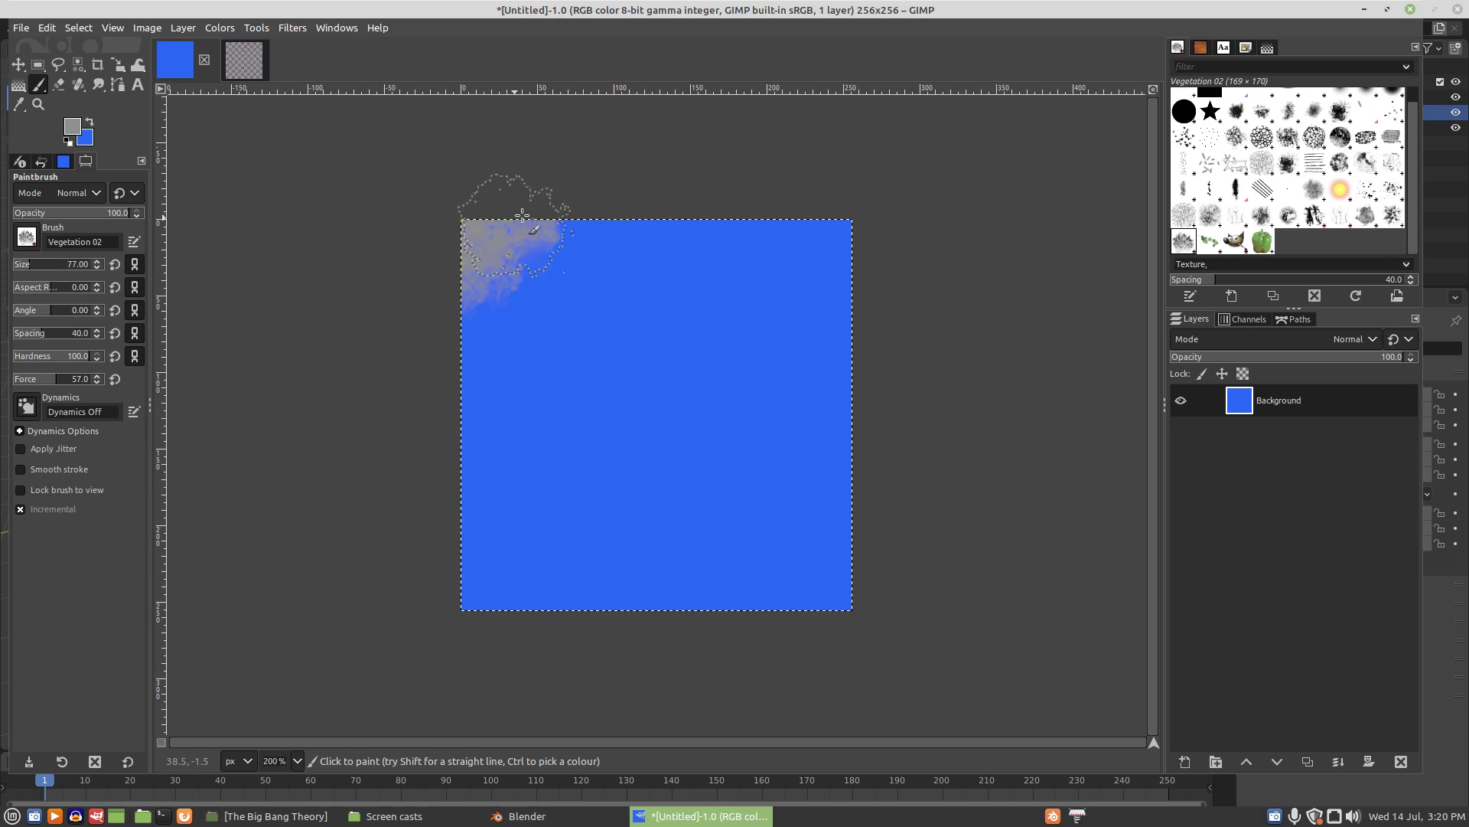
{"action": "mouse_move", "coordinate": [860, 209]}
{"action": "left_mouse_down"}
{"action": "mouse_move", "coordinate": [754, 288]}
{"action": "mouse_move", "coordinate": [541, 558]}
{"action": "mouse_move", "coordinate": [443, 613]}
{"action": "left_mouse_up"}
{"action": "left_click_drag", "start_coordinate": [770, 607], "coordinate": [858, 546]}
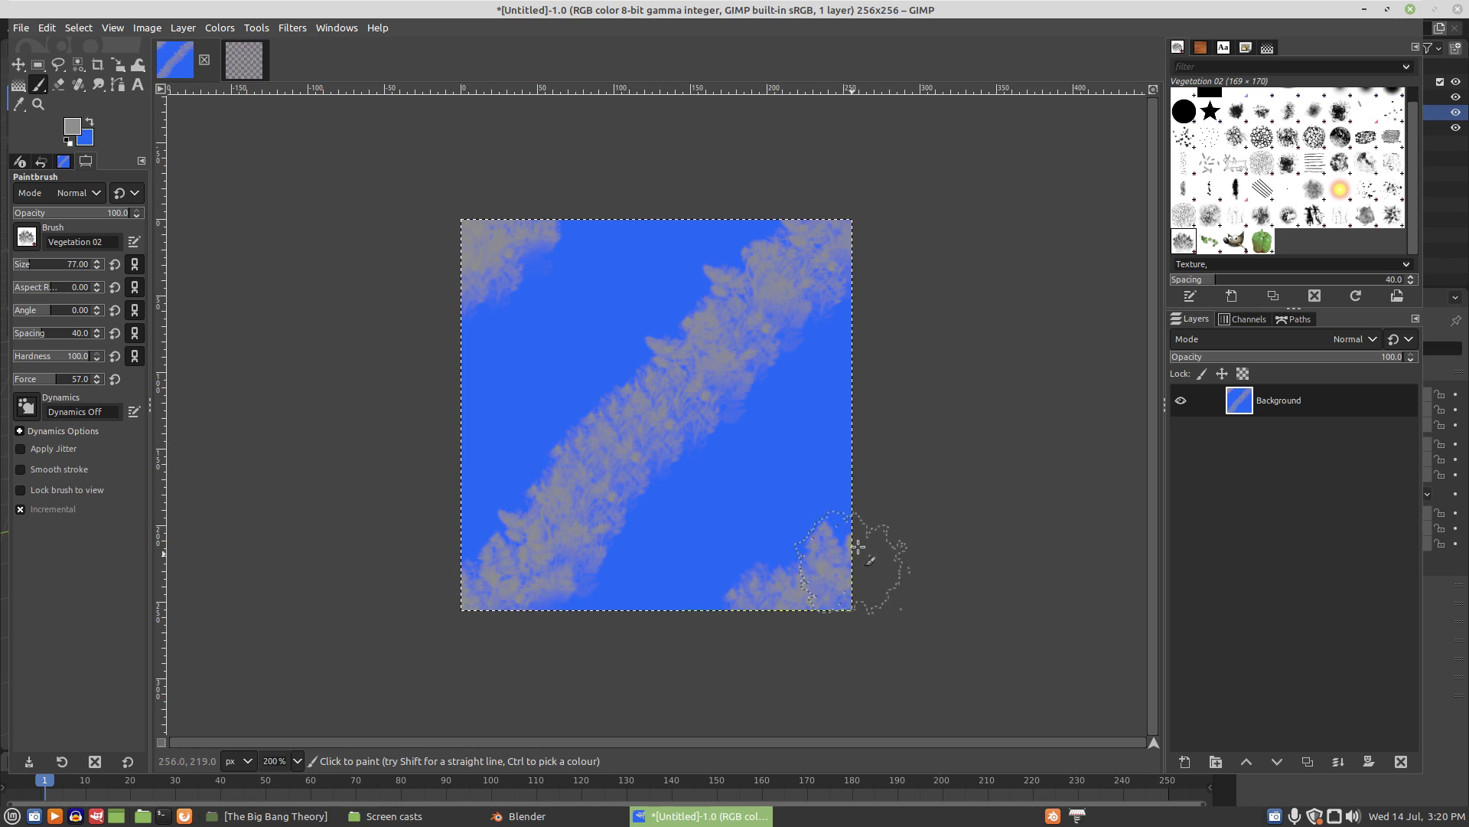
{"action": "left_click_drag", "start_coordinate": [723, 275], "coordinate": [785, 579]}
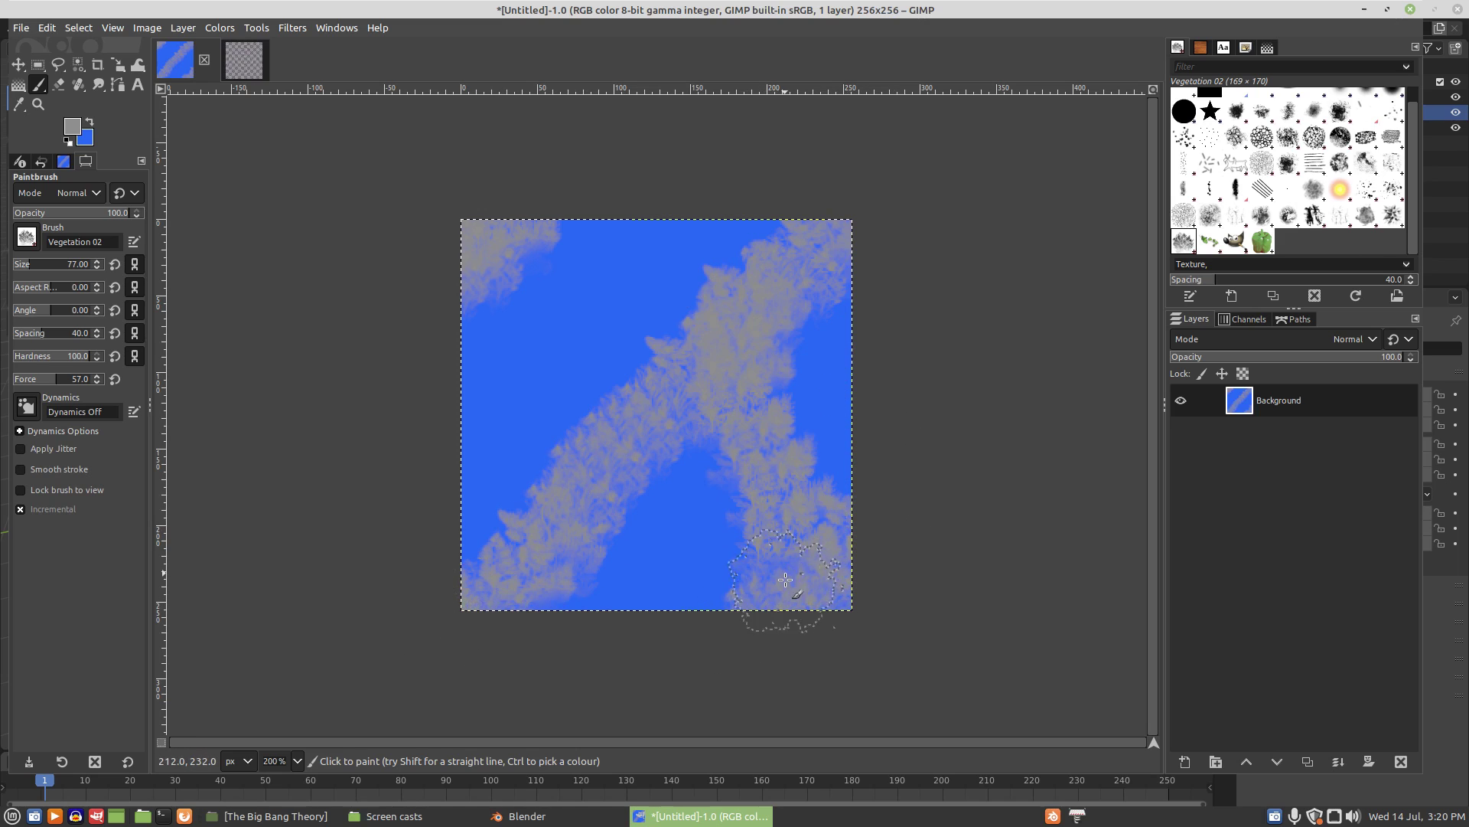
{"action": "left_click_drag", "start_coordinate": [647, 384], "coordinate": [425, 374]}
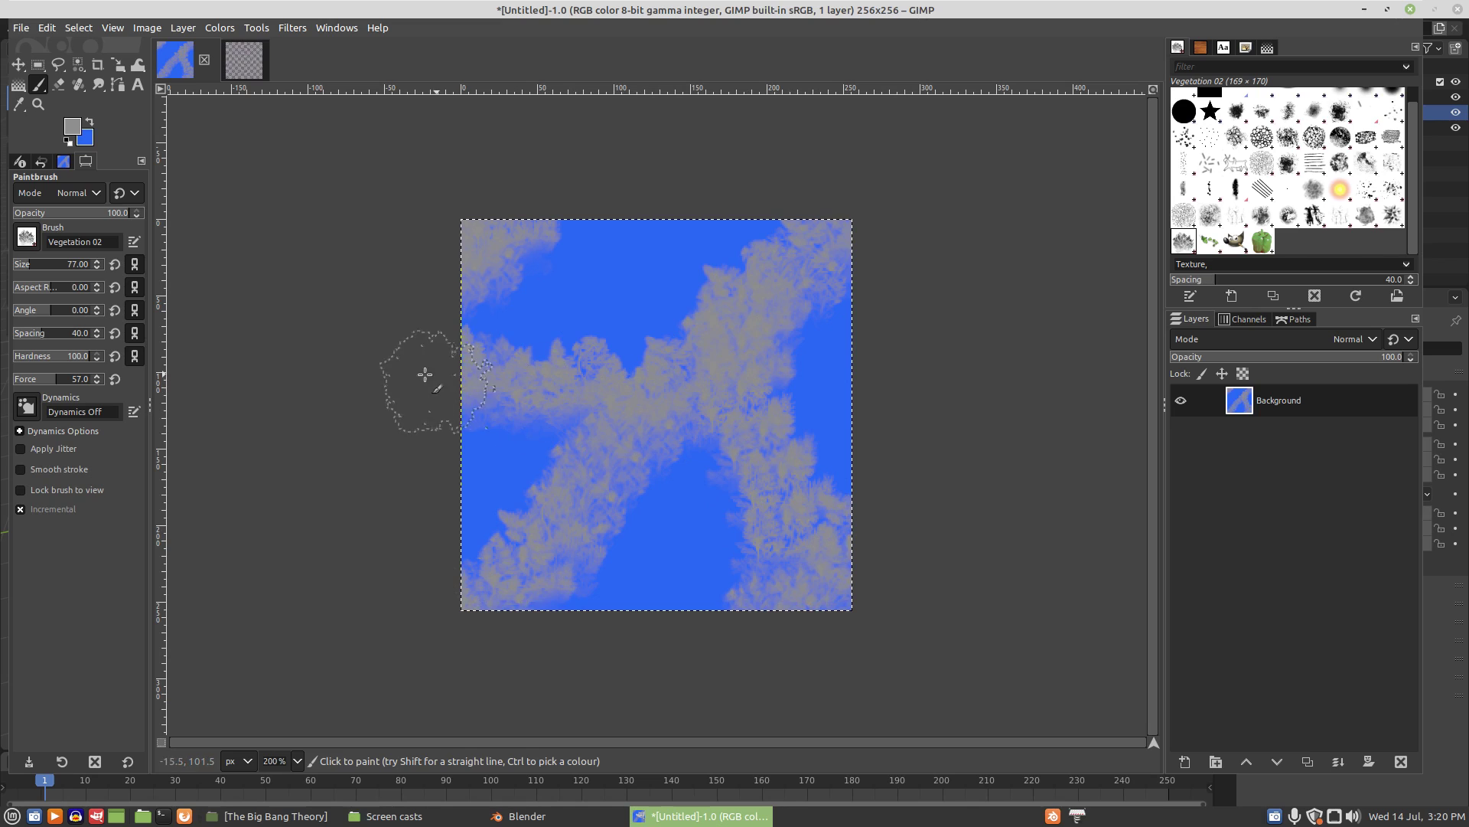
{"action": "left_click_drag", "start_coordinate": [440, 307], "coordinate": [589, 230]}
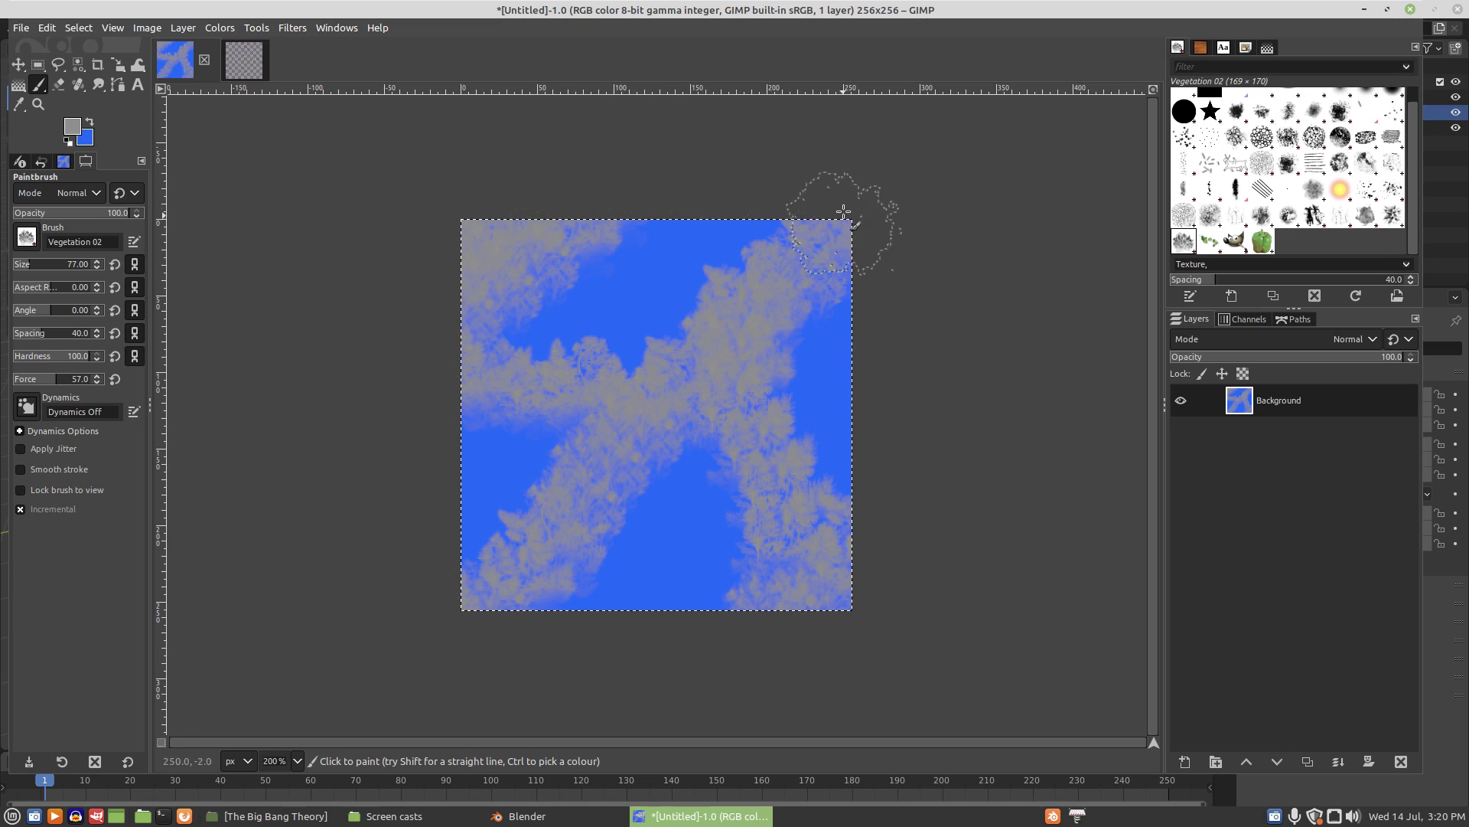
{"action": "left_click_drag", "start_coordinate": [766, 210], "coordinate": [482, 505]}
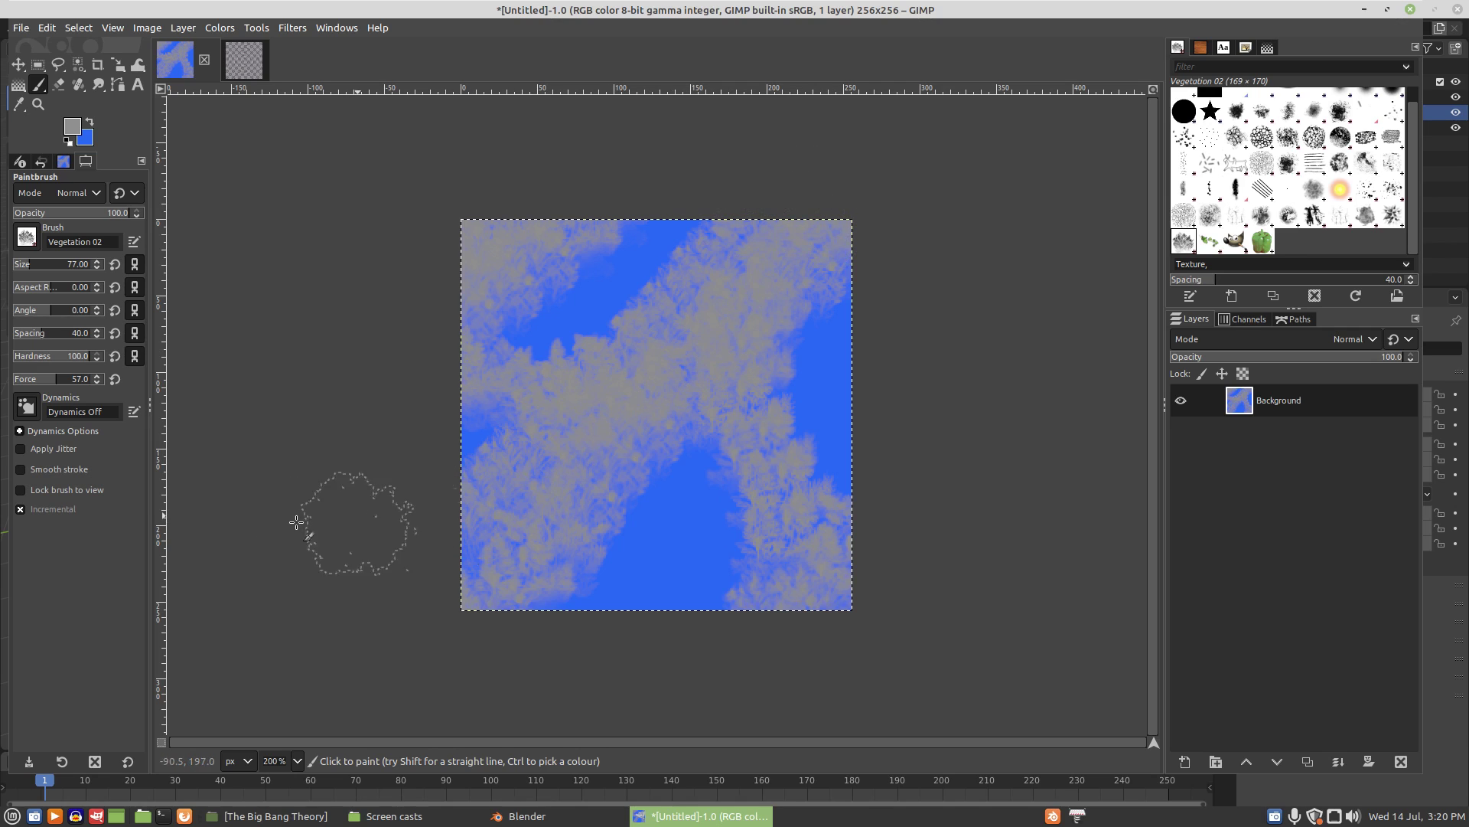
Step: Apply the Whirl and Pinch distortion with a whirl of 261.4 and a radius of 2.000
{"action": "left_click", "coordinate": [292, 28]}
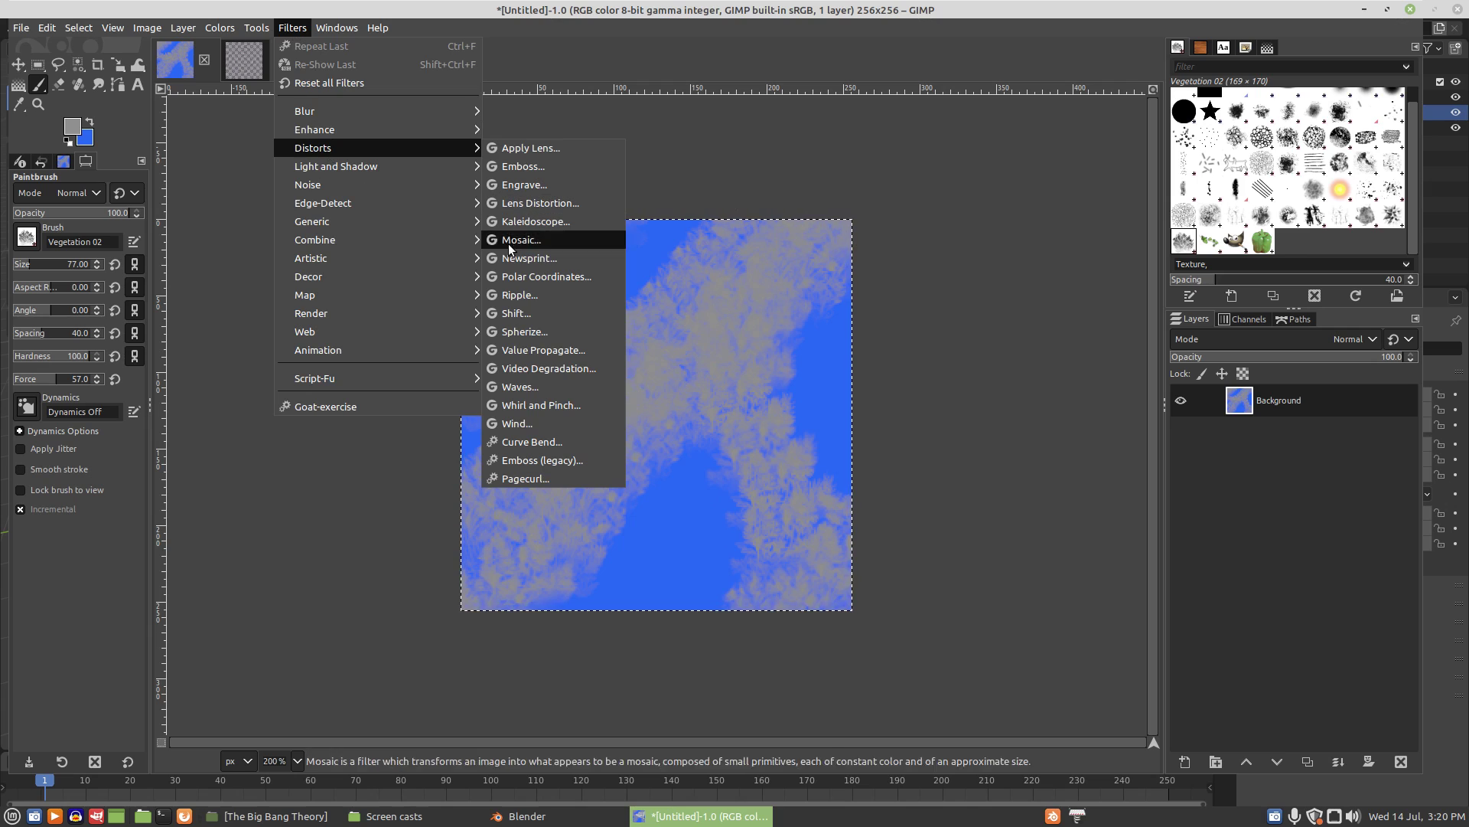
{"action": "left_click", "coordinate": [518, 405]}
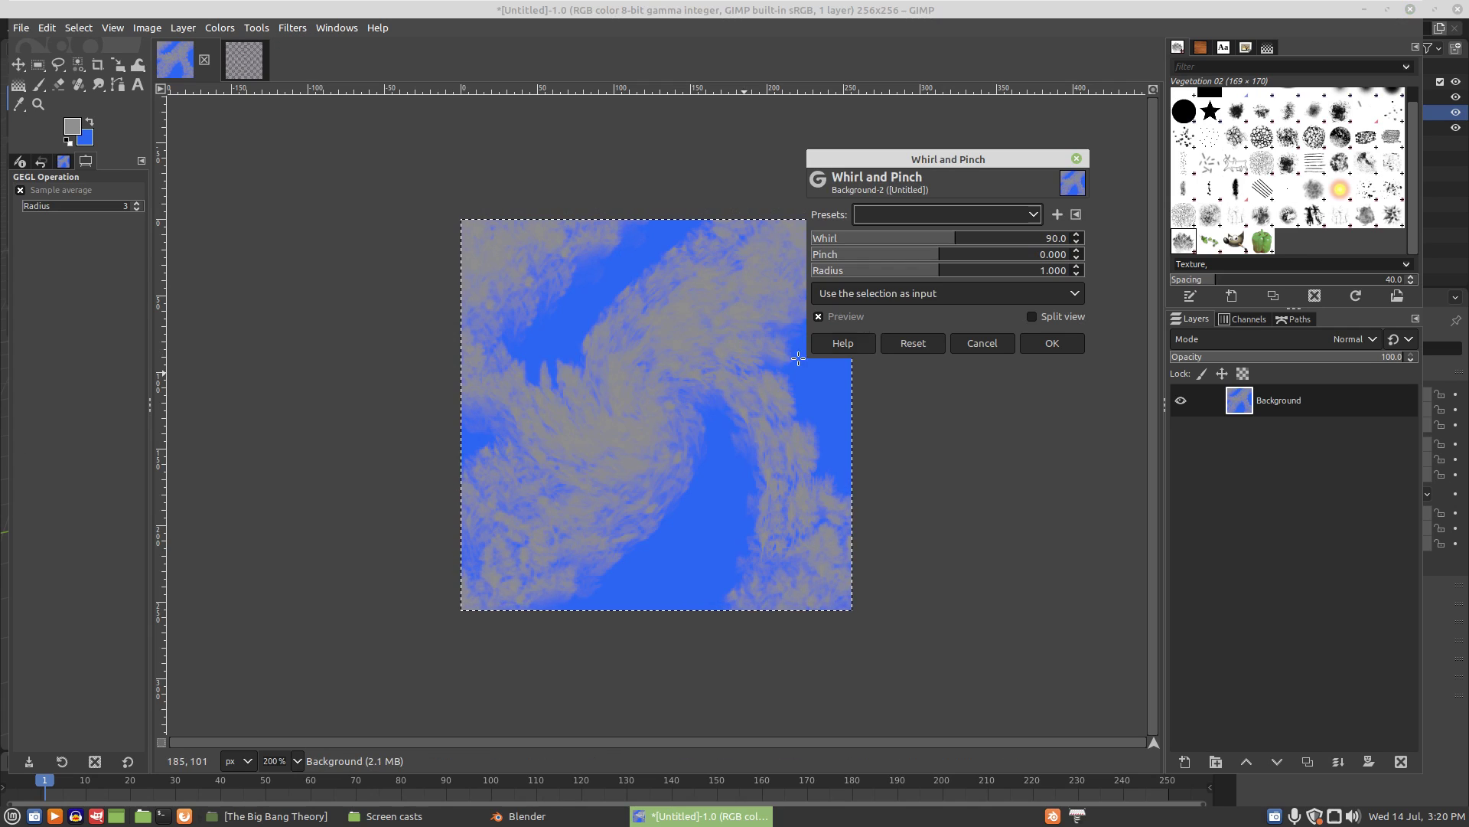
{"action": "left_click_drag", "start_coordinate": [939, 274], "coordinate": [1083, 274]}
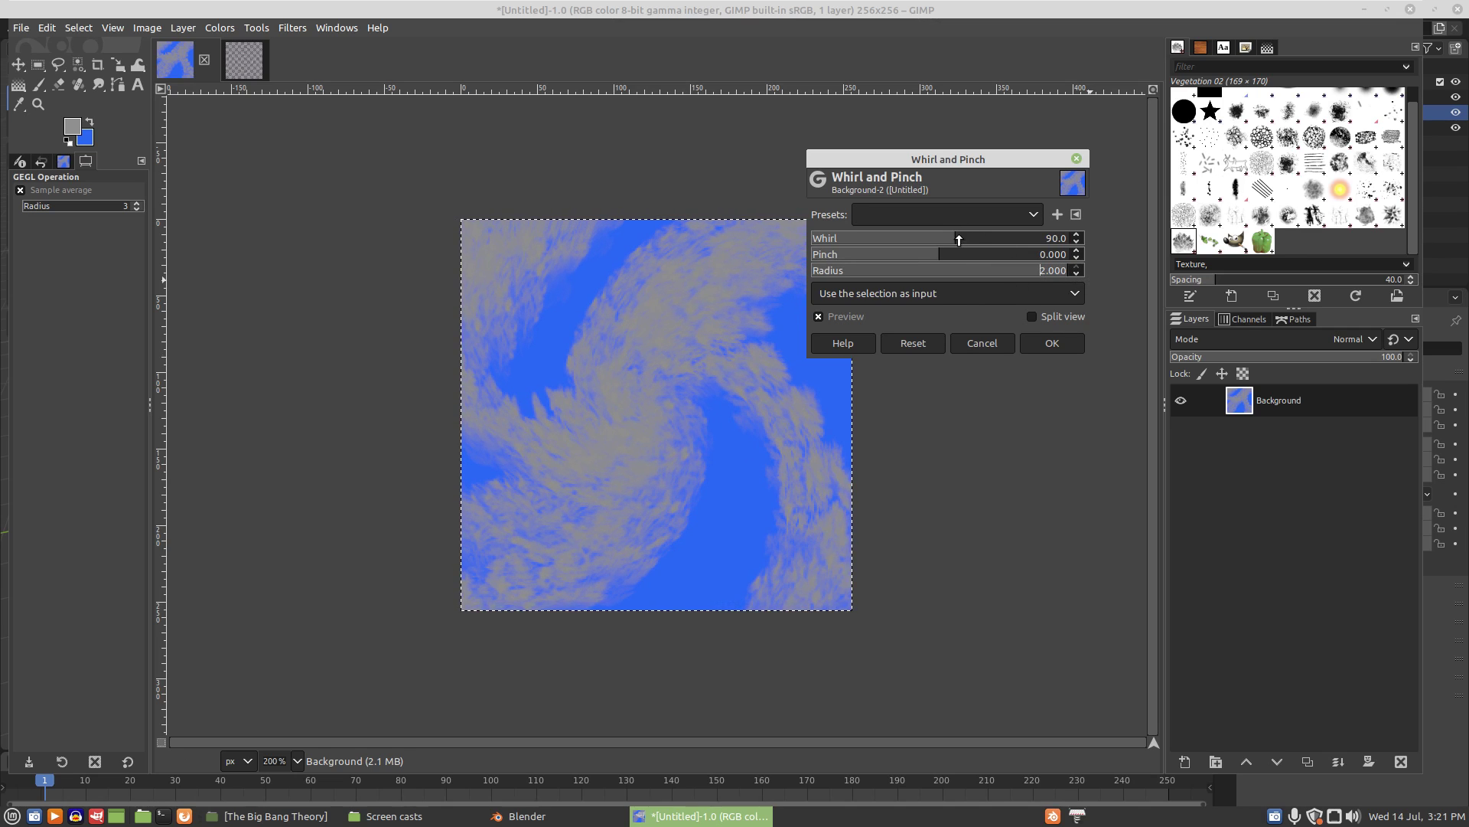
{"action": "left_click_drag", "start_coordinate": [949, 244], "coordinate": [986, 248]}
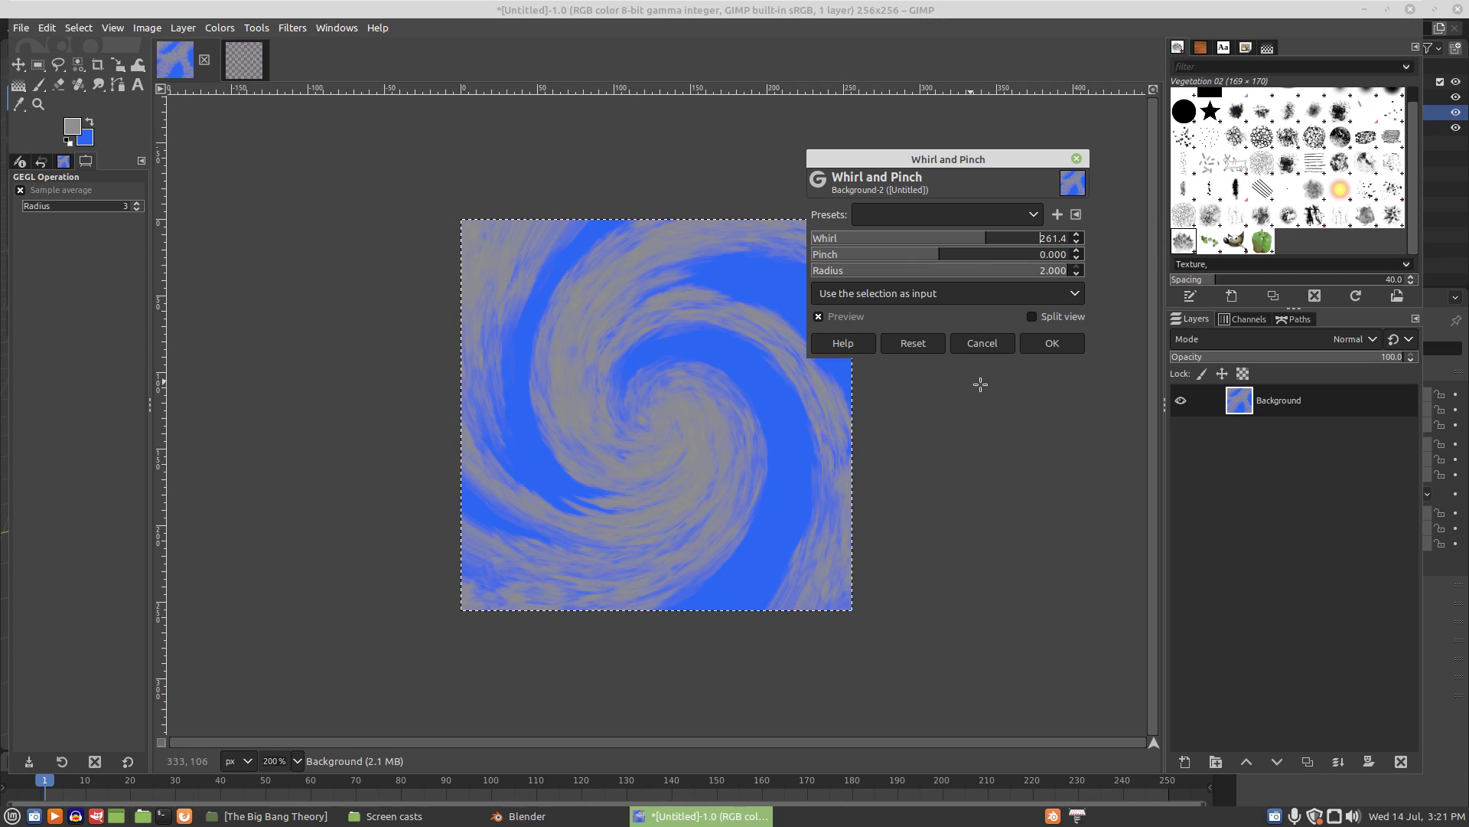
{"action": "left_click", "coordinate": [1046, 344]}
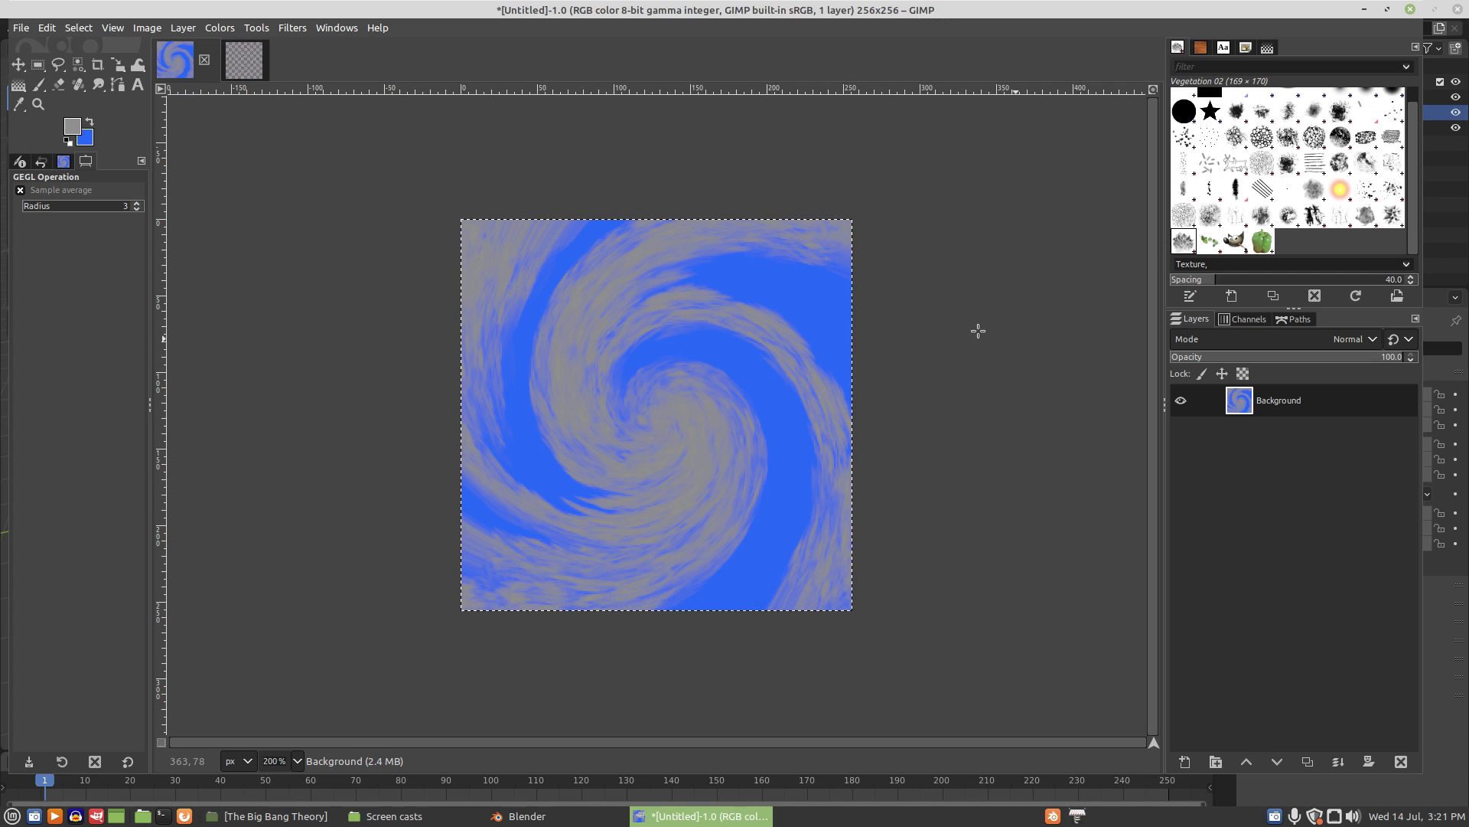
Step: Export the swirled image to the Desktop folder as Untitled1.png with the default PNG options
{"action": "left_click", "coordinate": [22, 29]}
{"action": "left_click", "coordinate": [58, 268]}
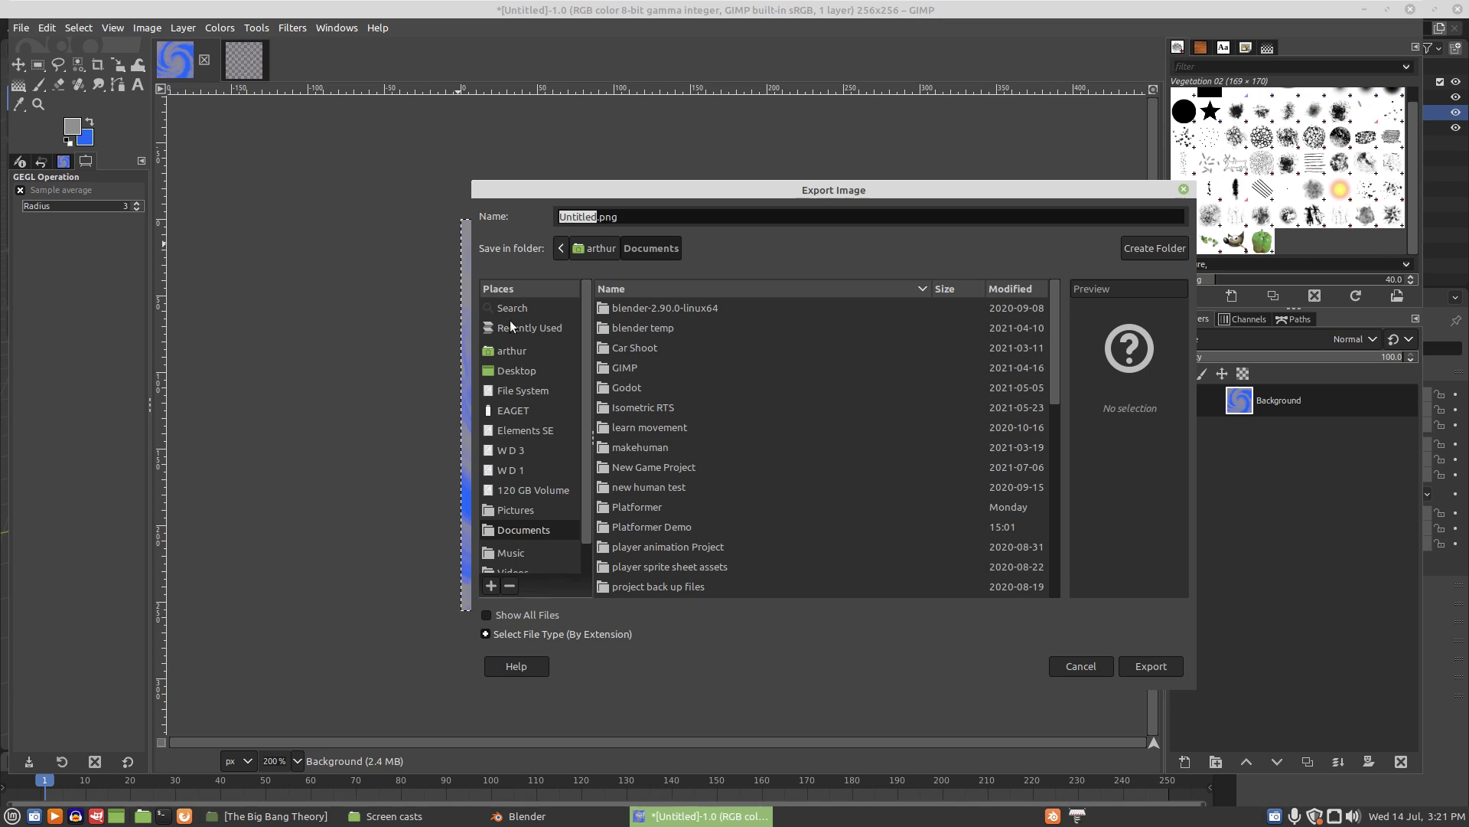
{"action": "left_click", "coordinate": [515, 372]}
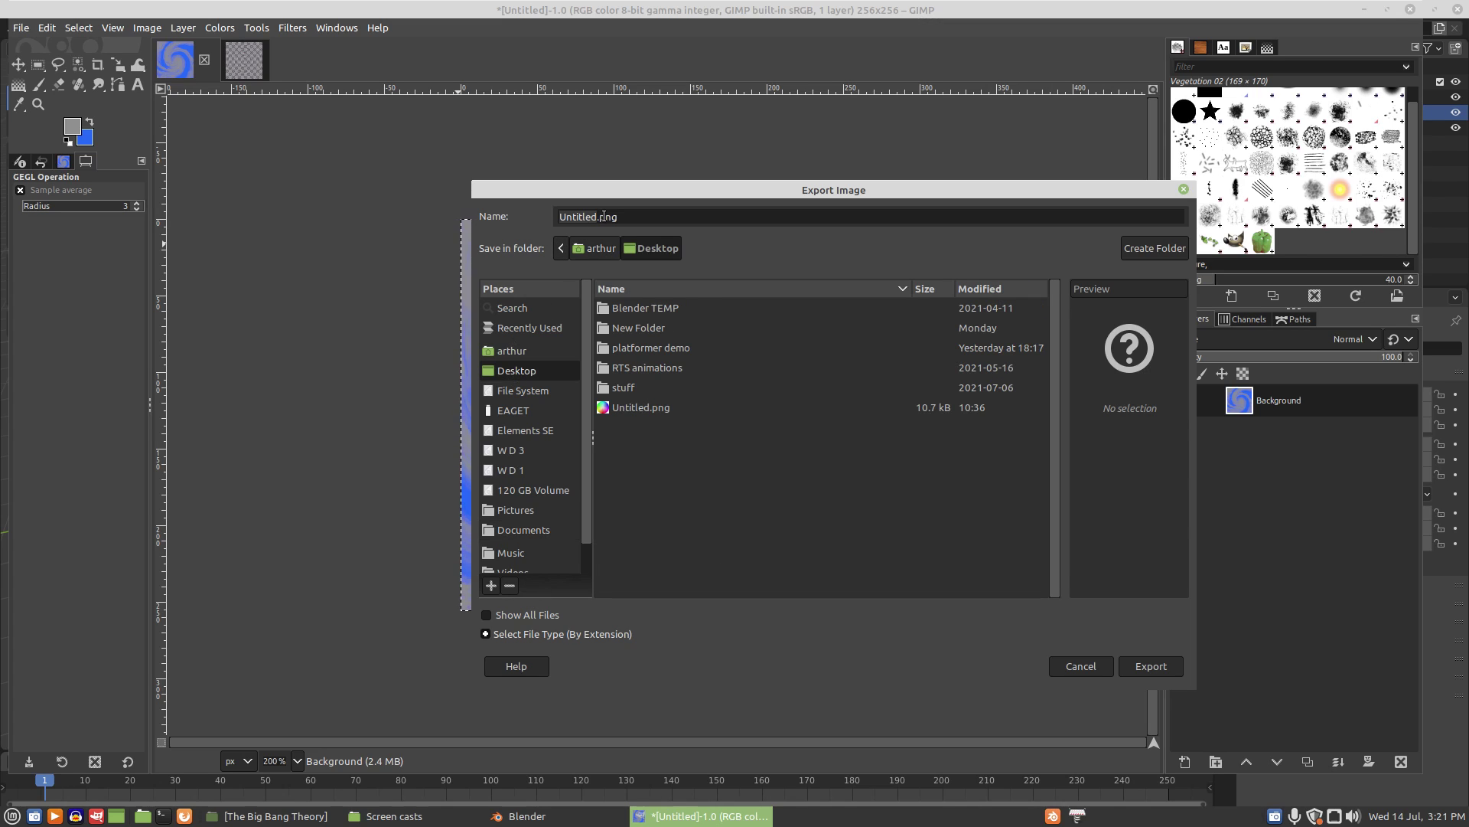
{"action": "left_click", "coordinate": [598, 216]}
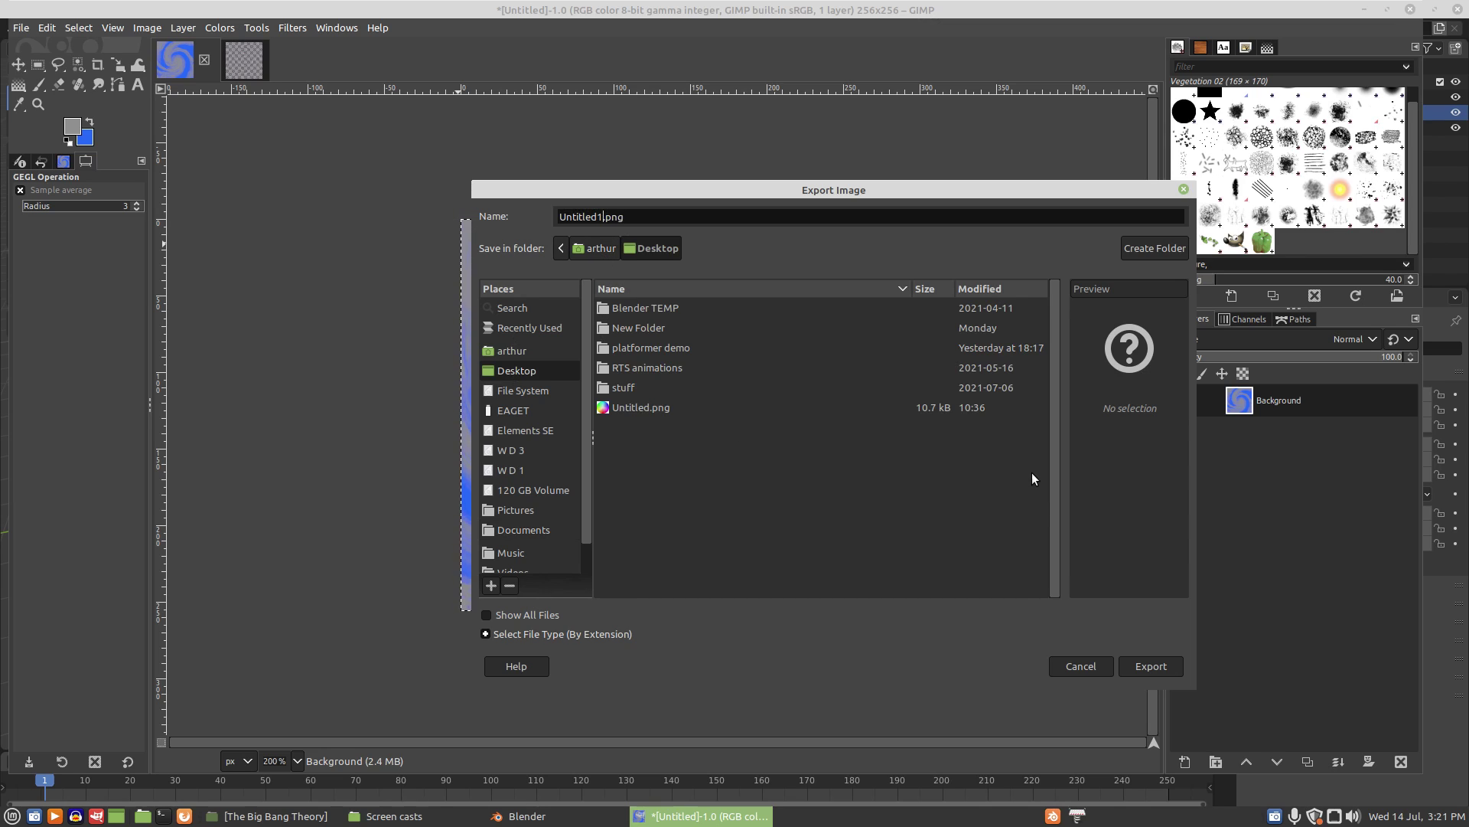
{"action": "left_click", "coordinate": [1152, 666]}
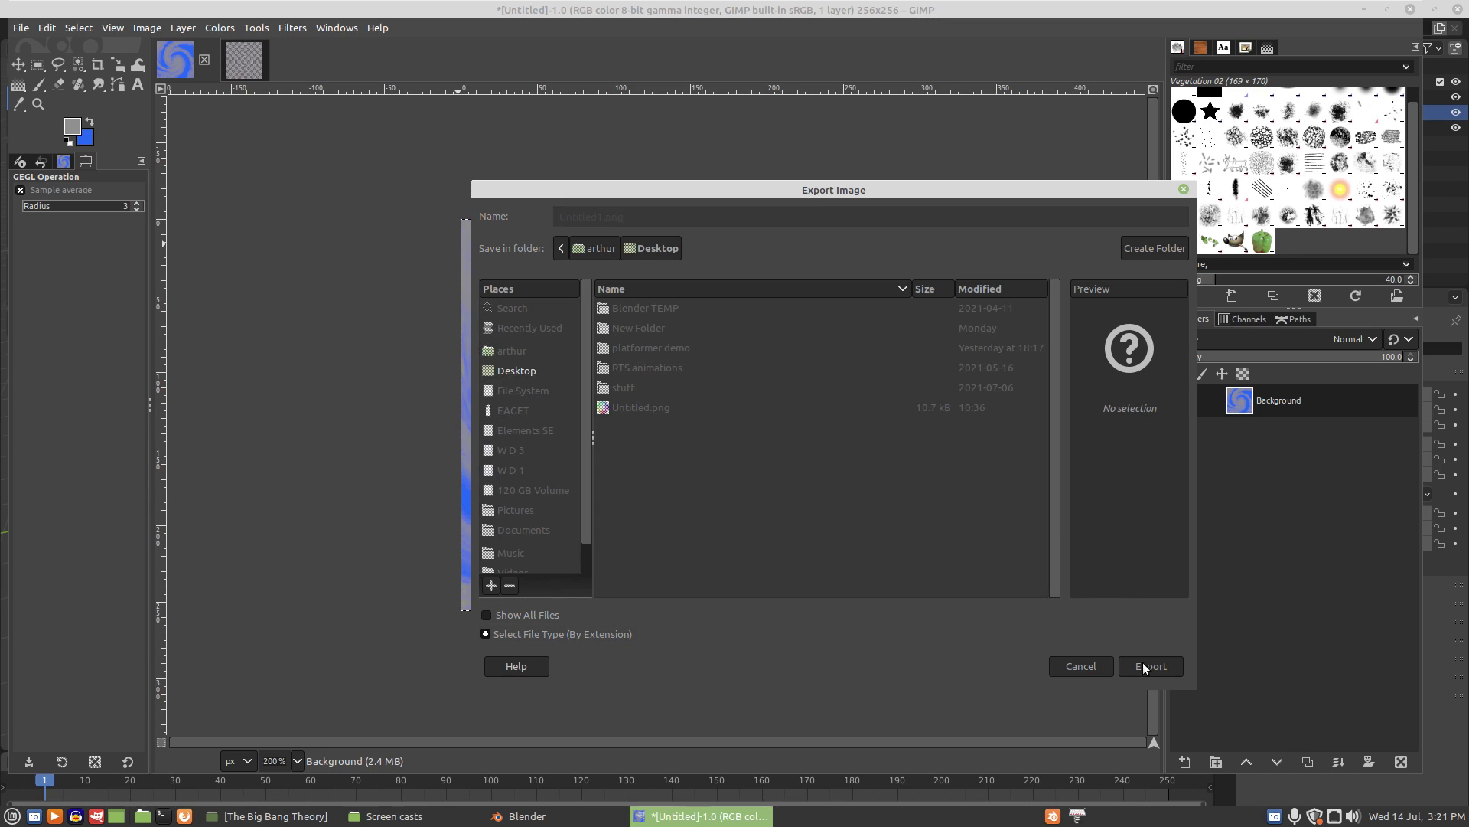
{"action": "left_click", "coordinate": [897, 606]}
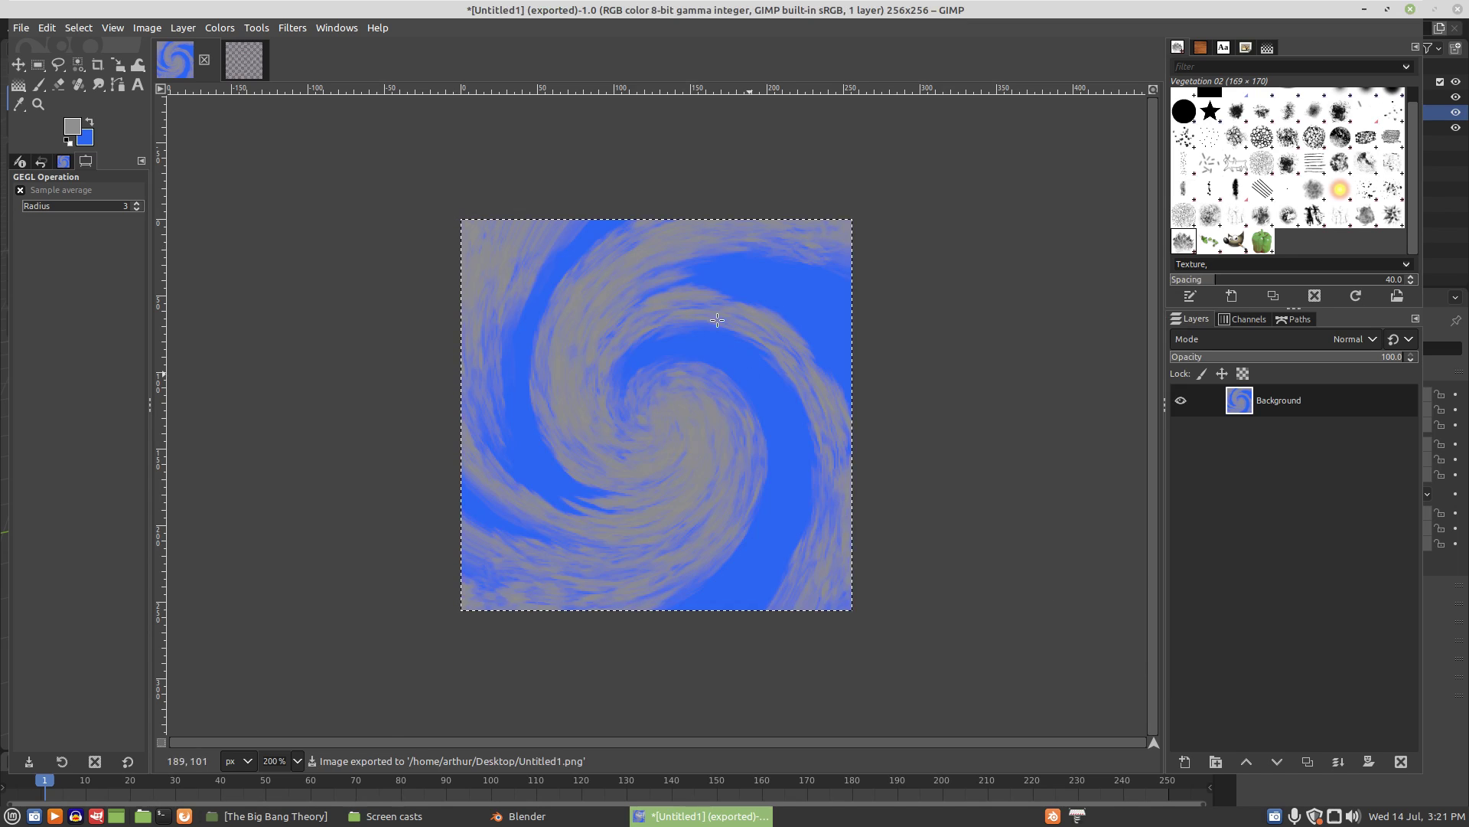
Step: Export the concentric spiral image to the Desktop folder as Untitled.2.png with the default PNG options
{"action": "left_click", "coordinate": [262, 66]}
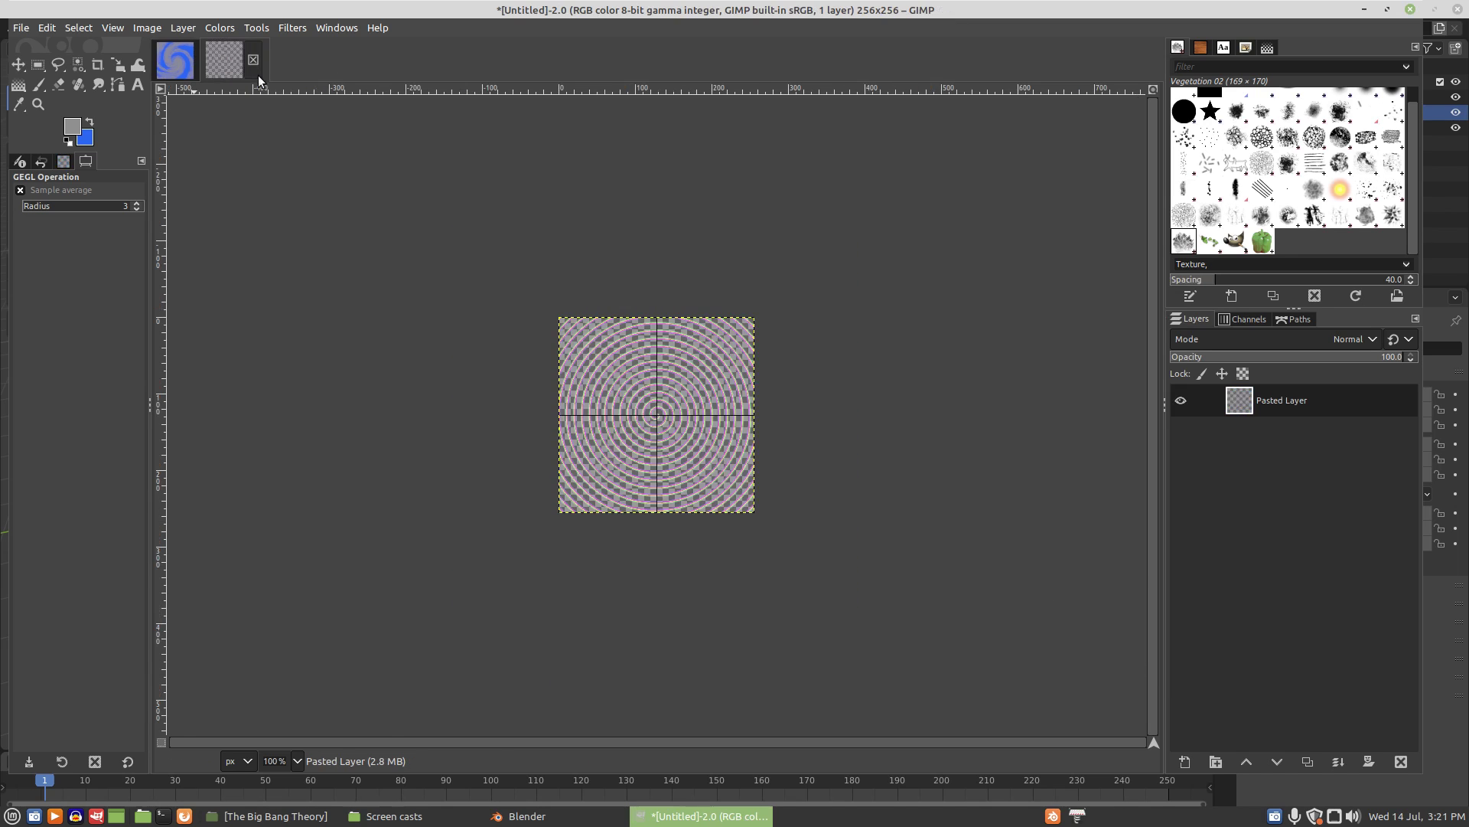
{"action": "left_click", "coordinate": [22, 29]}
{"action": "left_click", "coordinate": [46, 261]}
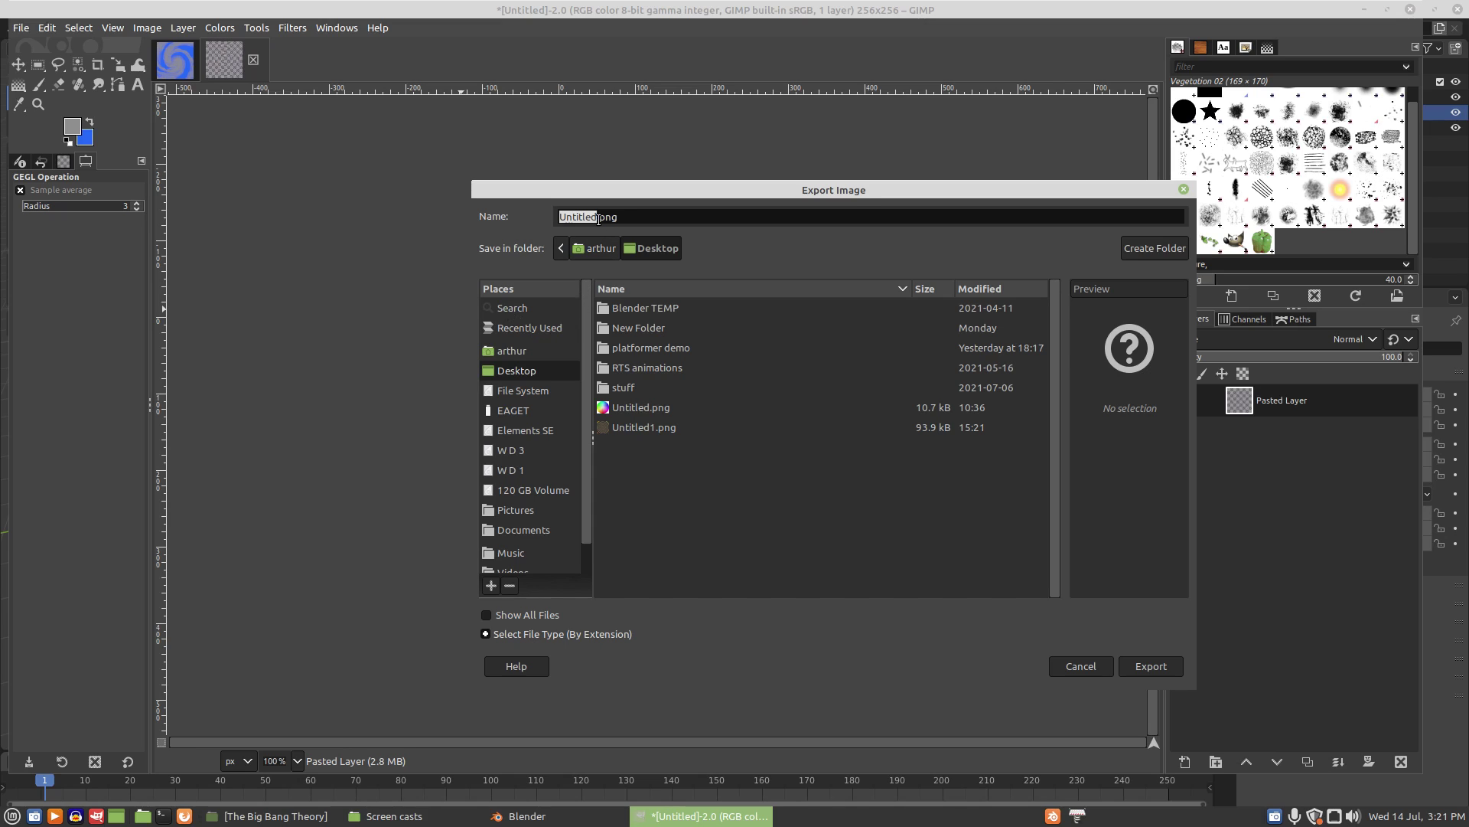
{"action": "left_click", "coordinate": [599, 217]}
{"action": "type", "text": "2."}
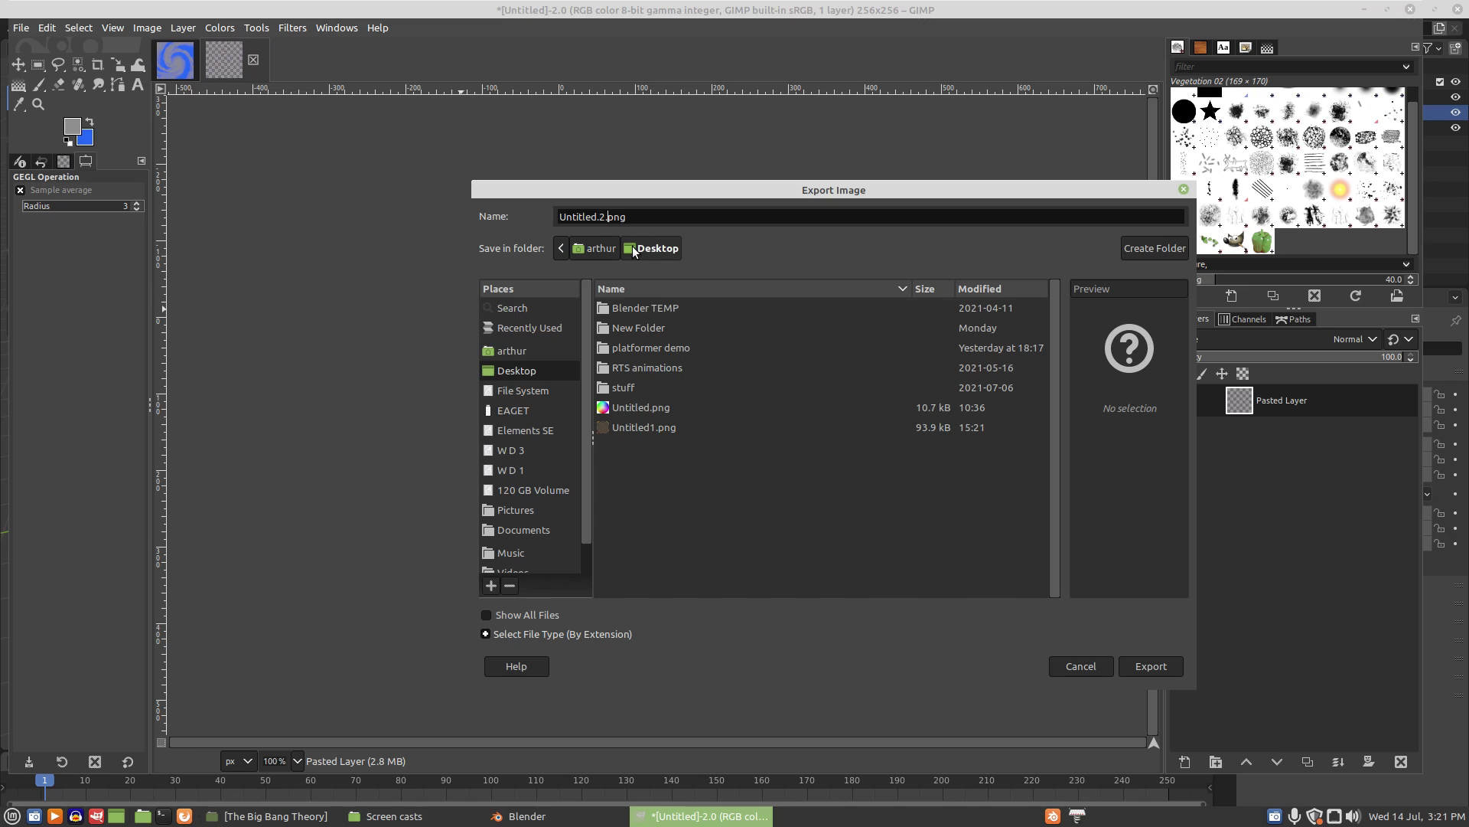
{"action": "left_click", "coordinate": [1146, 669]}
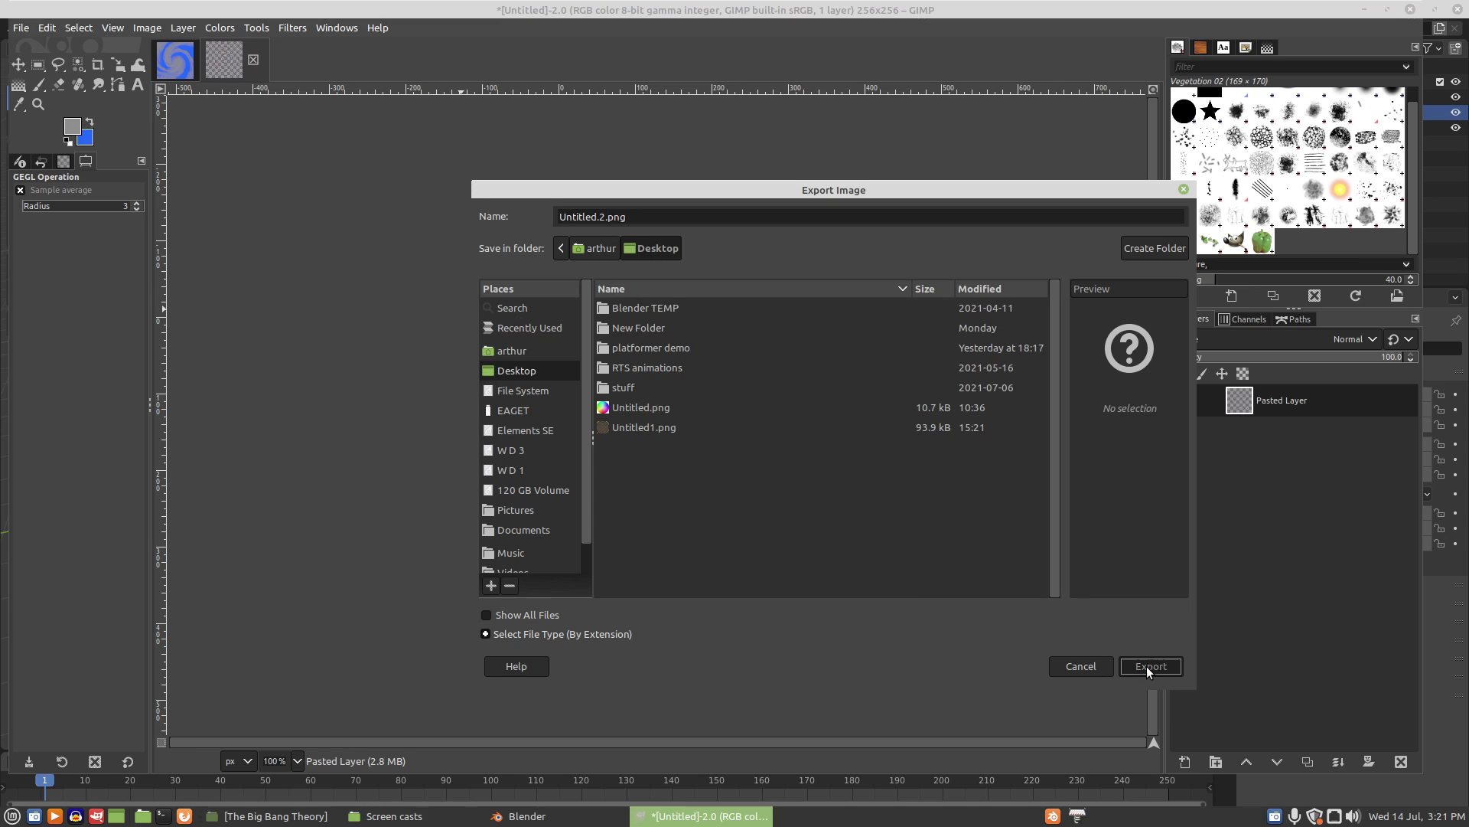
{"action": "left_click", "coordinate": [908, 601]}
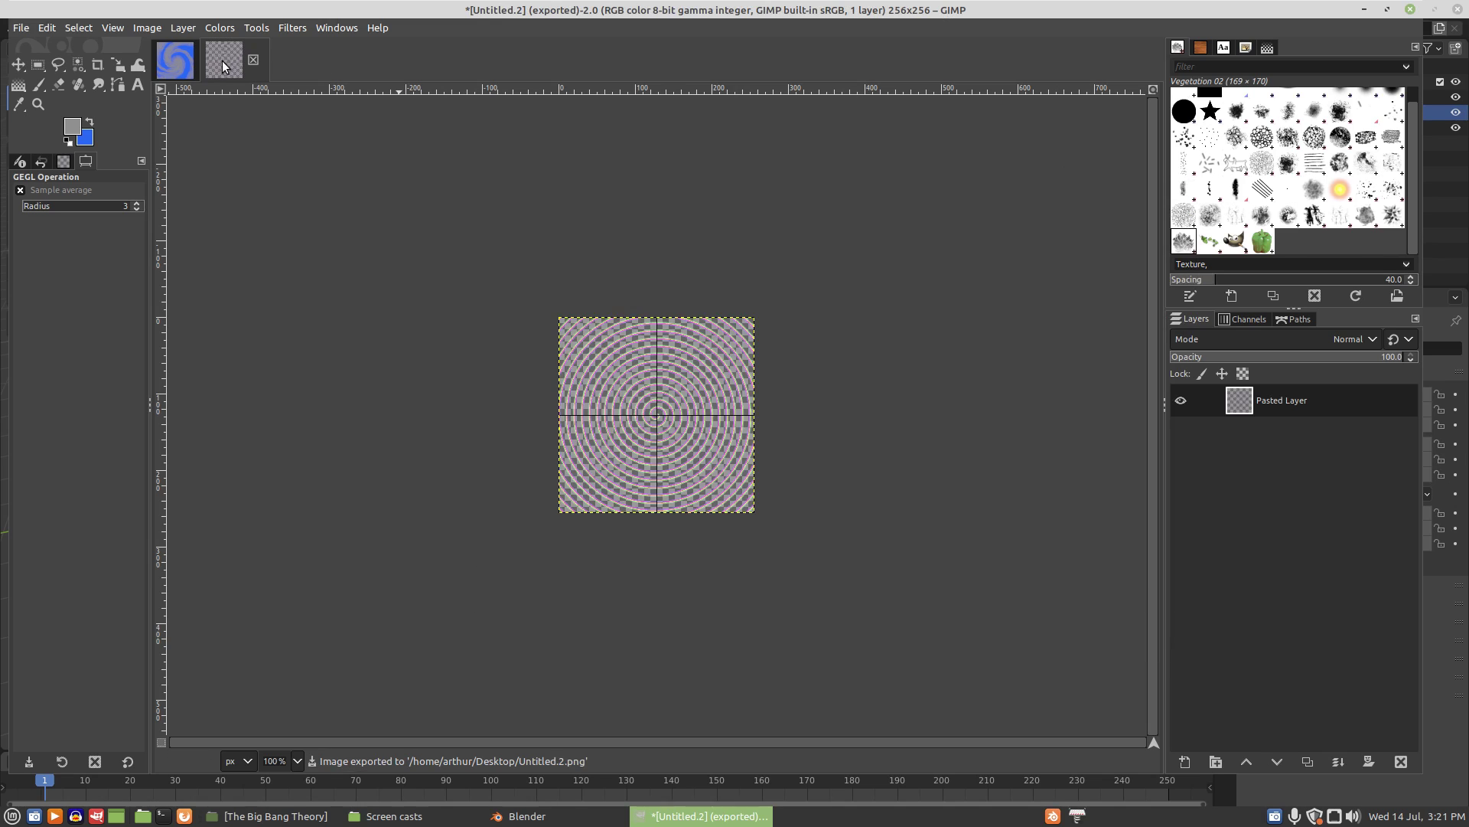
Step: Close both exported images, discarding their unsaved changes
{"action": "left_click", "coordinate": [253, 60]}
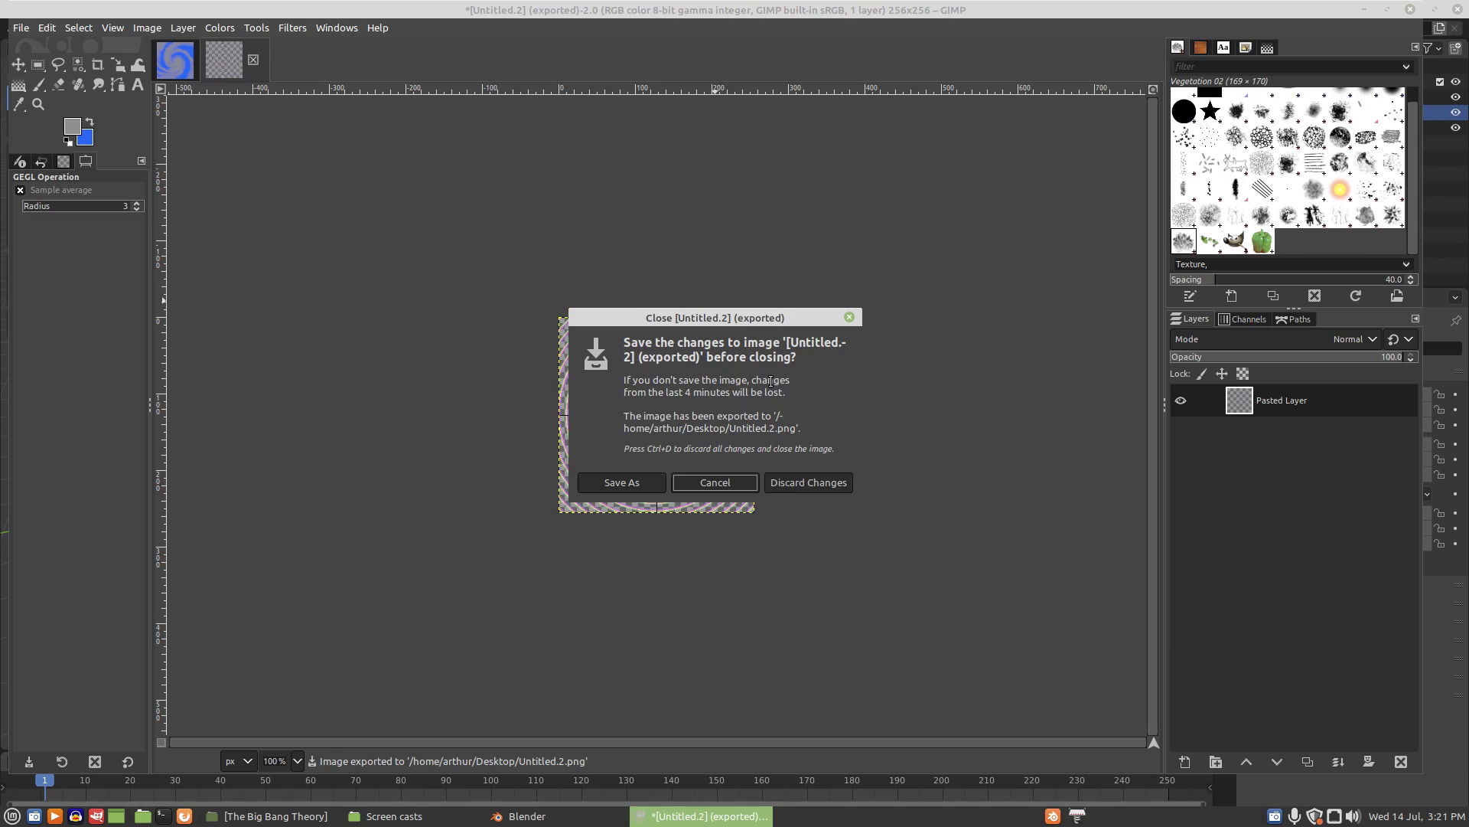
{"action": "left_click", "coordinate": [793, 483]}
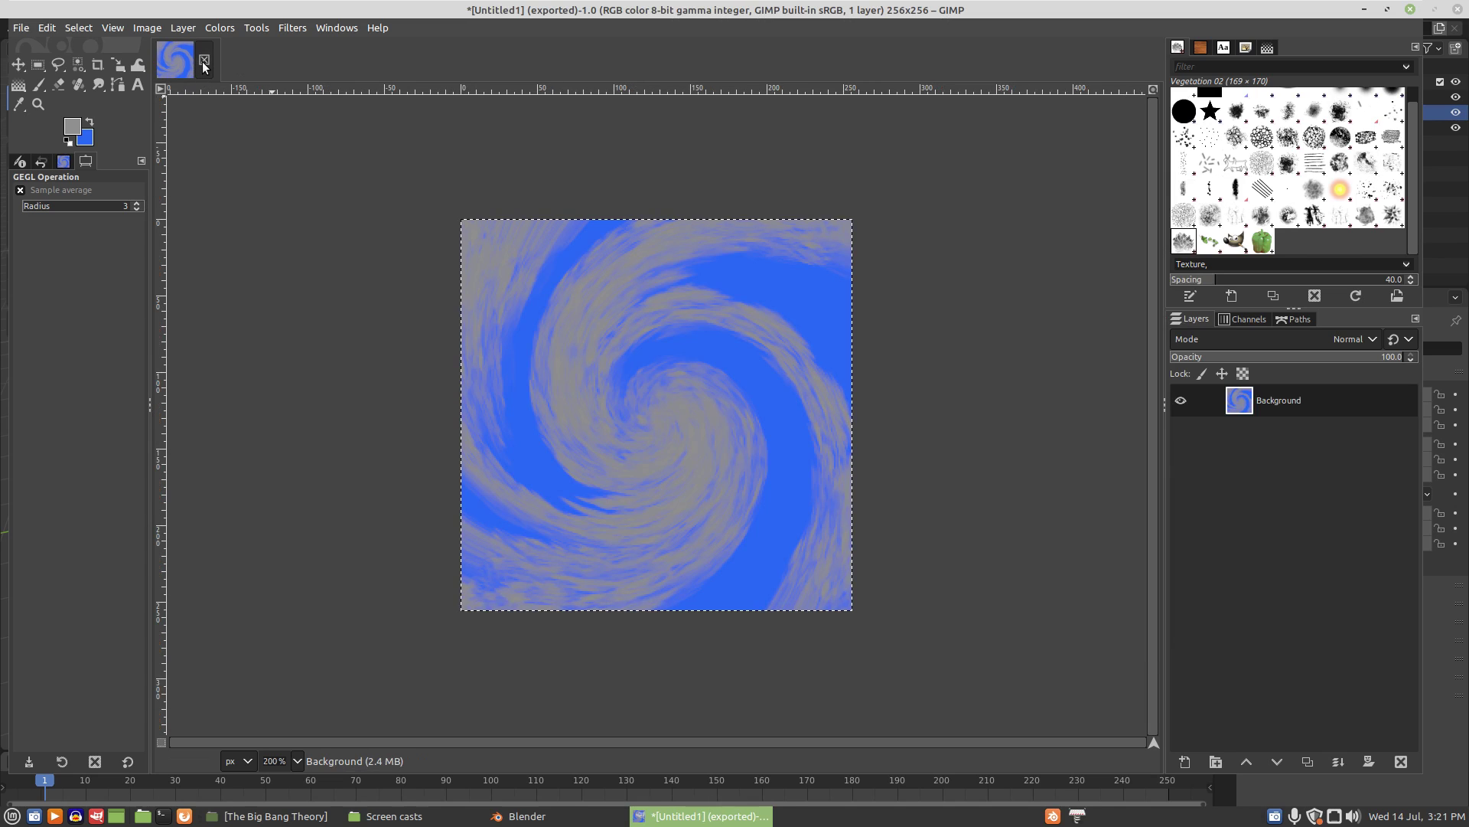
{"action": "left_click", "coordinate": [204, 60]}
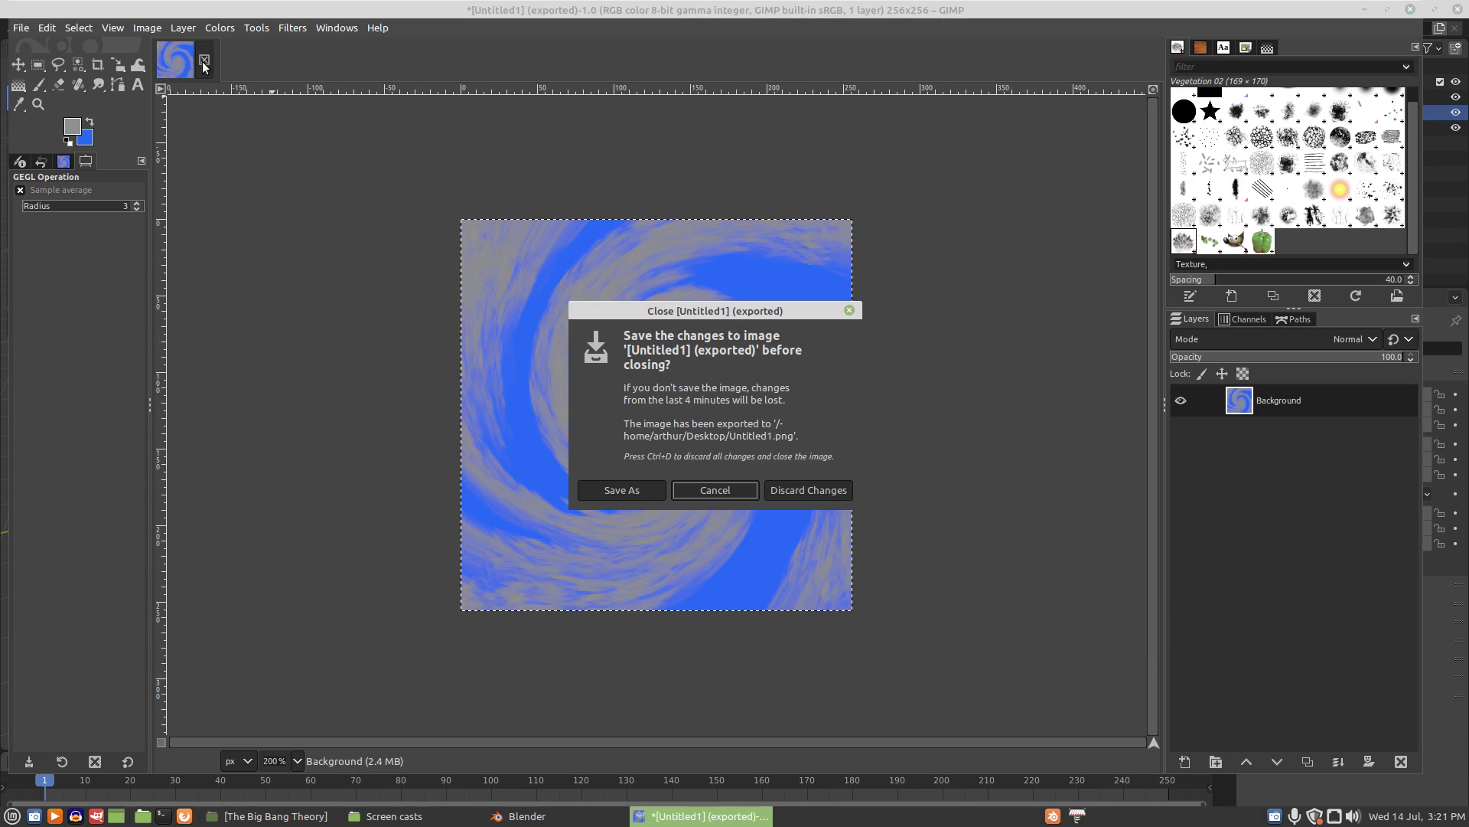
{"action": "left_click", "coordinate": [834, 489]}
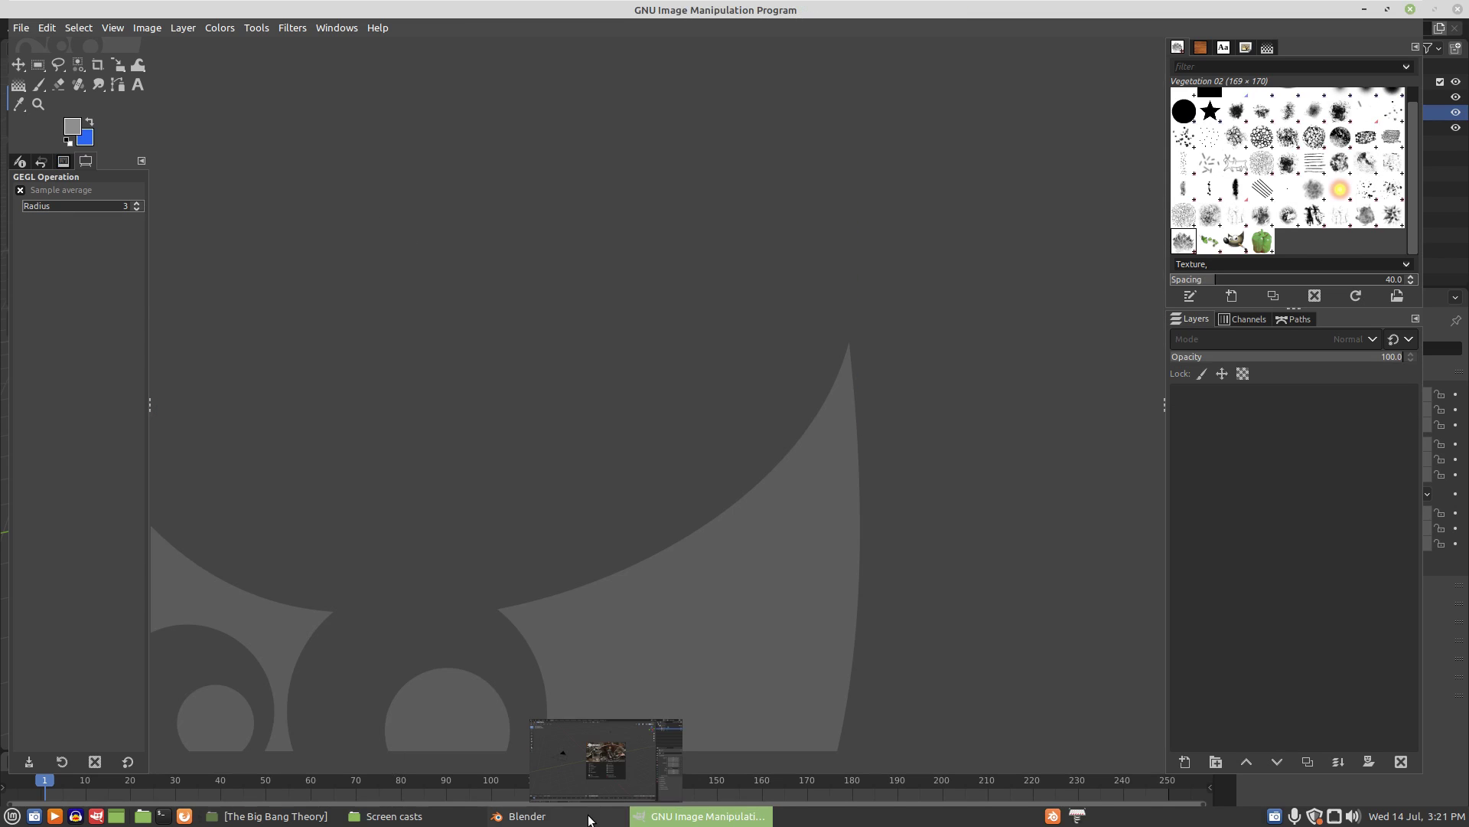
Step: Switch to Blender, set the render engine to Cycles and enable a transparent film background
{"action": "left_click", "coordinate": [616, 814]}
{"action": "left_click", "coordinate": [1226, 355]}
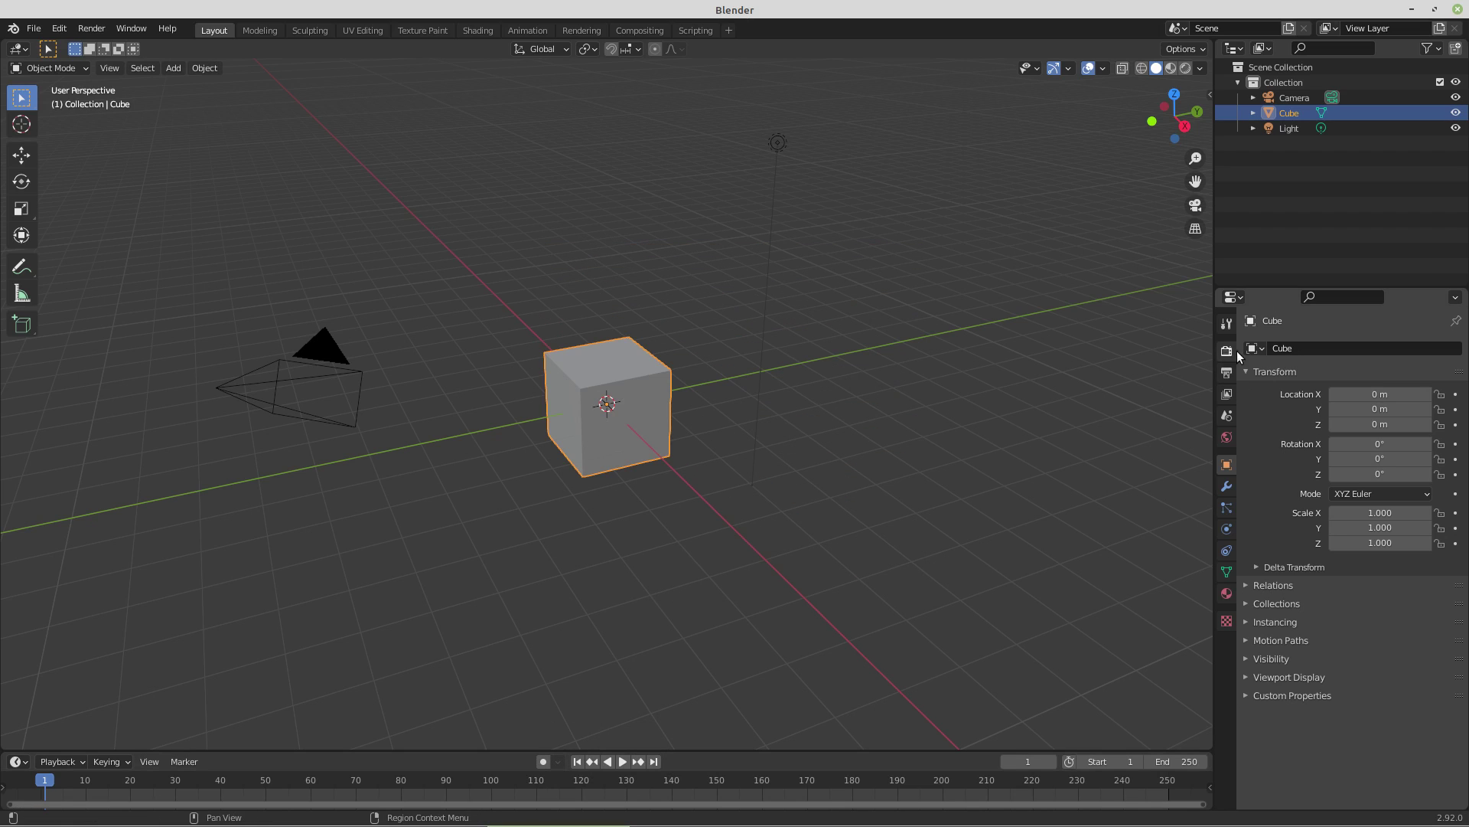
{"action": "left_click", "coordinate": [1226, 351]}
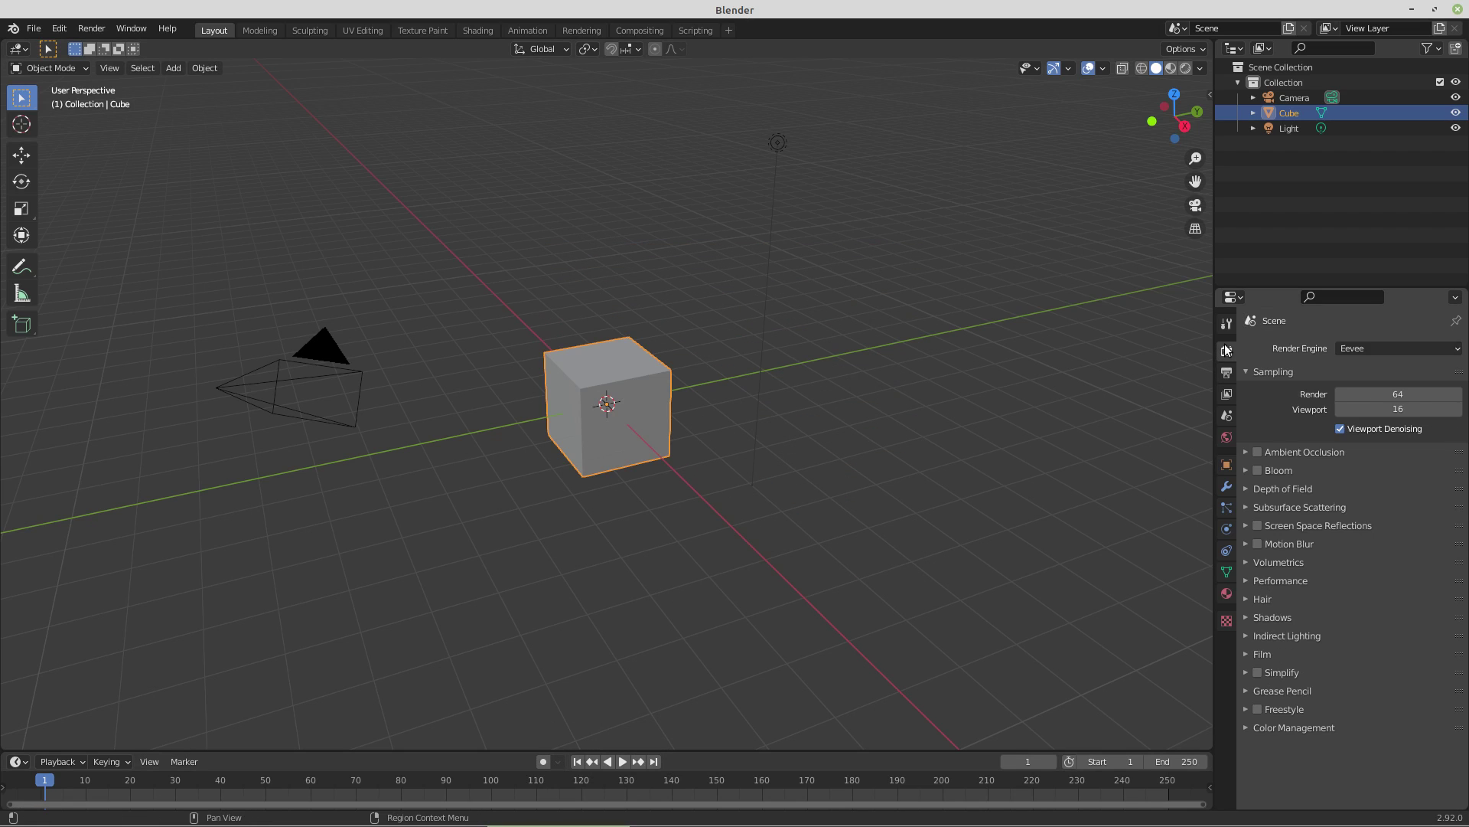
{"action": "left_click", "coordinate": [1362, 342]}
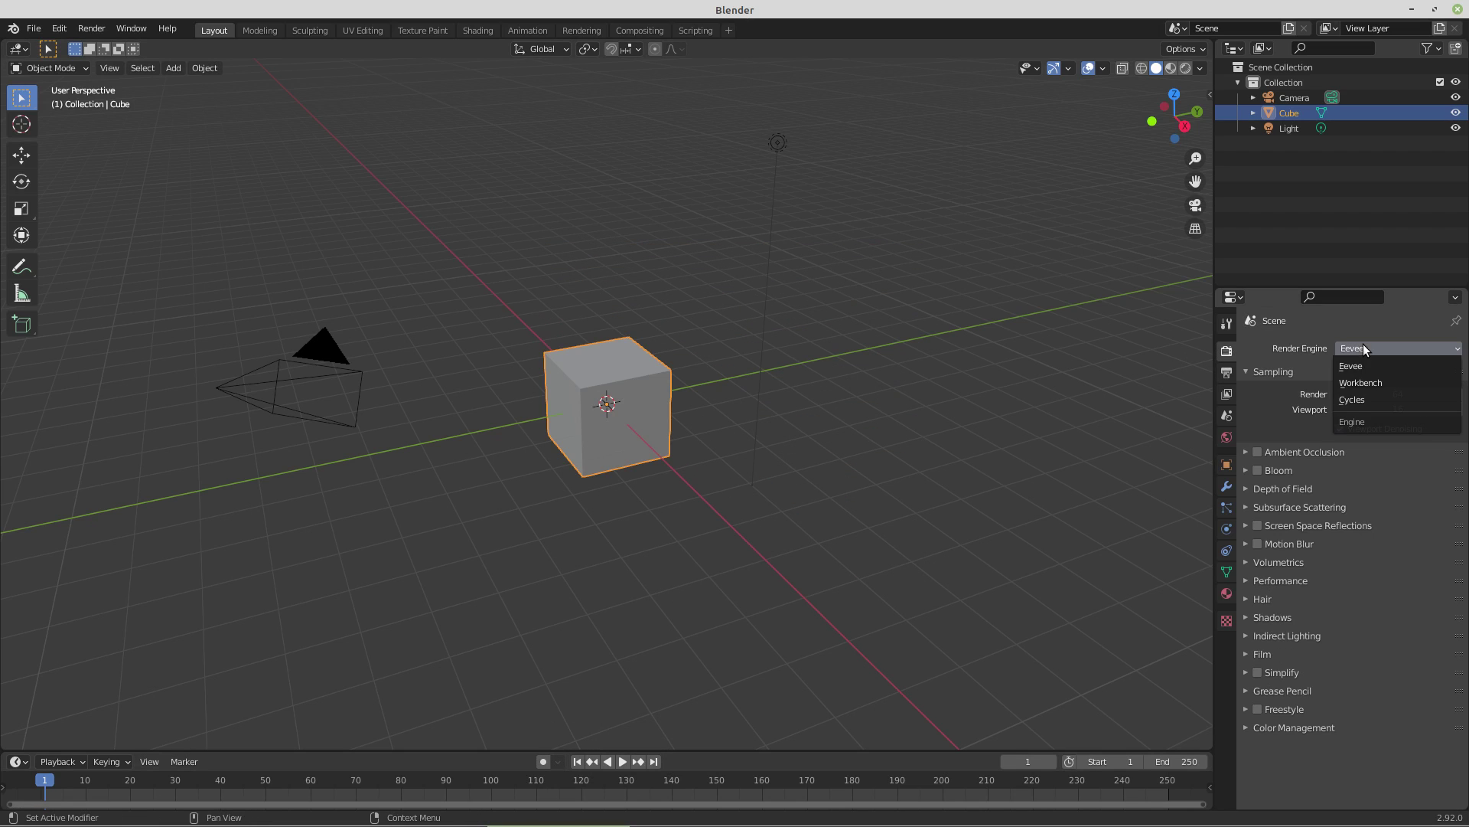
{"action": "left_click", "coordinate": [1356, 400]}
{"action": "left_click", "coordinate": [1245, 654]}
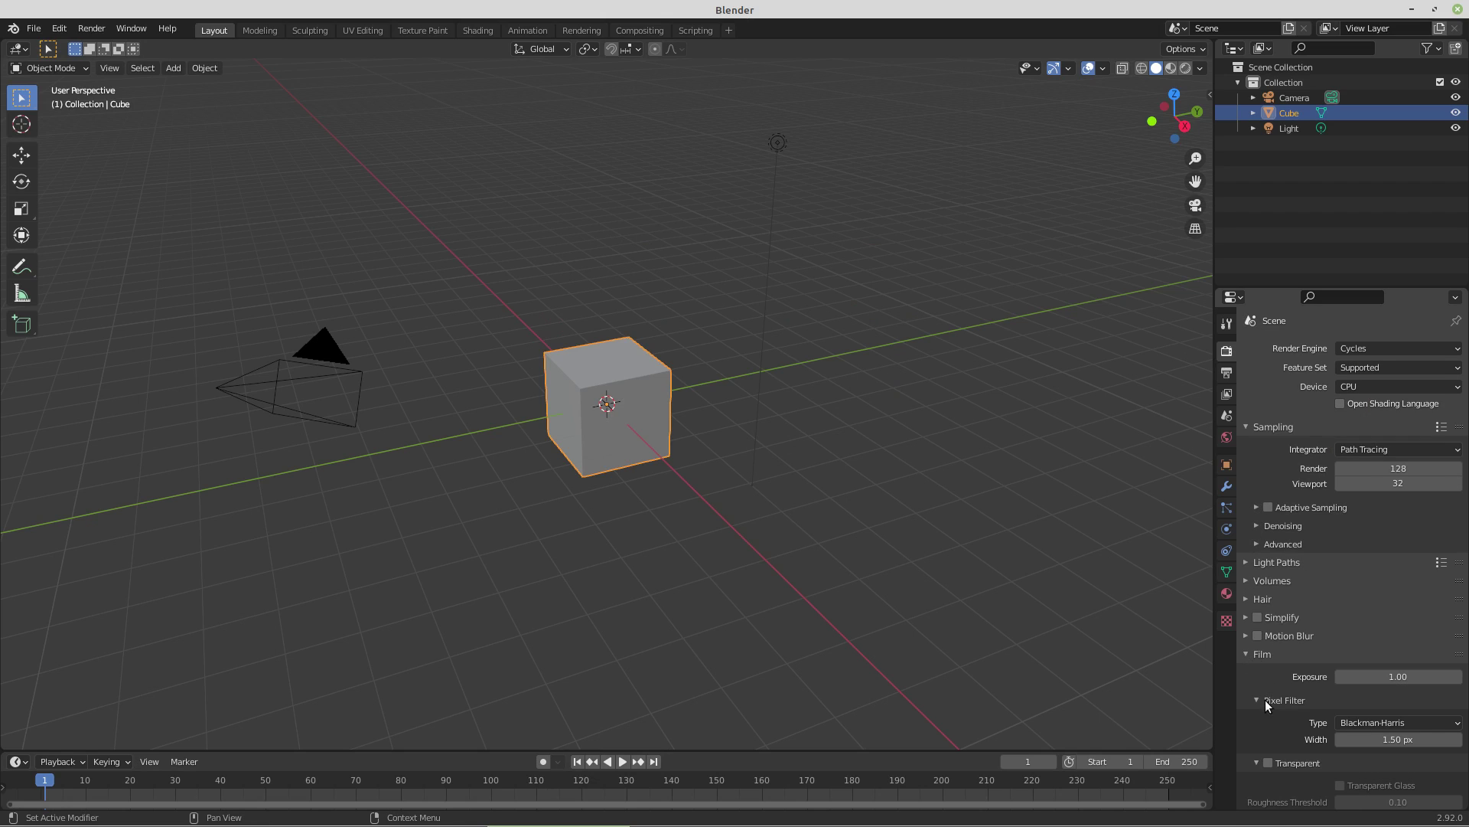
{"action": "left_click", "coordinate": [1268, 763]}
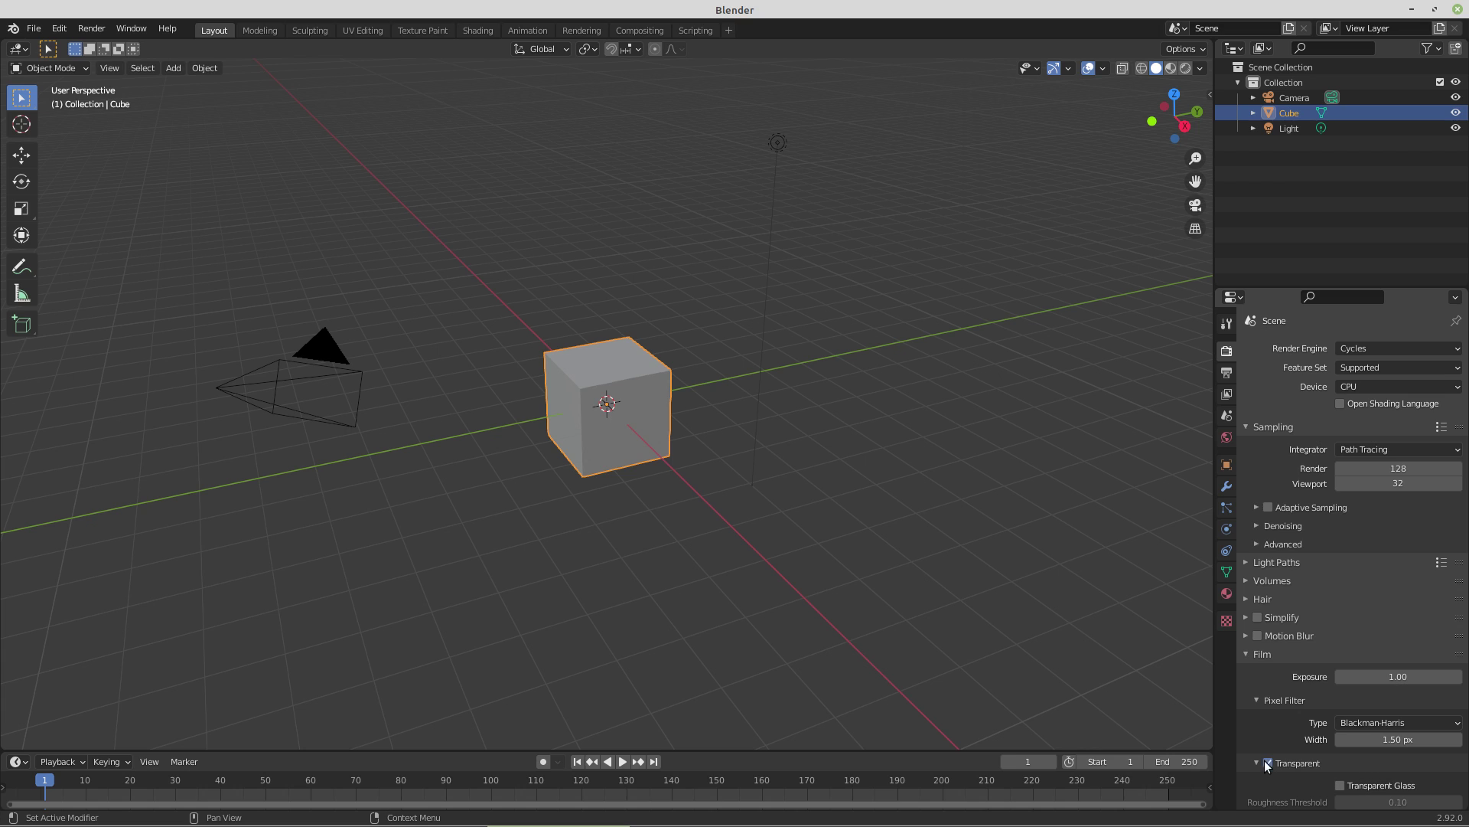
Step: Set the output resolution to 256 px in X and 256 px in Y
{"action": "left_click", "coordinate": [1227, 372]}
{"action": "left_click", "coordinate": [1395, 366]}
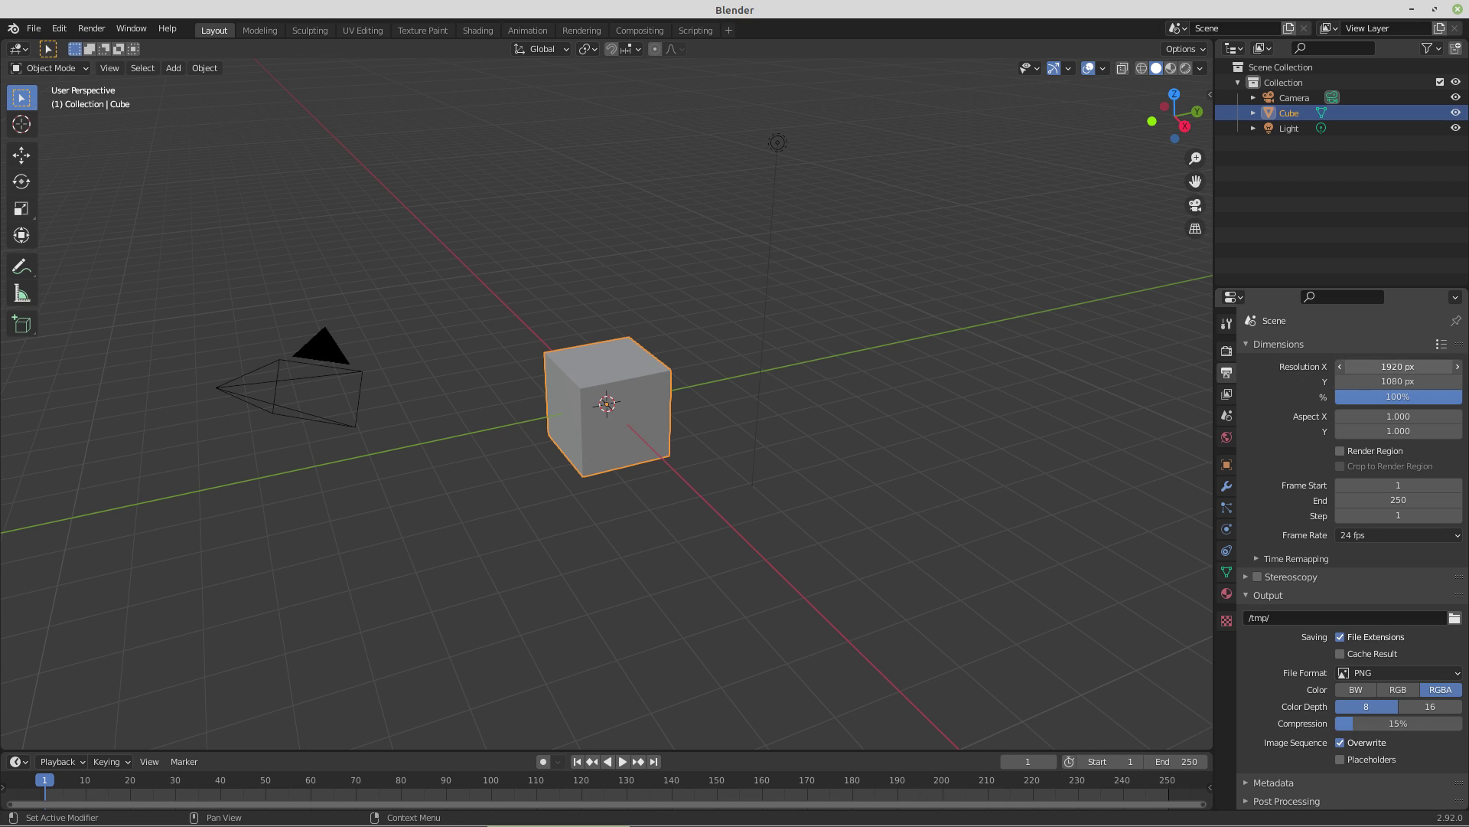
{"action": "type", "text": "256"}
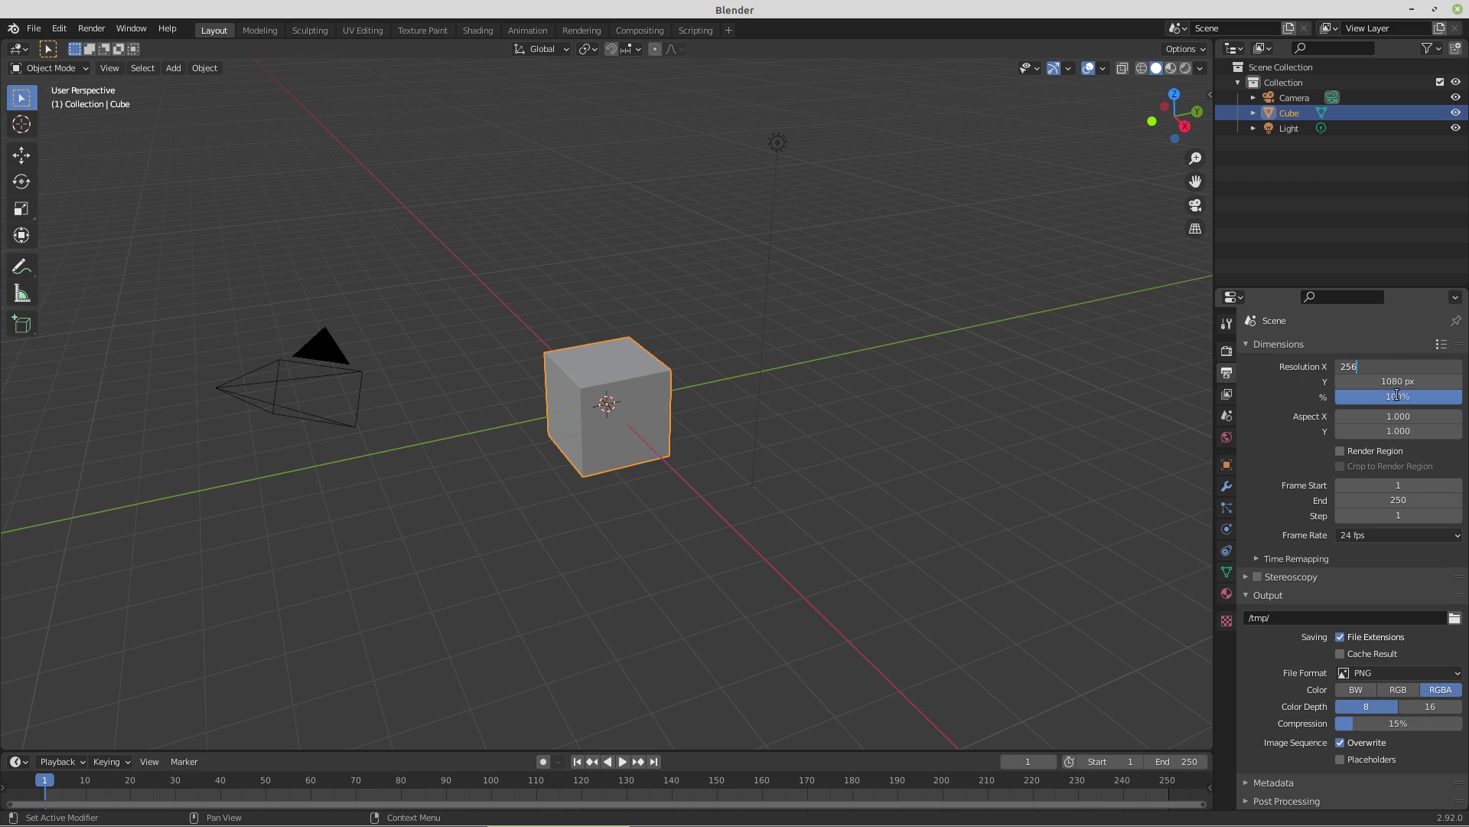
{"action": "left_click", "coordinate": [1385, 379]}
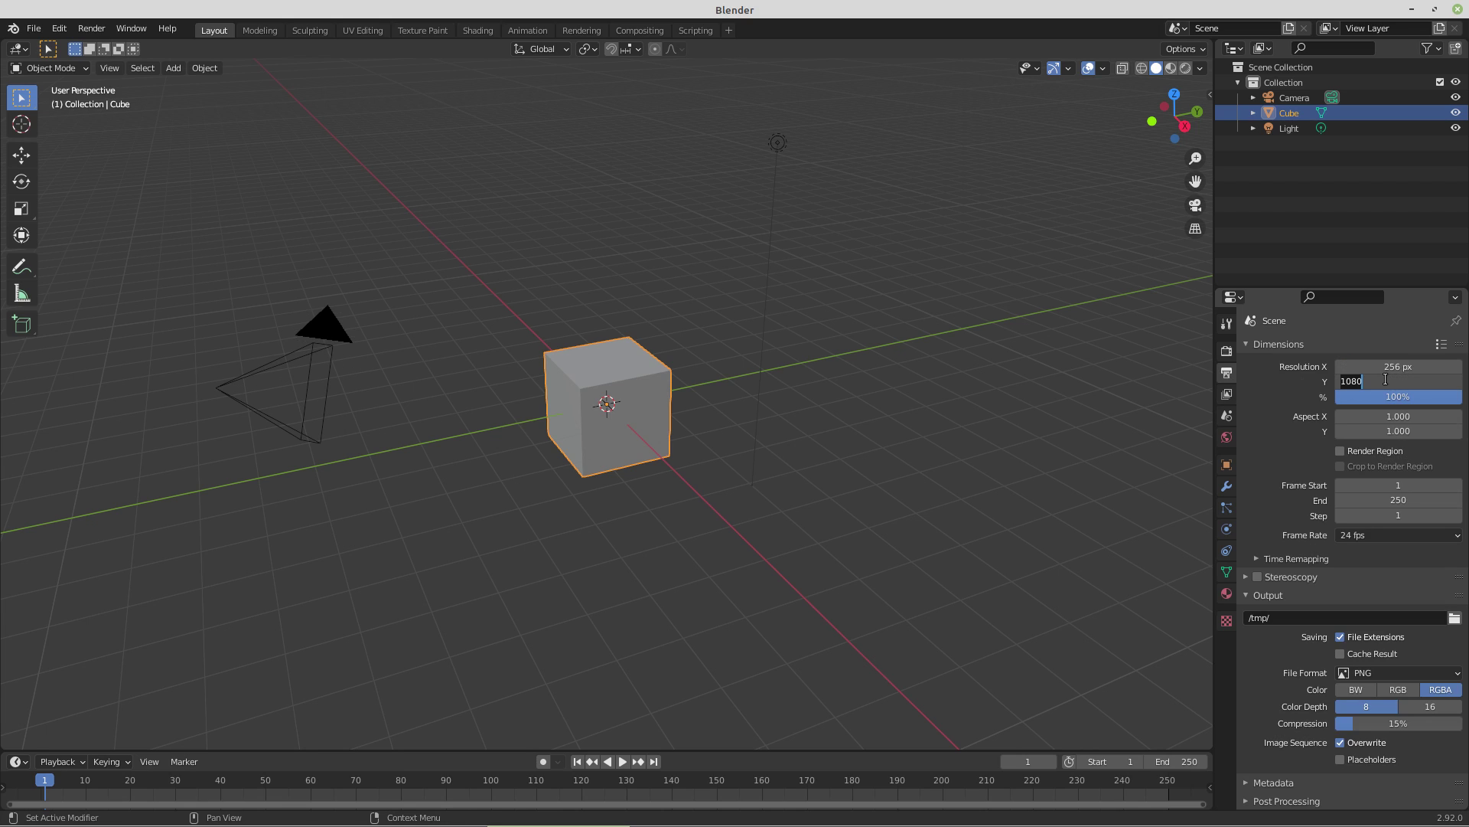
{"action": "type", "text": "256"}
{"action": "key", "text": "Return"}
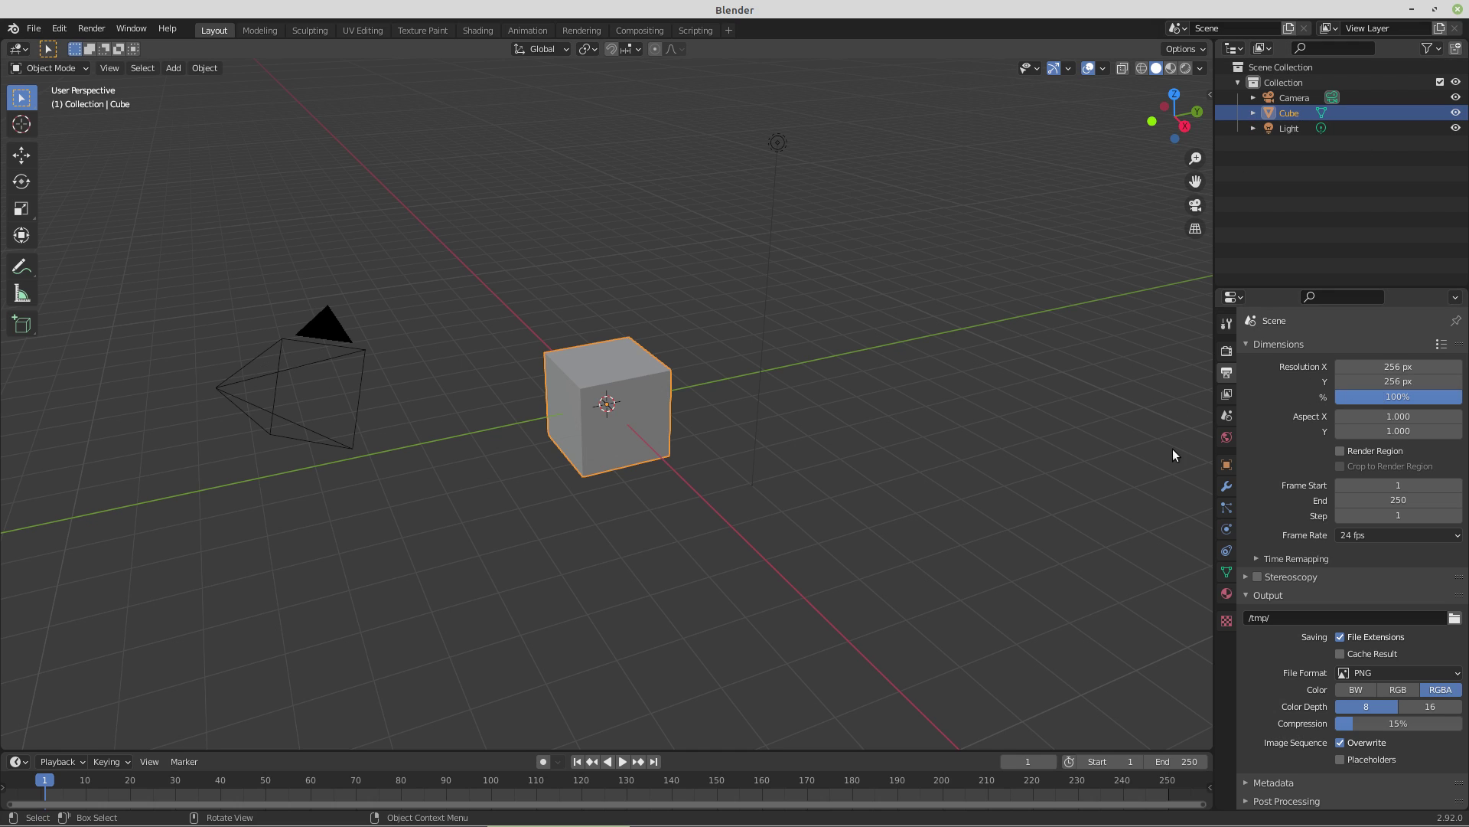
Step: Delete the default cube and add a UV sphere at the origin in its place
{"action": "key", "text": "x"}
{"action": "left_click", "coordinate": [578, 452]}
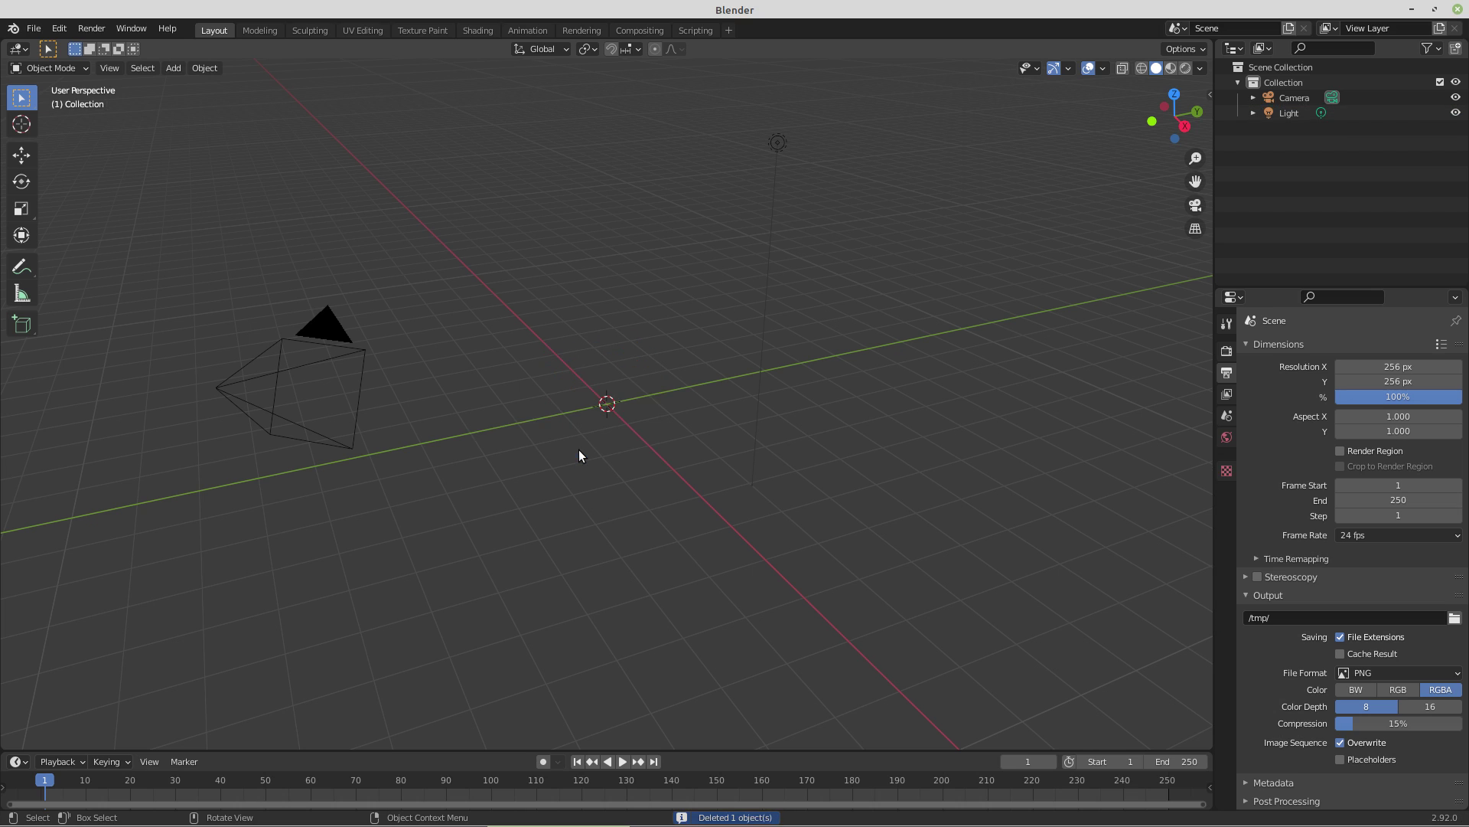
{"action": "key", "text": "shift+a"}
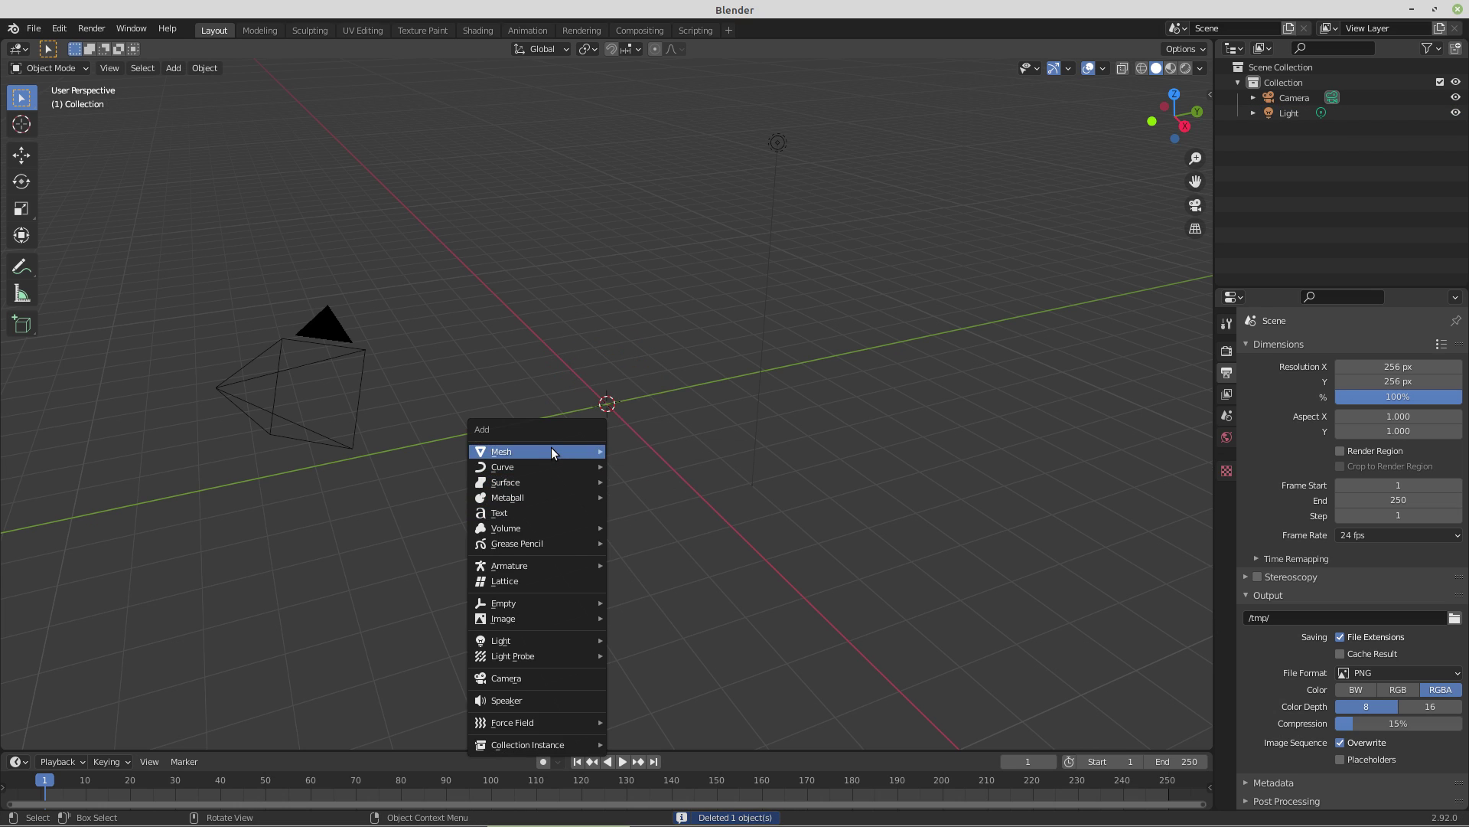
{"action": "mouse_move", "coordinate": [551, 452]}
{"action": "left_click", "coordinate": [650, 496]}
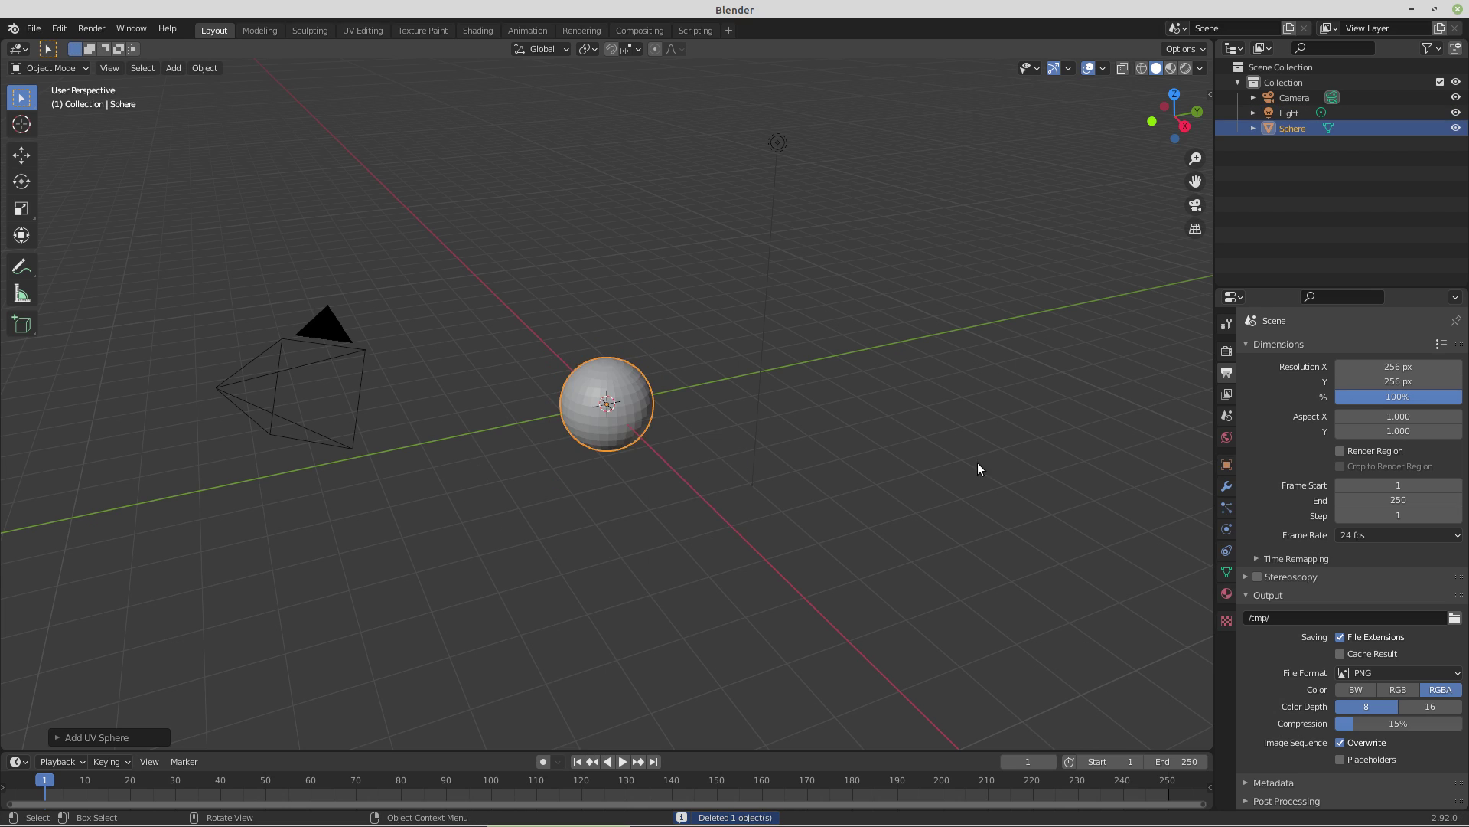
Step: Add a Subdivision Surface modifier to the sphere and shade it smooth
{"action": "left_click", "coordinate": [1227, 487]}
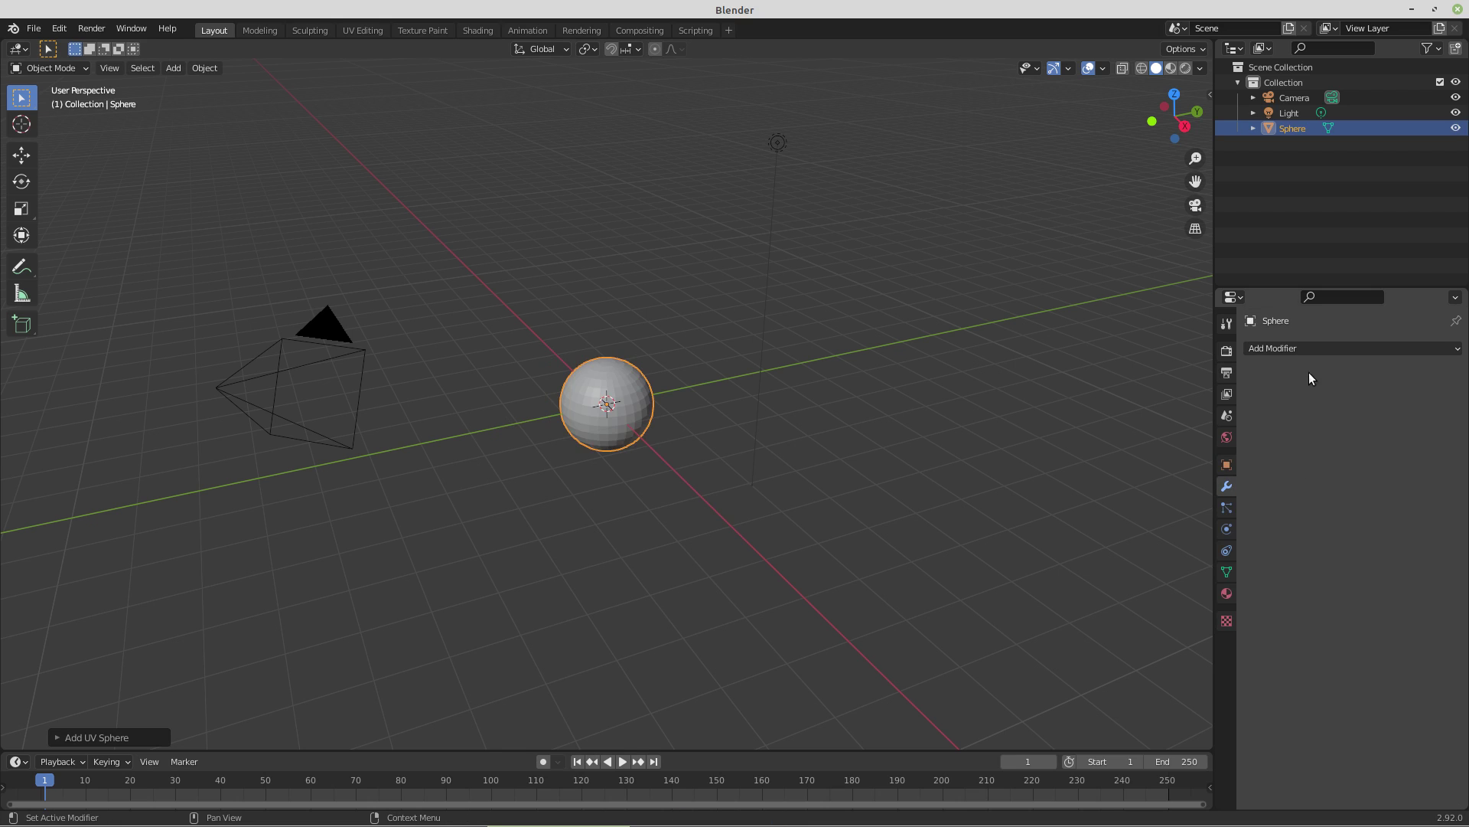
{"action": "left_click", "coordinate": [1287, 348]}
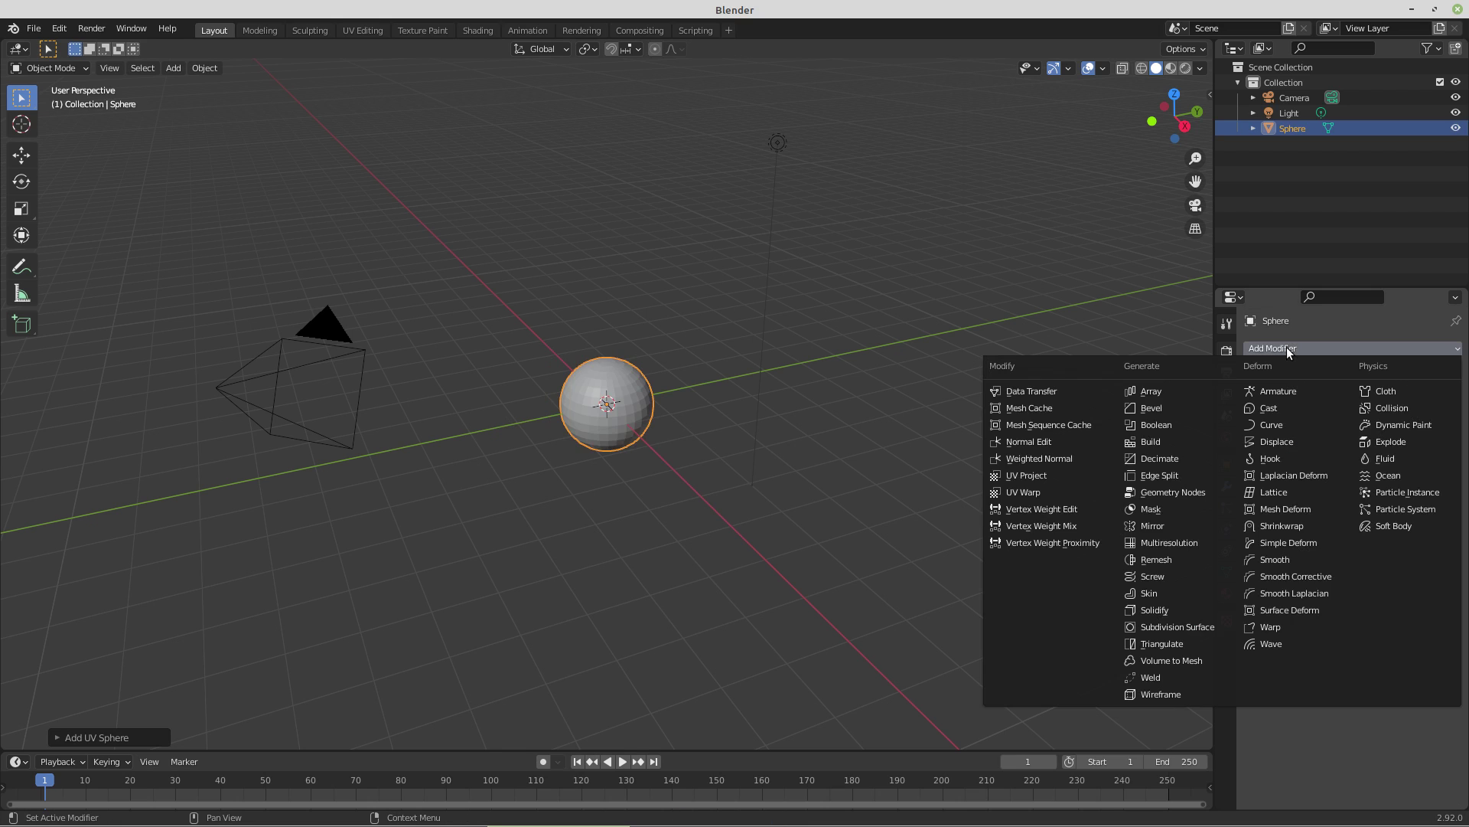
{"action": "left_click", "coordinate": [1161, 631]}
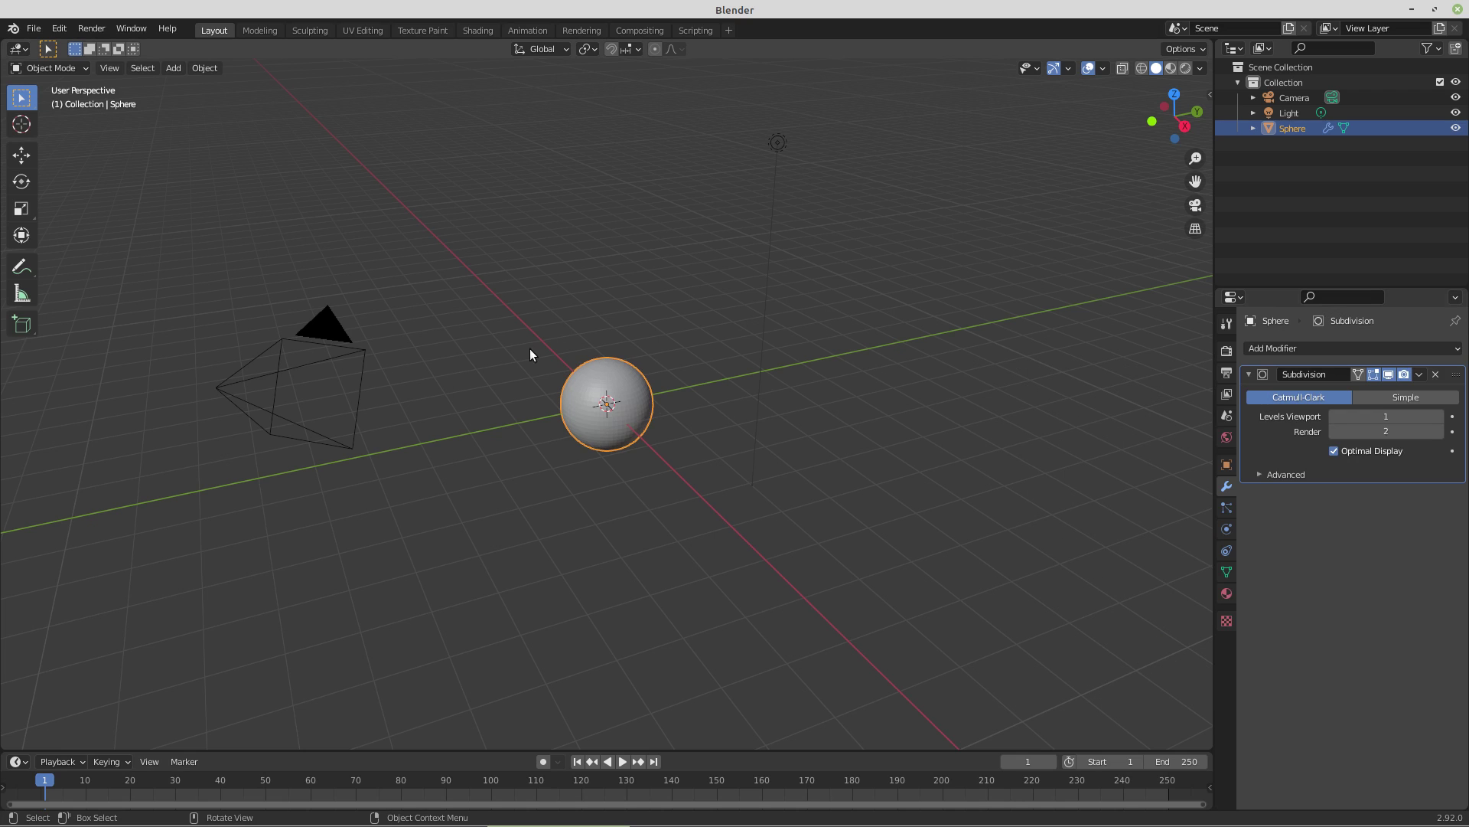
{"action": "left_click", "coordinate": [204, 69]}
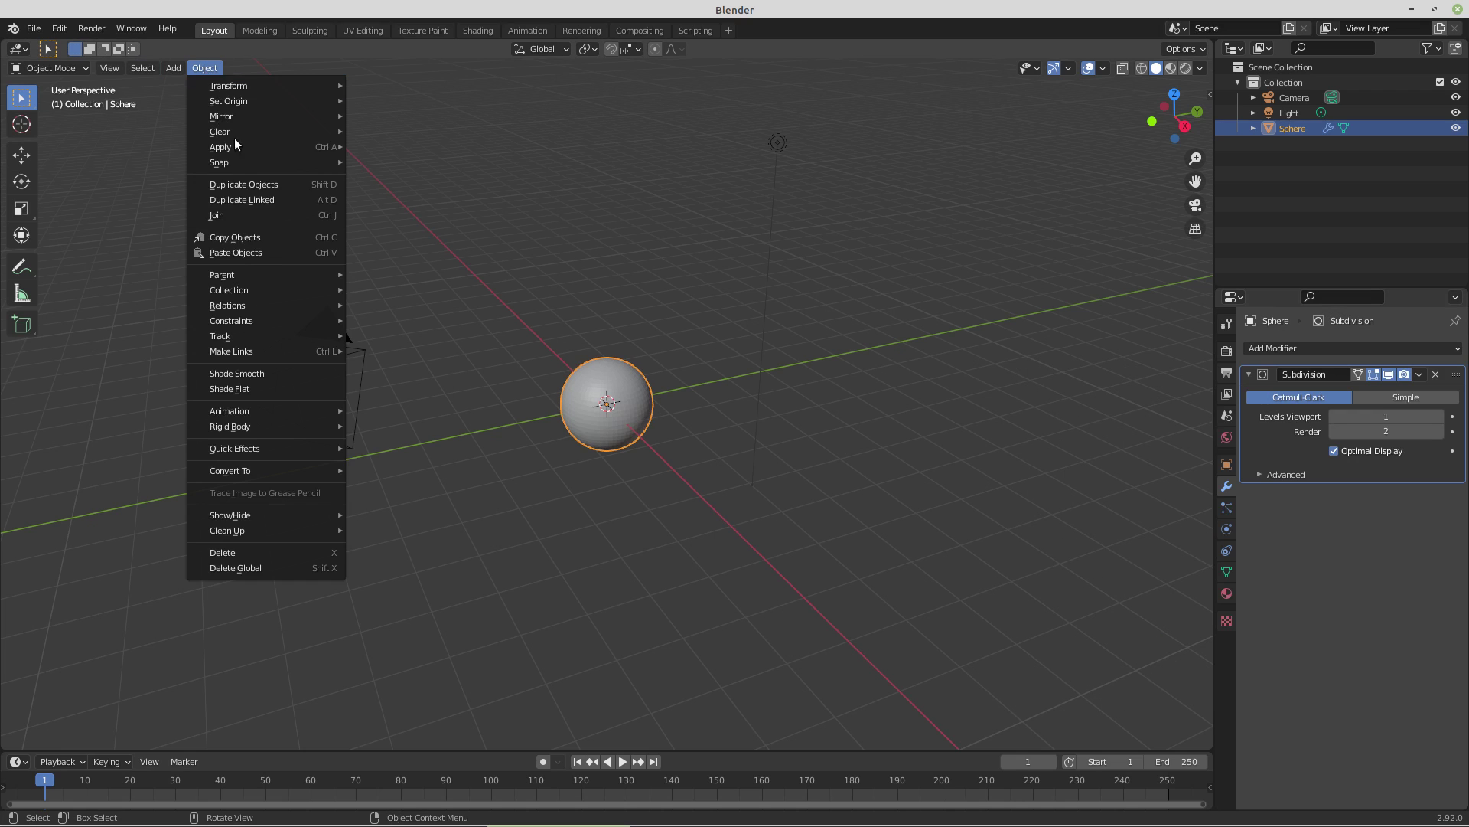
{"action": "left_click", "coordinate": [239, 374]}
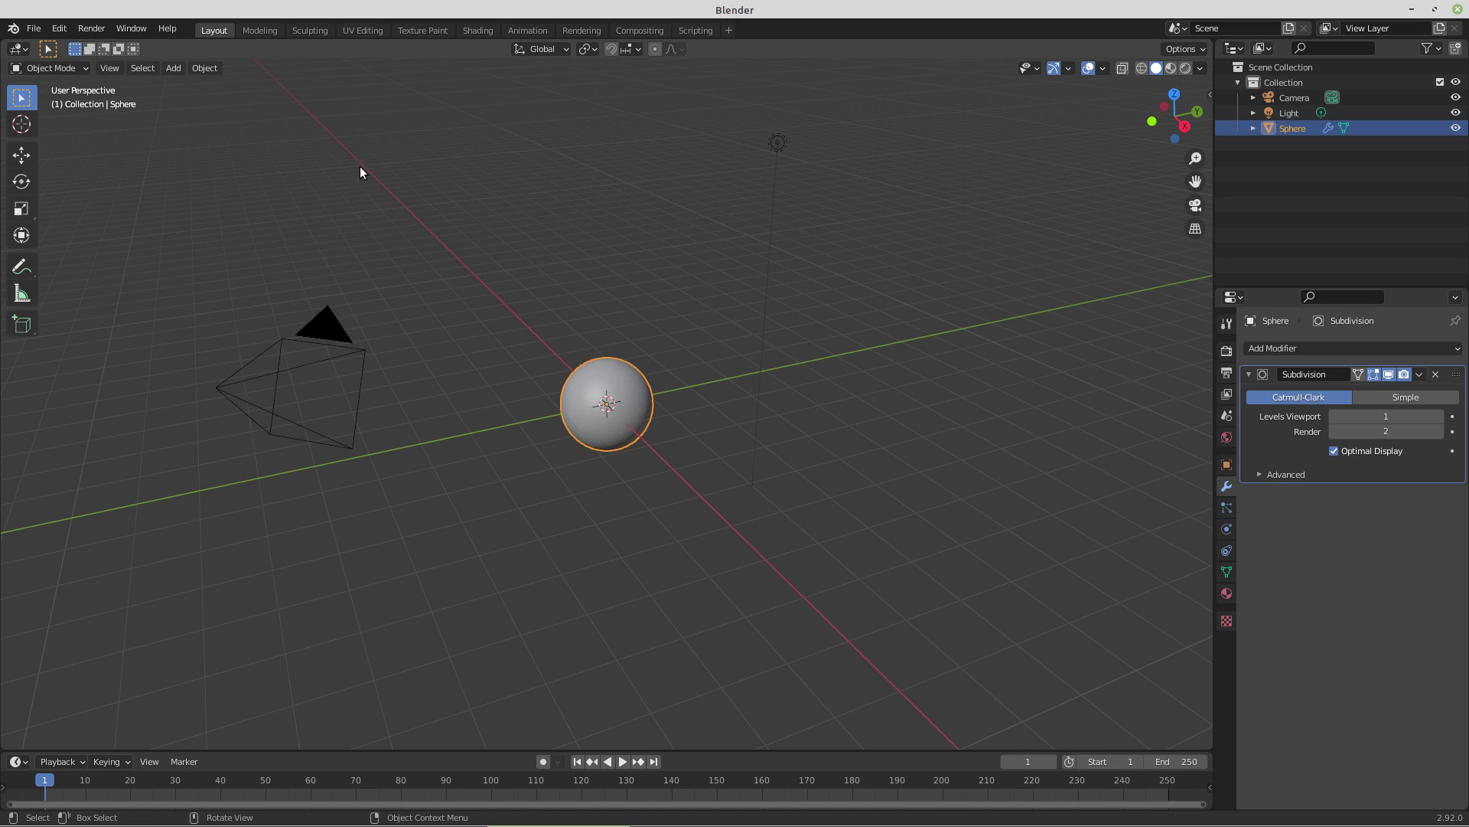
Step: Open Untitled1.png from the Desktop folder behind the sphere's UV map in the UV Editing workspace
{"action": "left_click", "coordinate": [347, 32]}
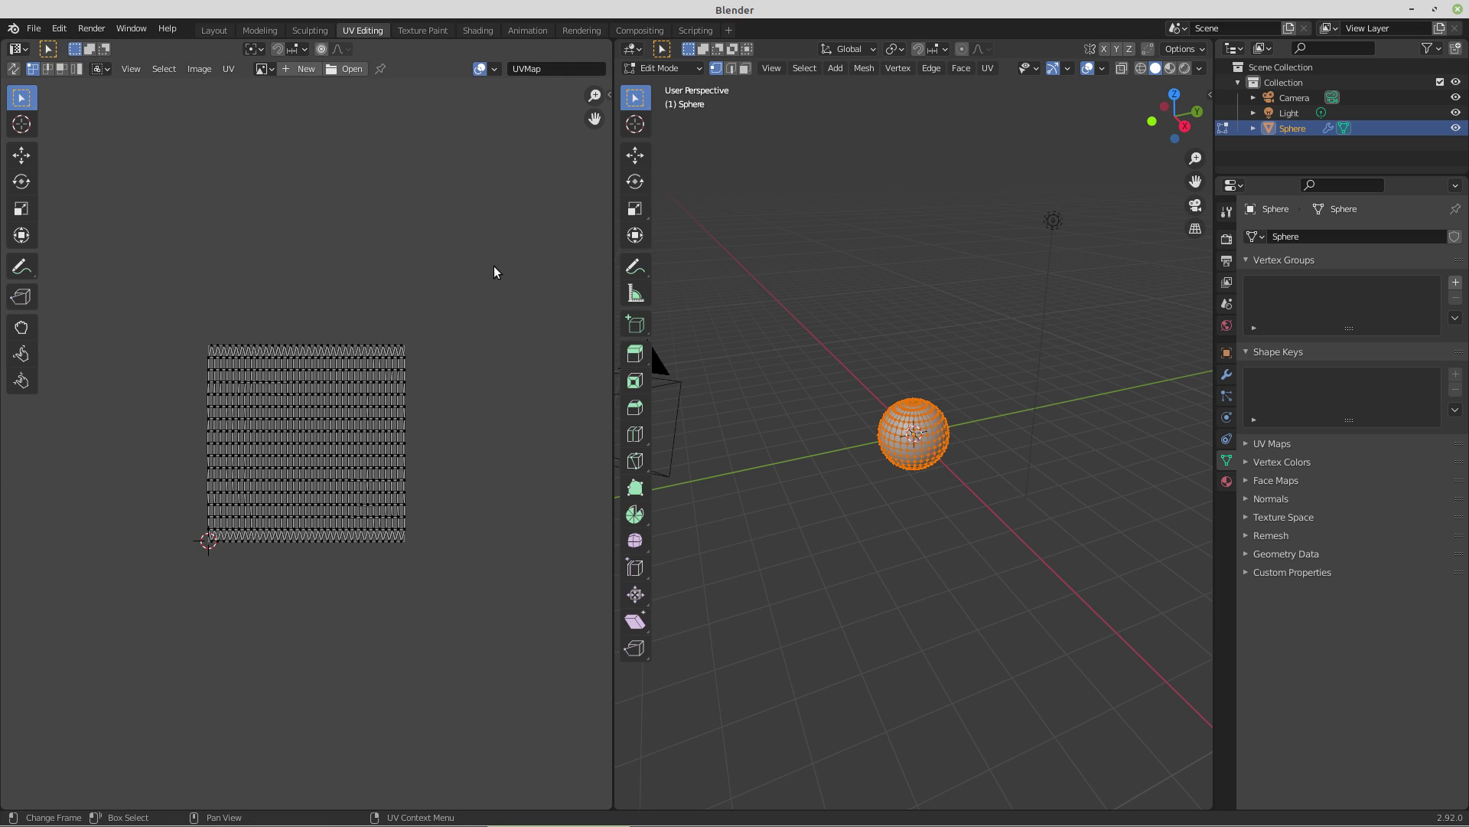
{"action": "left_click", "coordinate": [348, 68]}
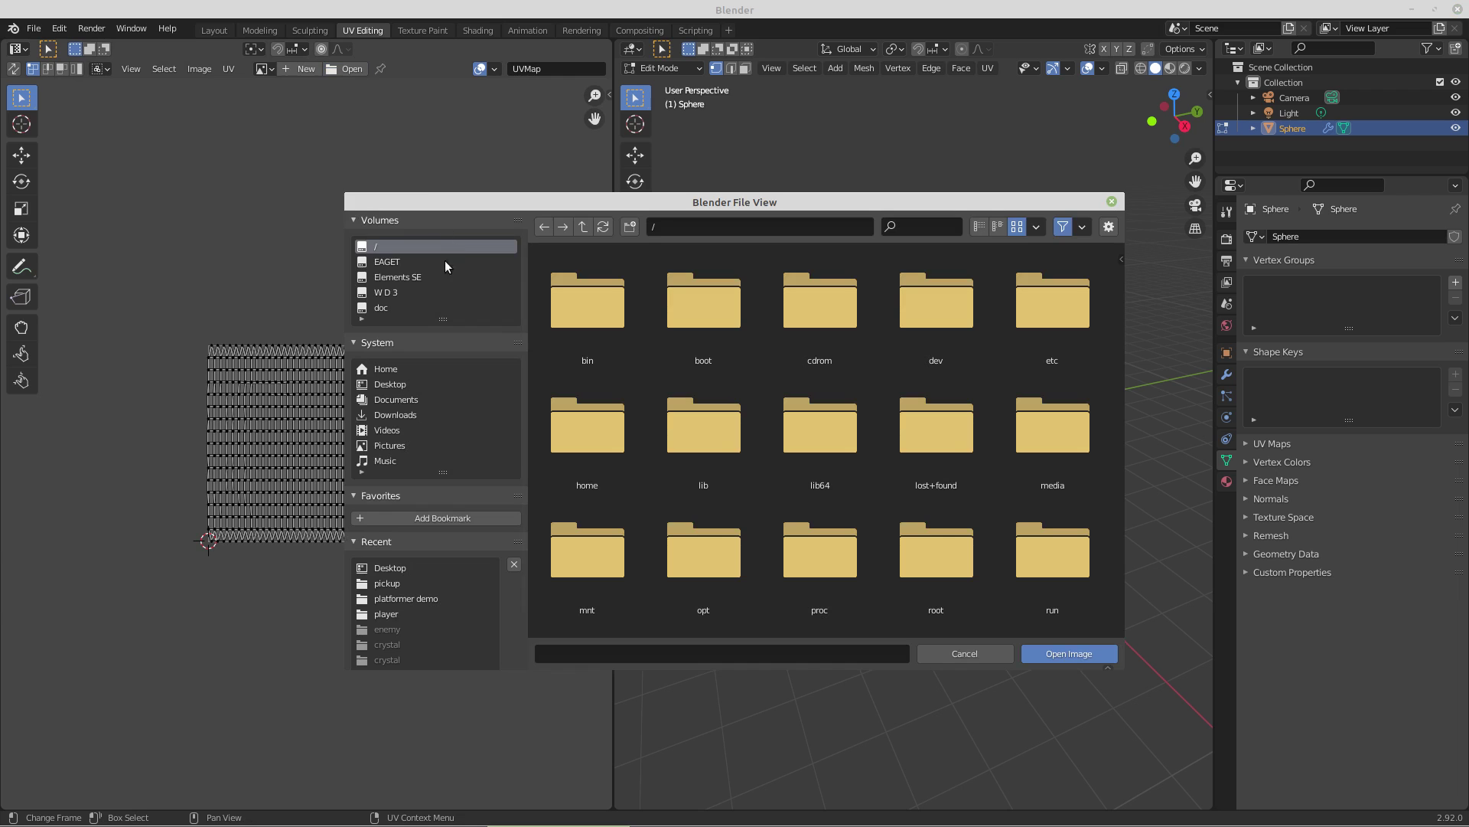
{"action": "left_click", "coordinate": [389, 384]}
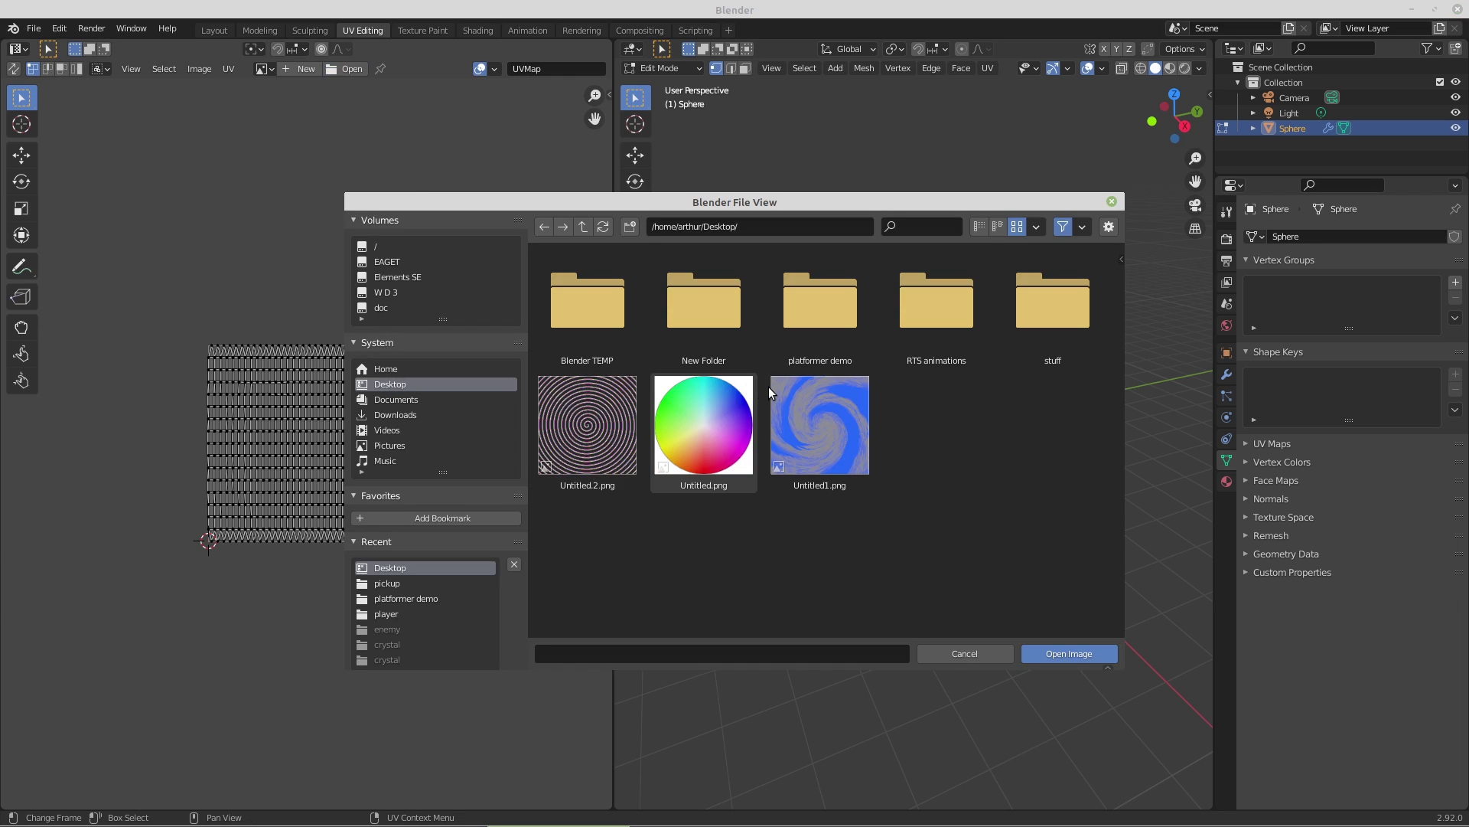
{"action": "double_click", "coordinate": [802, 416]}
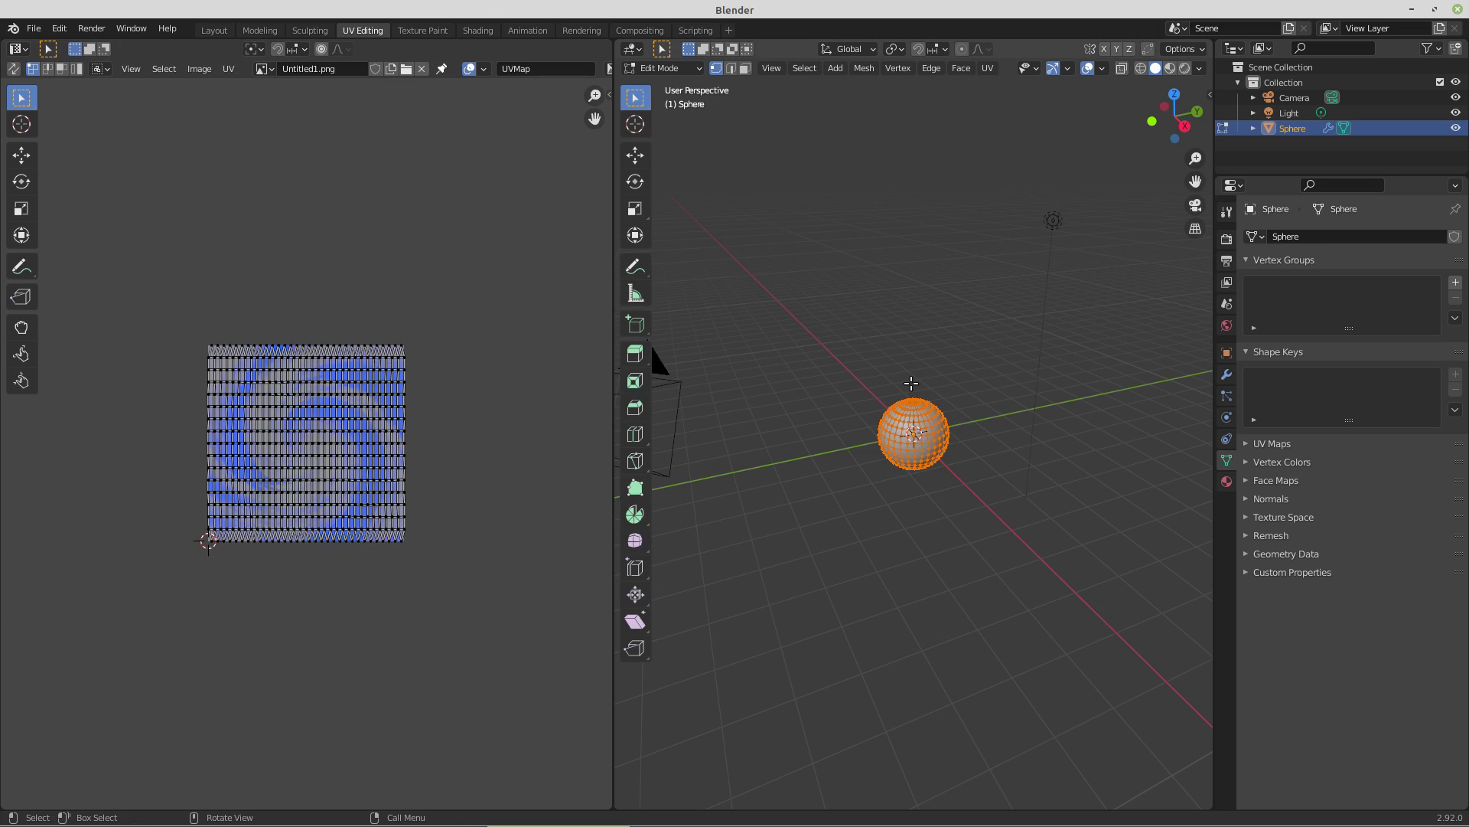
Step: Create a new material on the sphere with Untitled1.png as the Base Color's image texture
{"action": "left_click", "coordinate": [1226, 482]}
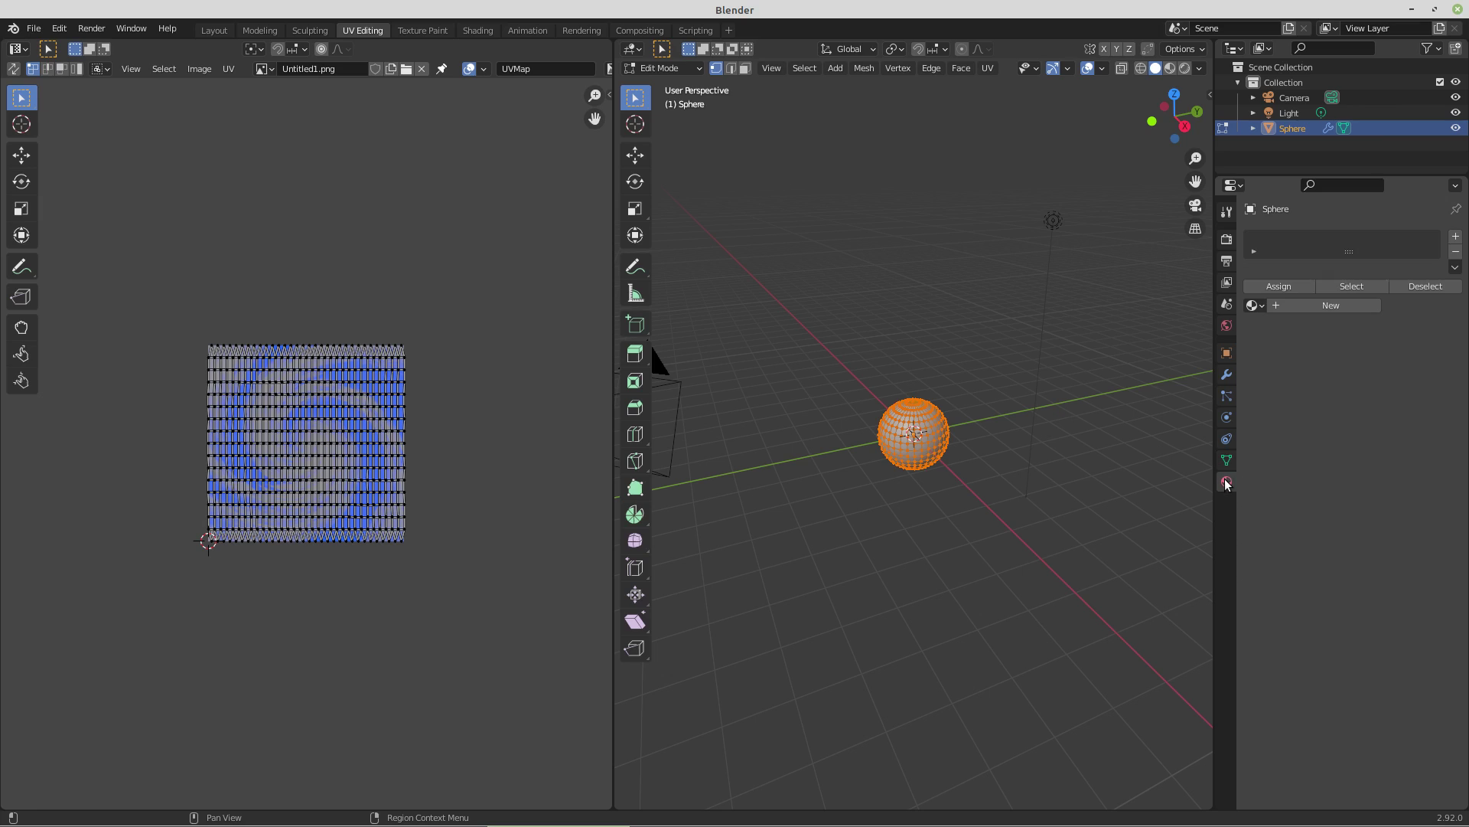
{"action": "left_click", "coordinate": [1306, 302]}
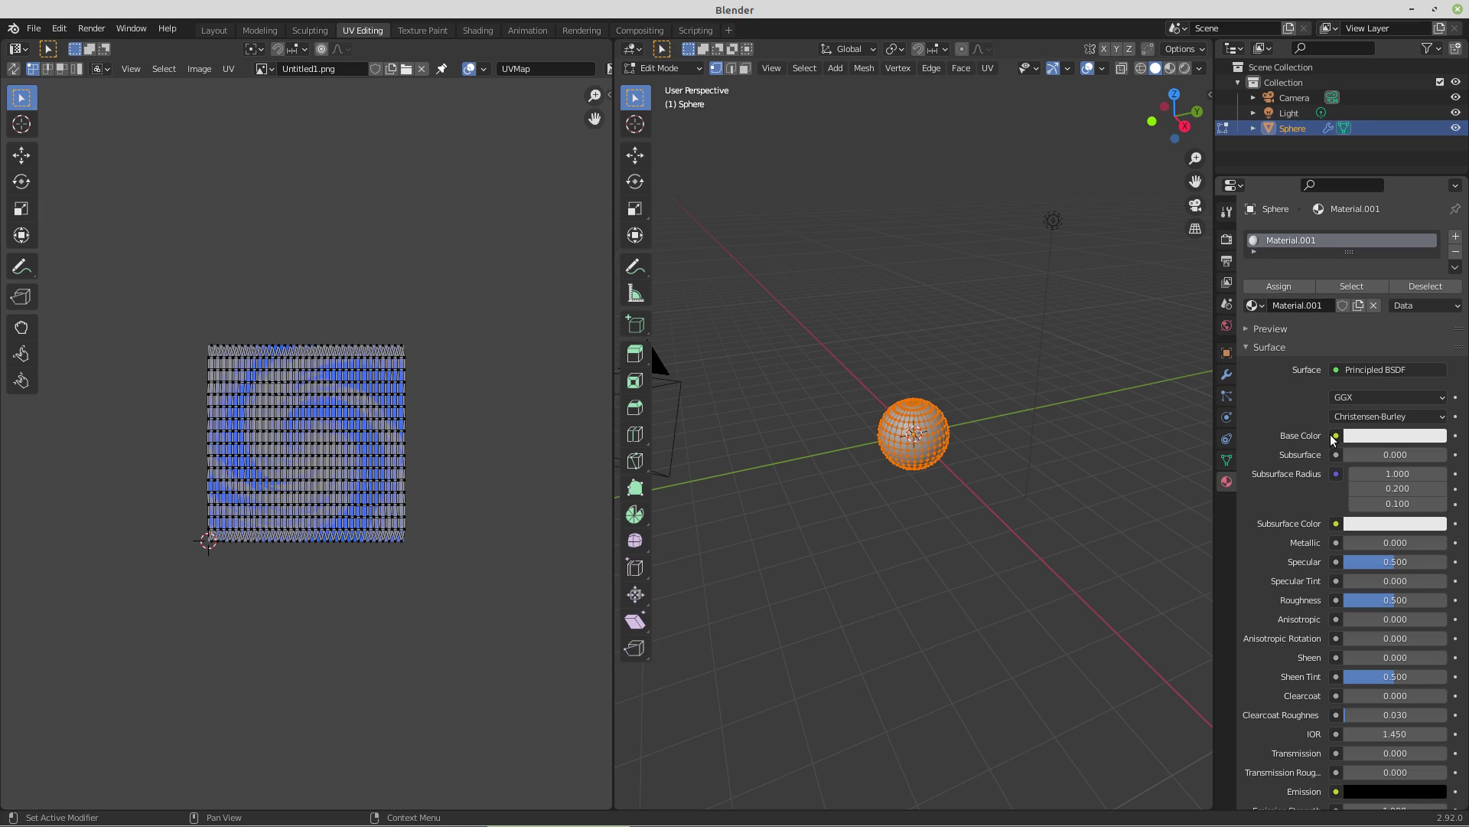
{"action": "left_click", "coordinate": [1335, 435]}
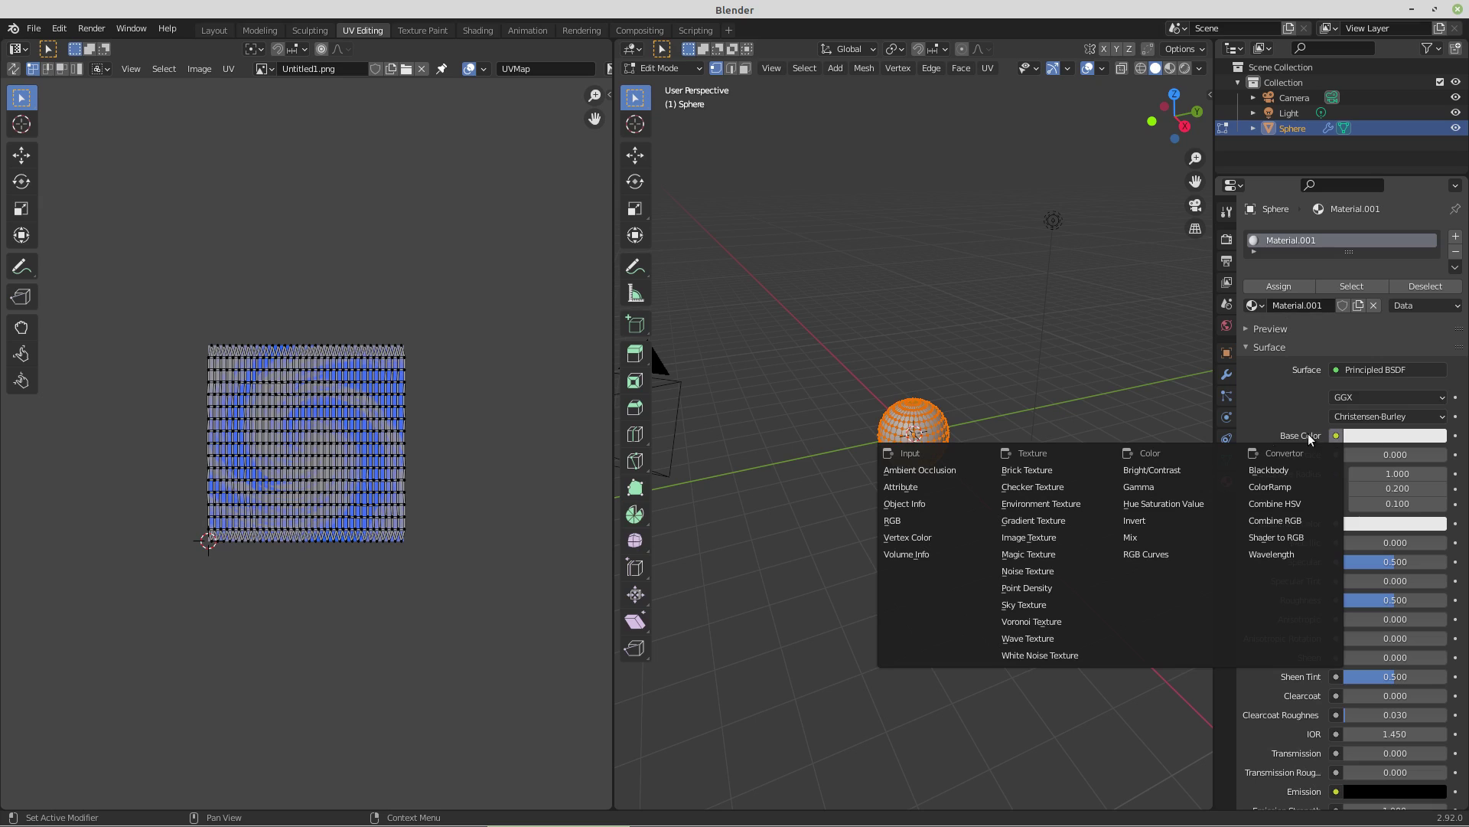
{"action": "left_click", "coordinate": [1037, 539]}
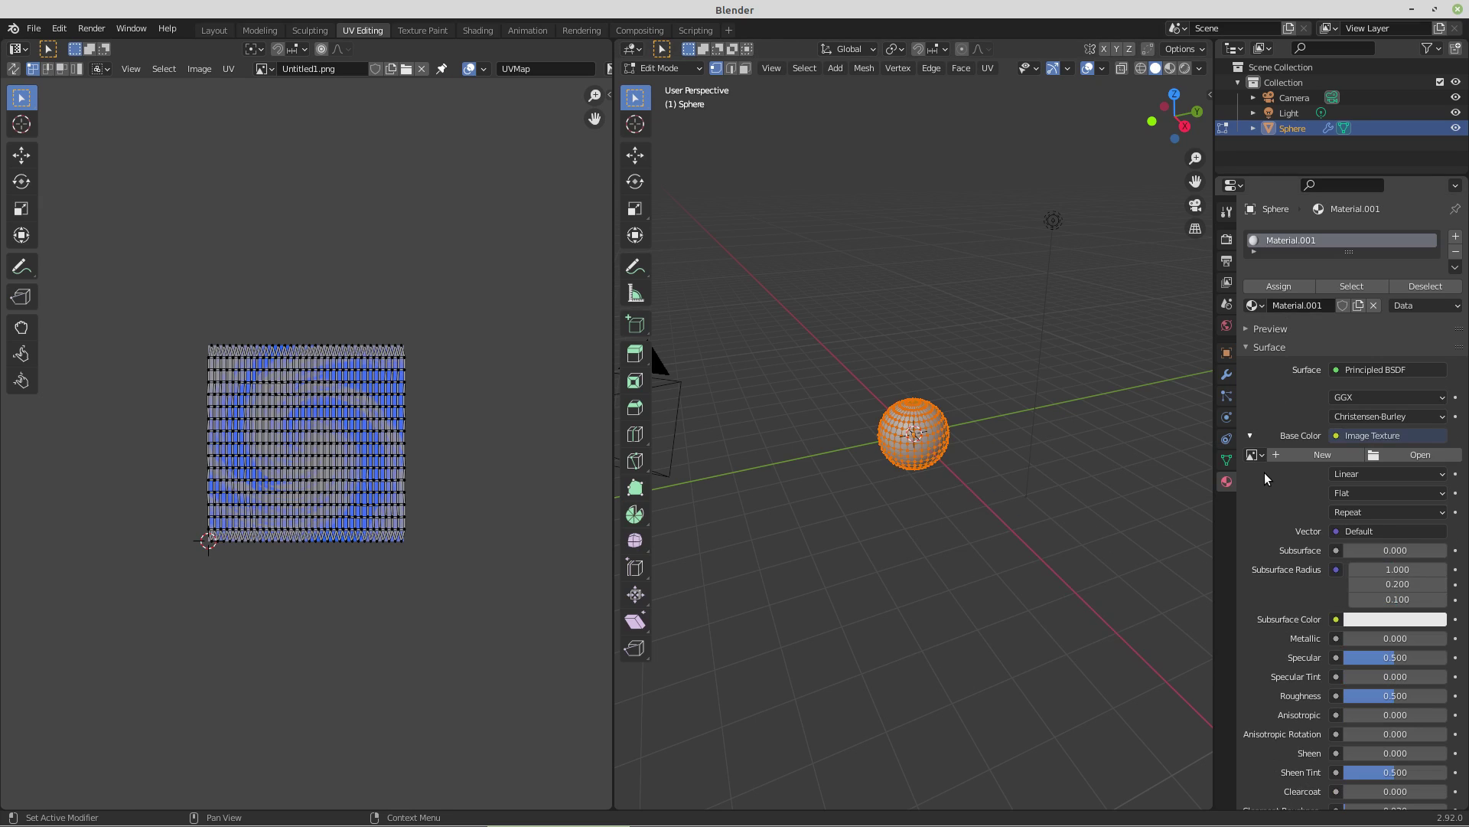
{"action": "left_click", "coordinate": [1255, 455]}
{"action": "left_click", "coordinate": [1301, 479]}
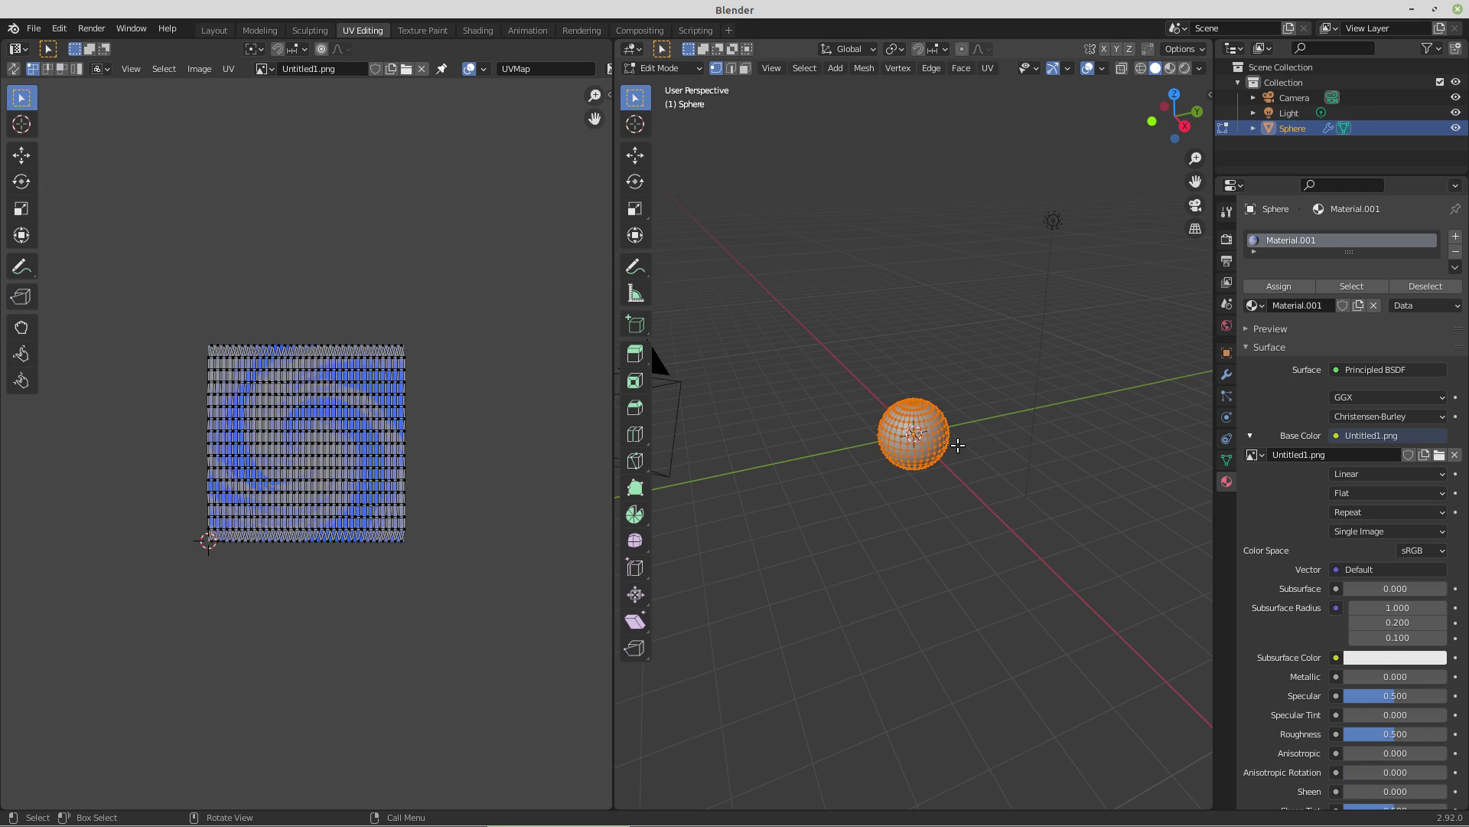
Step: Add a mesh circle around the sphere in the top orthographic view and scale it to about 1.26
{"action": "key", "text": "KP_7"}
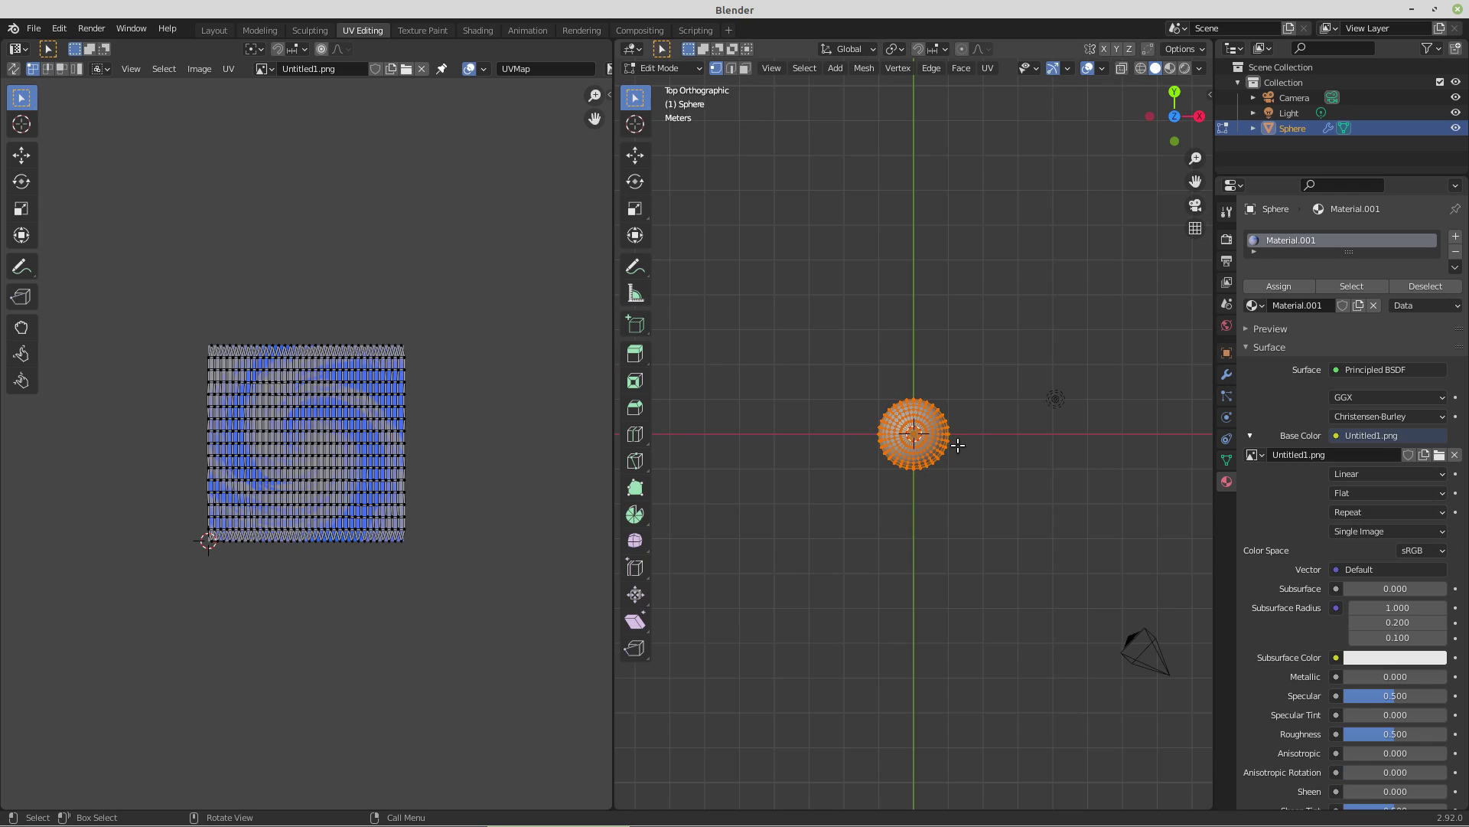
{"action": "key", "text": "Tab"}
{"action": "scroll", "coordinate": [968, 469], "scroll_direction": "up", "scroll_amount": 5}
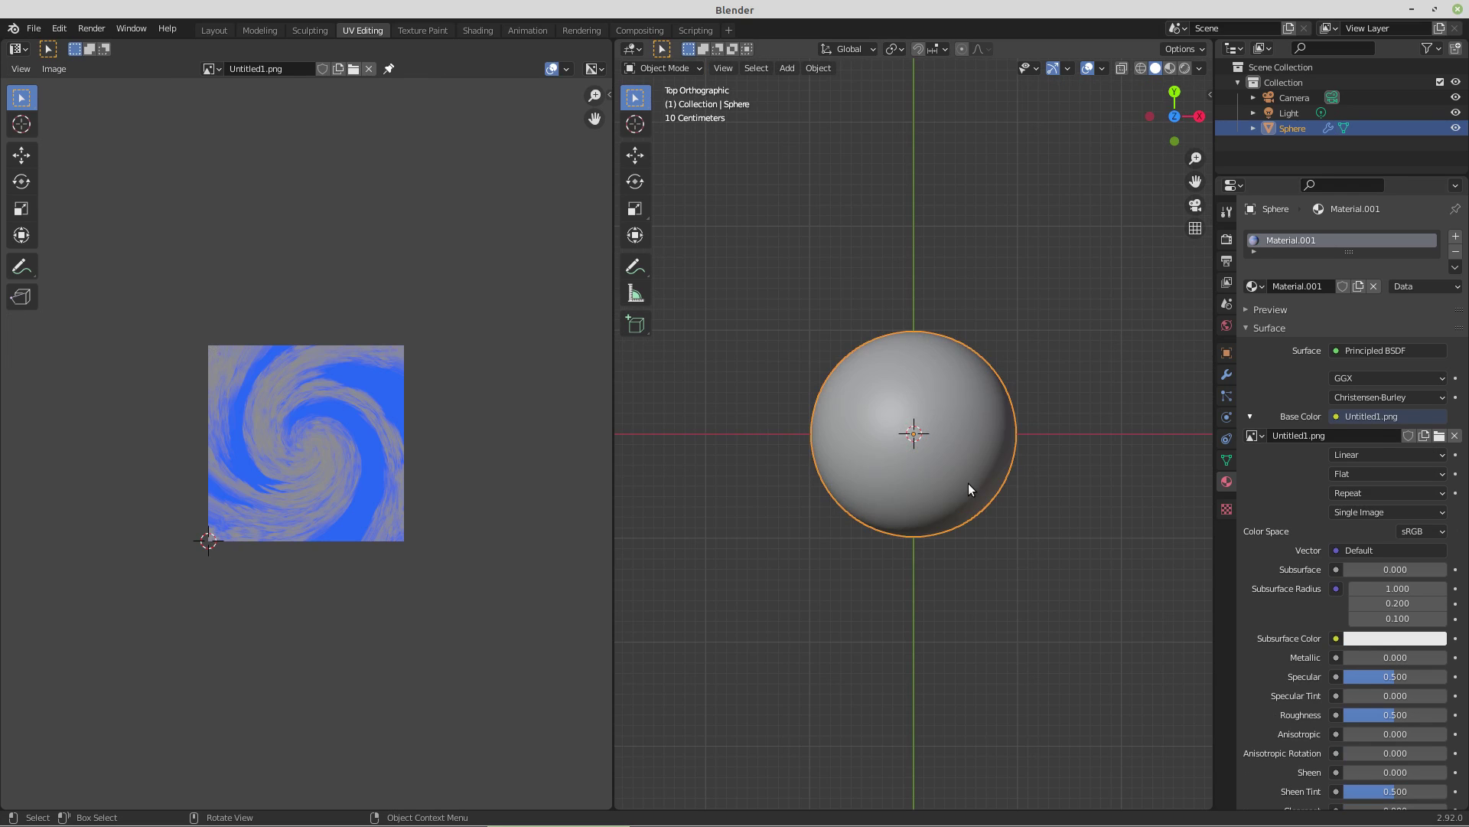
{"action": "scroll", "coordinate": [969, 484], "scroll_direction": "down", "scroll_amount": 4}
{"action": "key", "text": "shift+a"}
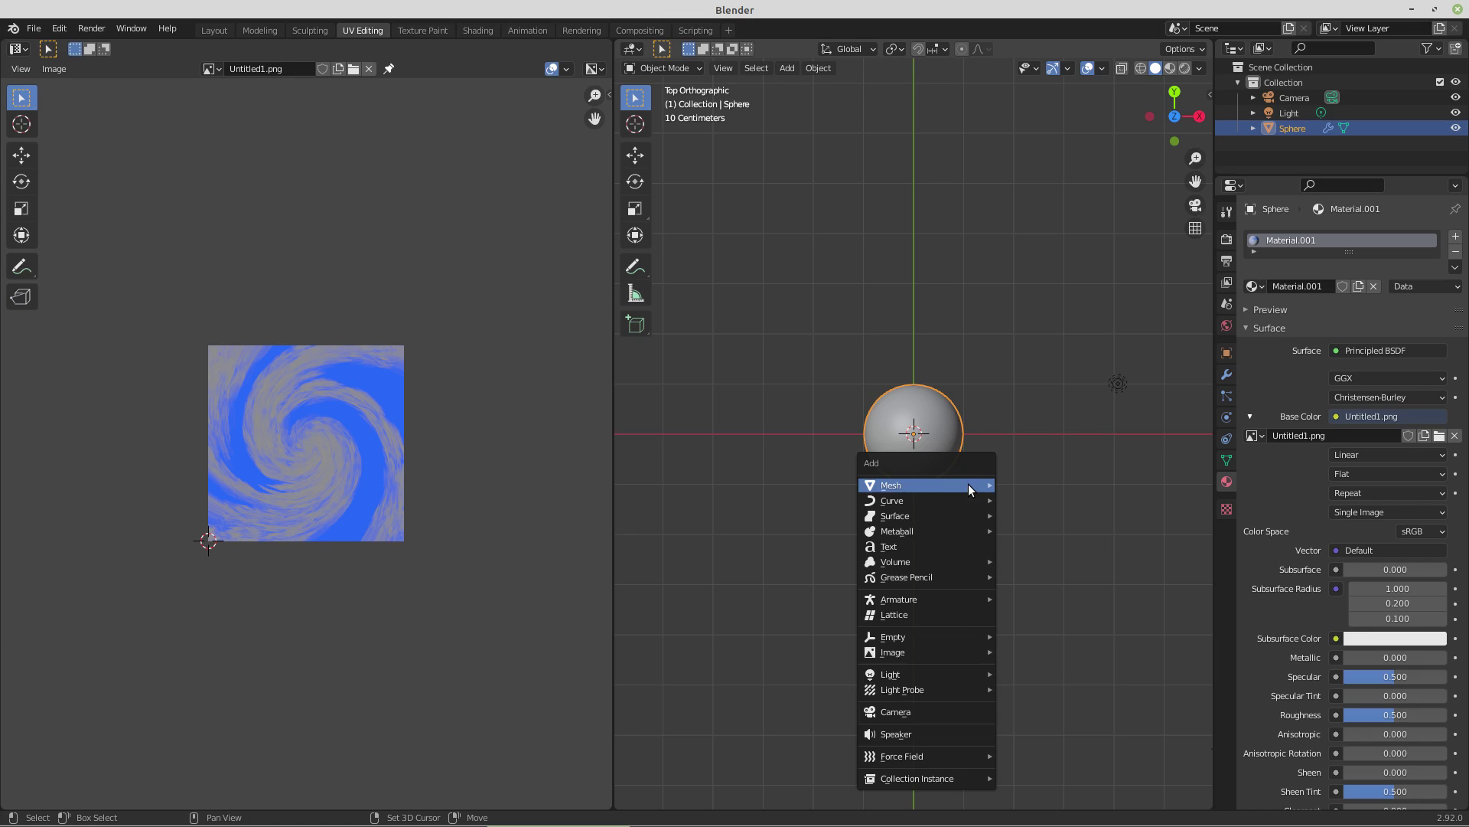
{"action": "mouse_move", "coordinate": [965, 501]}
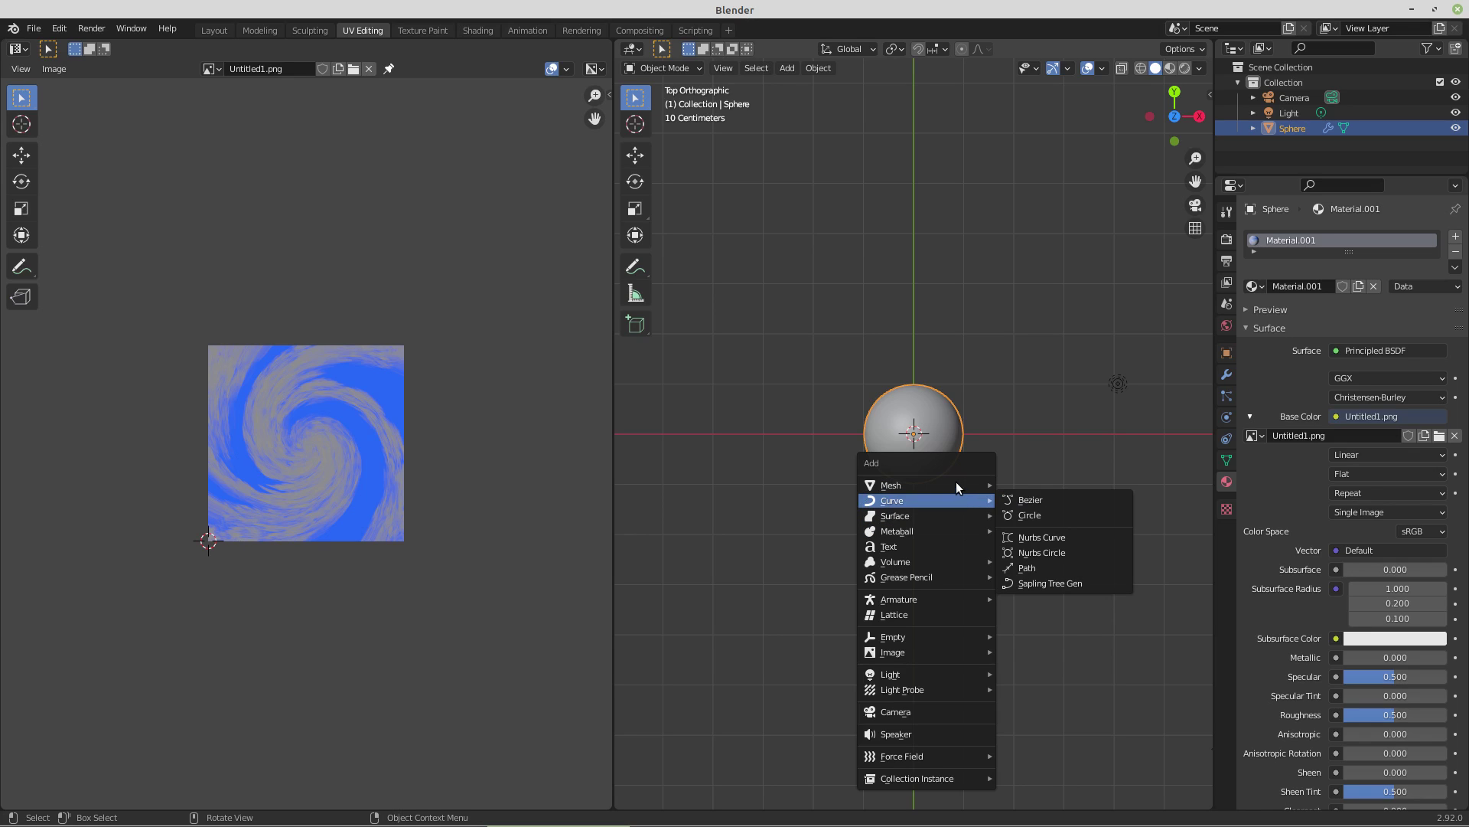
{"action": "left_click", "coordinate": [1030, 515]}
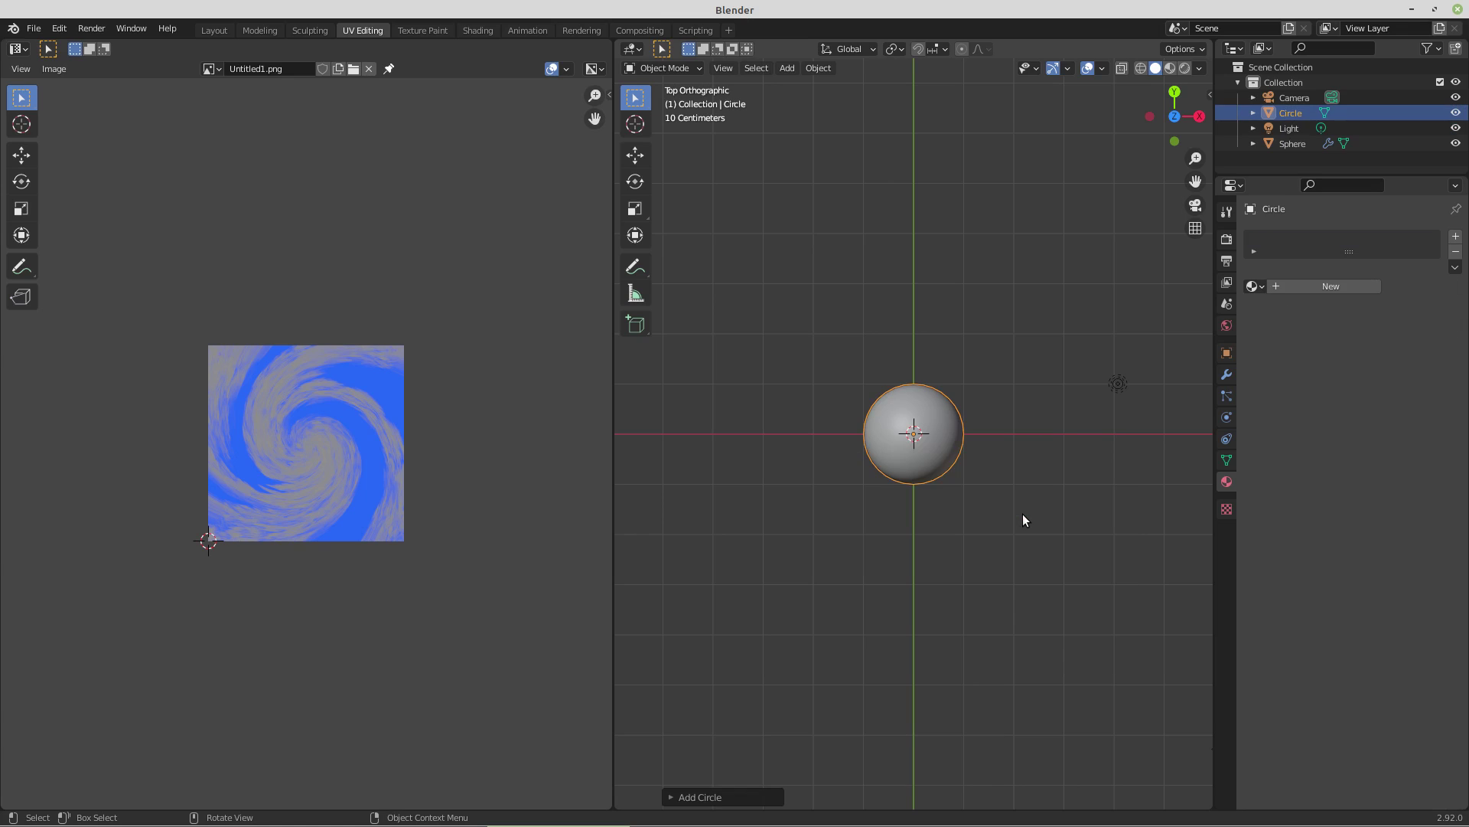
{"action": "key", "text": "s"}
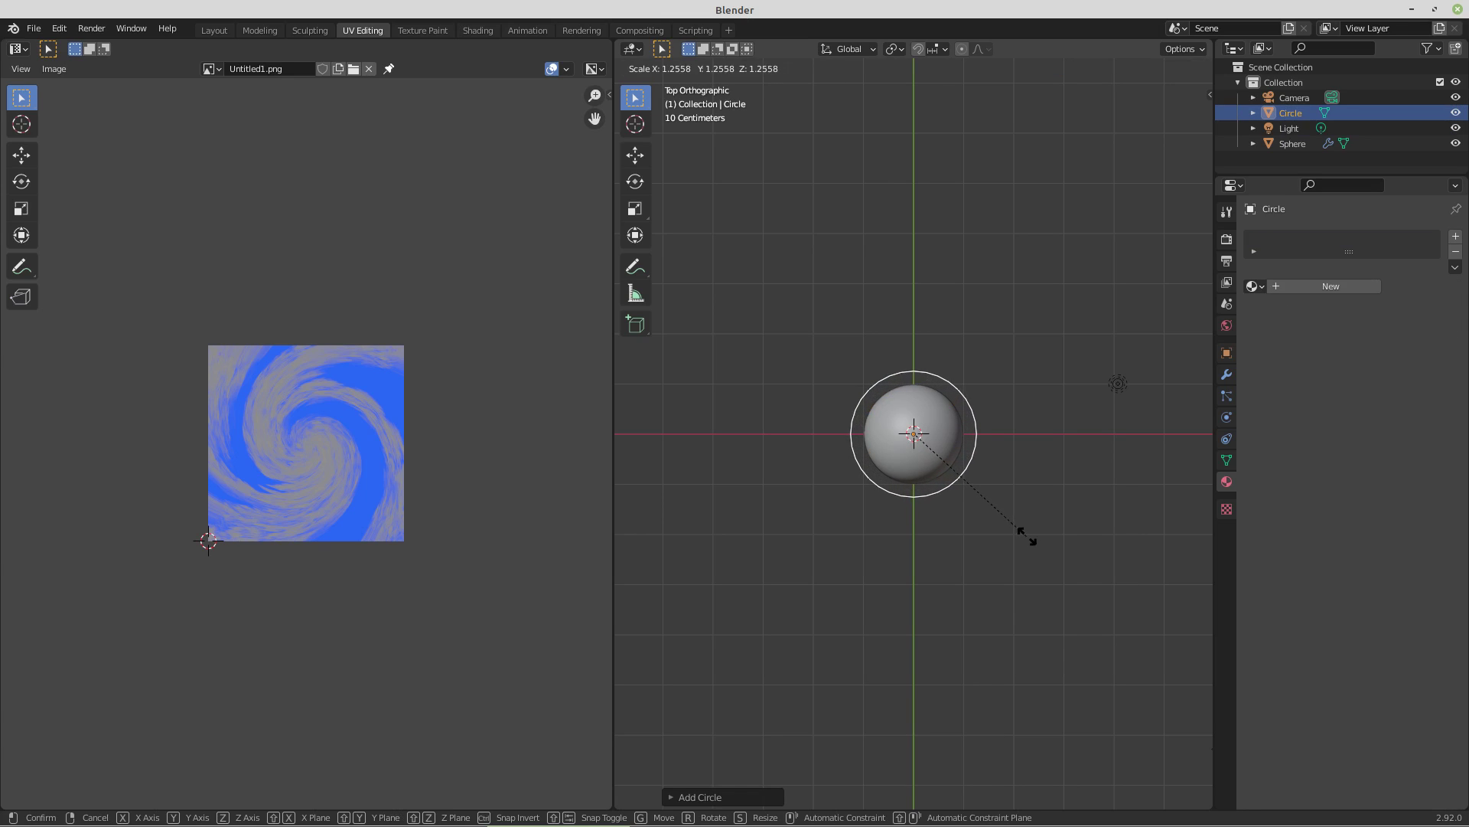
{"action": "left_click", "coordinate": [1028, 537]}
Step: Extrude the circle's edge loop in place and scale it outward to form a flat ring around the sphere
{"action": "key", "text": "Tab"}
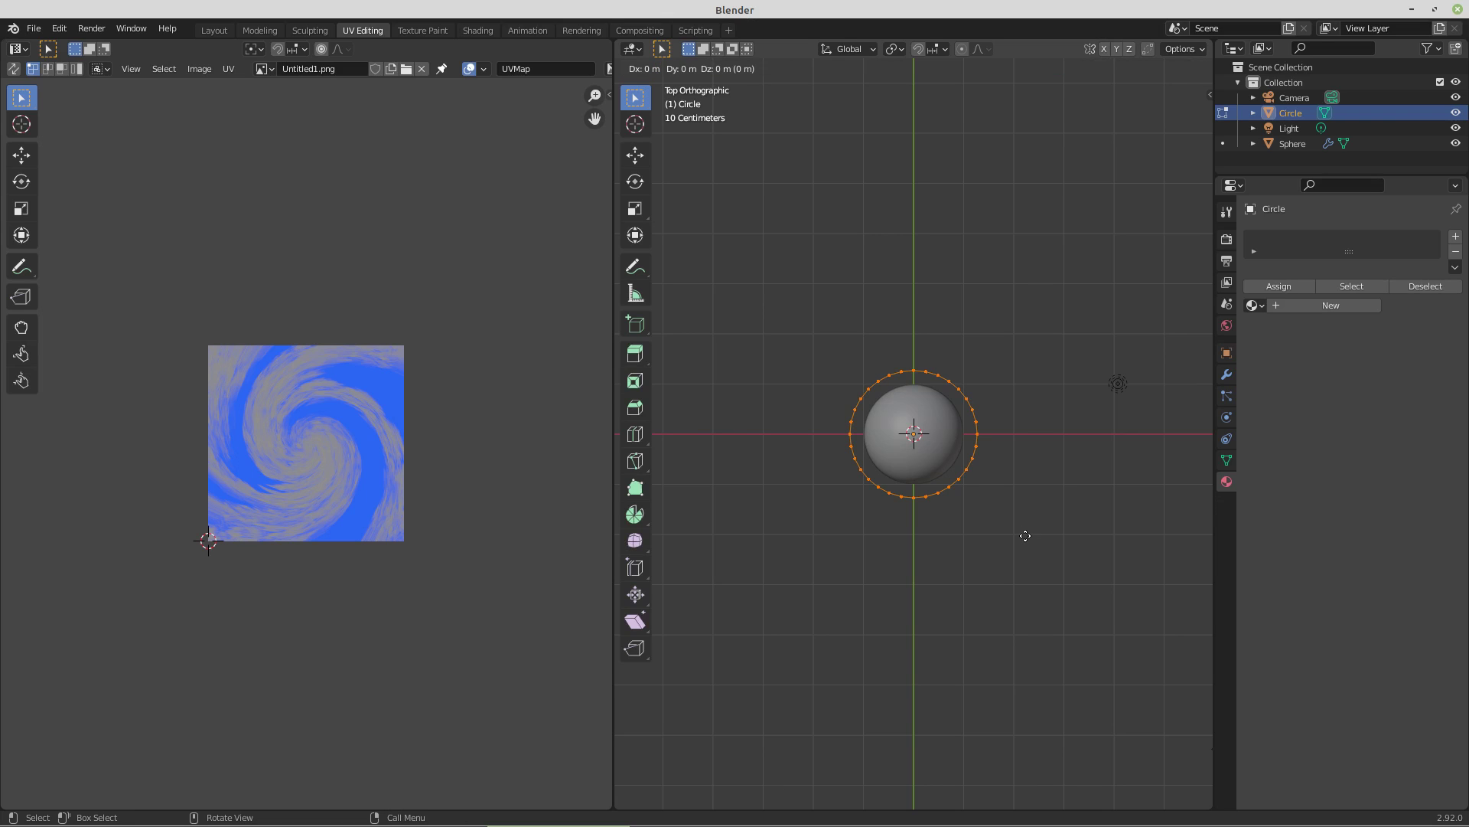
{"action": "key", "text": "e"}
{"action": "right_click", "coordinate": [1025, 535]}
{"action": "key", "text": "s"}
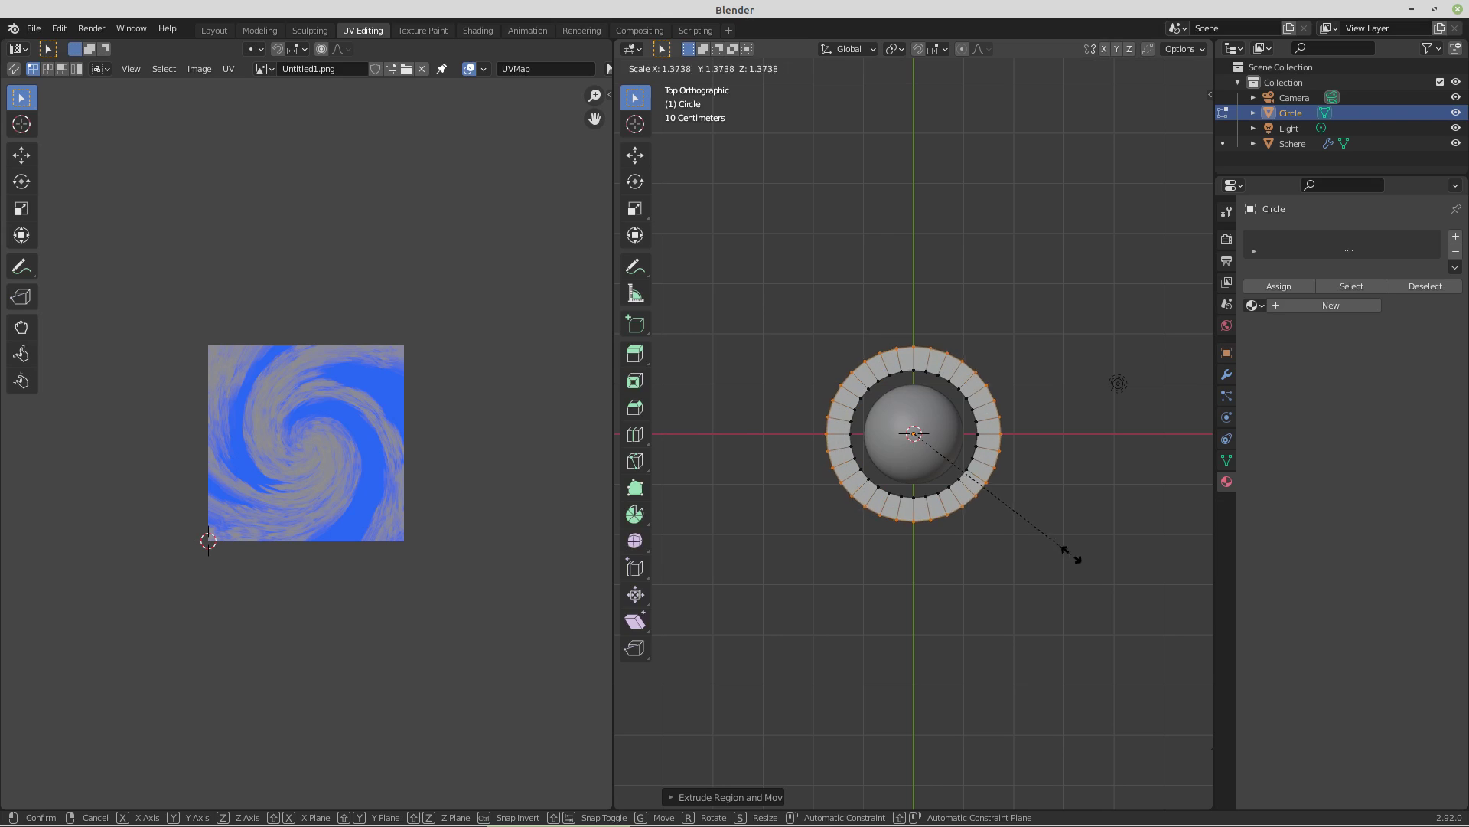
{"action": "left_click", "coordinate": [1117, 586]}
Step: Unwrap the whole ring with Project from View and open Untitled.2.png behind its UV layout
{"action": "key", "text": "a"}
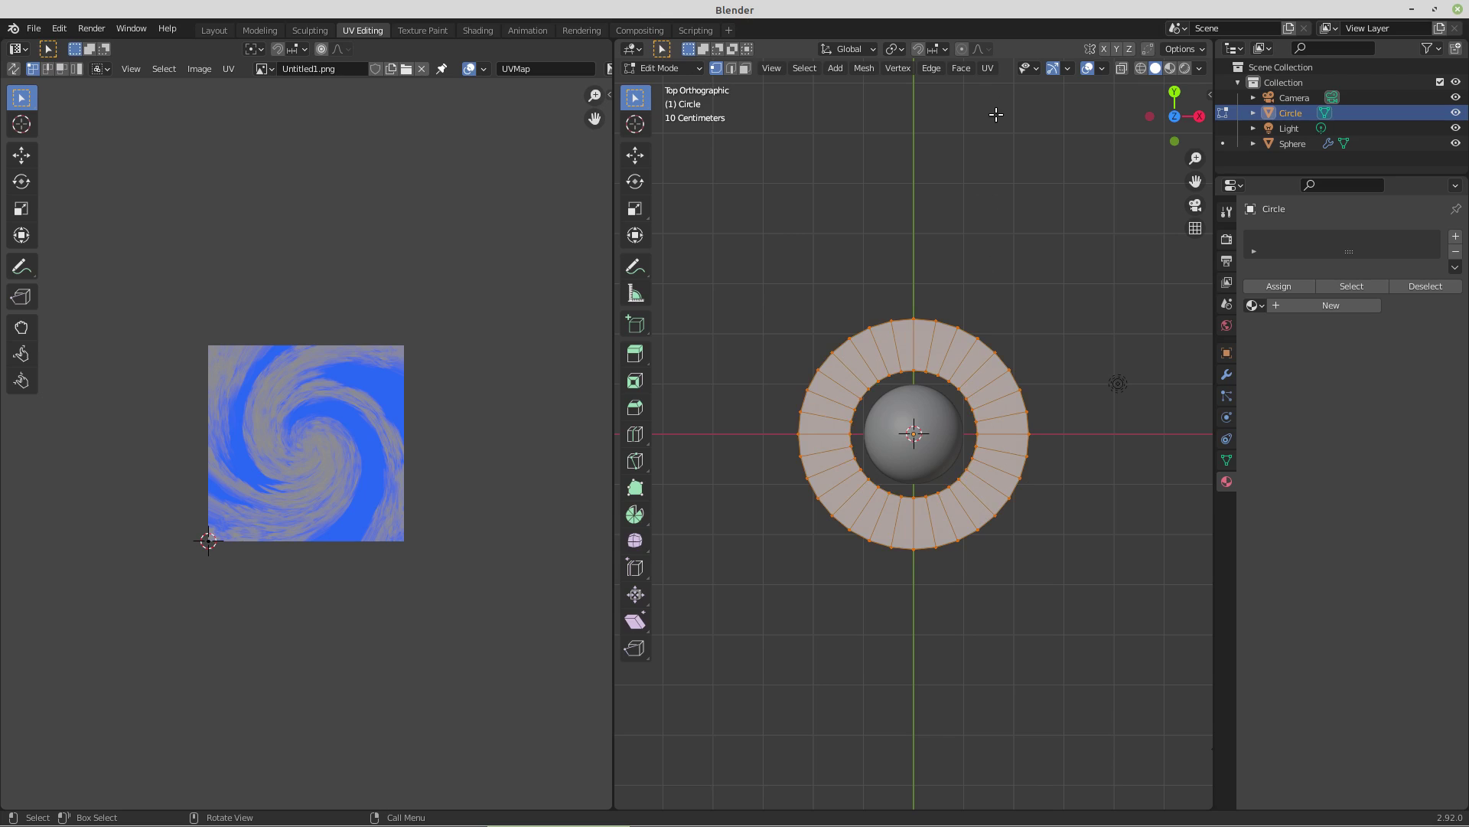
{"action": "left_click", "coordinate": [987, 72]}
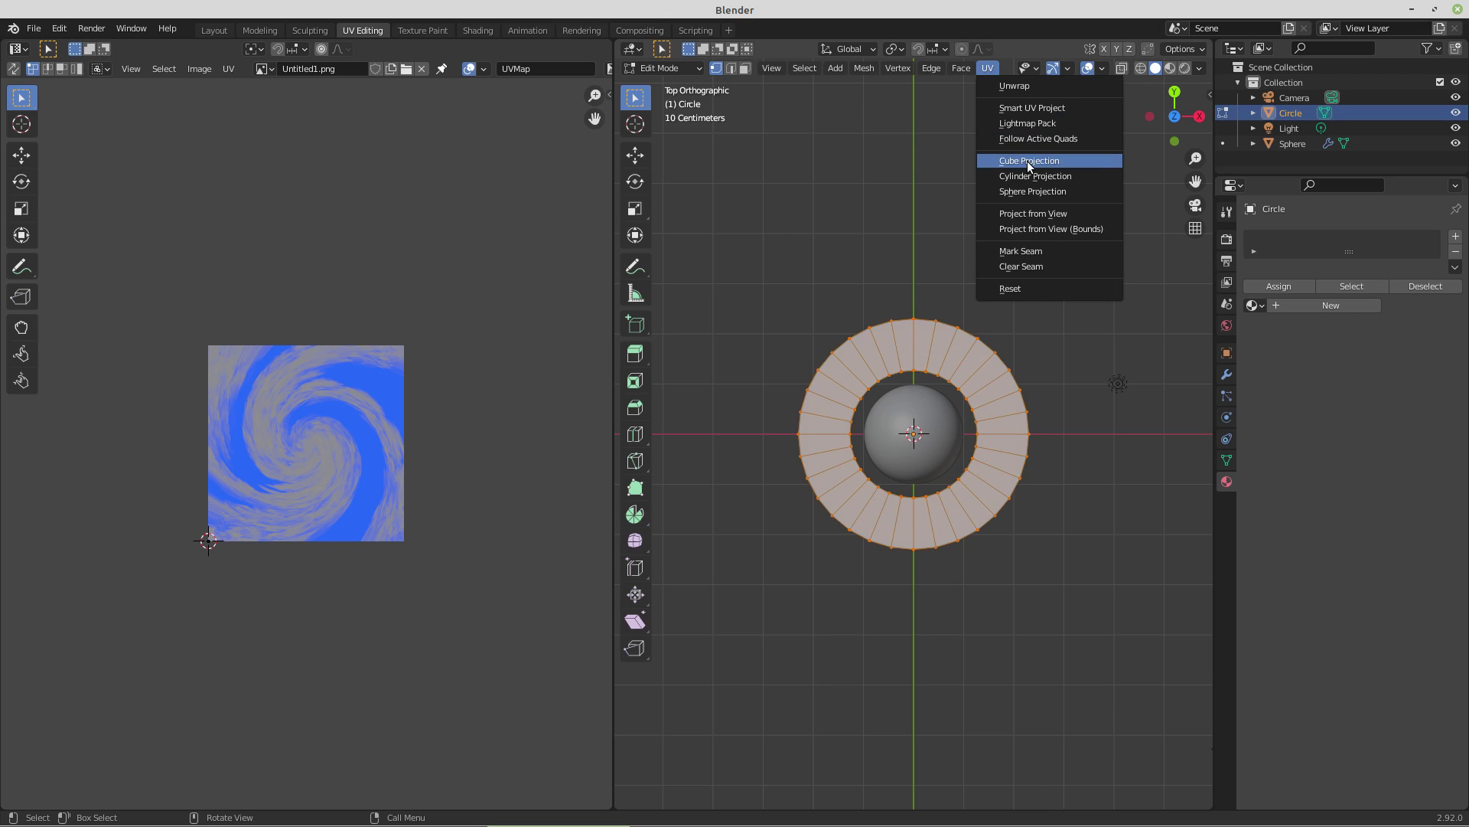
{"action": "left_click", "coordinate": [1030, 215]}
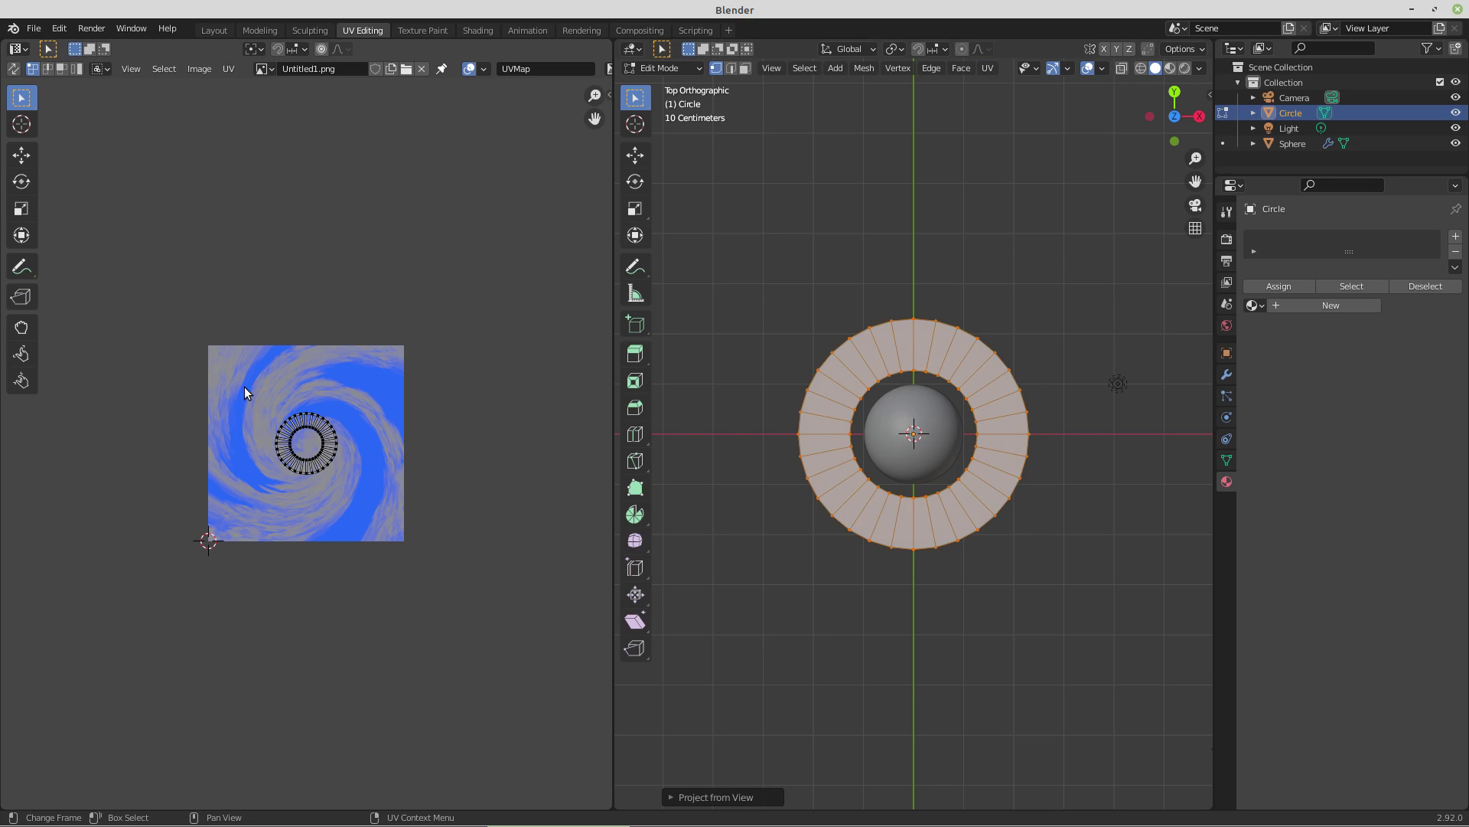
{"action": "left_click", "coordinate": [406, 69]}
{"action": "double_click", "coordinate": [581, 427]}
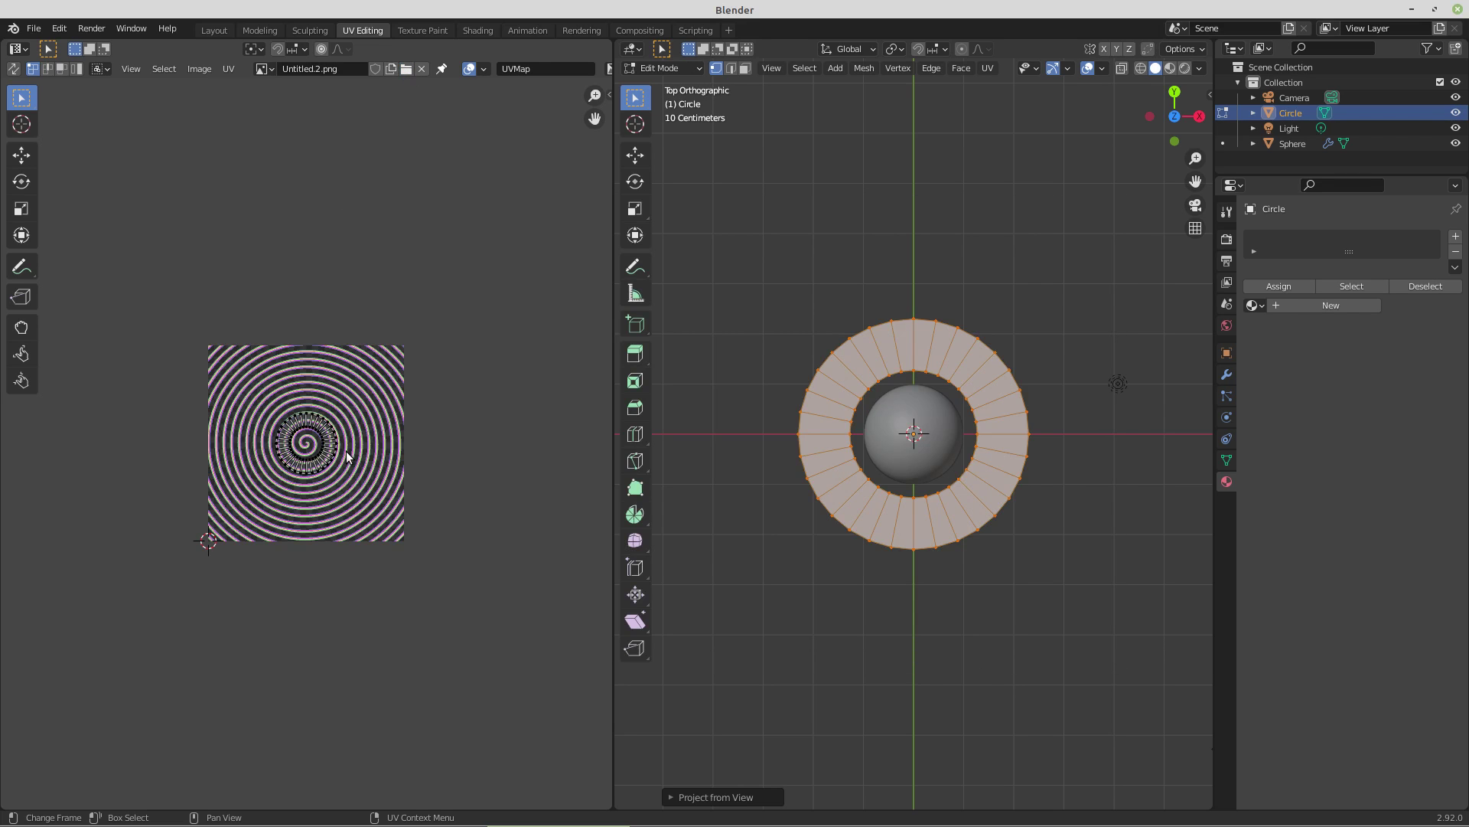
Step: Scale all of the ring's UVs by about 3.1 so they fill the spiral image
{"action": "key", "text": "a"}
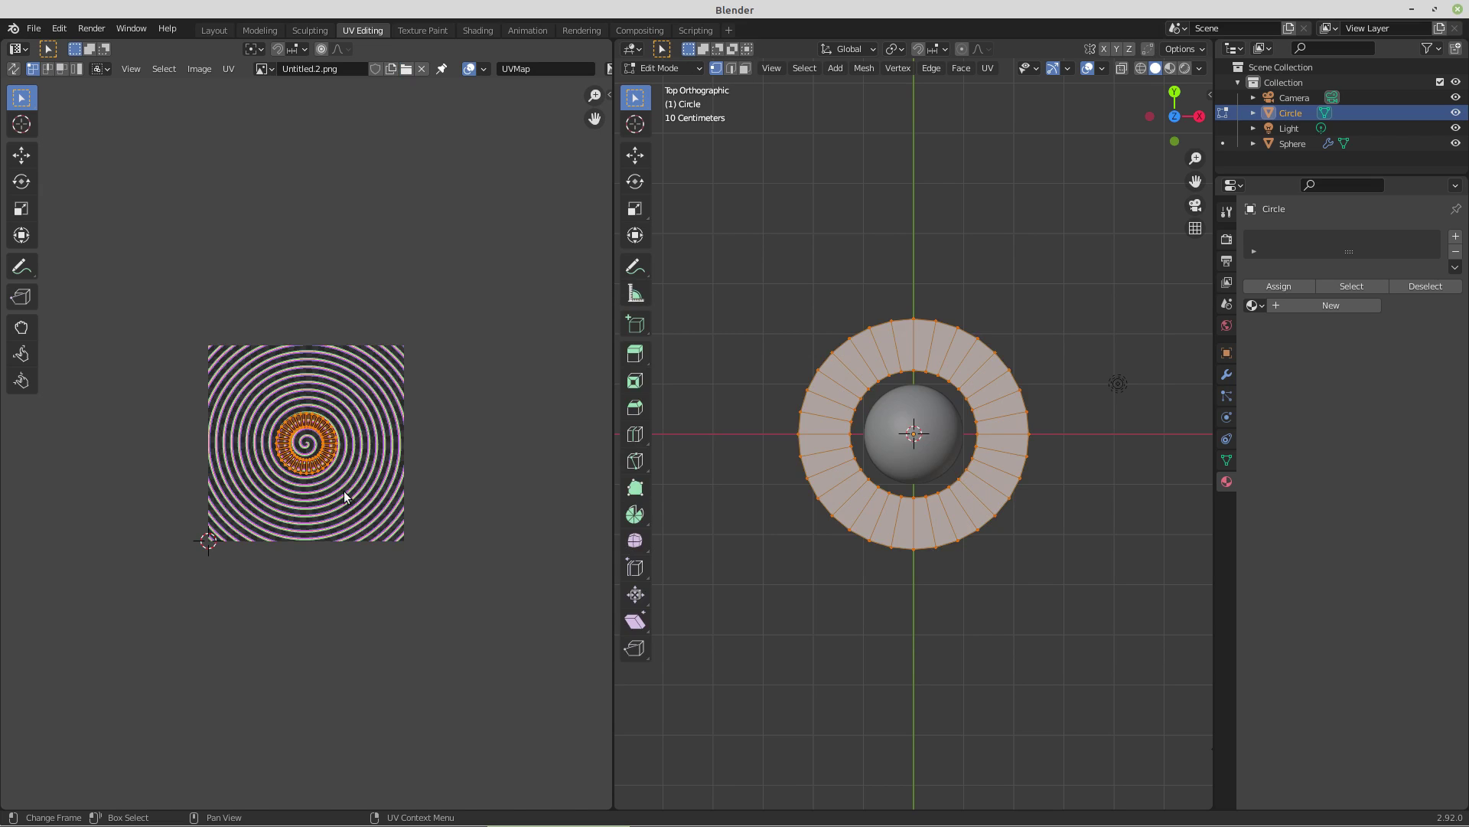
{"action": "key", "text": "s"}
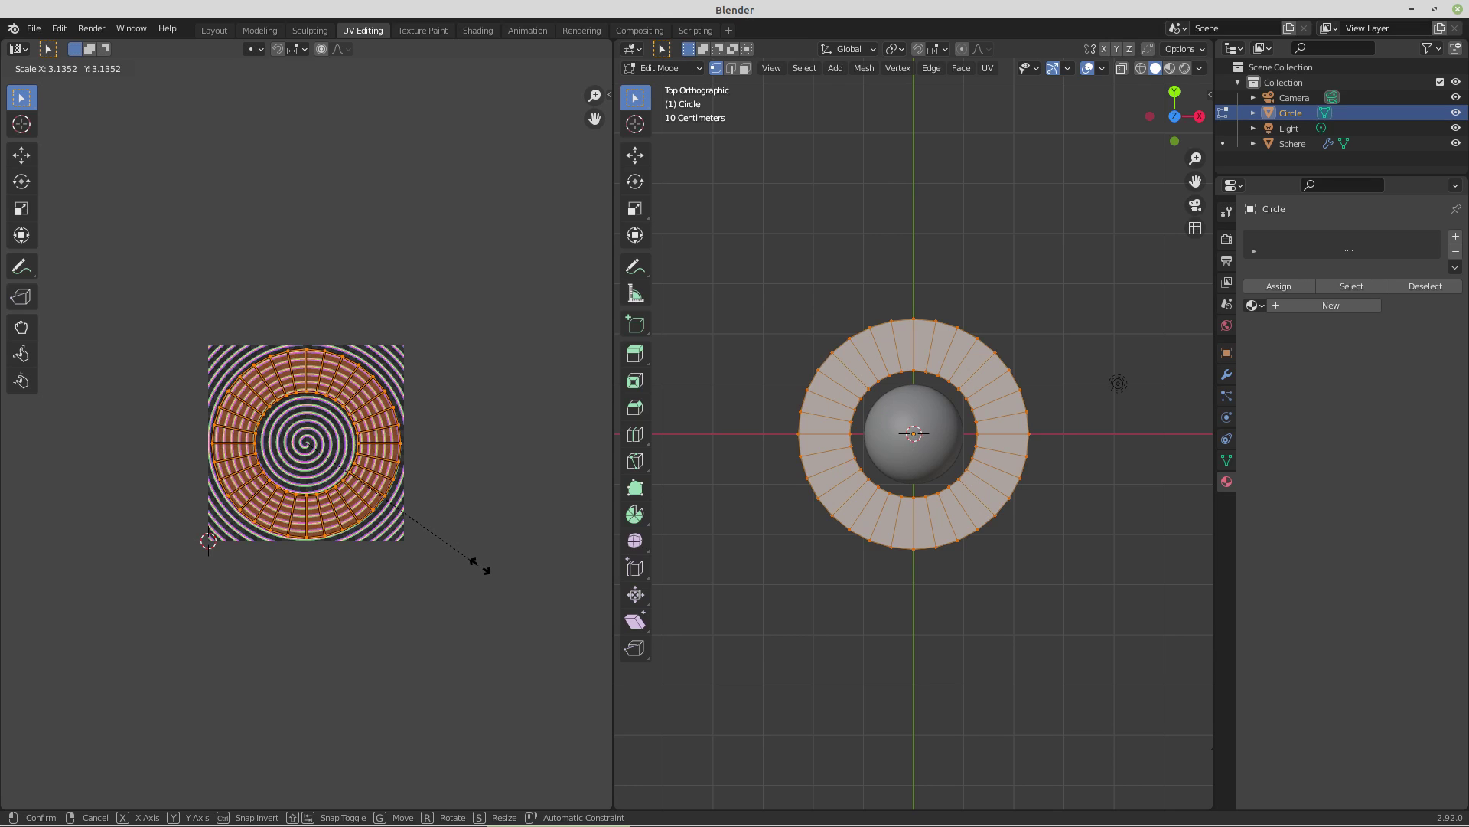
{"action": "left_click", "coordinate": [480, 565]}
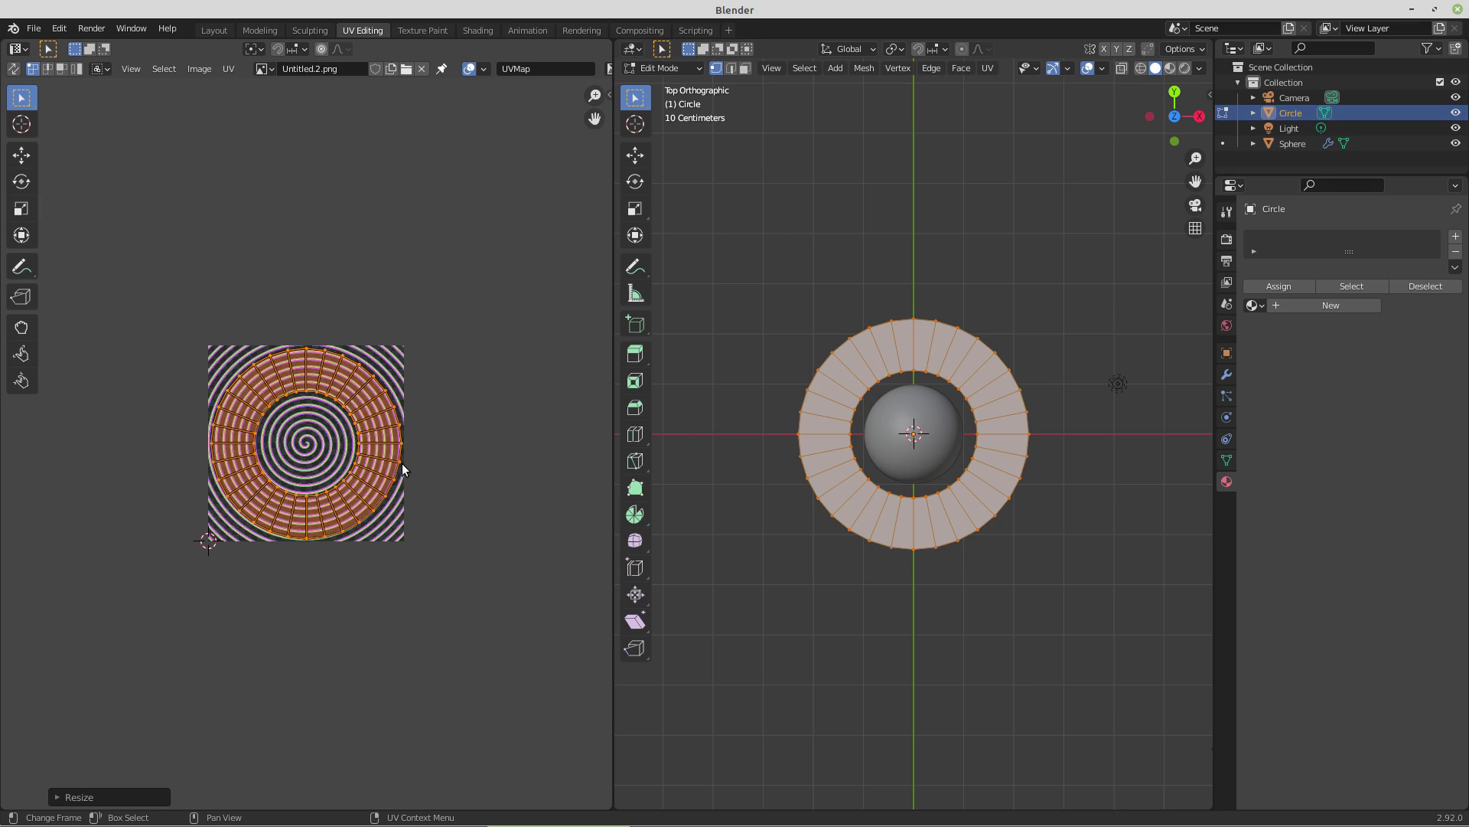
Step: Deselect the UV layout's outer loop with Circle Select and shrink the inner loop toward the spiral's centre
{"action": "key", "text": "c"}
{"action": "middle_click", "coordinate": [323, 346]}
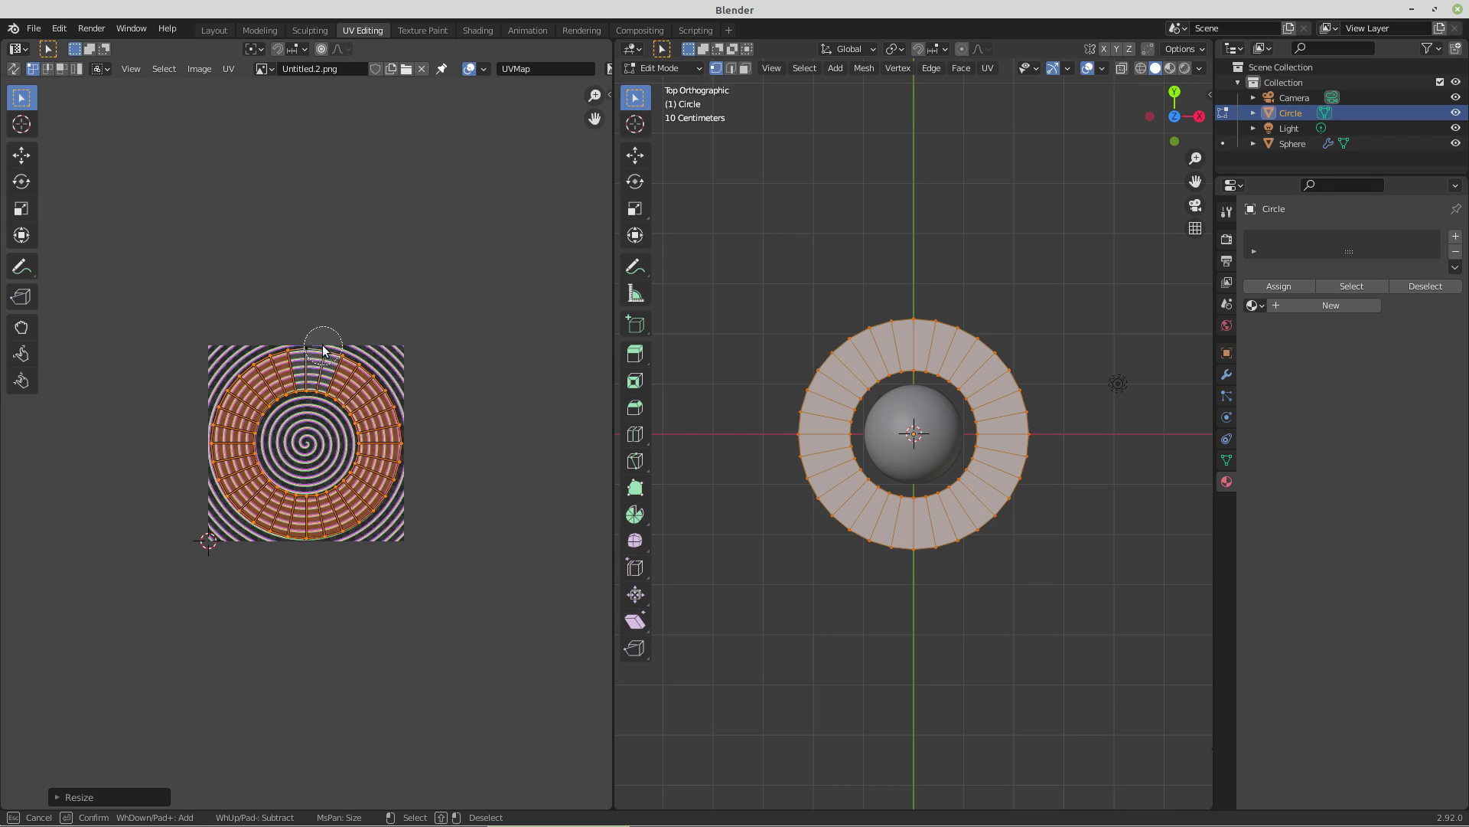
{"action": "mouse_move", "coordinate": [323, 346]}
{"action": "middle_mouse_down"}
{"action": "mouse_move", "coordinate": [393, 387]}
{"action": "mouse_move", "coordinate": [400, 492]}
{"action": "mouse_move", "coordinate": [338, 535]}
{"action": "mouse_move", "coordinate": [269, 535]}
{"action": "mouse_move", "coordinate": [207, 479]}
{"action": "mouse_move", "coordinate": [212, 402]}
{"action": "mouse_move", "coordinate": [264, 352]}
{"action": "mouse_move", "coordinate": [315, 343]}
{"action": "middle_mouse_up"}
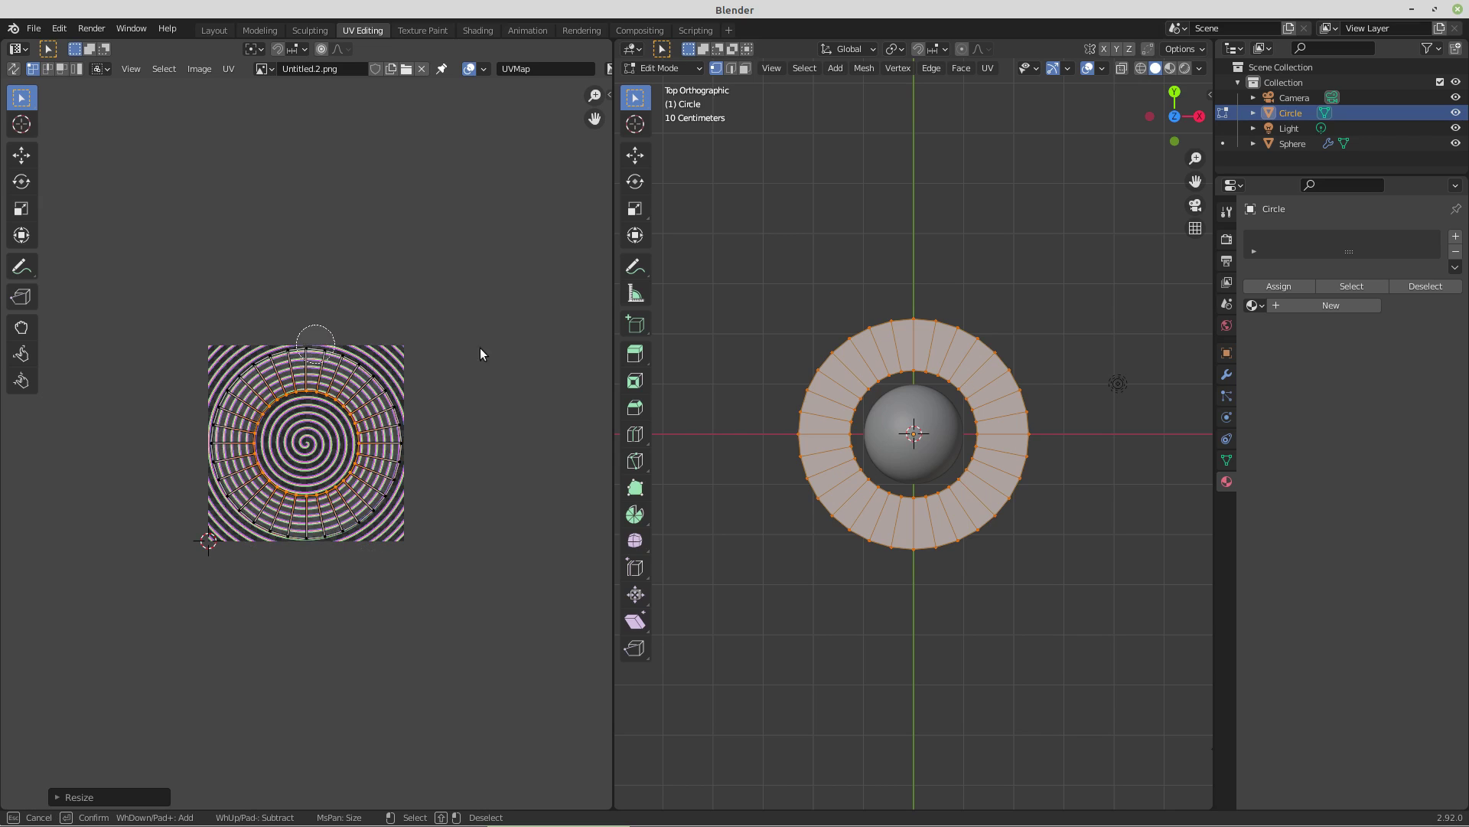
{"action": "key", "text": "Escape"}
{"action": "key", "text": "s"}
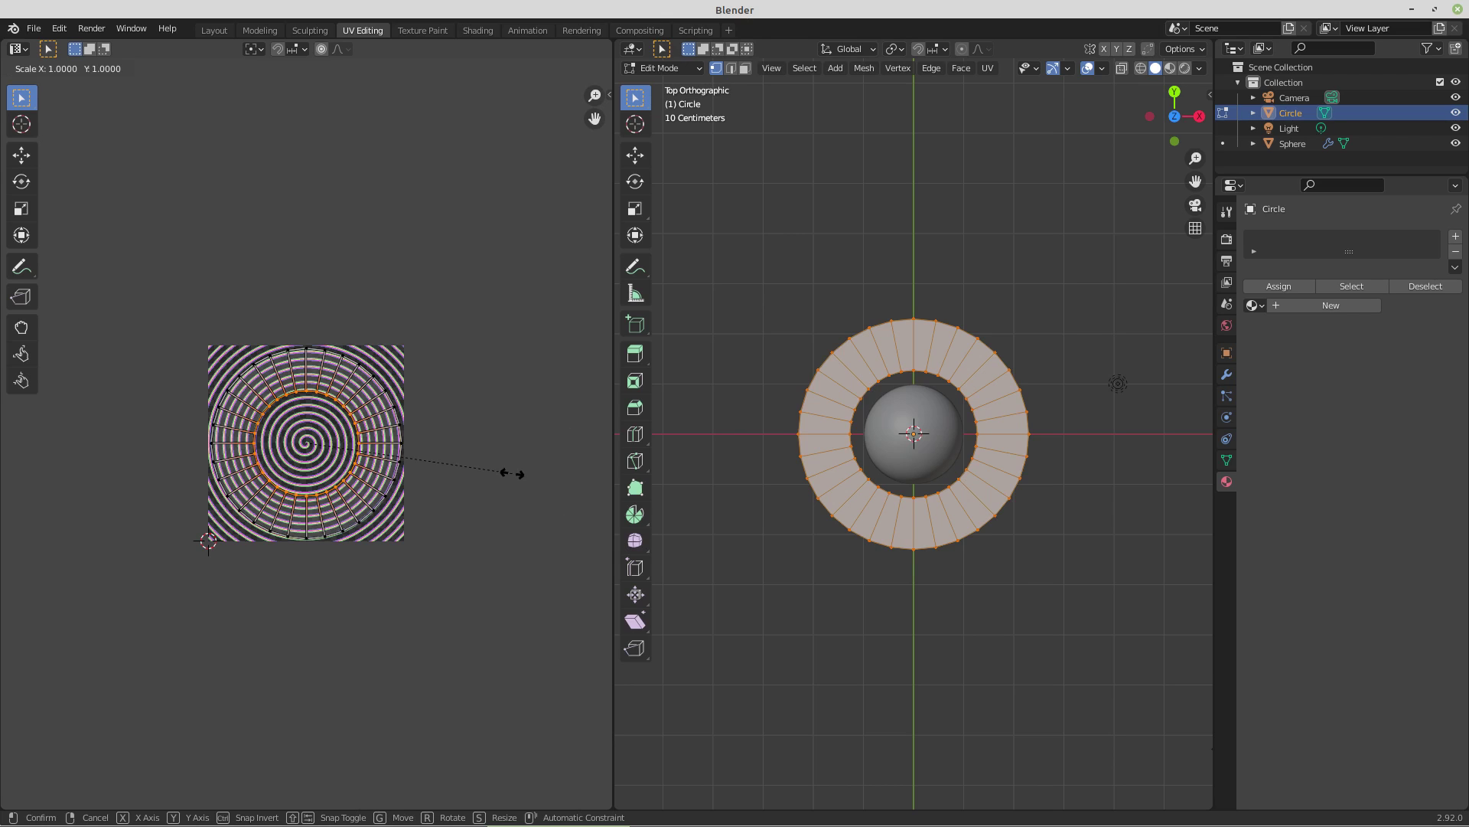
{"action": "left_click", "coordinate": [427, 456]}
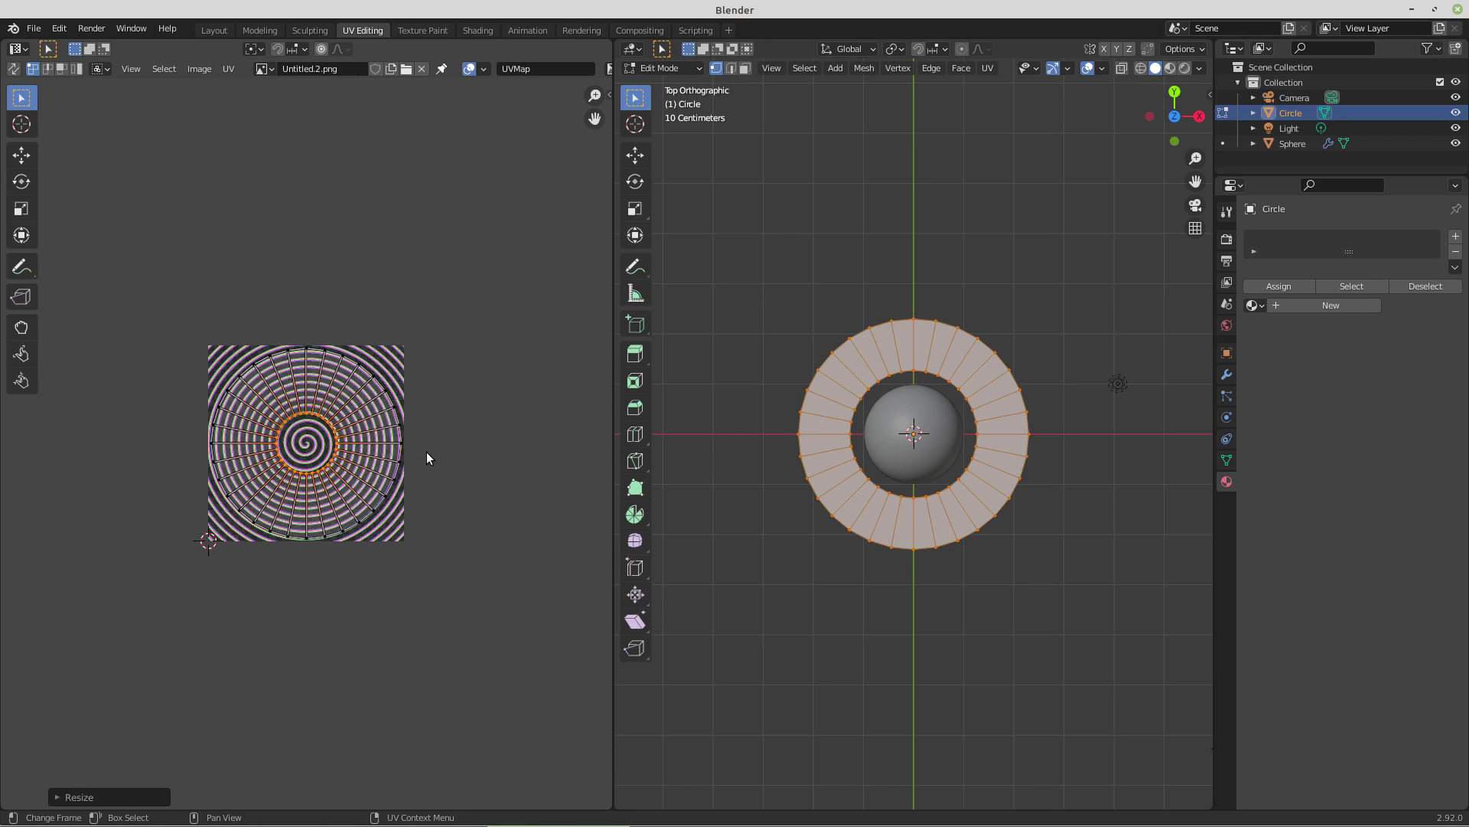
Step: Create a new material on the ring with Untitled.2.png as the Base Color's image texture
{"action": "left_click", "coordinate": [1327, 304]}
{"action": "left_click", "coordinate": [1335, 435]}
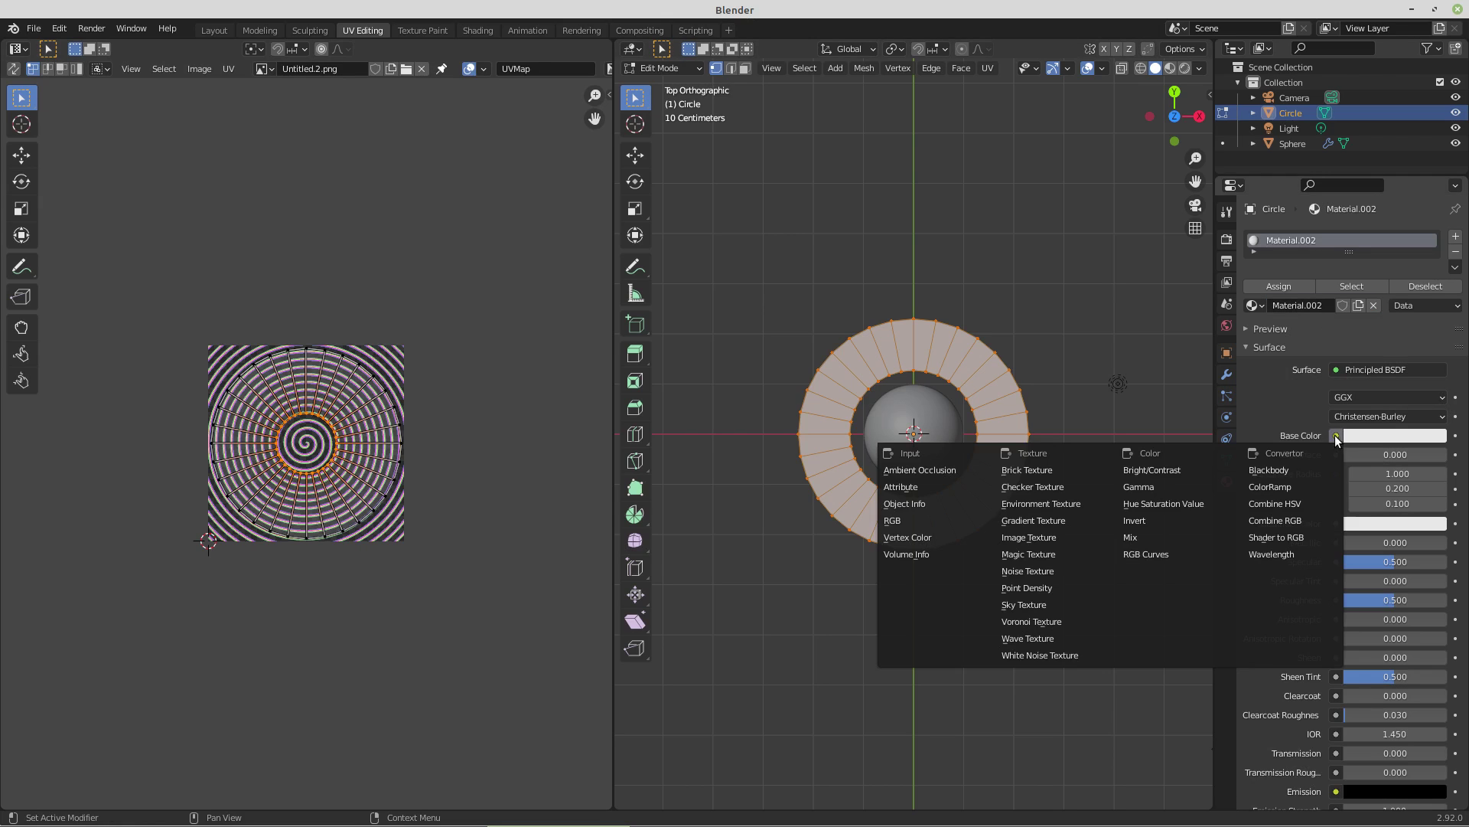
{"action": "left_click", "coordinate": [1013, 538]}
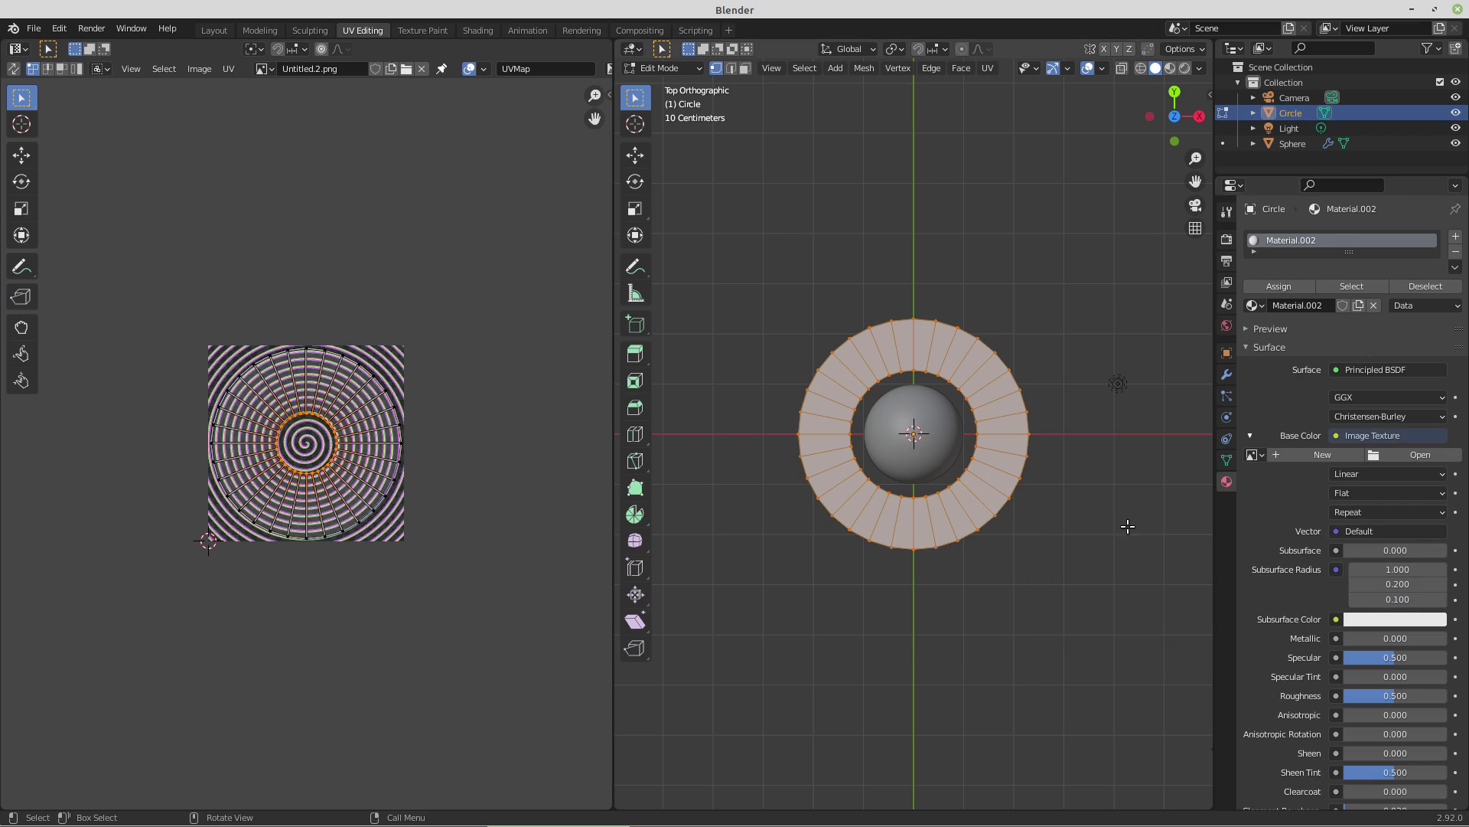
{"action": "left_click", "coordinate": [1263, 455]}
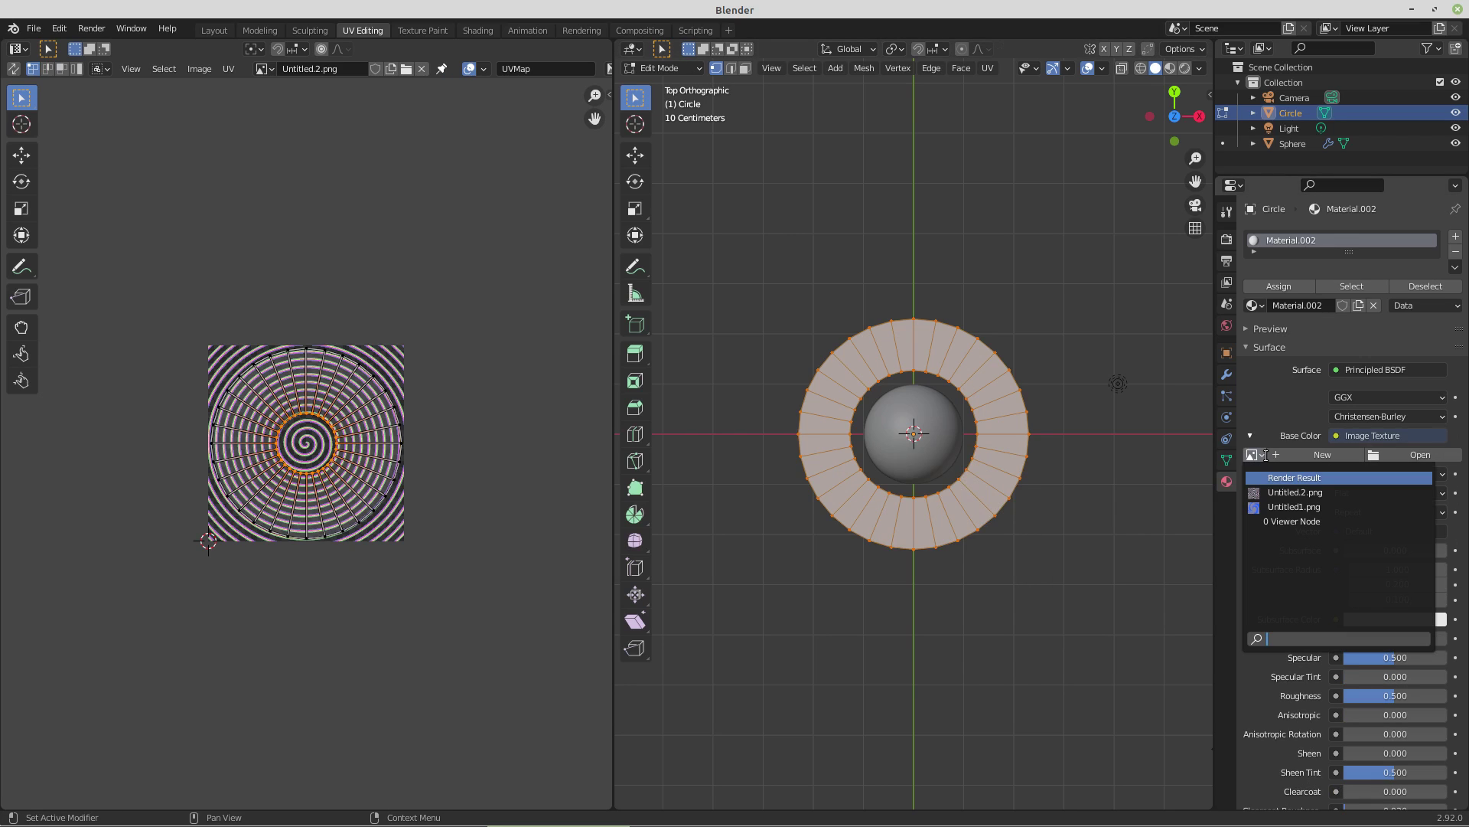
{"action": "left_click", "coordinate": [1273, 496]}
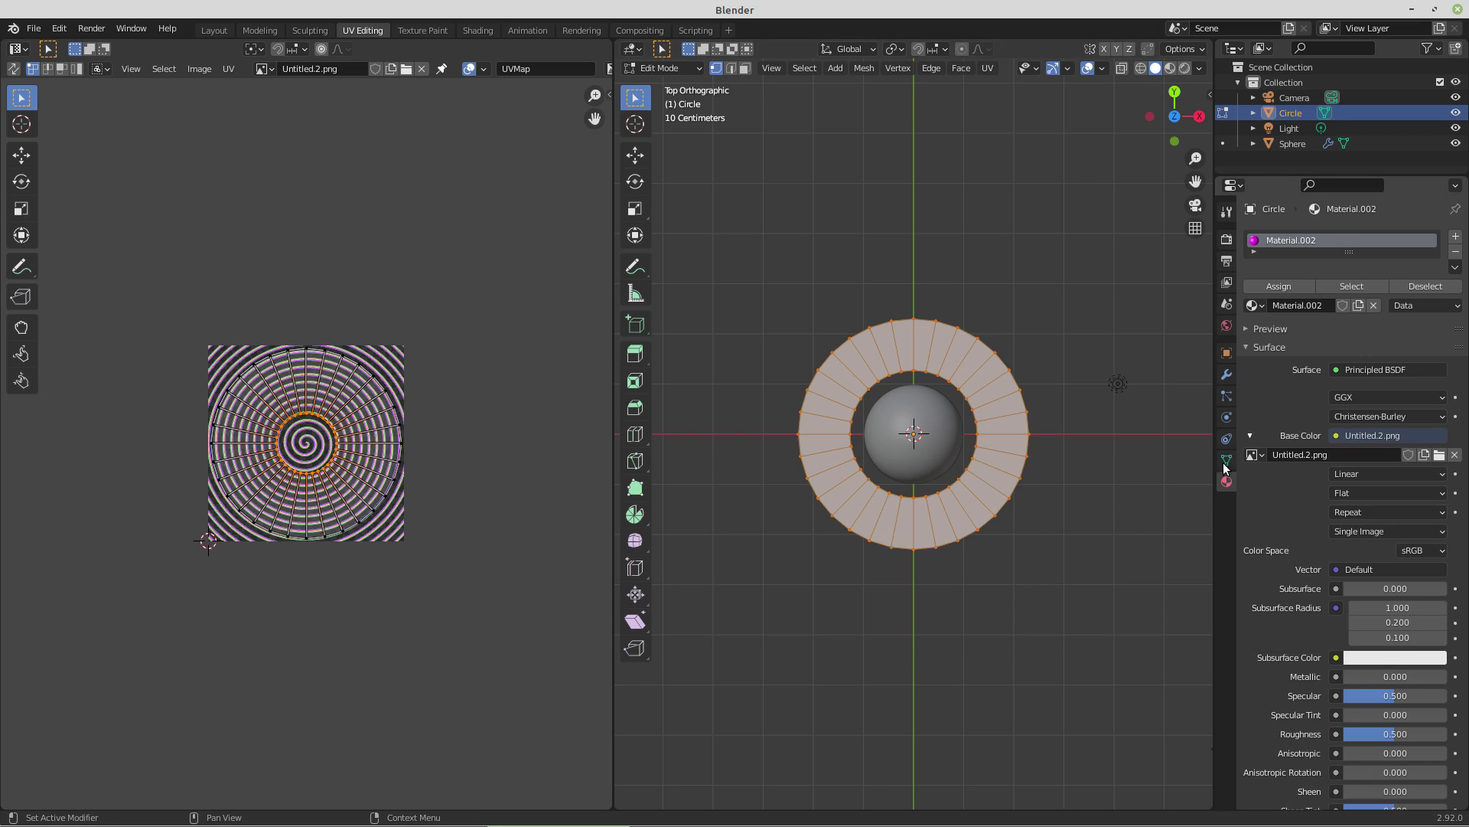
Step: In the Shading workspace, link the ring's image texture Alpha to the shader's Alpha and its Color to Emission
{"action": "left_click", "coordinate": [469, 28]}
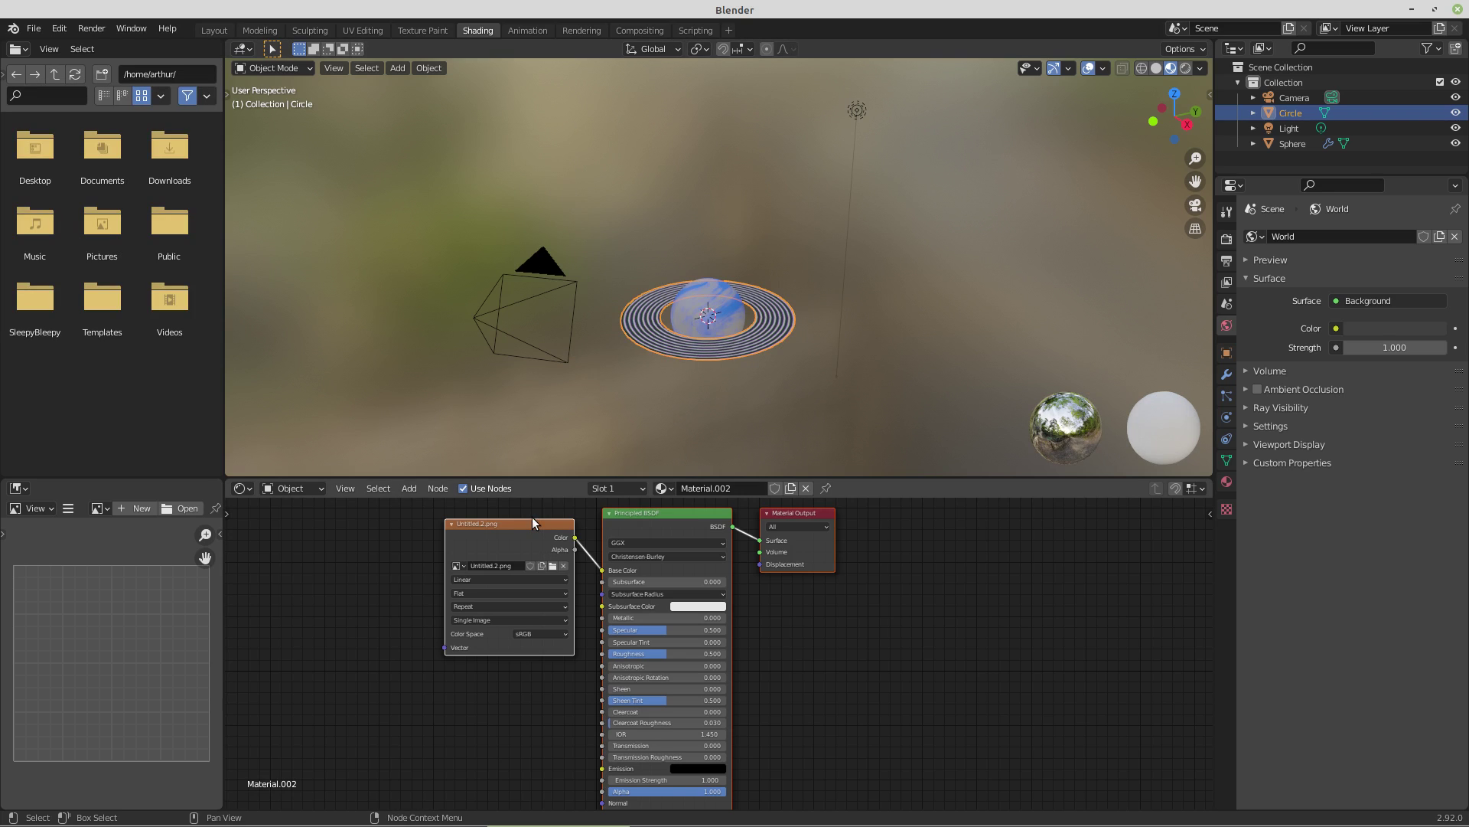
{"action": "left_click_drag", "start_coordinate": [527, 524], "coordinate": [378, 526]}
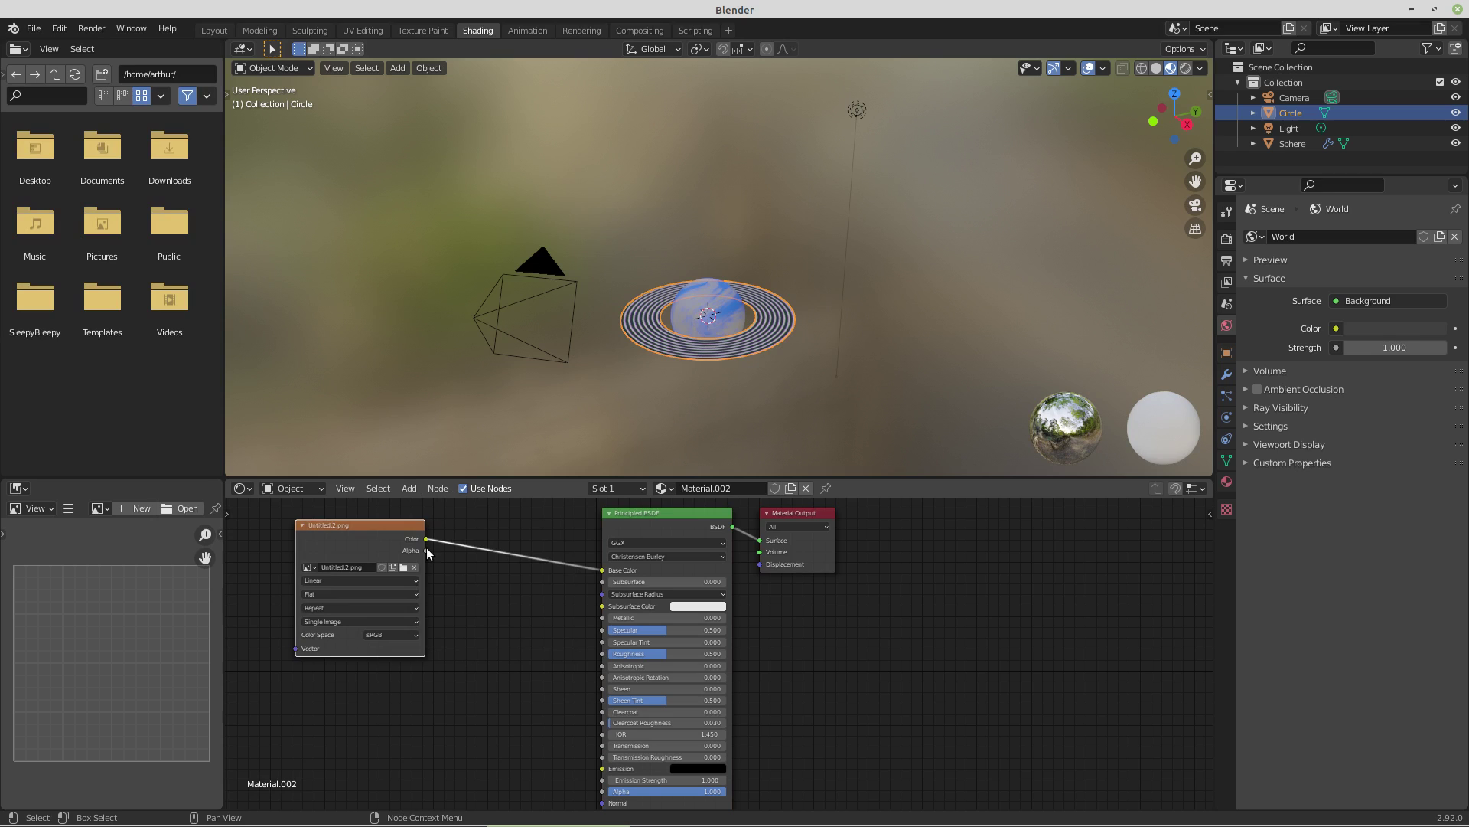
{"action": "left_click_drag", "start_coordinate": [426, 550], "coordinate": [603, 792]}
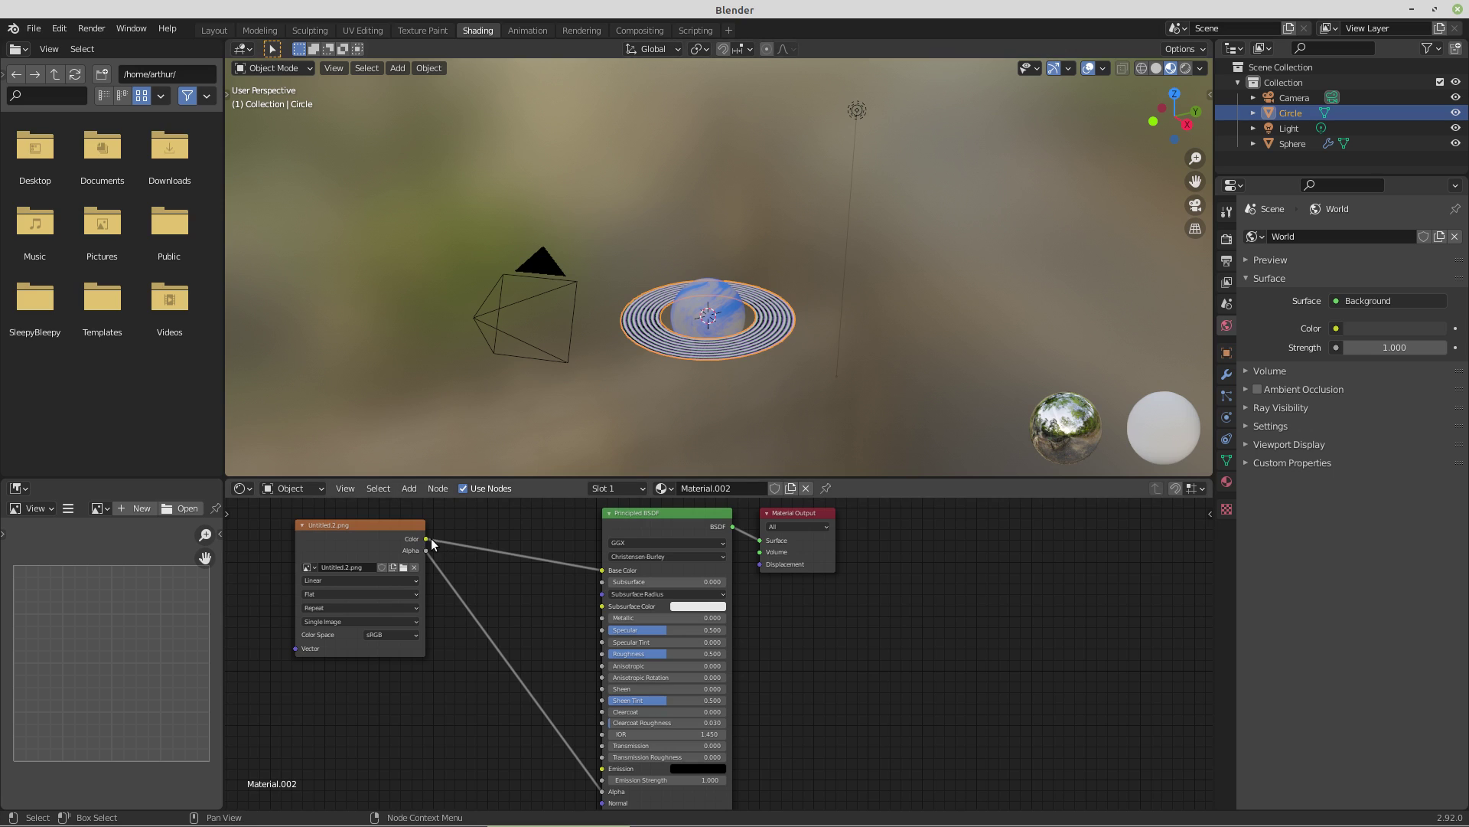
{"action": "left_click_drag", "start_coordinate": [426, 538], "coordinate": [602, 768]}
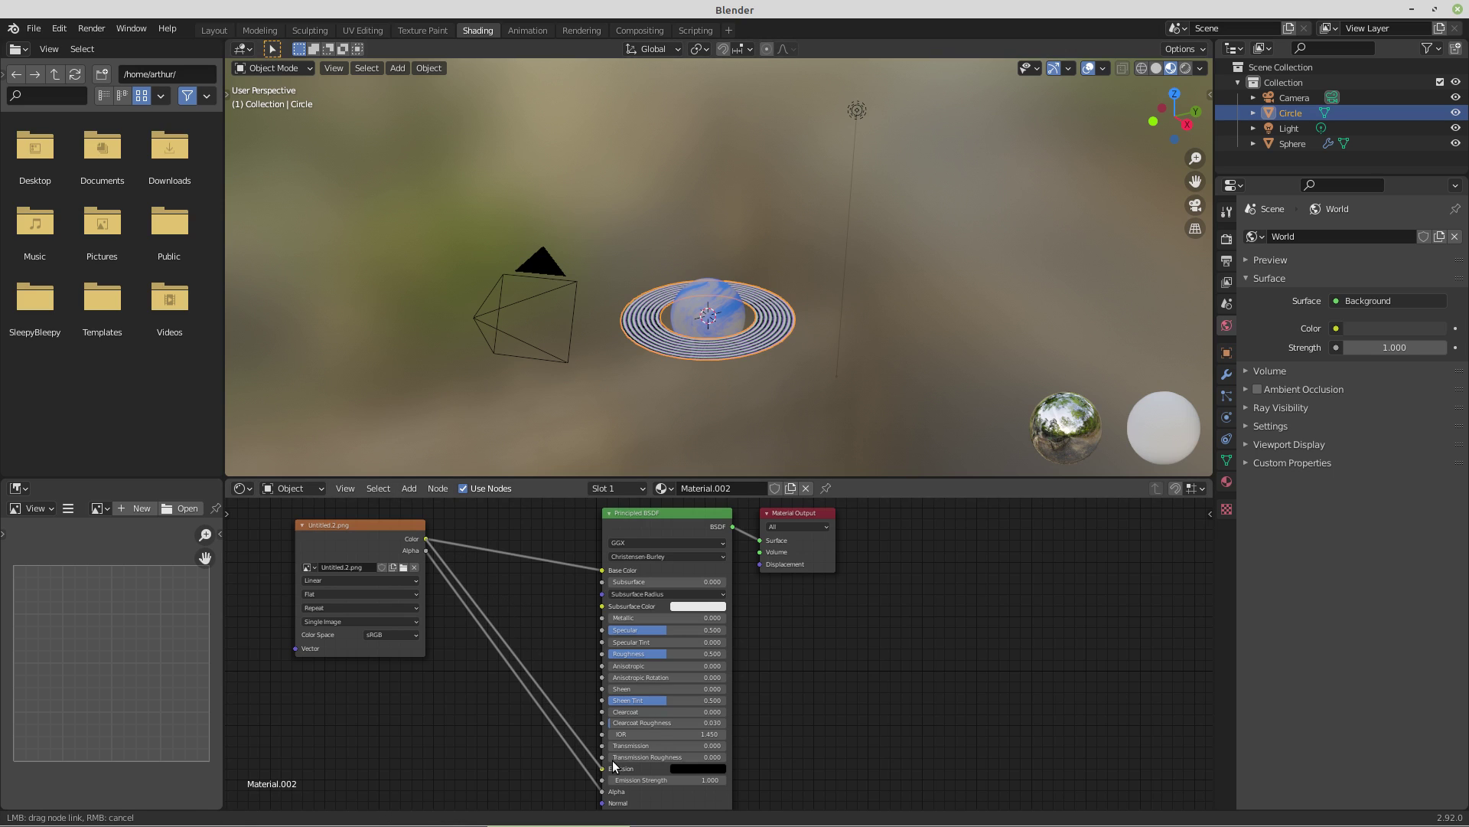
Step: Link the sphere's Untitled1.png texture Color to the Emission input of its Principled BSDF
{"action": "left_click", "coordinate": [702, 313]}
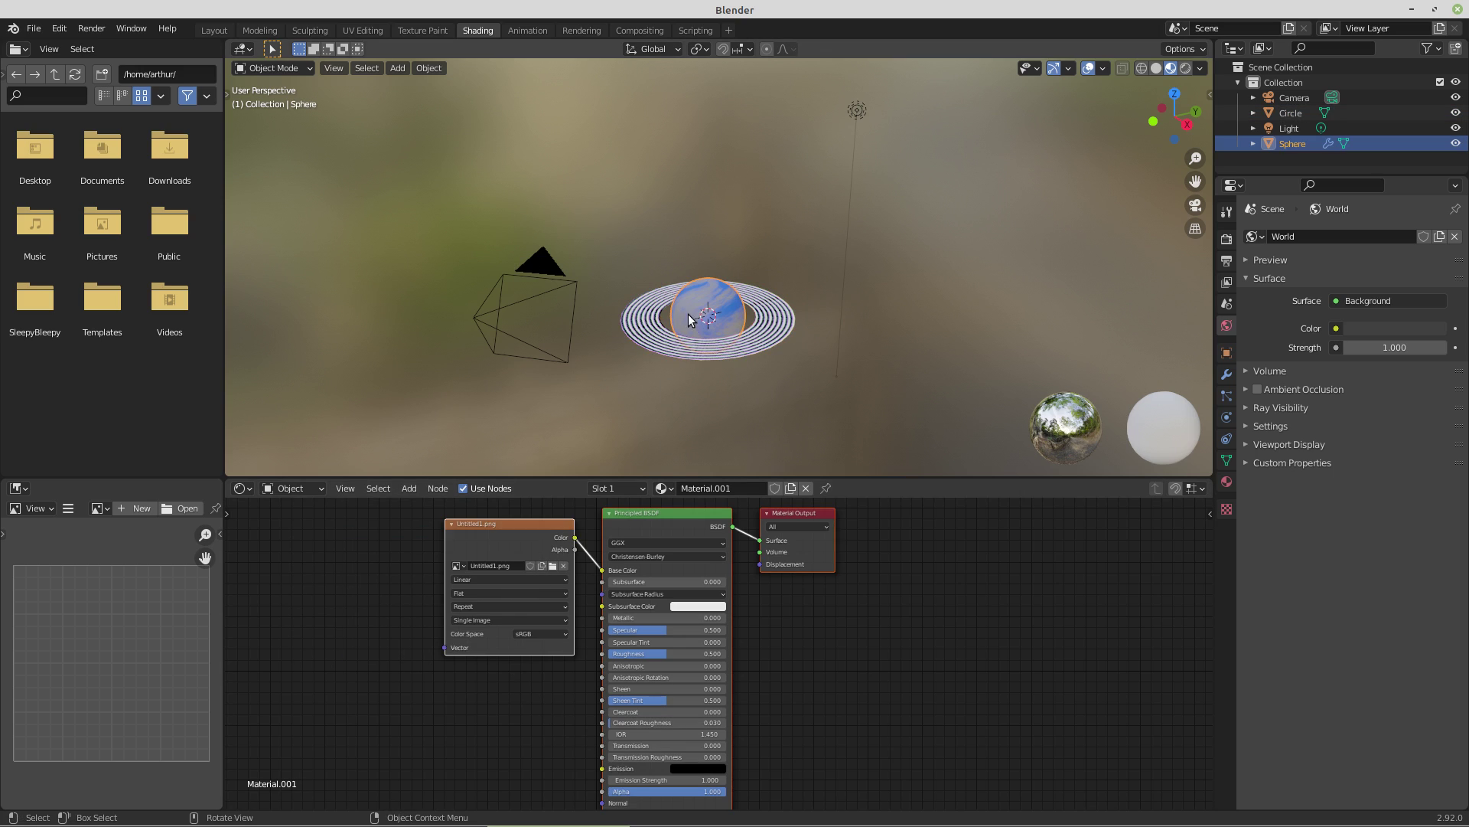
{"action": "left_click", "coordinate": [513, 523]}
{"action": "mouse_move", "coordinate": [513, 526]}
{"action": "left_mouse_down"}
{"action": "mouse_move", "coordinate": [385, 518]}
{"action": "mouse_move", "coordinate": [488, 608]}
{"action": "mouse_move", "coordinate": [582, 769]}
{"action": "mouse_move", "coordinate": [602, 769]}
{"action": "left_mouse_up"}
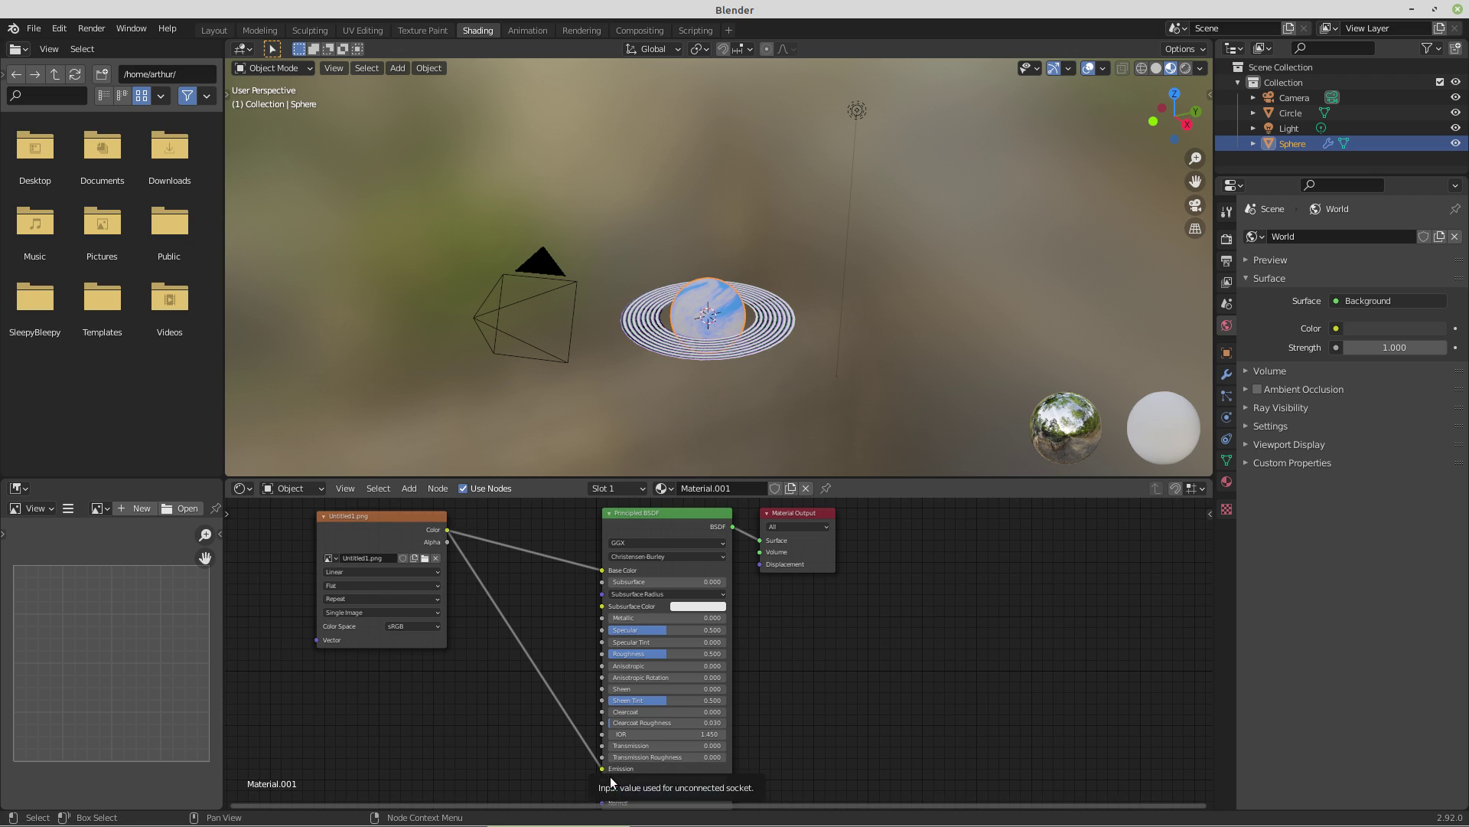
Step: Lower the Emission Strength of the sphere's material to 0.300
{"action": "left_click", "coordinate": [612, 780]}
{"action": "left_click", "coordinate": [612, 780]}
{"action": "left_click", "coordinate": [612, 780]}
{"action": "left_click", "coordinate": [613, 779]}
{"action": "left_click", "coordinate": [613, 780]}
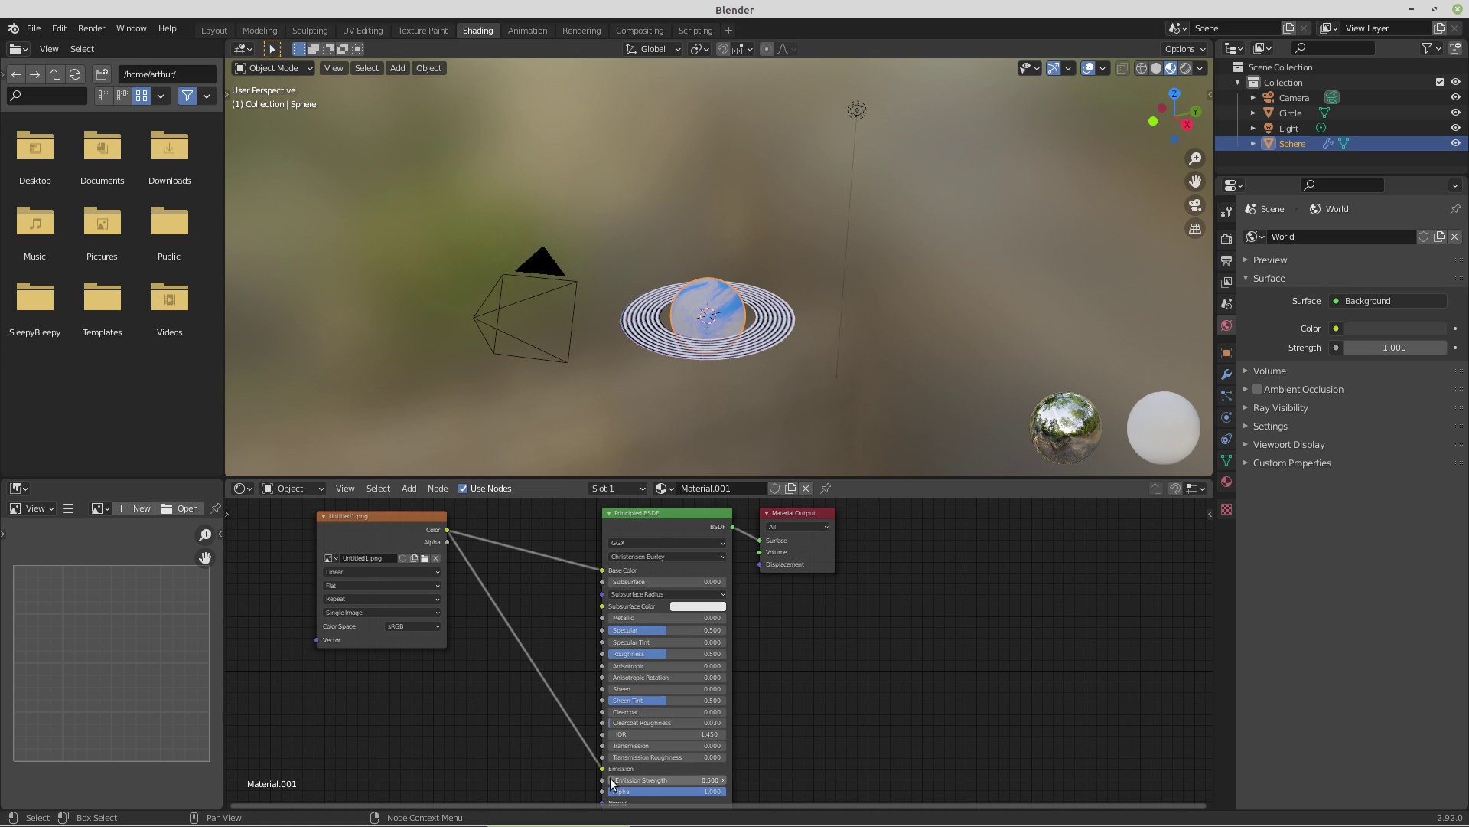
{"action": "left_click", "coordinate": [612, 780]}
{"action": "left_click", "coordinate": [612, 780]}
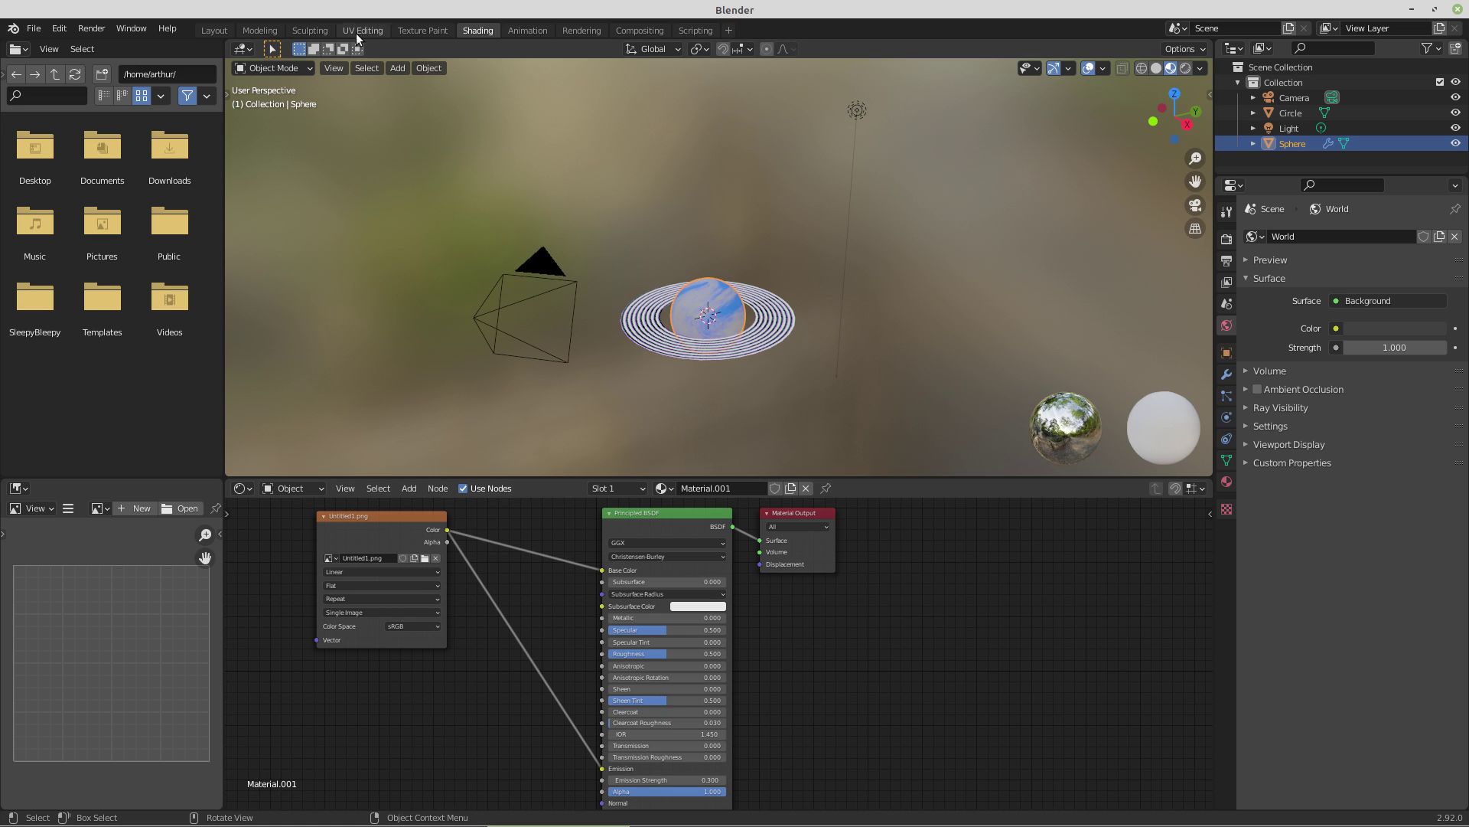
Step: Look through the camera in the Modeling workspace's Object Mode and select the camera
{"action": "left_click", "coordinate": [260, 30]}
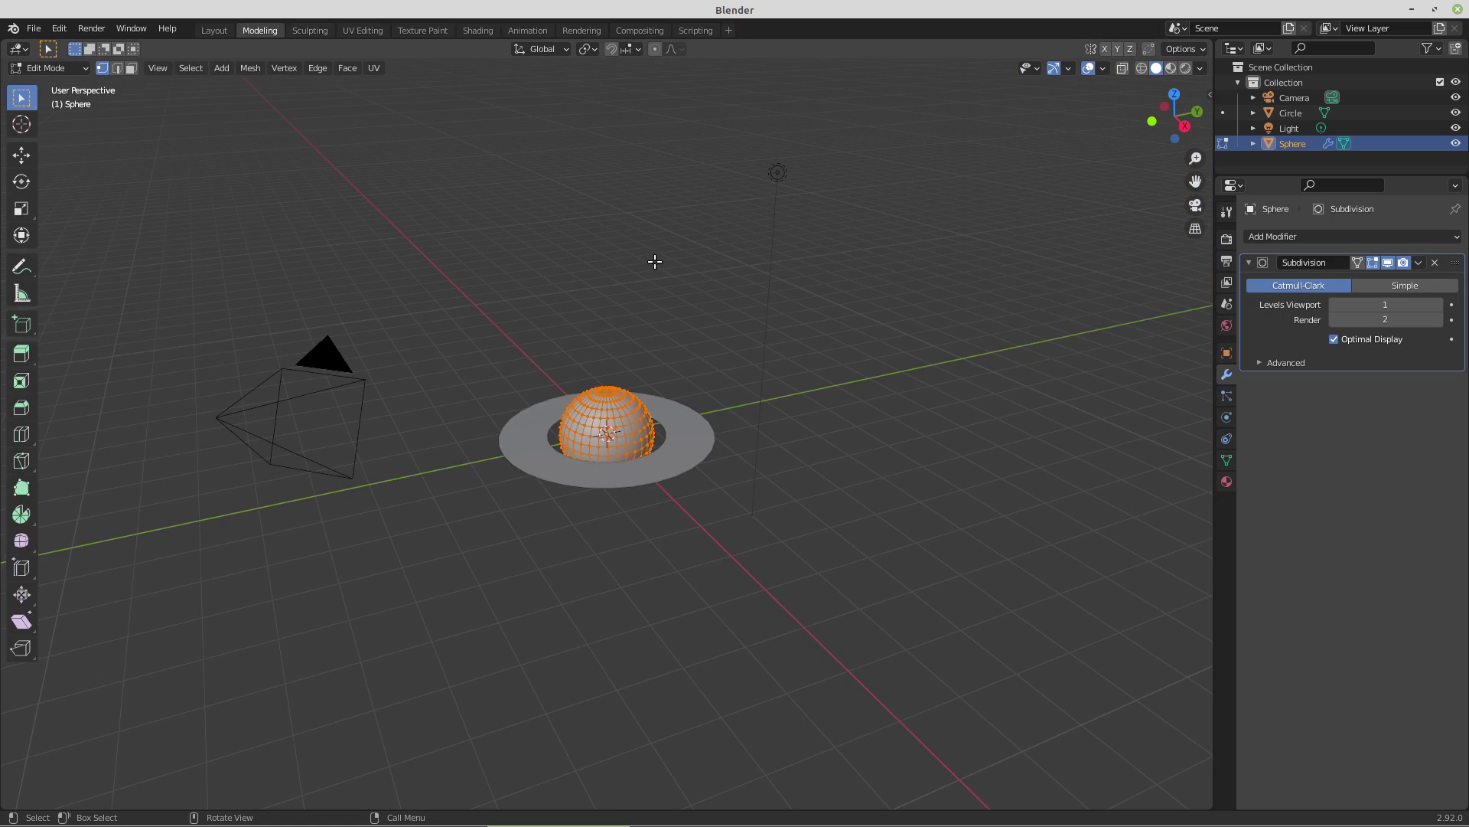
{"action": "key", "text": "Tab"}
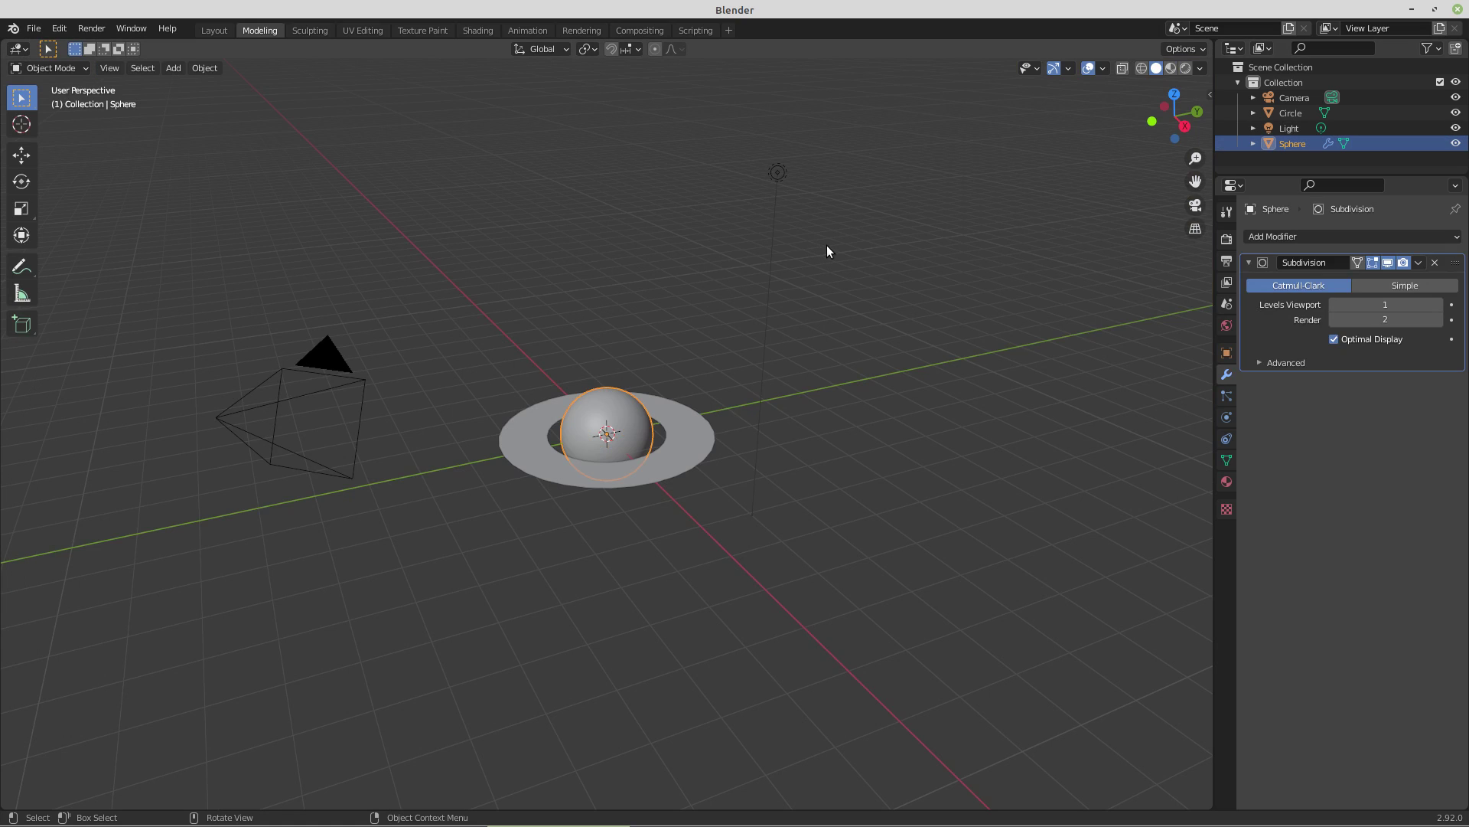
{"action": "scroll", "coordinate": [826, 251], "scroll_direction": "up", "scroll_amount": 2}
{"action": "key", "text": "KP_0"}
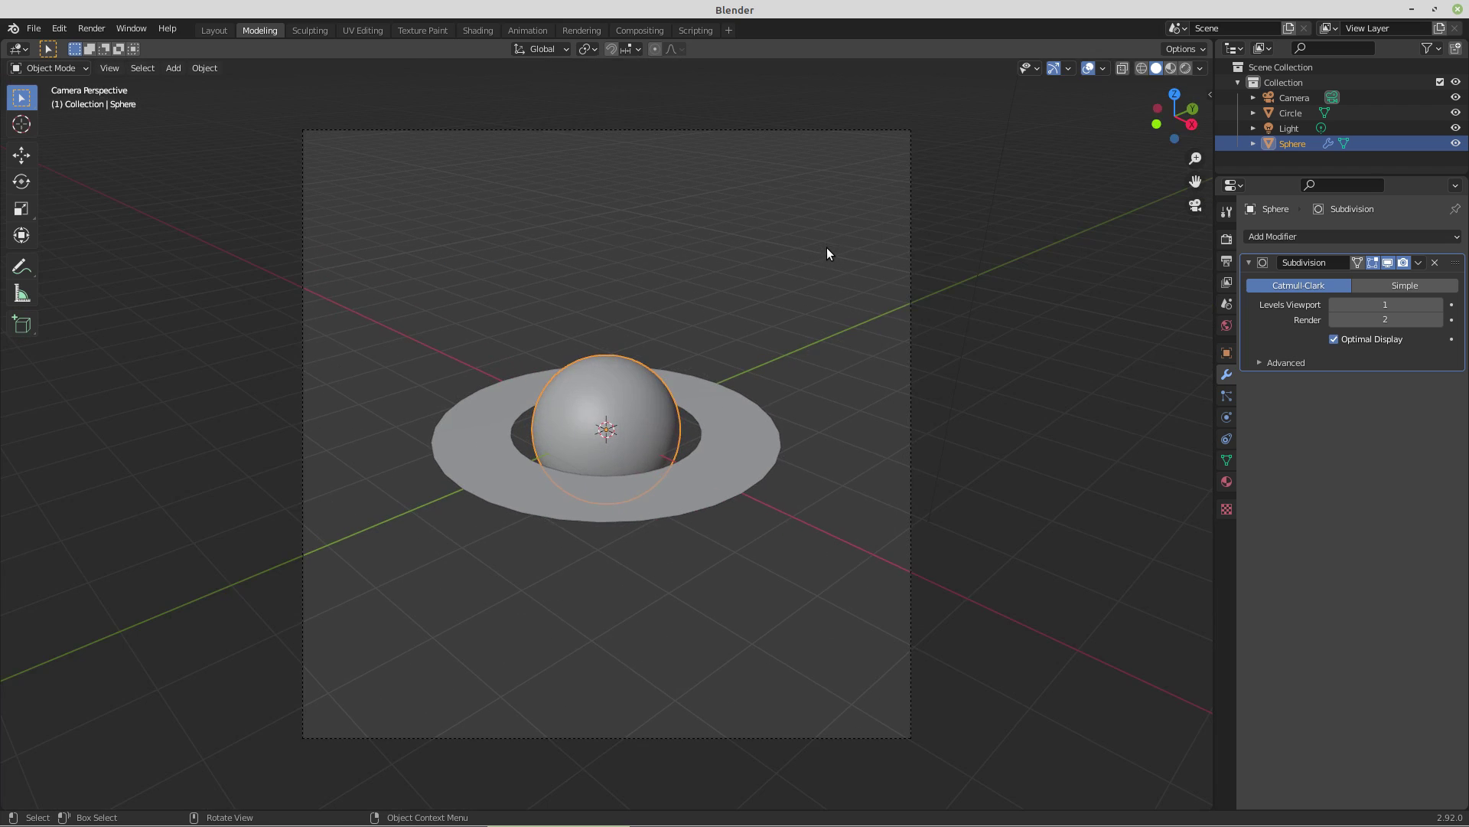
{"action": "left_click", "coordinate": [909, 292]}
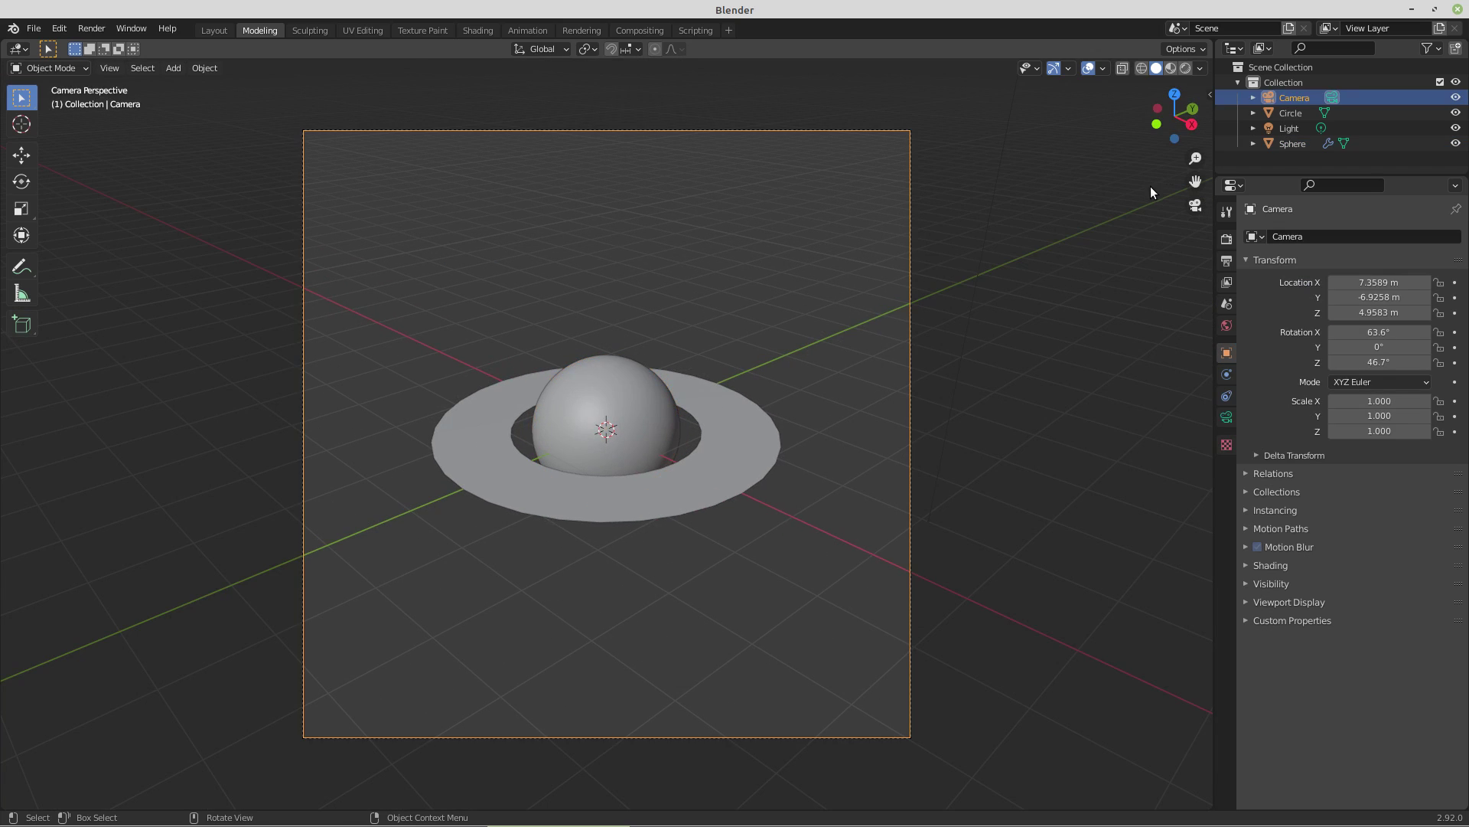
Step: Lock the camera to the view and orbit it to a lower angle on the ringed sphere
{"action": "left_click", "coordinate": [1209, 94]}
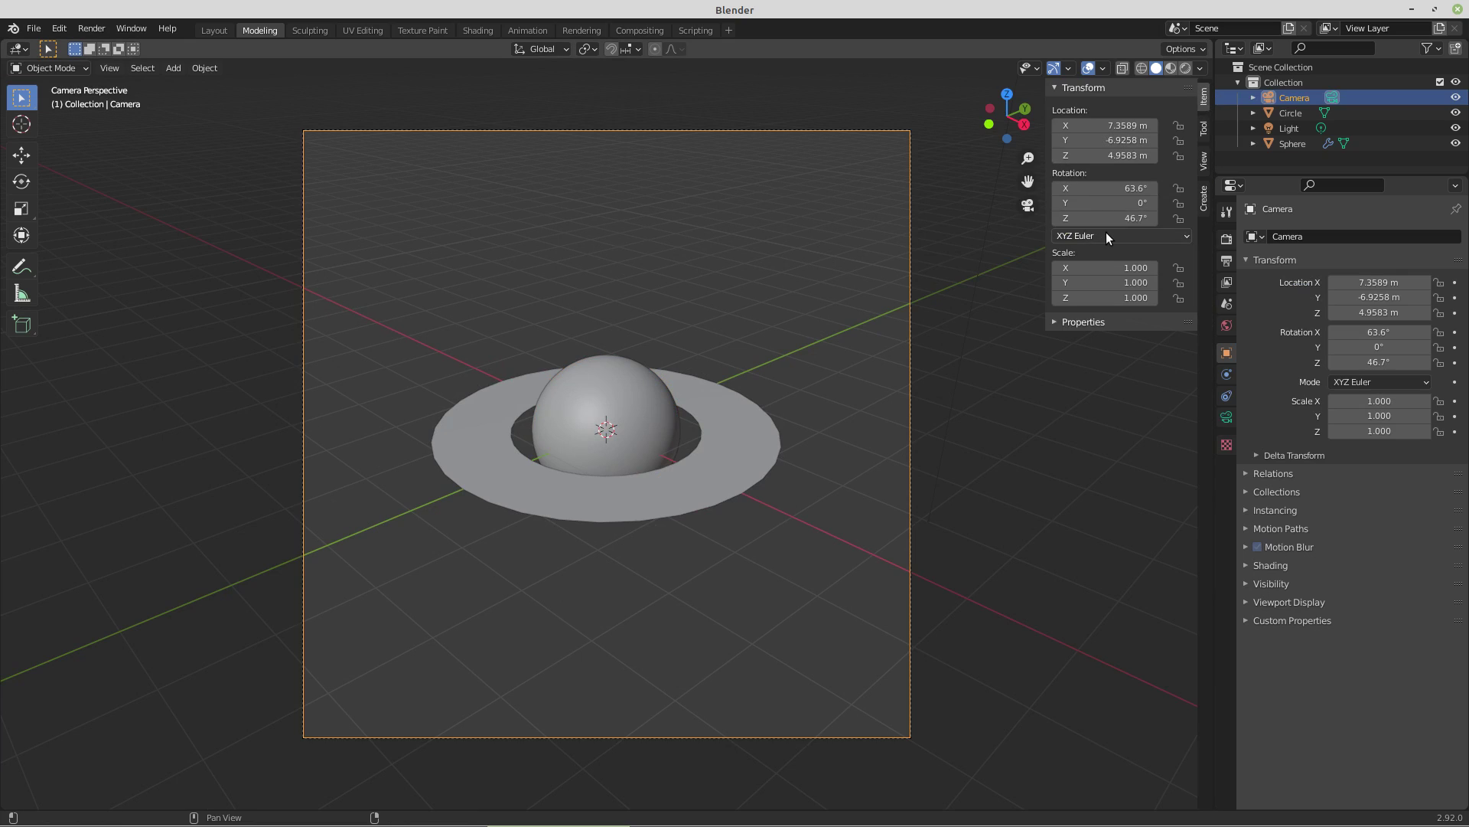
{"action": "left_click", "coordinate": [1205, 158]}
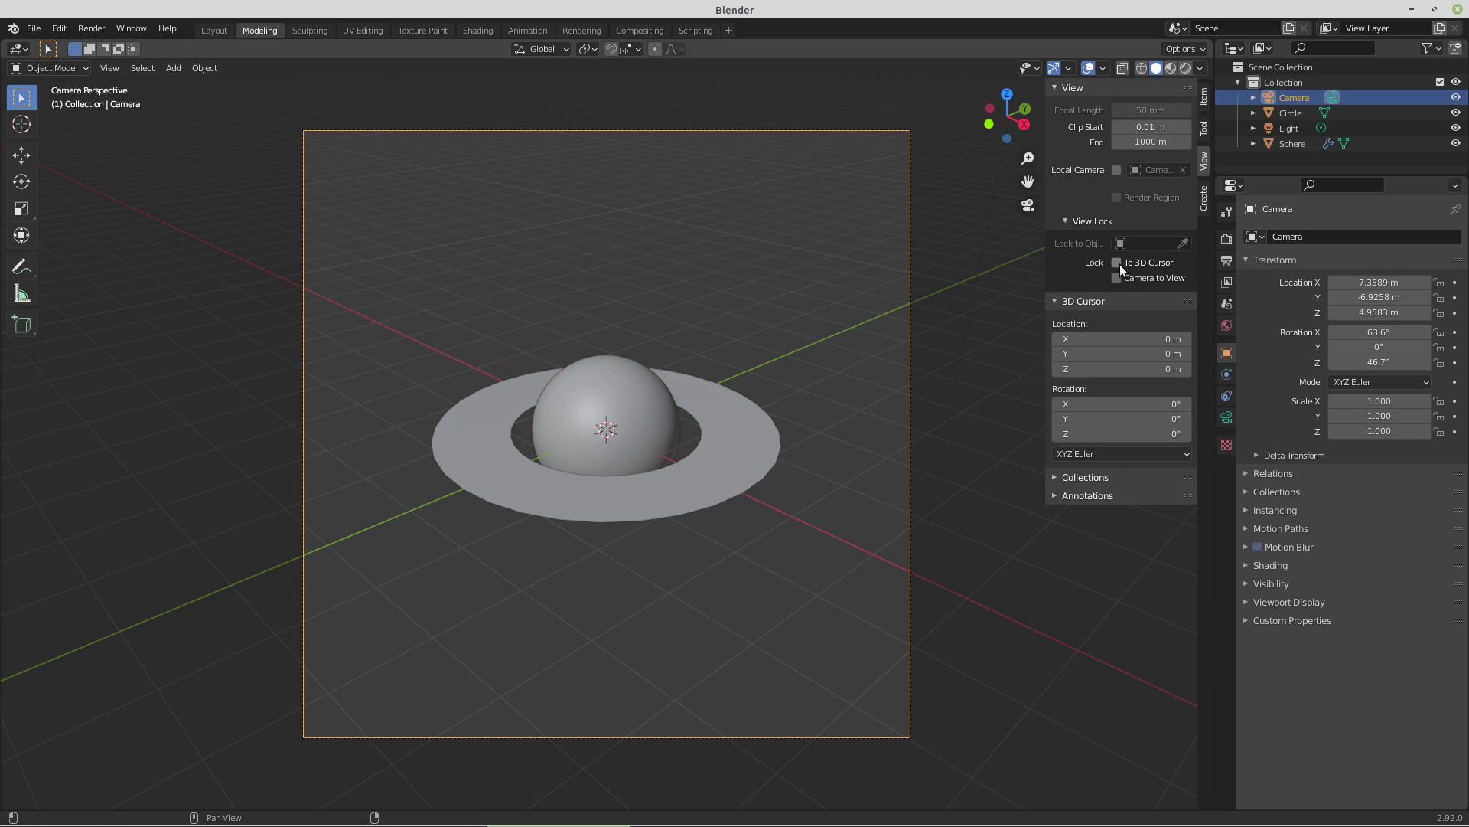
{"action": "left_click", "coordinate": [1118, 278]}
{"action": "mouse_move", "coordinate": [840, 525]}
{"action": "middle_mouse_down"}
{"action": "mouse_move", "coordinate": [852, 489]}
{"action": "mouse_move", "coordinate": [856, 511]}
{"action": "middle_mouse_up"}
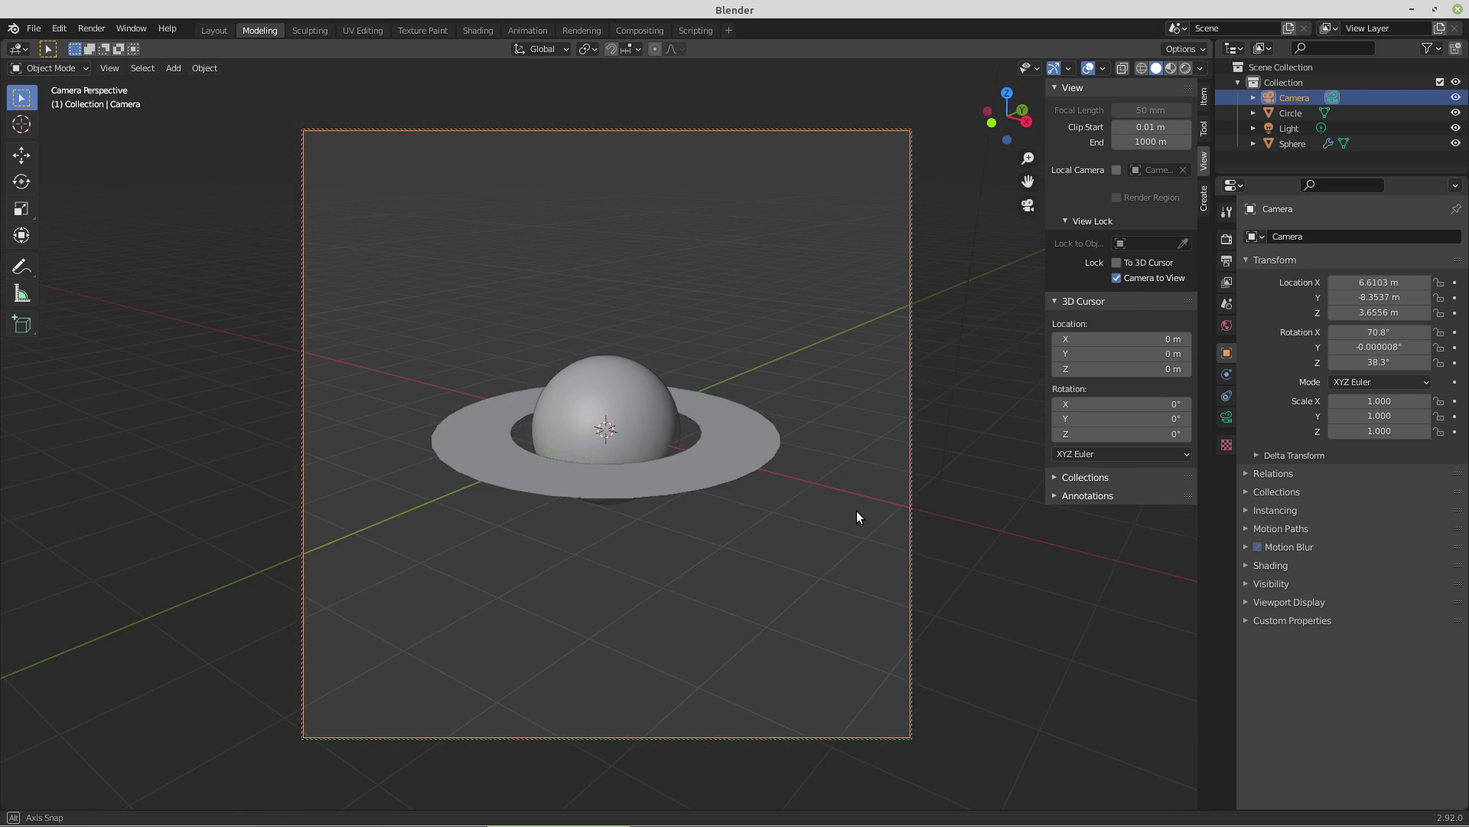
Step: Select the sphere and the ring and rotate them together so the ring tilts diagonally in the camera view
{"action": "left_click", "coordinate": [567, 409]}
{"action": "left_click", "coordinate": [591, 484], "text": "shift"}
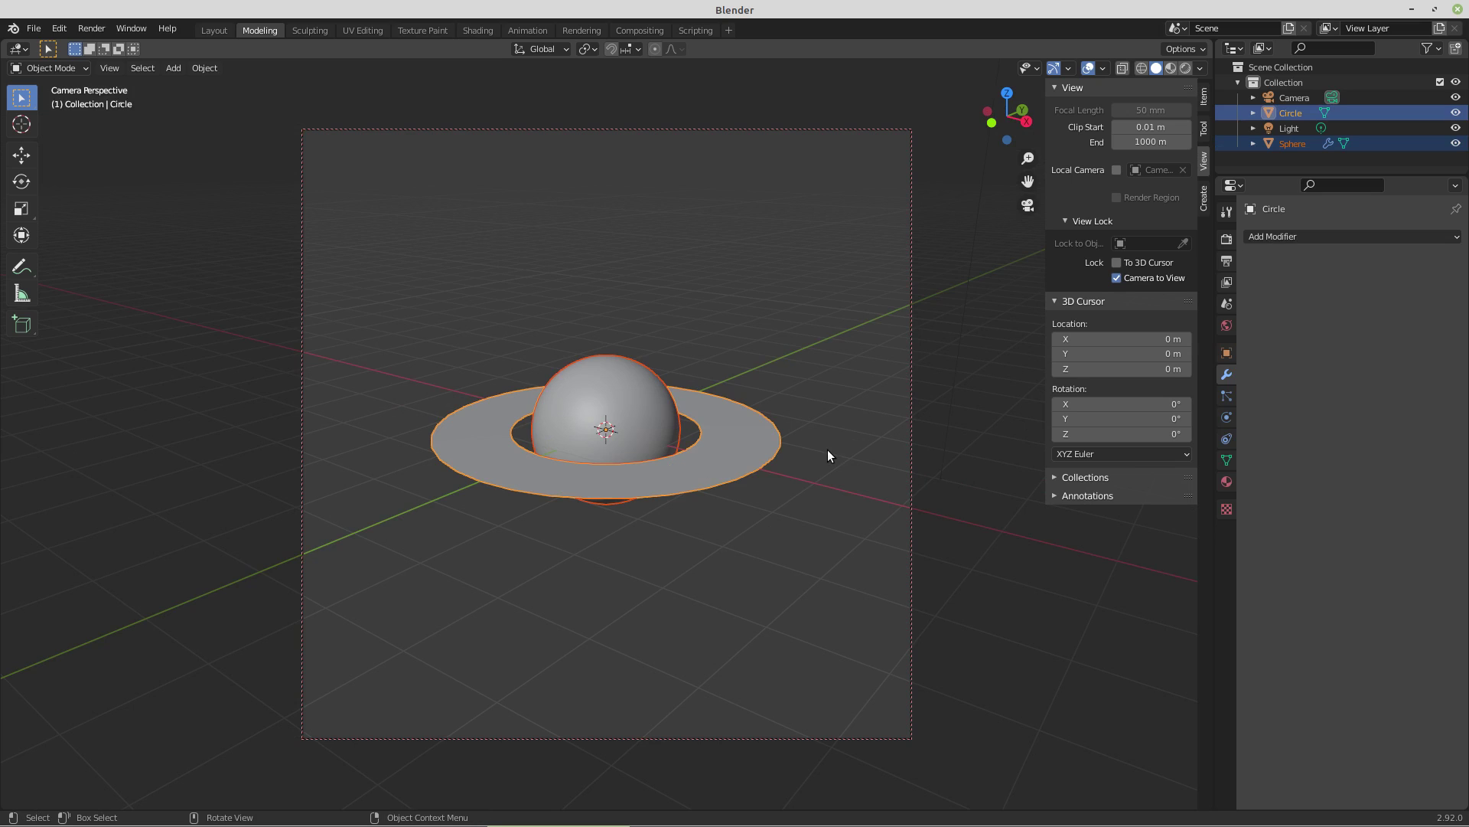
{"action": "key", "text": "r"}
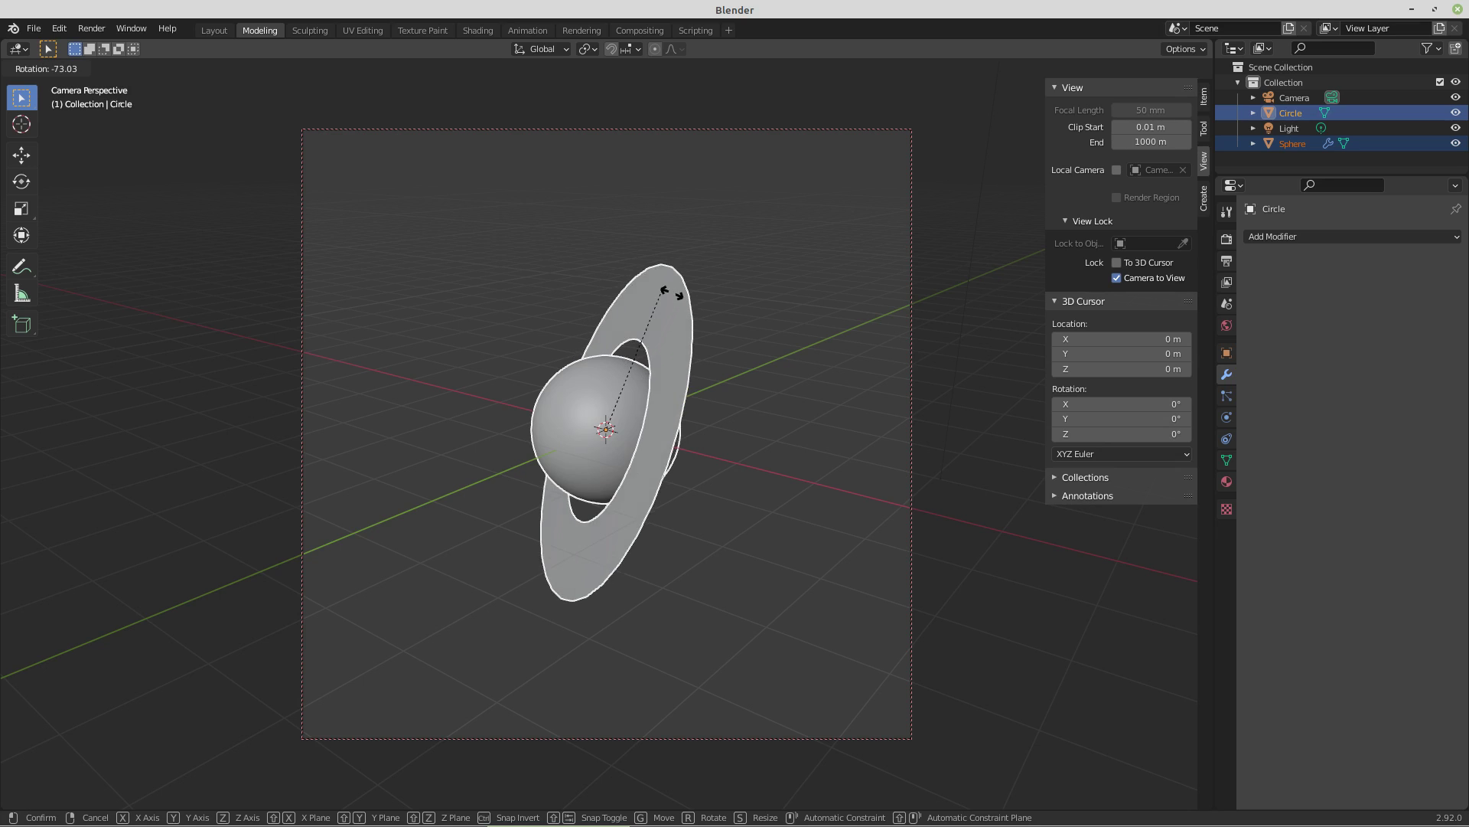
{"action": "left_click", "coordinate": [704, 304]}
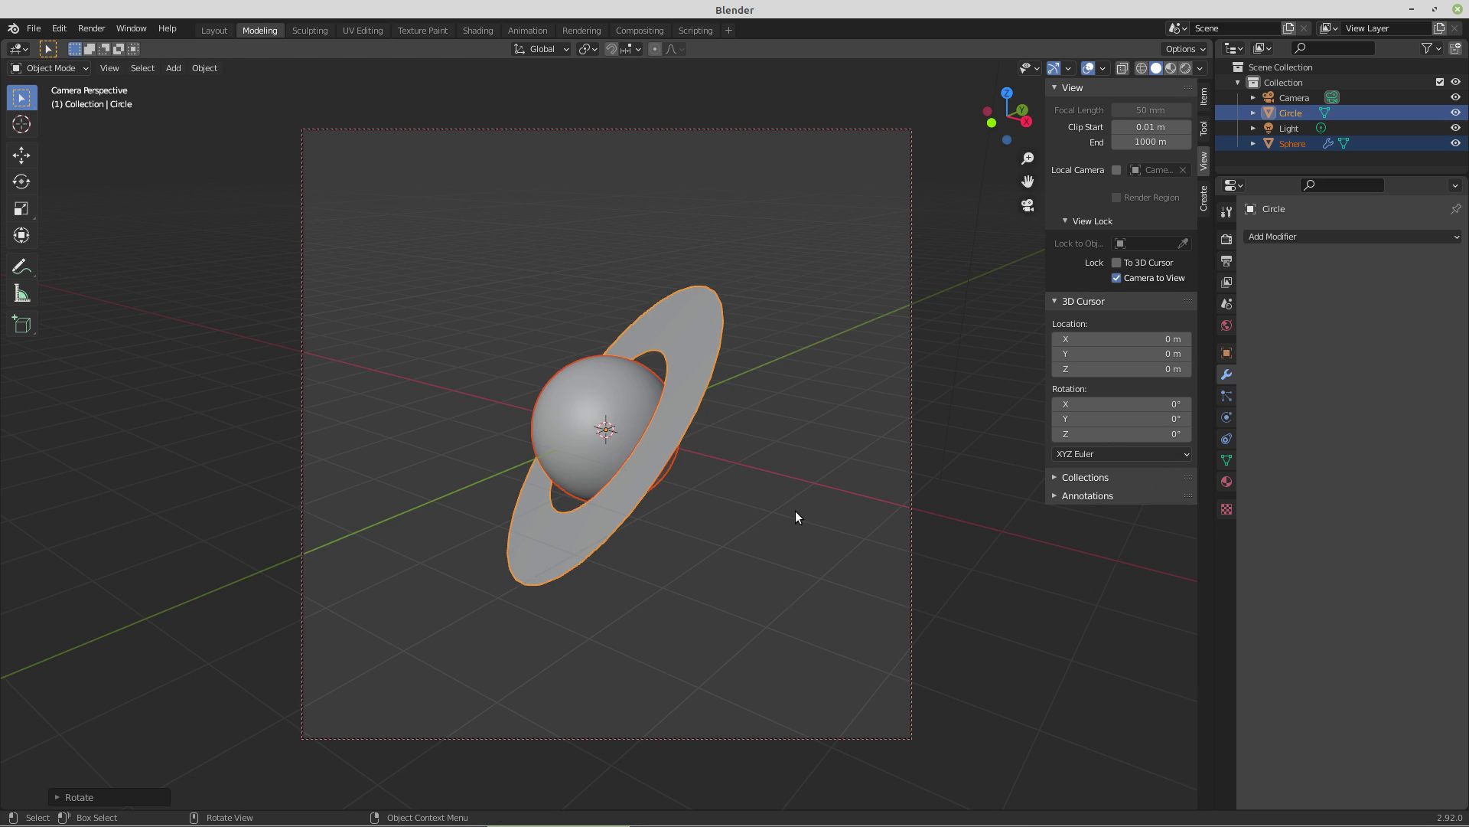
Step: Reposition the locked camera to show the ring crossing in front of the sphere, with the planet filling the frame
{"action": "middle_click_drag", "start_coordinate": [795, 512], "coordinate": [731, 514]}
{"action": "scroll", "coordinate": [629, 514], "scroll_direction": "up", "scroll_amount": 3}
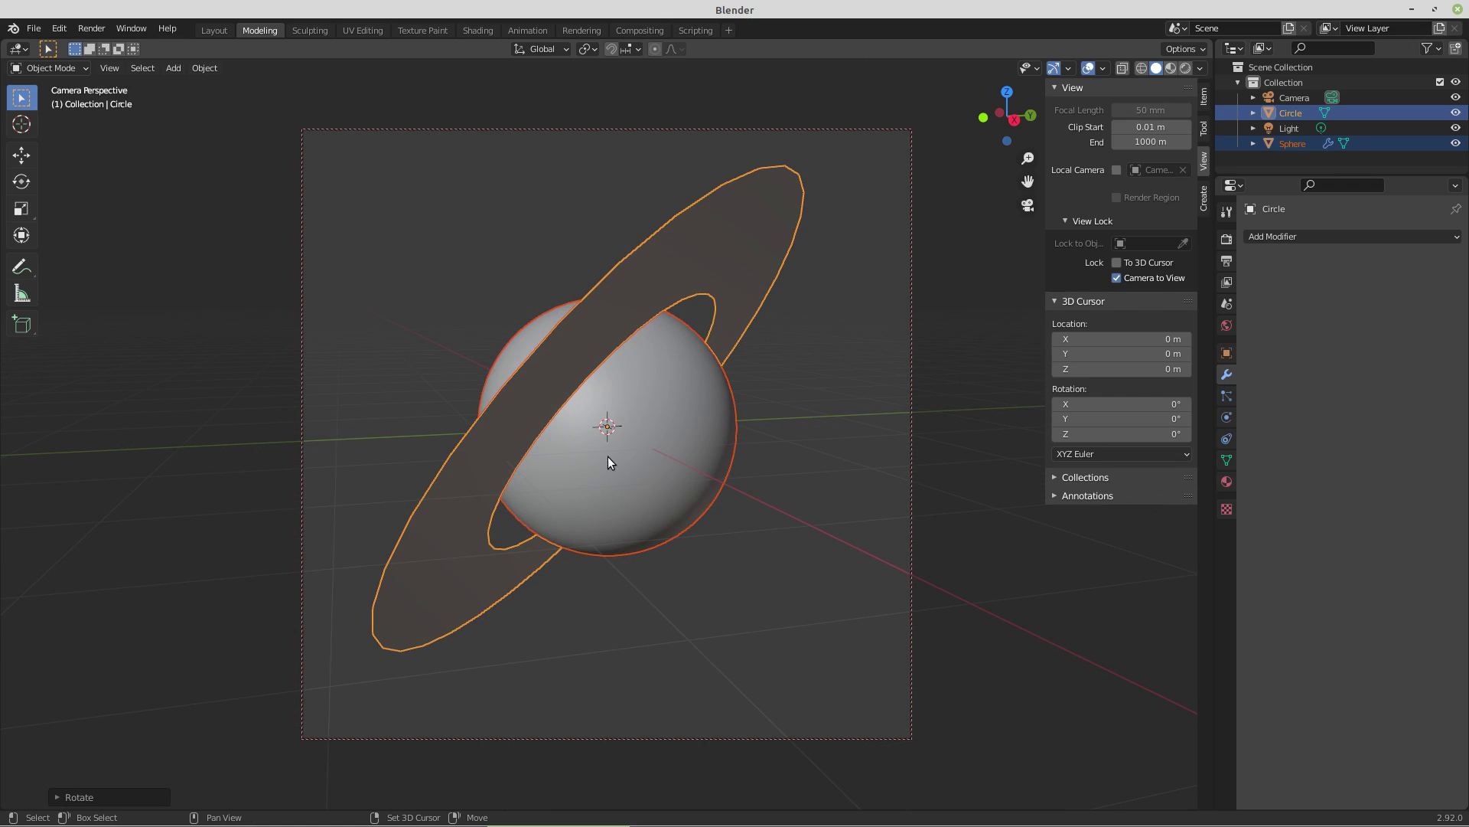
{"action": "mouse_move", "coordinate": [608, 456]}
{"action": "middle_mouse_down"}
{"action": "mouse_move", "coordinate": [626, 482]}
{"action": "mouse_move", "coordinate": [636, 460]}
{"action": "middle_mouse_up"}
{"action": "scroll", "coordinate": [632, 478], "scroll_direction": "up", "scroll_amount": 1}
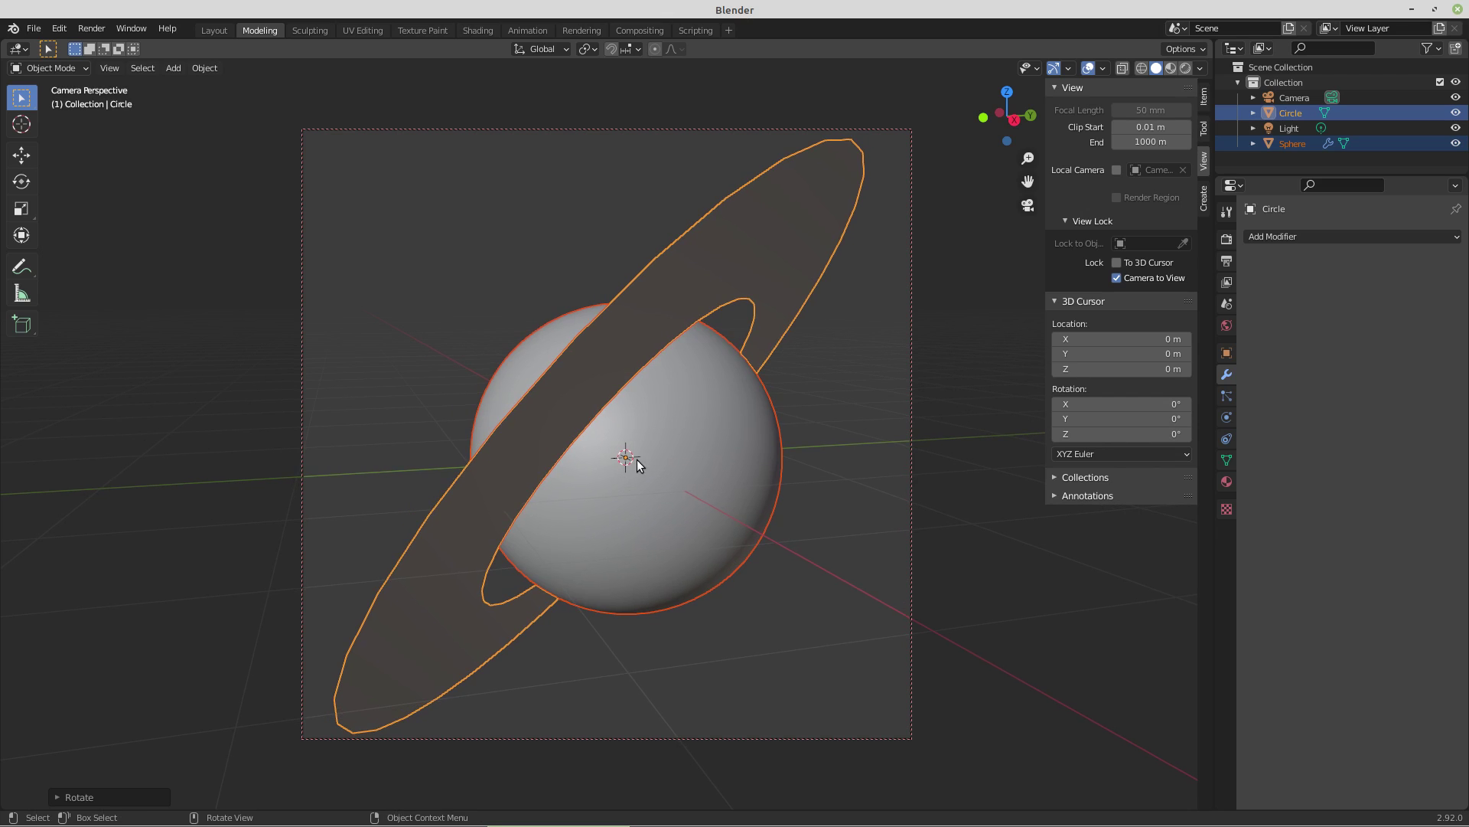
Step: Add a Subdivision Surface modifier to the ring to smooth its edges
{"action": "left_click", "coordinate": [678, 304]}
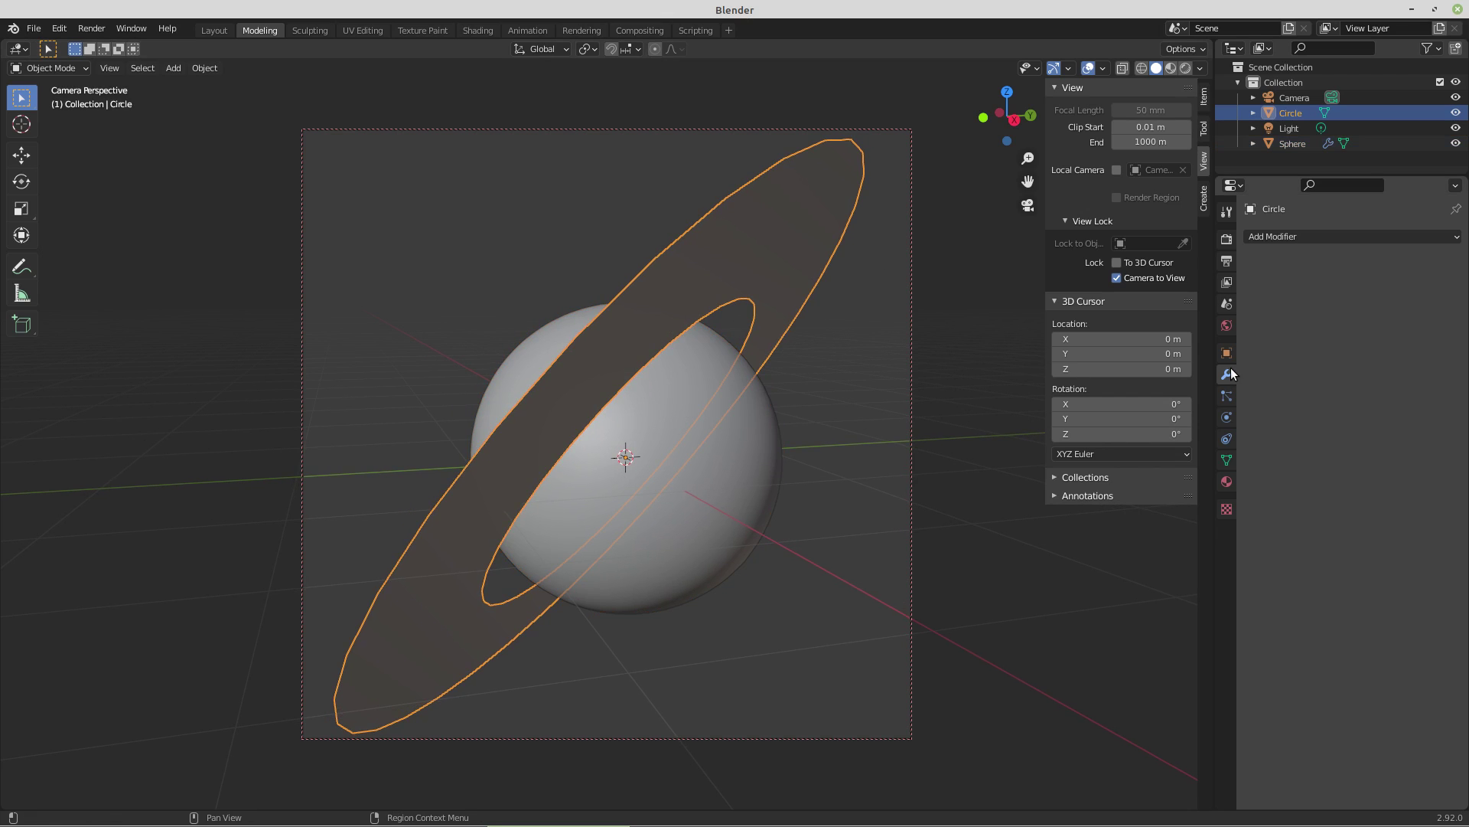
{"action": "left_click", "coordinate": [1293, 234]}
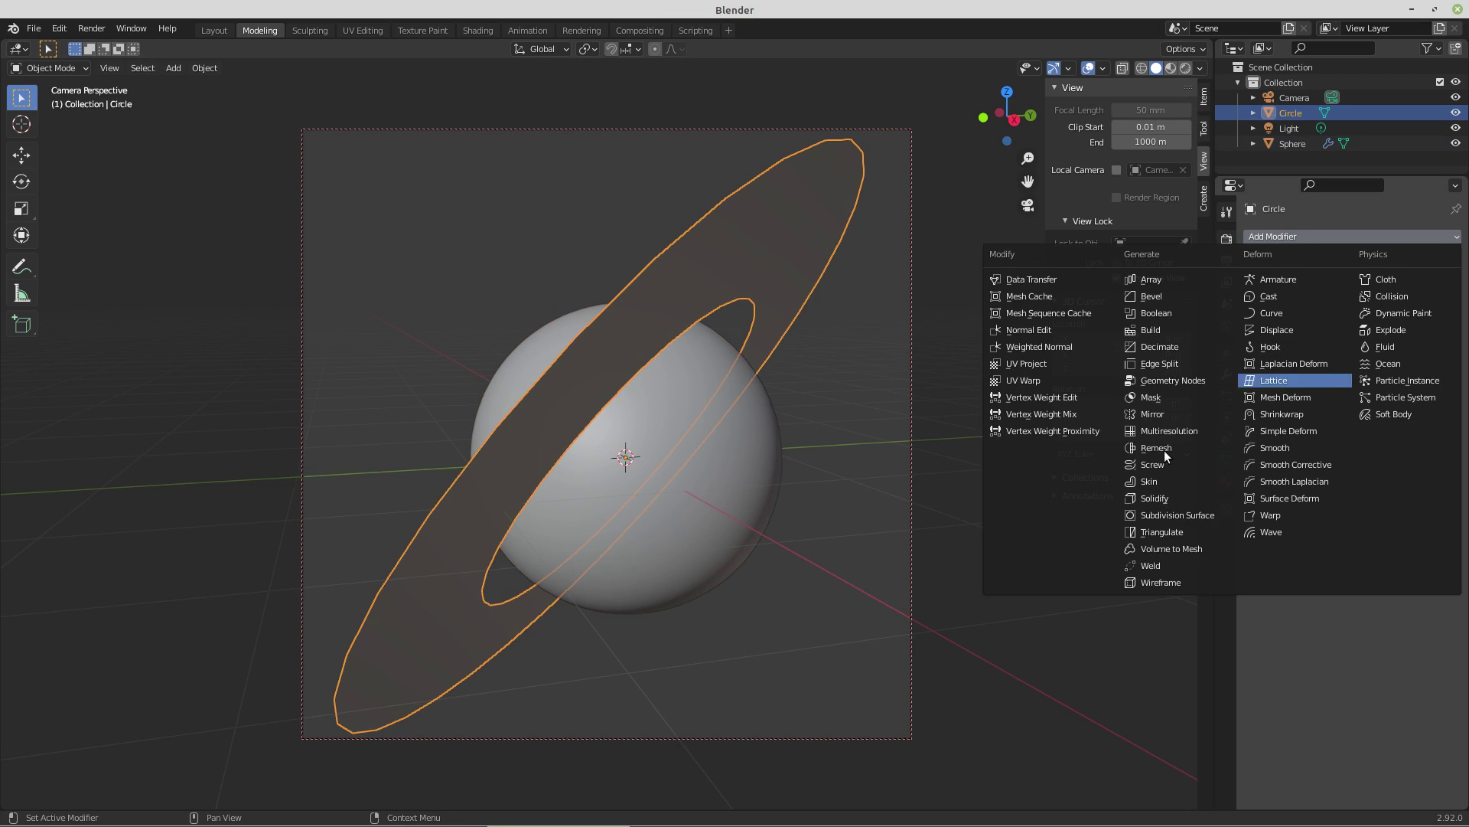
{"action": "left_click", "coordinate": [1171, 514]}
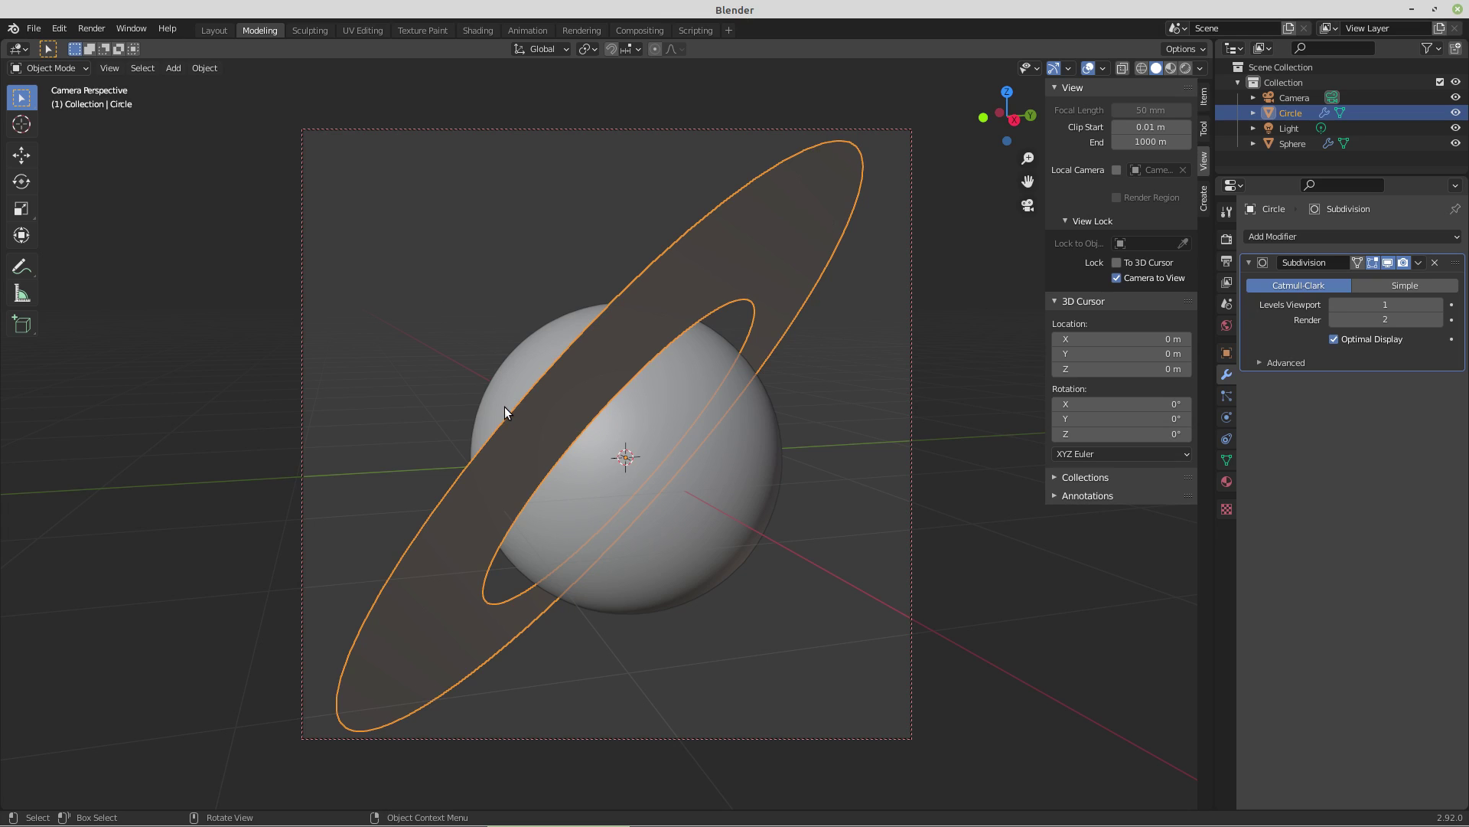
Step: Render the planet, save the result as planet.png on the Desktop, and close the render window
{"action": "key", "text": "F12"}
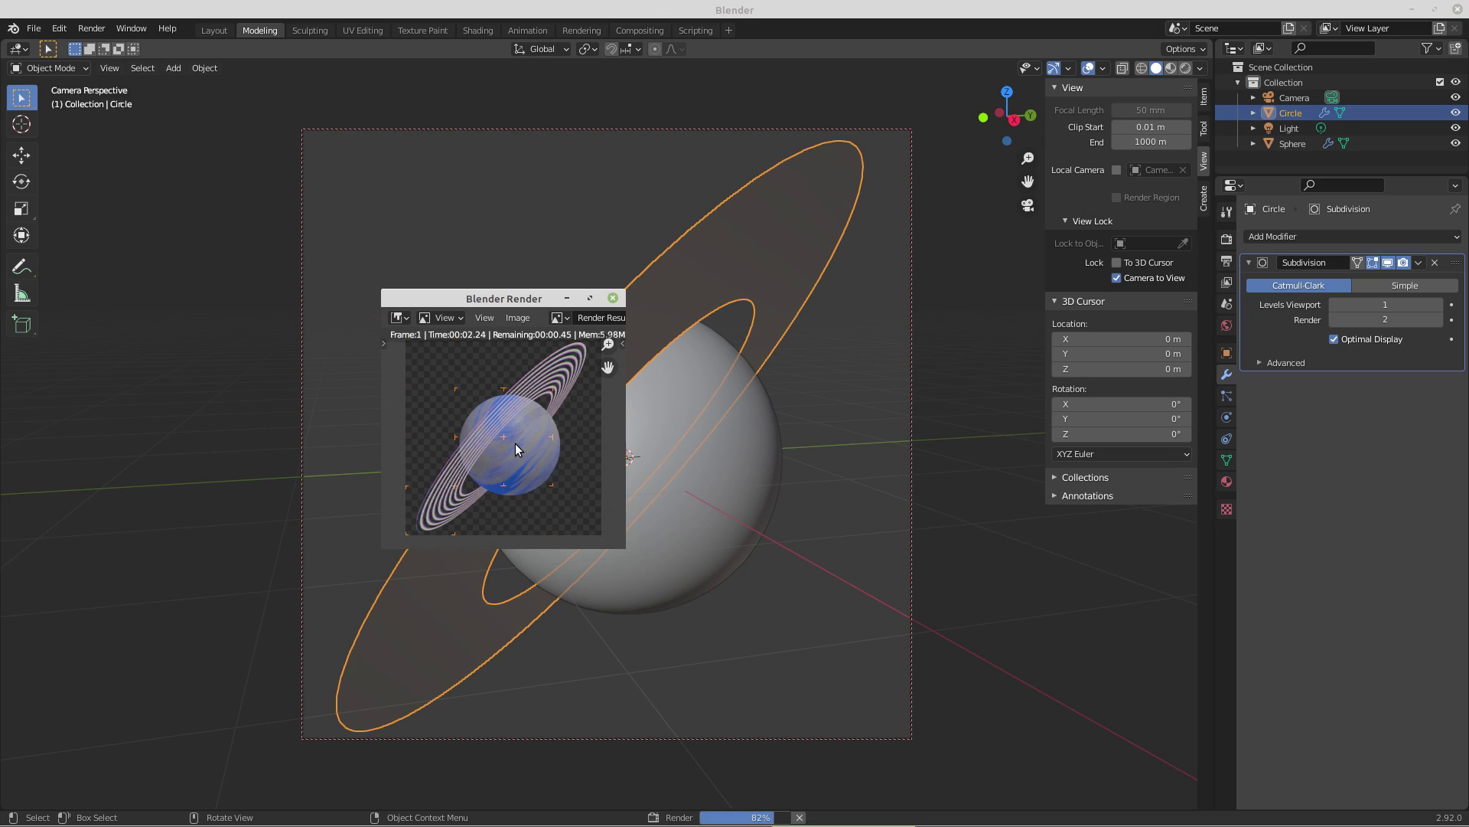
{"action": "left_click", "coordinate": [518, 318]}
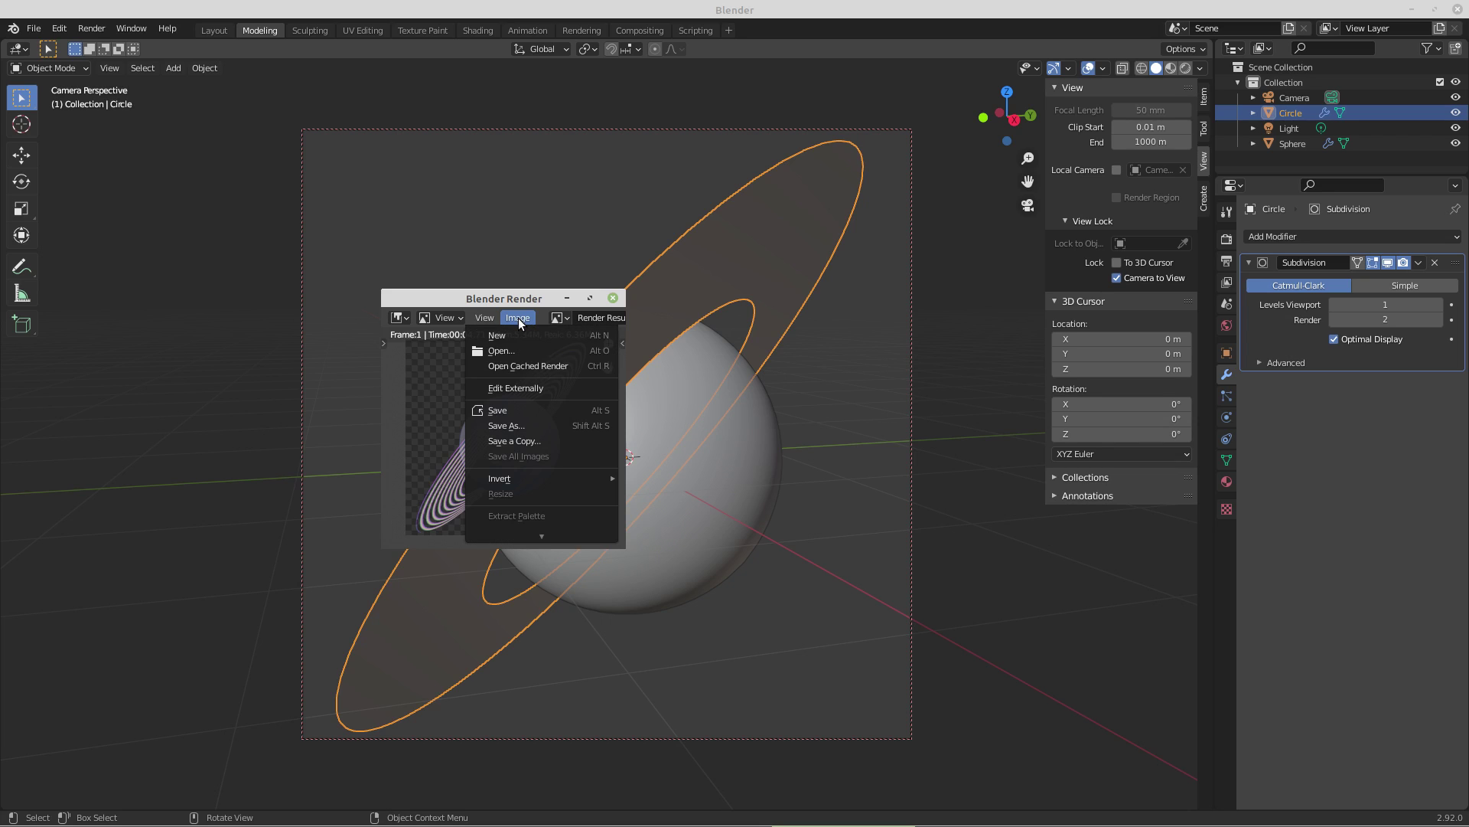
{"action": "left_click", "coordinate": [505, 426]}
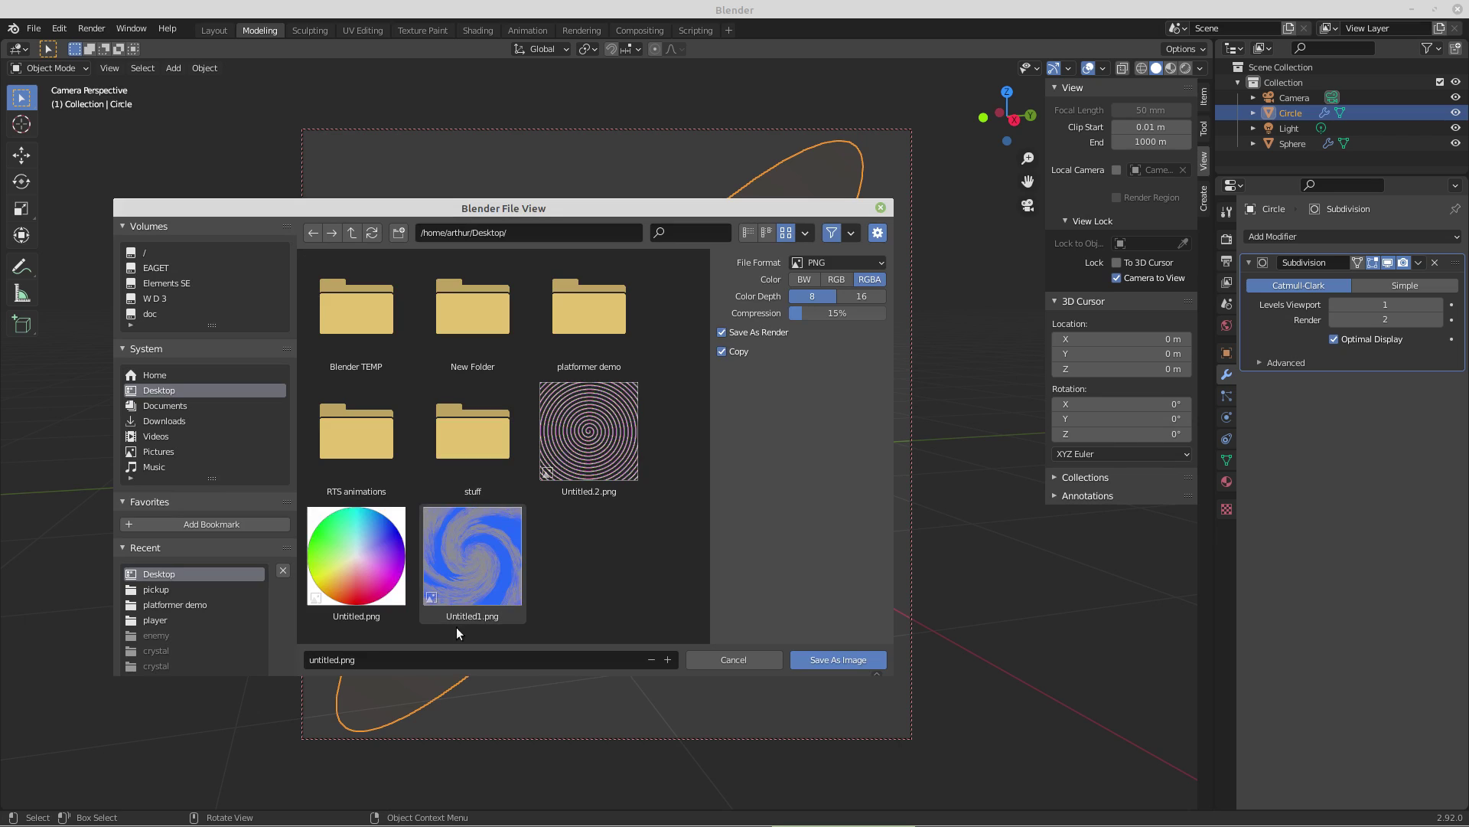
{"action": "left_click", "coordinate": [337, 660]}
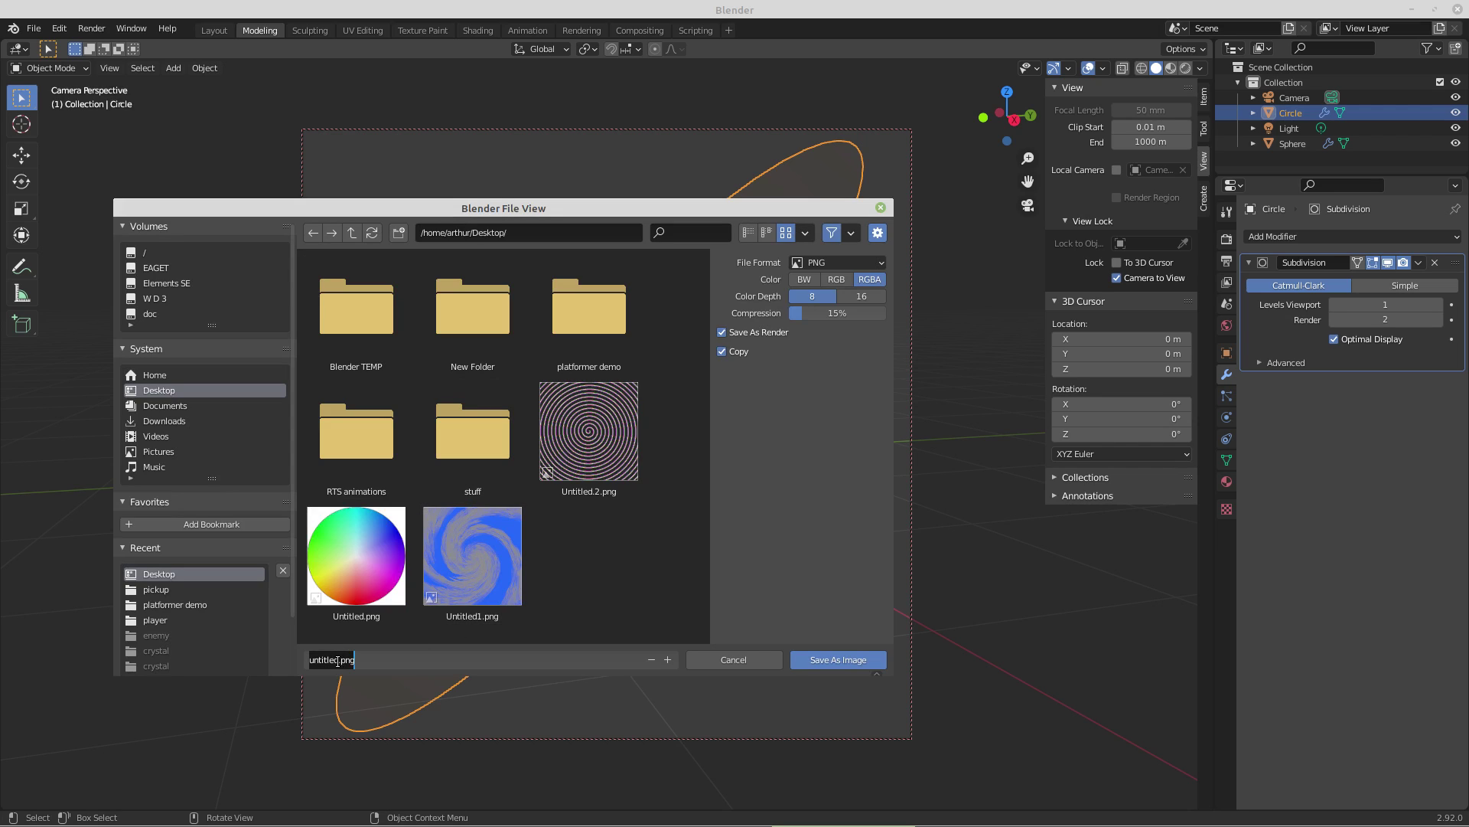
{"action": "left_click_drag", "start_coordinate": [337, 661], "coordinate": [287, 658]}
{"action": "type", "text": "planet"}
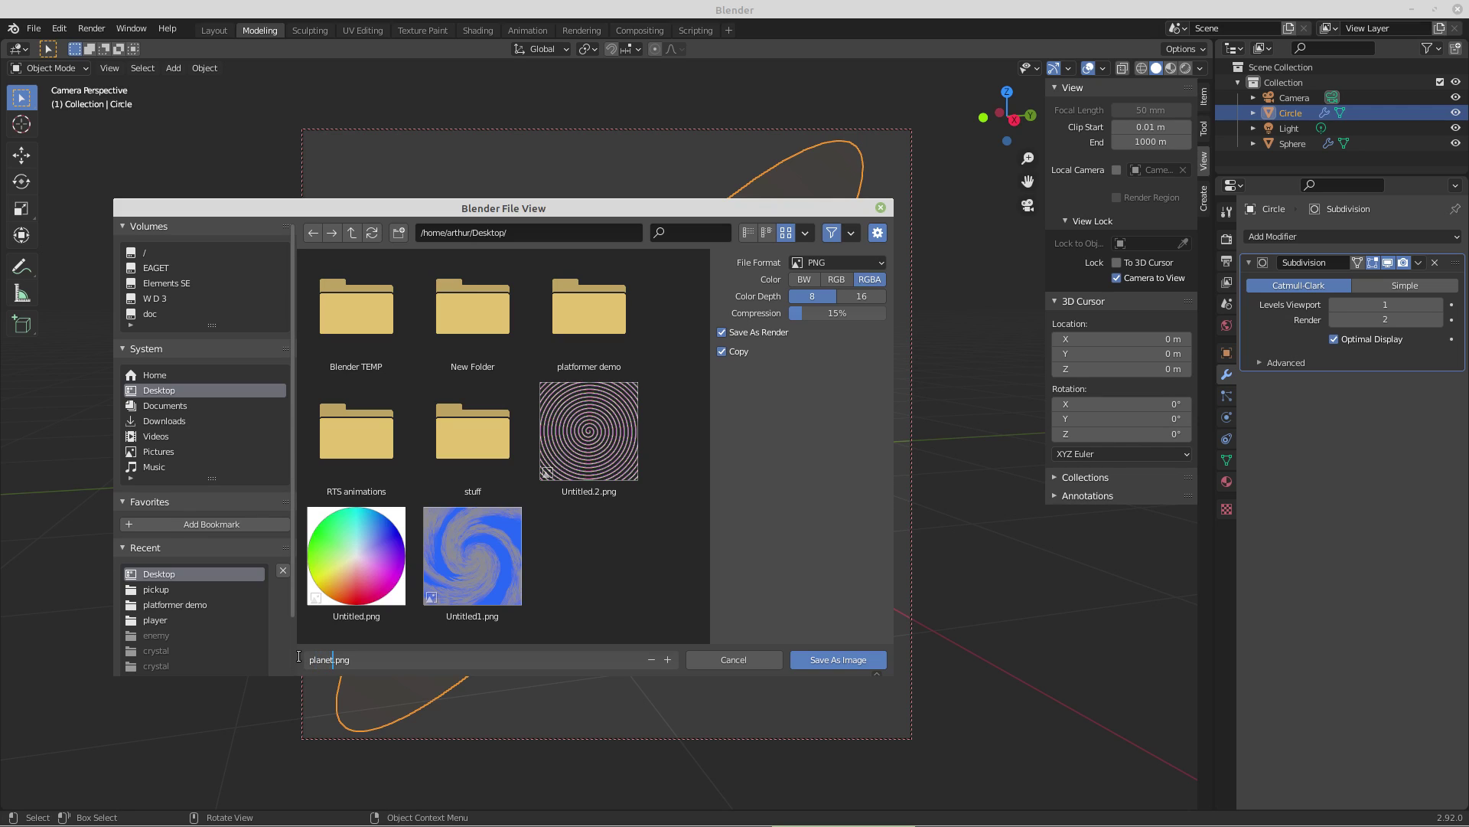
{"action": "left_click", "coordinate": [825, 659]}
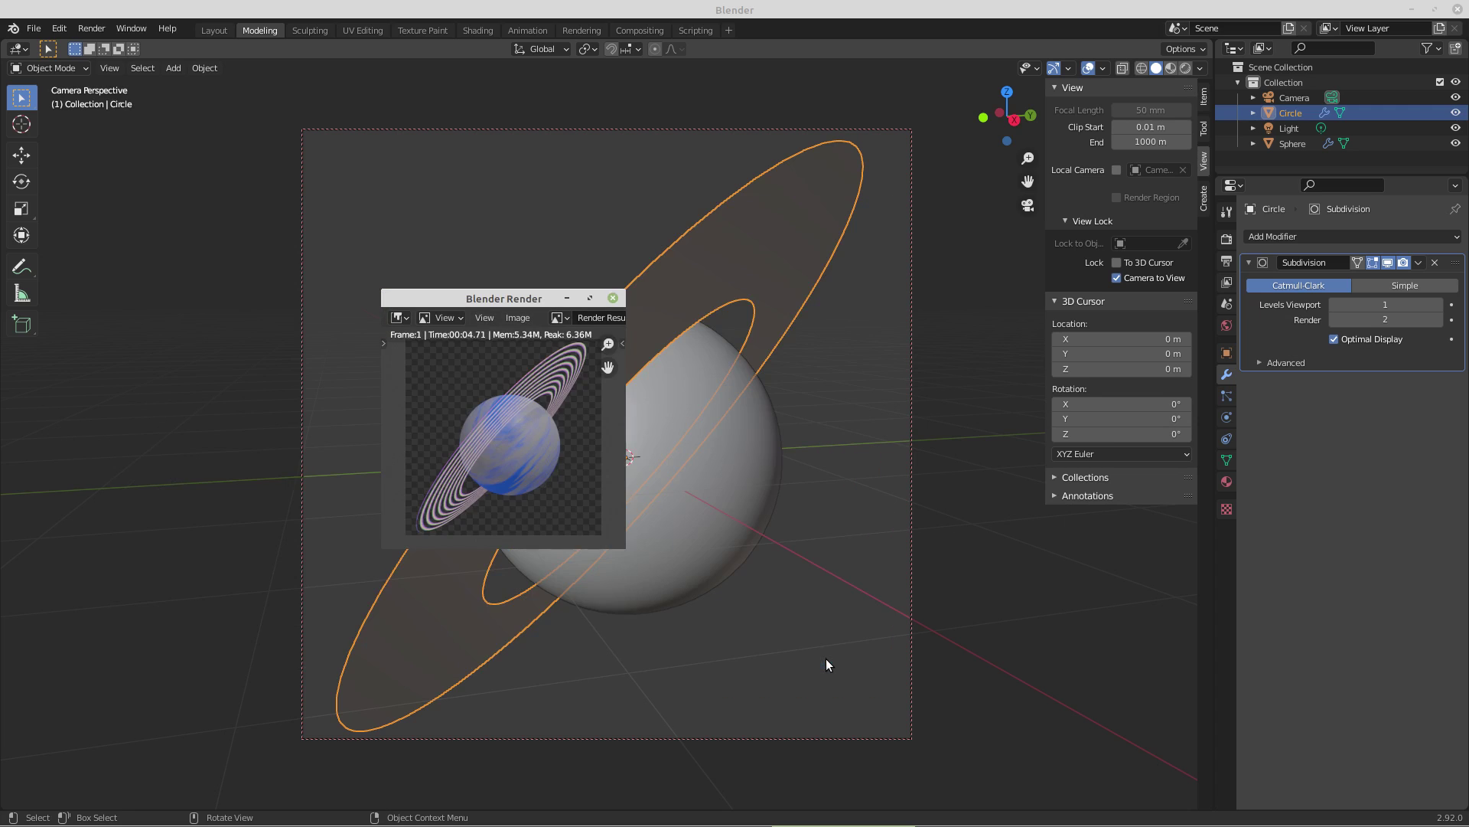
{"action": "left_click", "coordinate": [613, 299]}
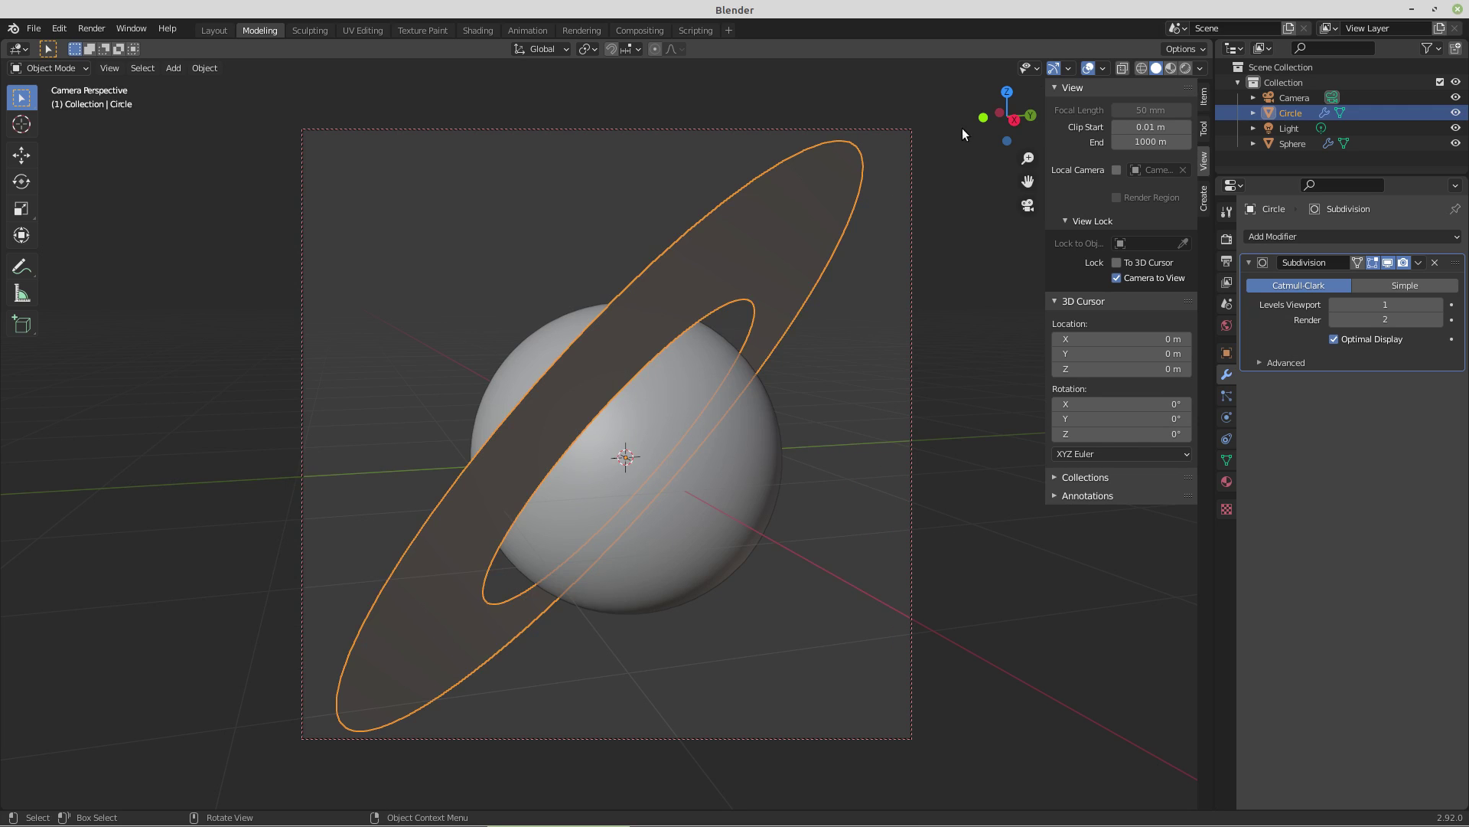
Step: Quit Blender without saving the scene and switch to GIMP
{"action": "left_click", "coordinate": [1456, 9]}
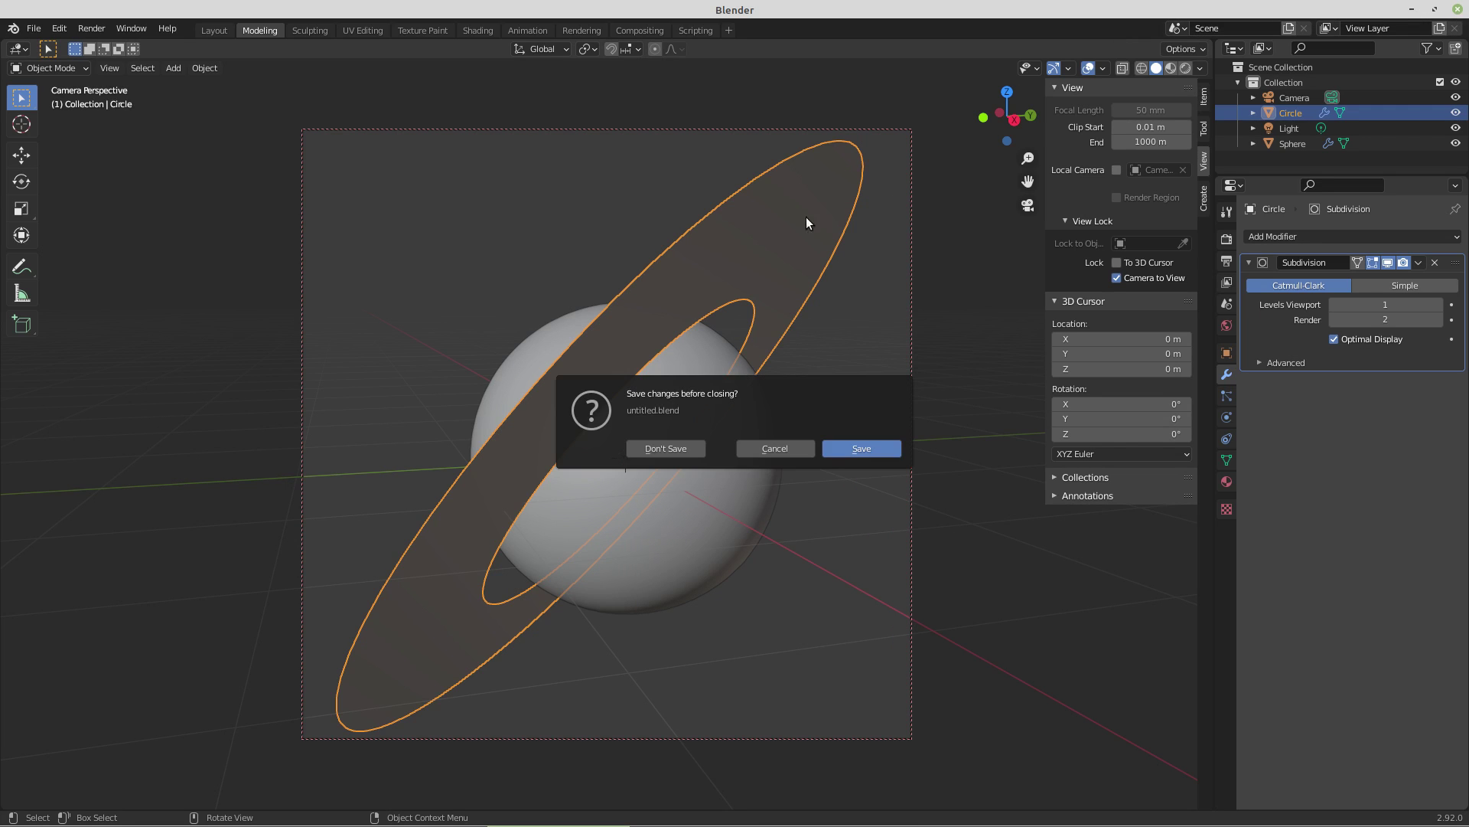
{"action": "left_click", "coordinate": [658, 449]}
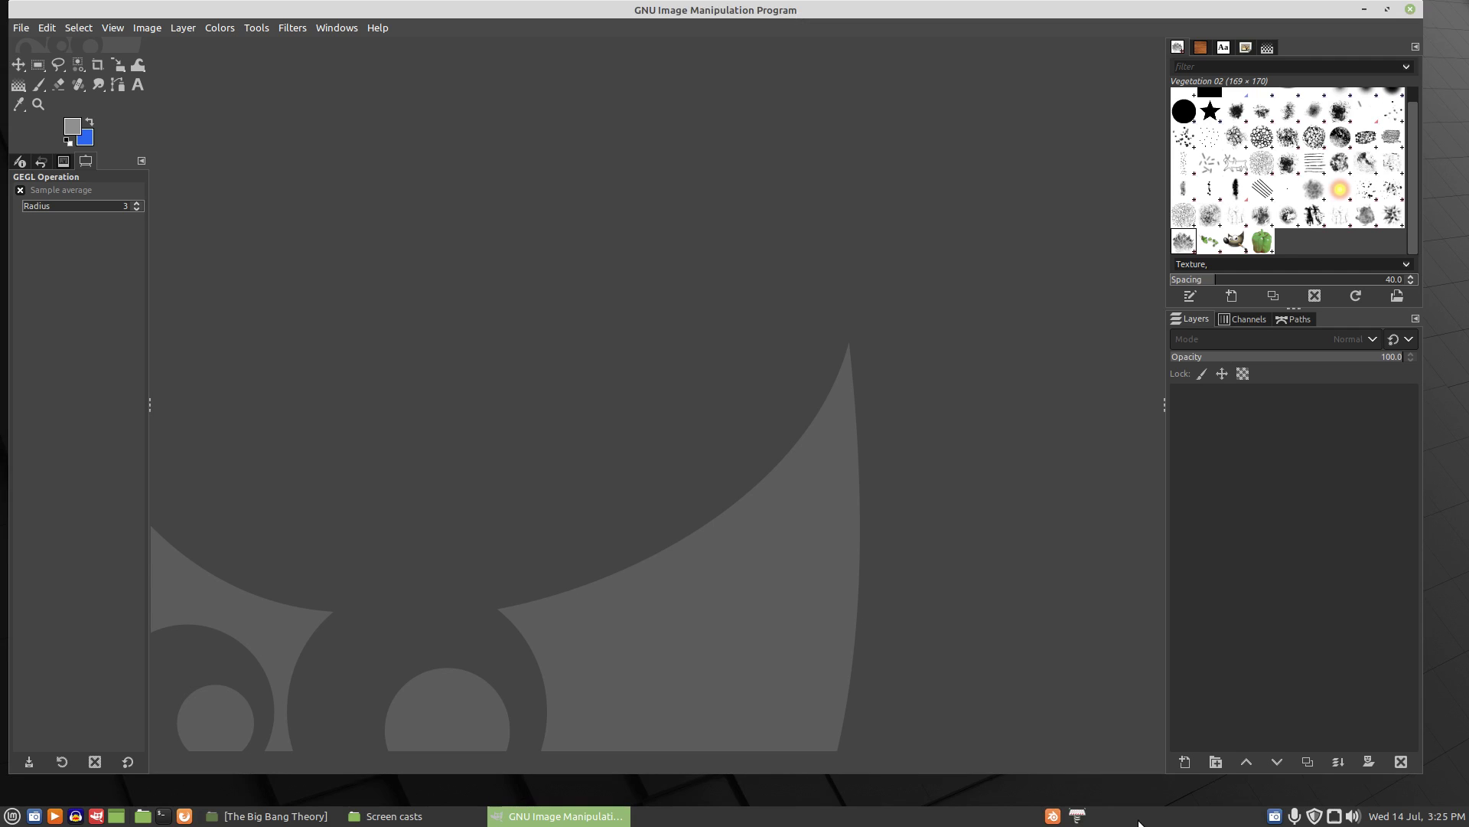
{"action": "left_click", "coordinate": [1275, 816]}
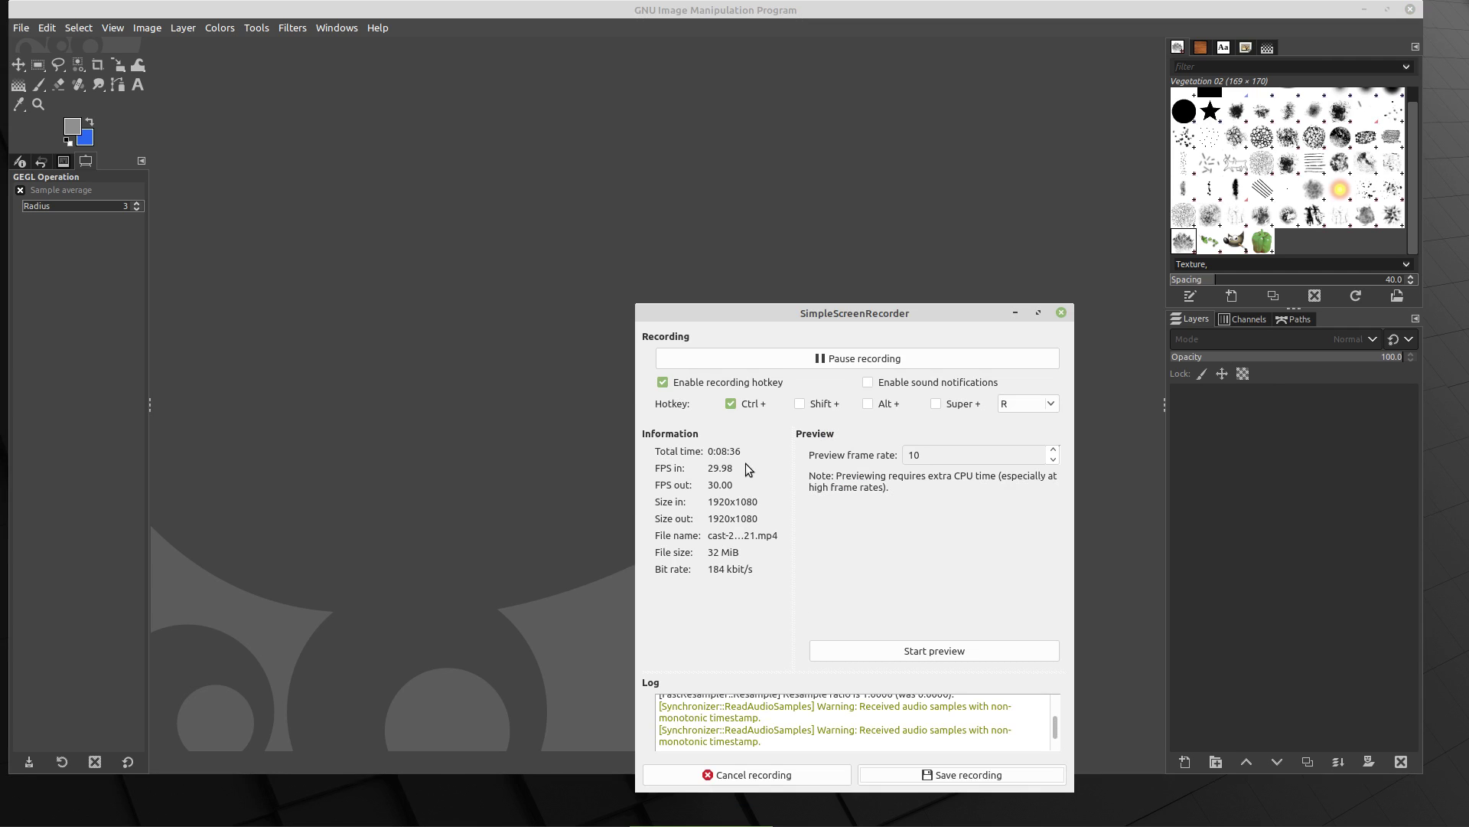
{"action": "left_click", "coordinate": [912, 7]}
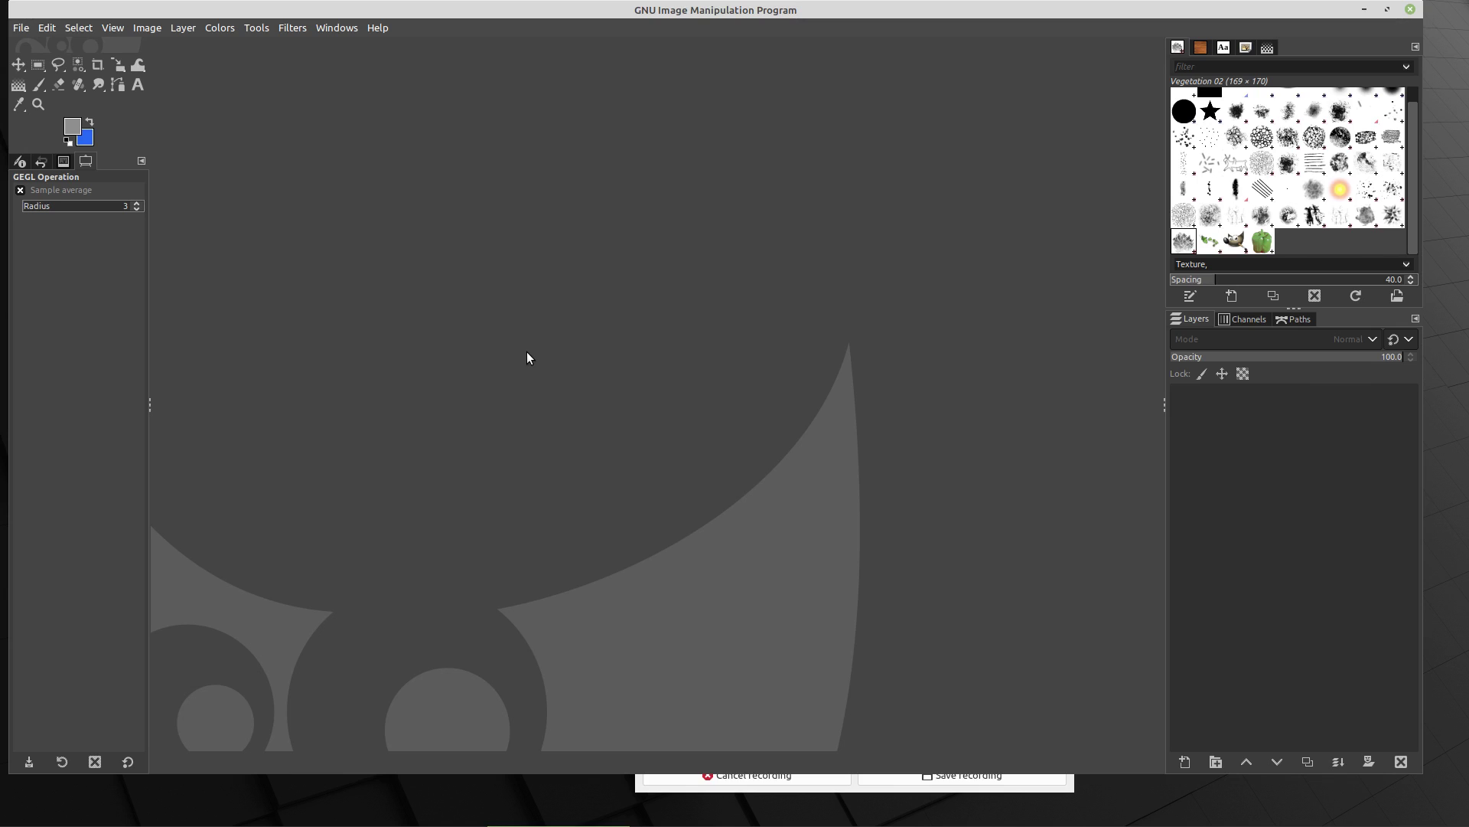
Step: Create a new image 1920 px wide and 1080 px high
{"action": "key", "text": "ctrl+n"}
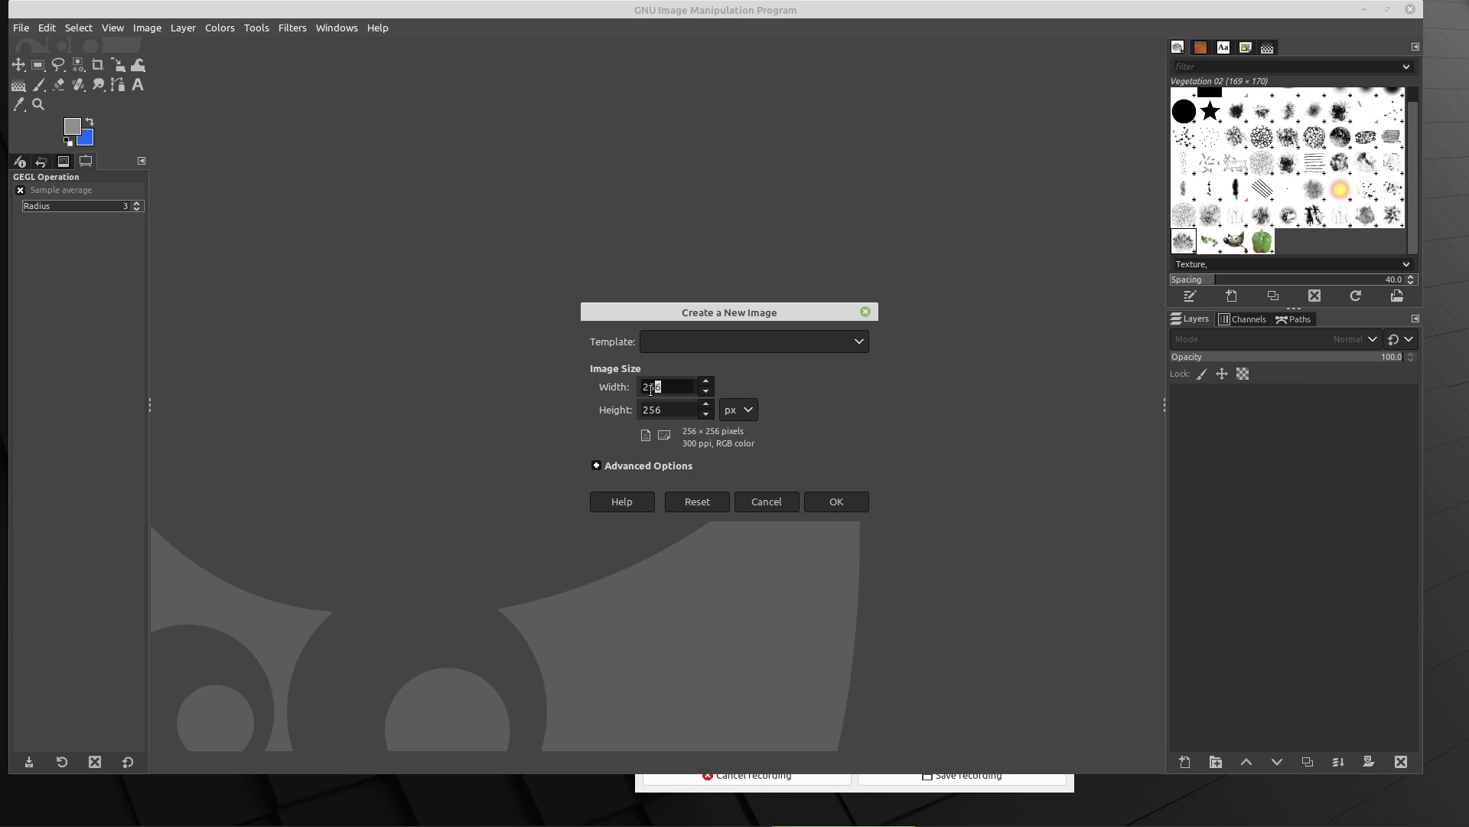
{"action": "left_click_drag", "start_coordinate": [651, 389], "coordinate": [621, 383]}
{"action": "type", "text": "1920"}
{"action": "left_click_drag", "start_coordinate": [661, 408], "coordinate": [612, 415]}
{"action": "type", "text": "10"}
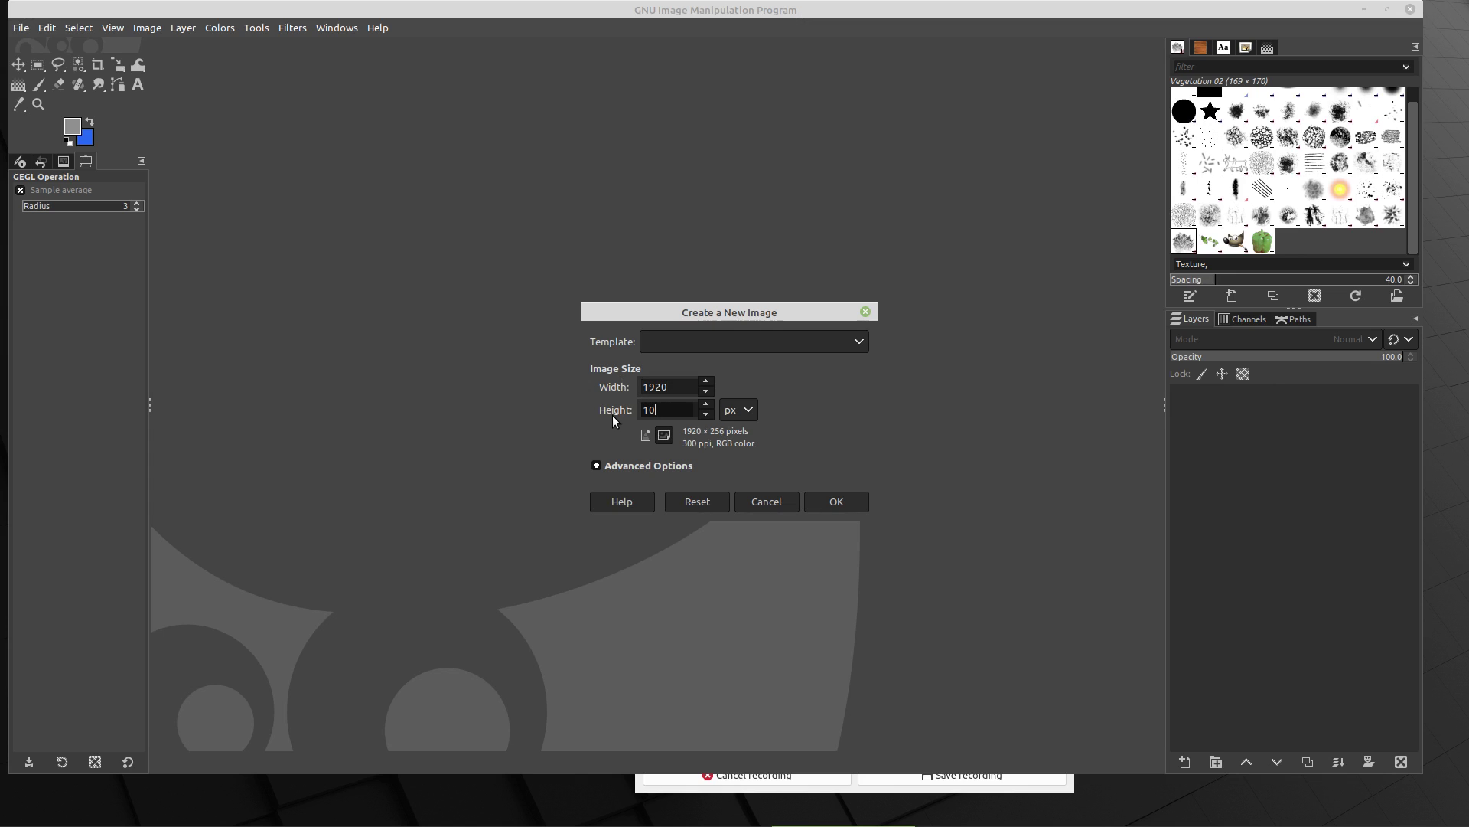
{"action": "type", "text": "80"}
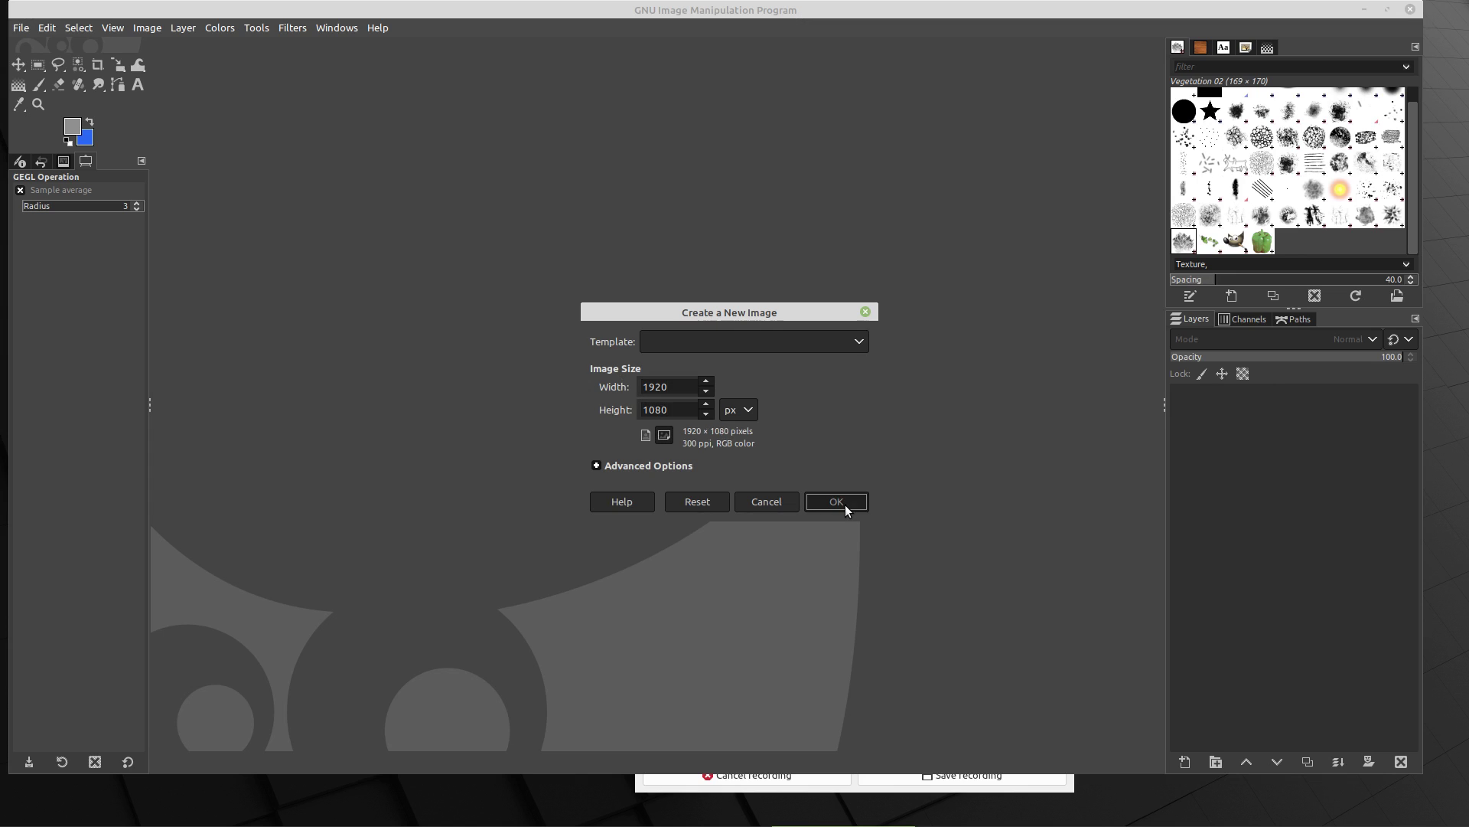
{"action": "left_click", "coordinate": [843, 502]}
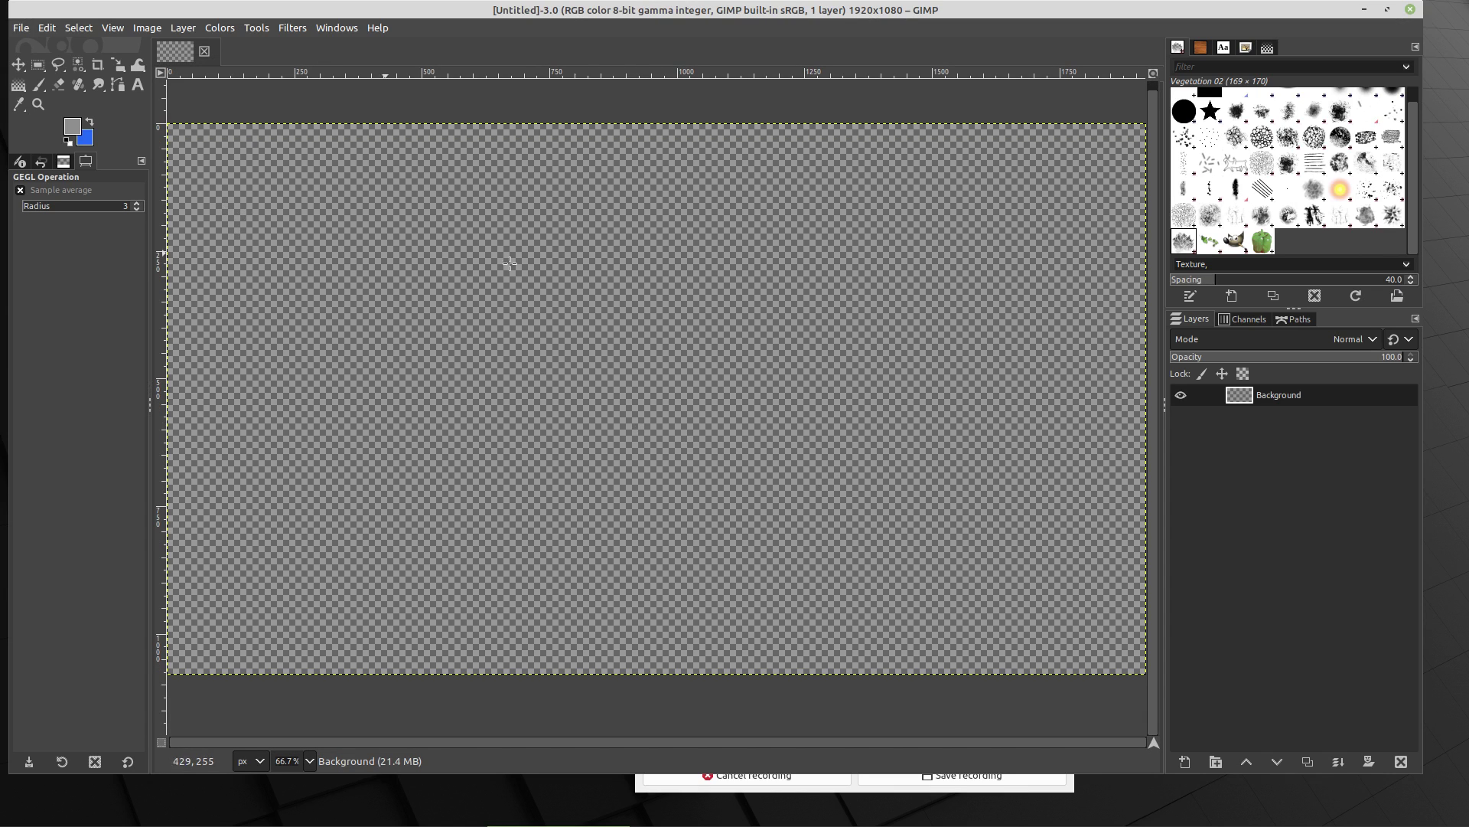
Step: Set the foreground colour to purple 7d2c9b and fill the whole Background layer with it
{"action": "left_click", "coordinate": [77, 130]}
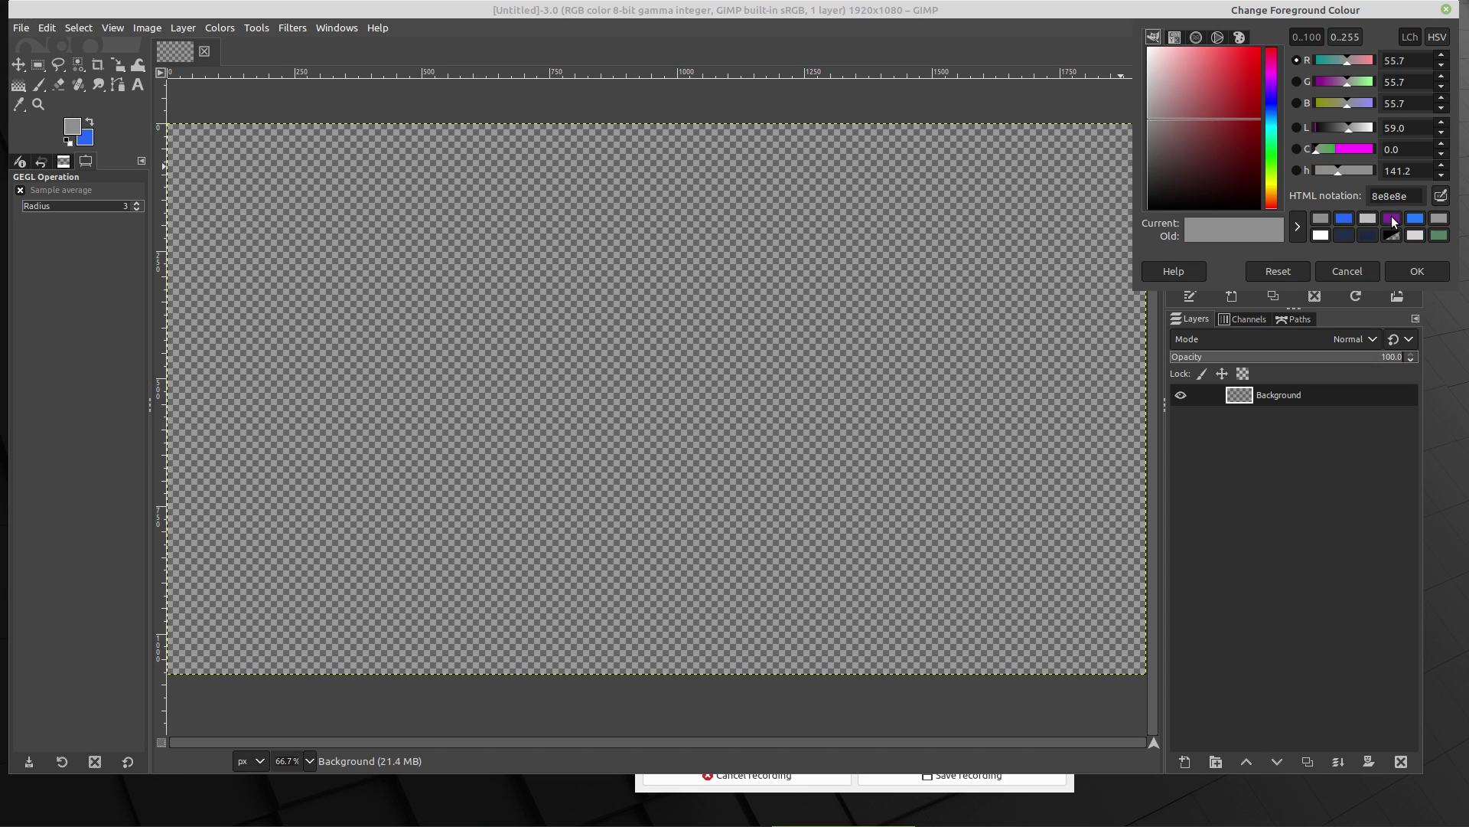
{"action": "left_click", "coordinate": [1392, 218]}
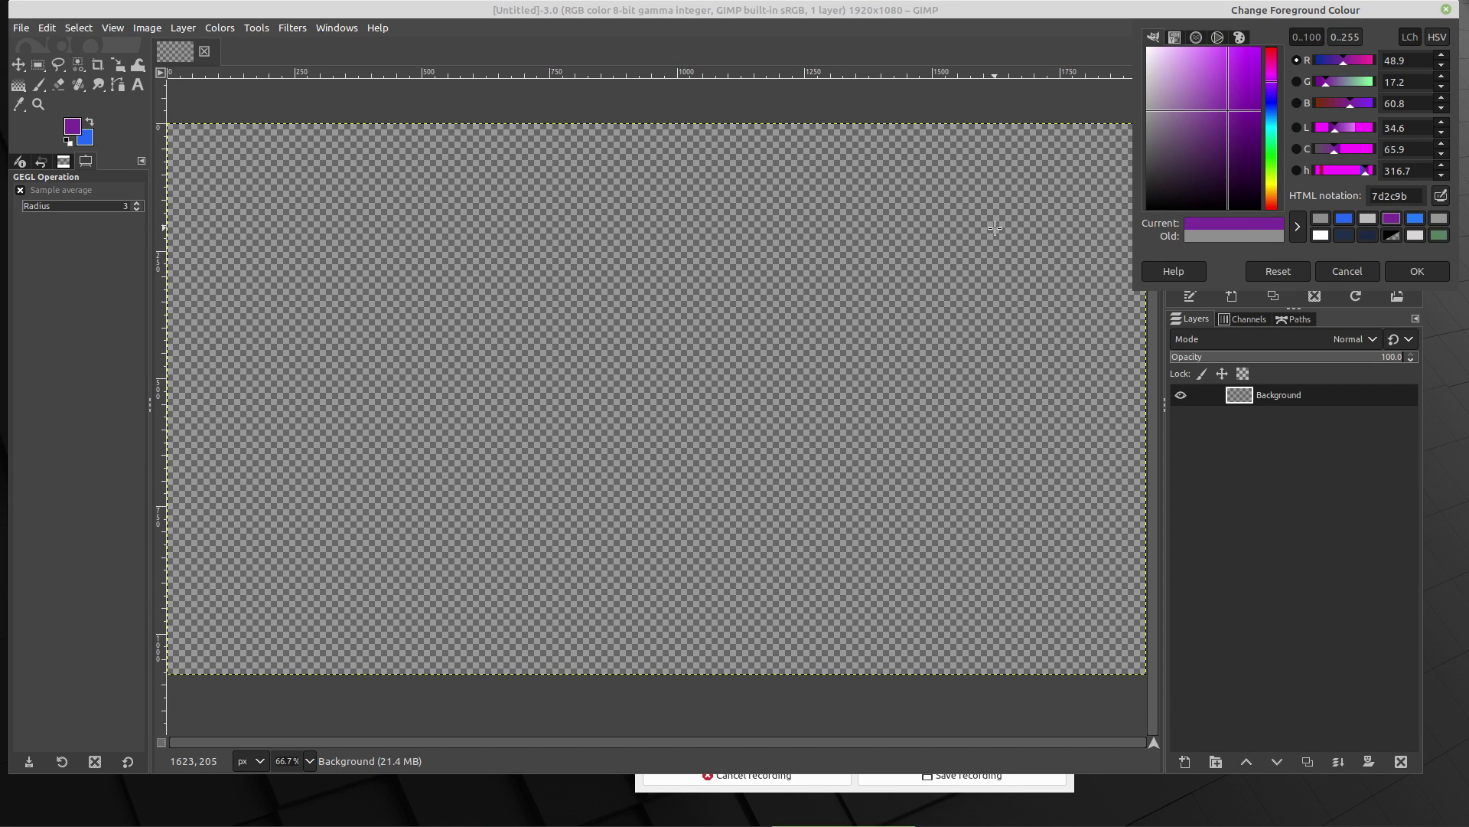
{"action": "left_click", "coordinate": [1416, 271]}
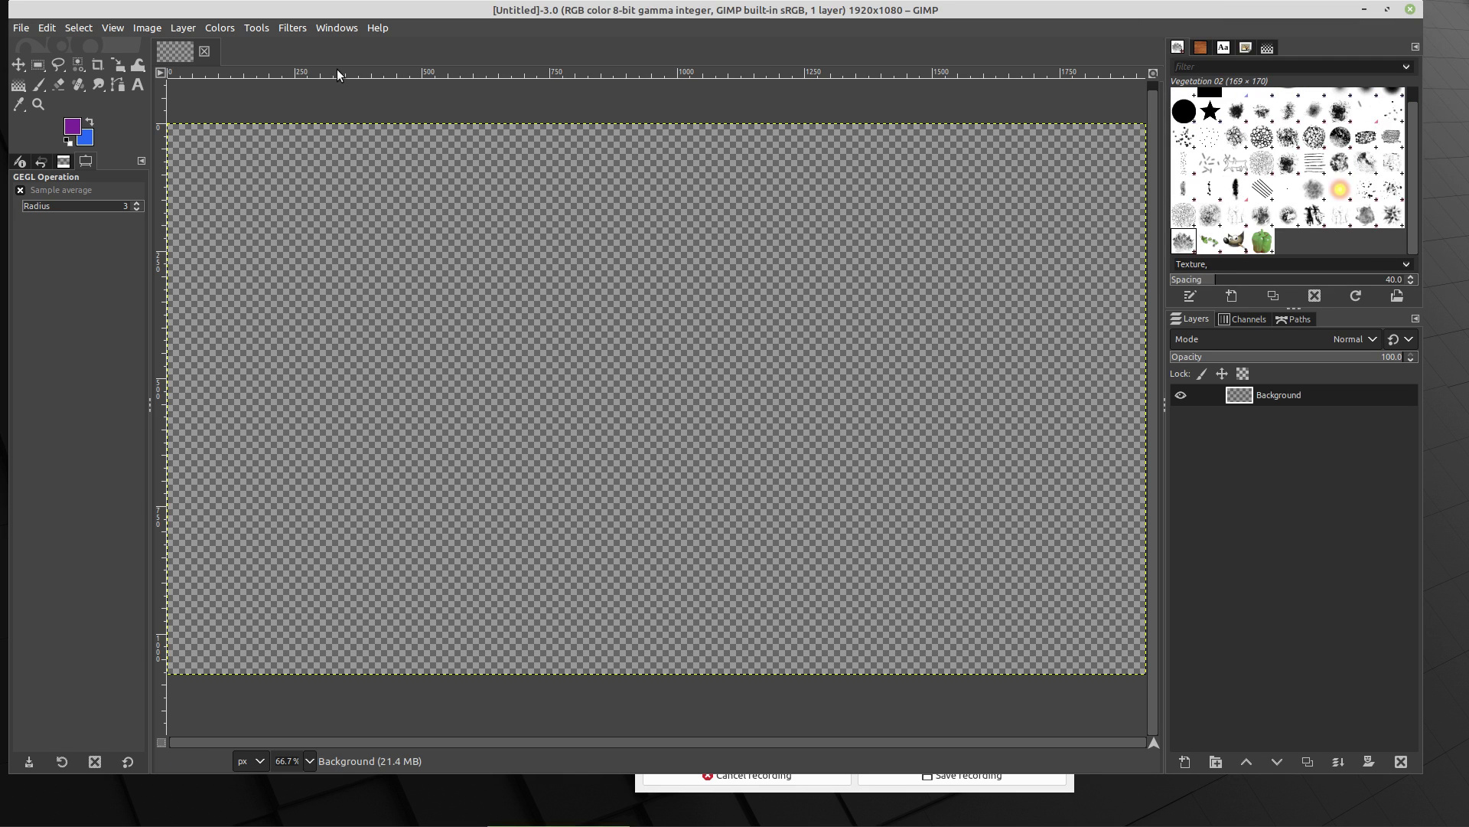
{"action": "left_click", "coordinate": [47, 32]}
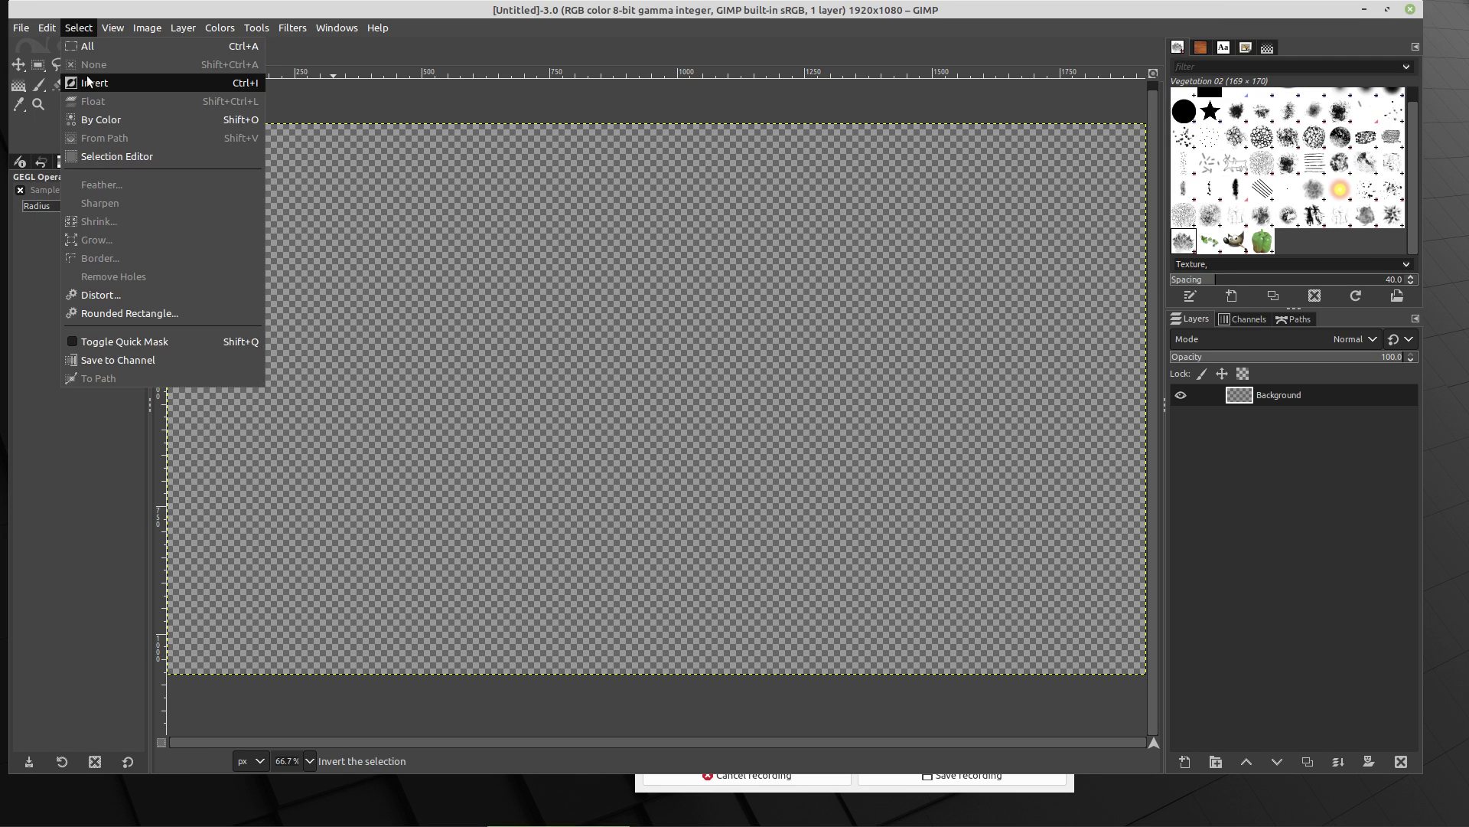
{"action": "left_click", "coordinate": [67, 305]}
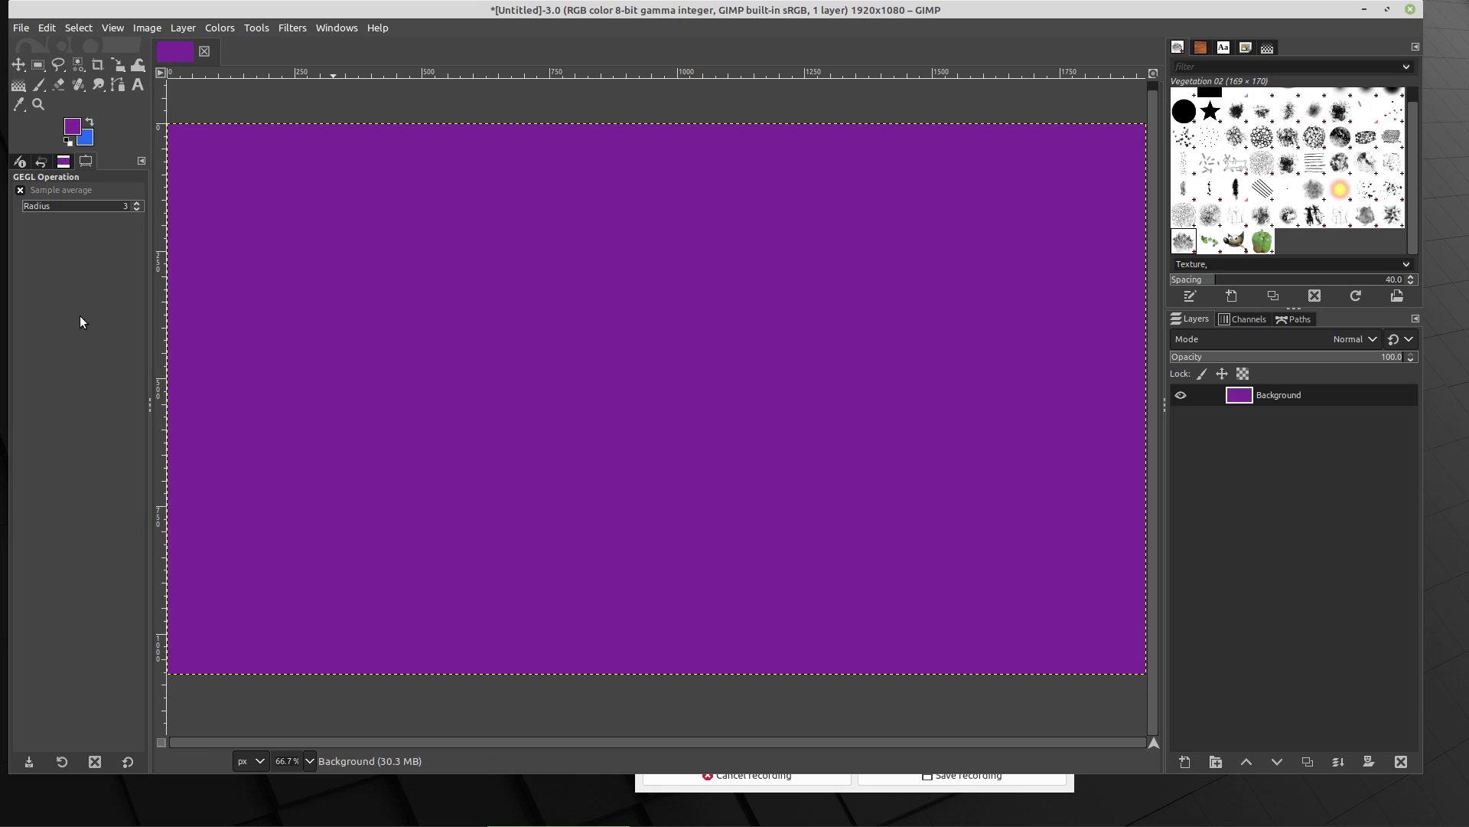
Step: Reset the colours to black and white and choose the FG to Transparent gradient for the Gradient tool
{"action": "left_click", "coordinate": [68, 141]}
{"action": "left_click", "coordinate": [18, 86]}
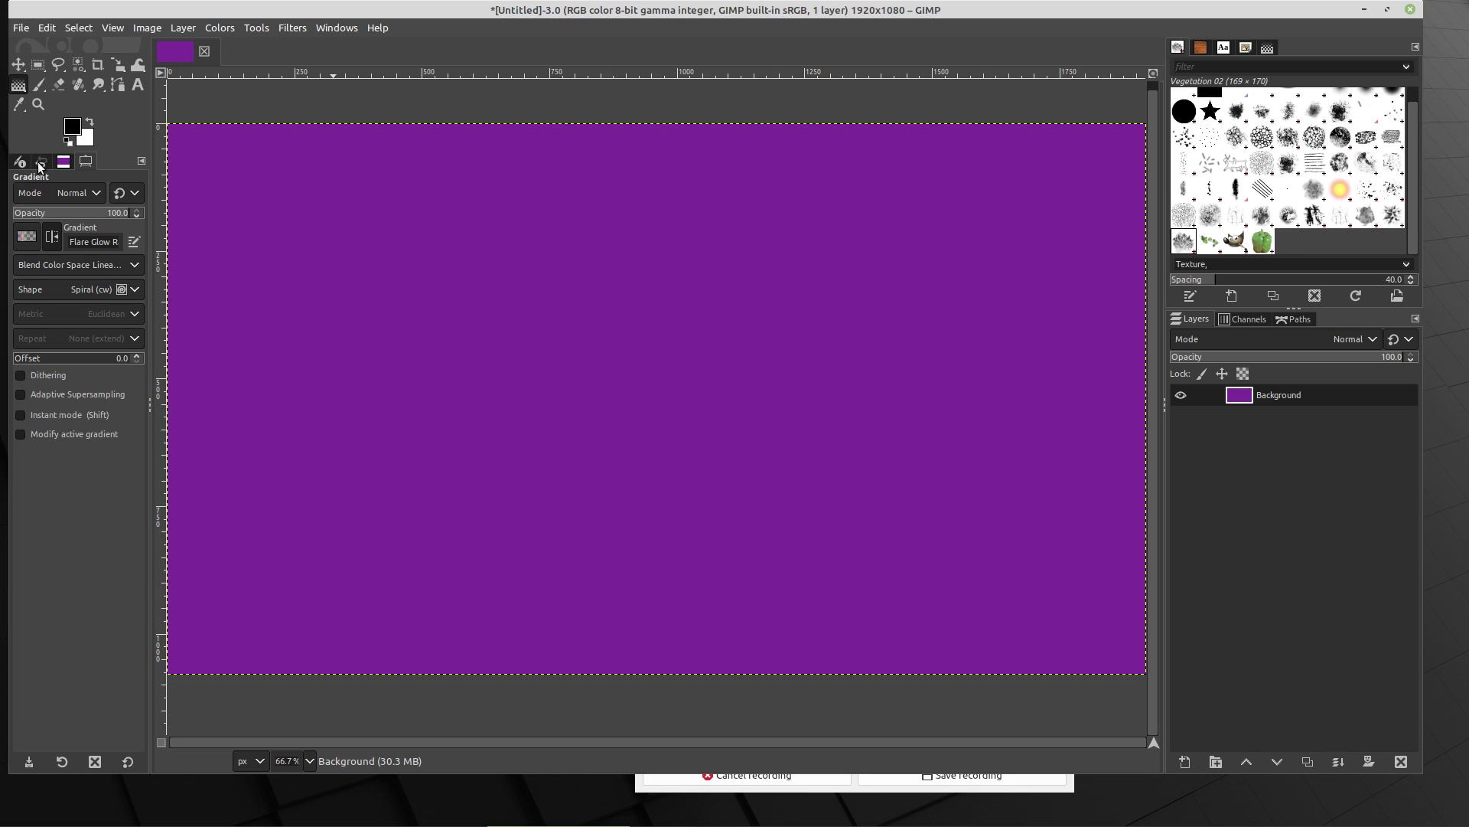
{"action": "left_click", "coordinate": [26, 237]}
{"action": "scroll", "coordinate": [81, 311], "scroll_direction": "up", "scroll_amount": 3}
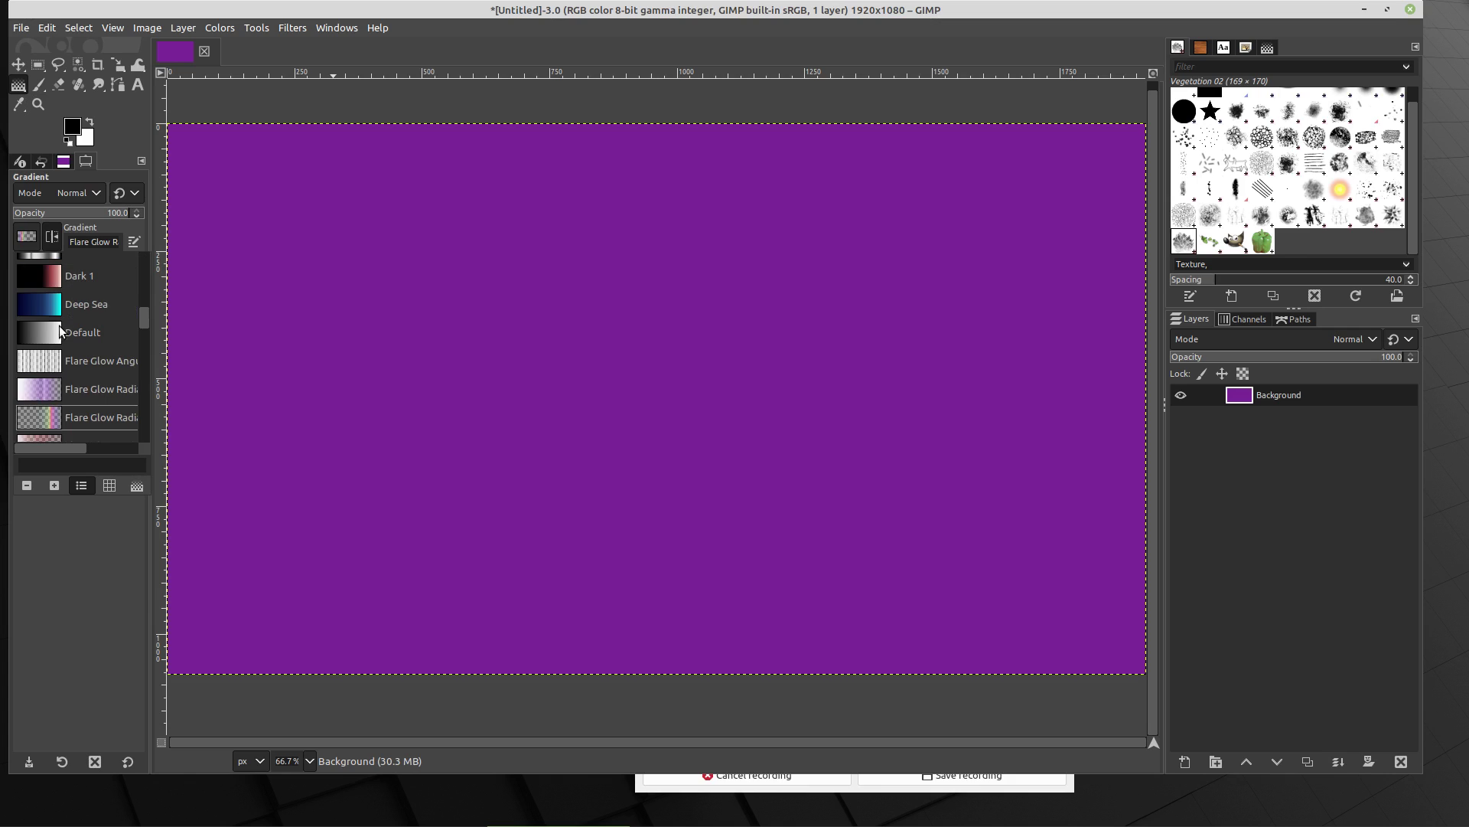
{"action": "scroll", "coordinate": [66, 347], "scroll_direction": "up", "scroll_amount": 5}
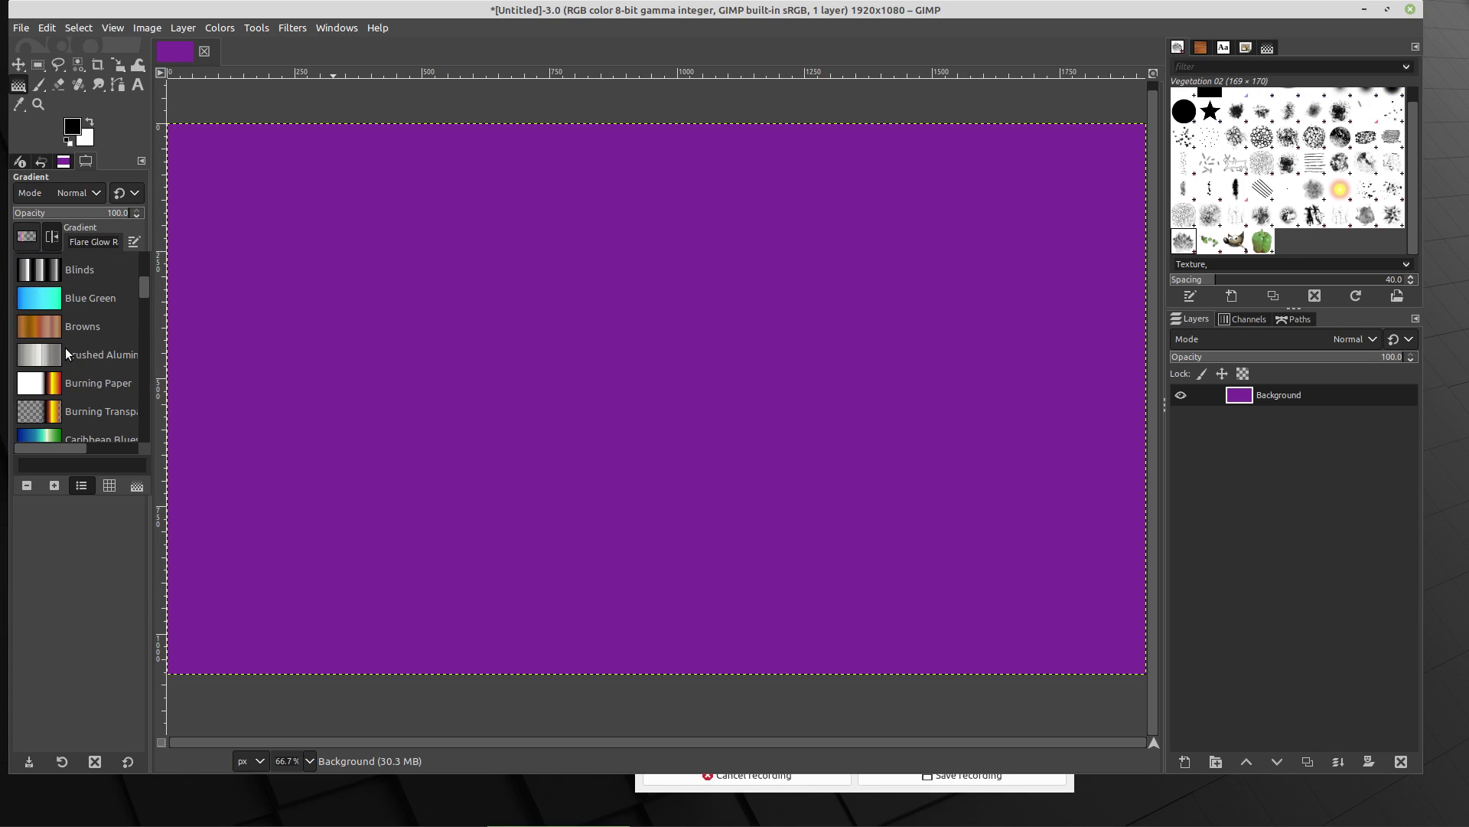
{"action": "scroll", "coordinate": [65, 347], "scroll_direction": "up", "scroll_amount": 5}
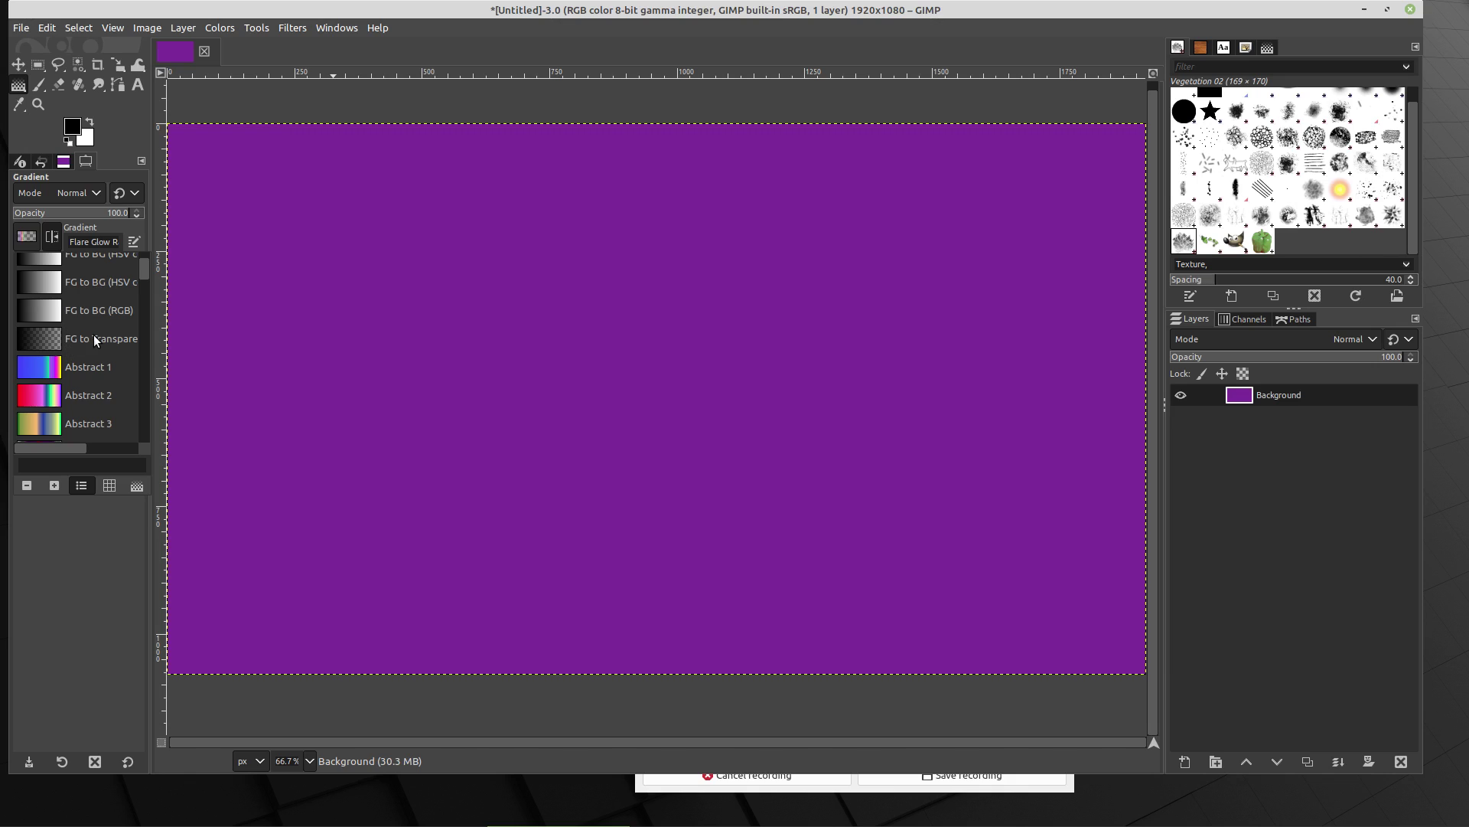
{"action": "left_click", "coordinate": [94, 335]}
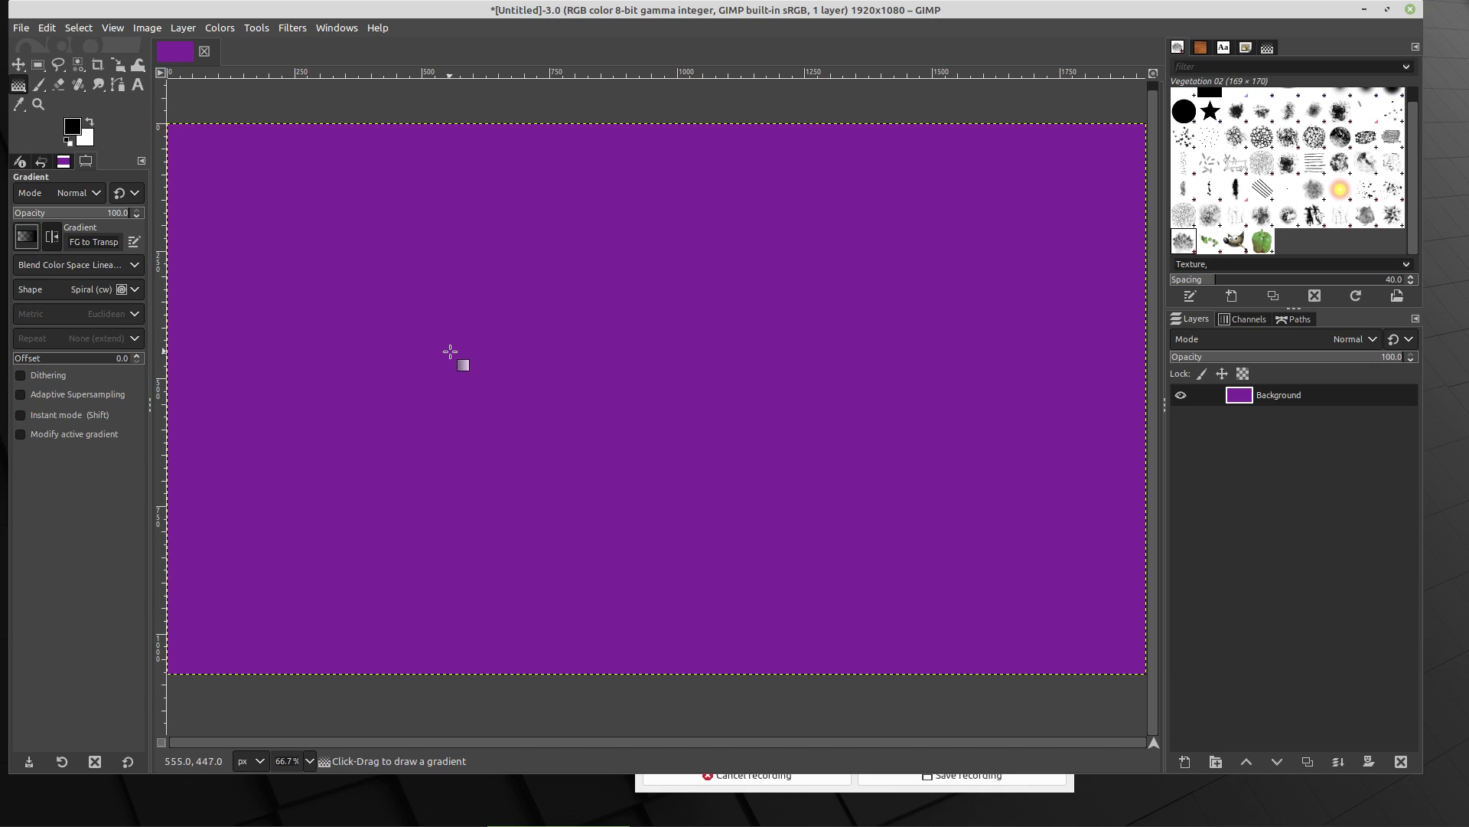
Step: Draw a vertical gradient about 1456 px long from just above the image to below it, and set its shape to Linear
{"action": "scroll", "coordinate": [450, 351], "scroll_direction": "down", "scroll_amount": 5, "text": "ctrl"}
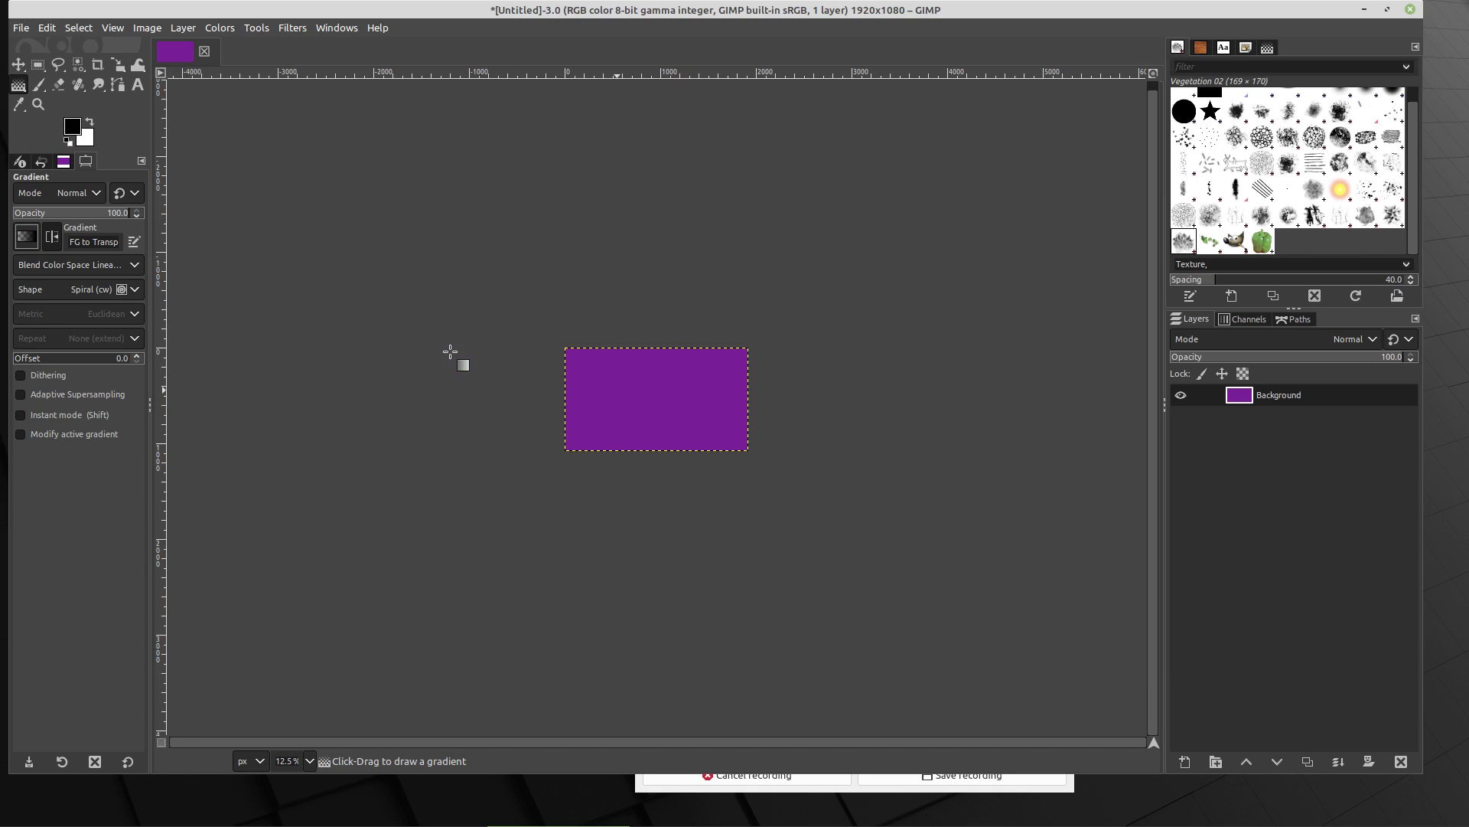
{"action": "left_click", "coordinate": [650, 479]}
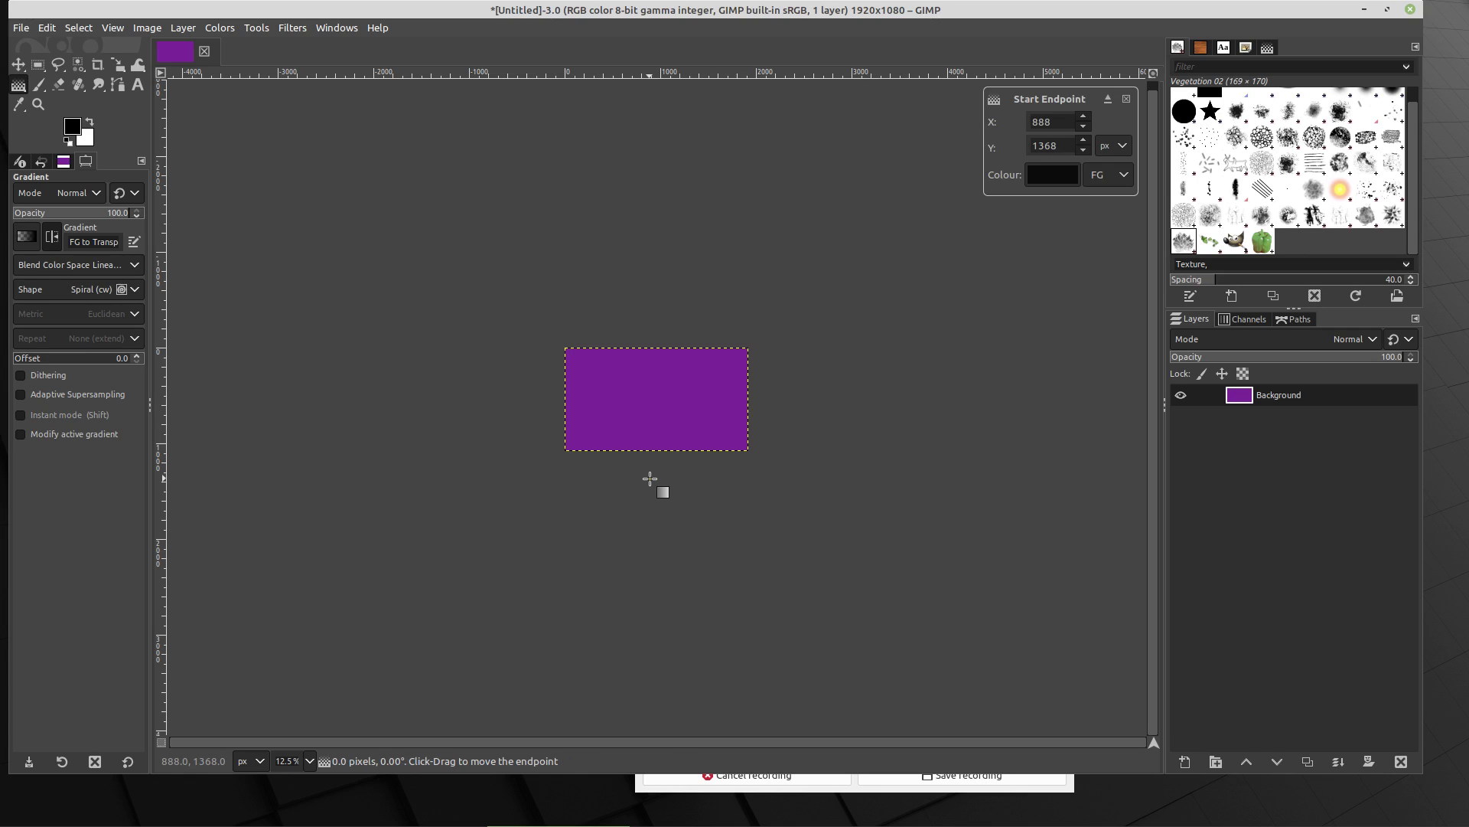
{"action": "left_click_drag", "start_coordinate": [650, 479], "coordinate": [657, 339]}
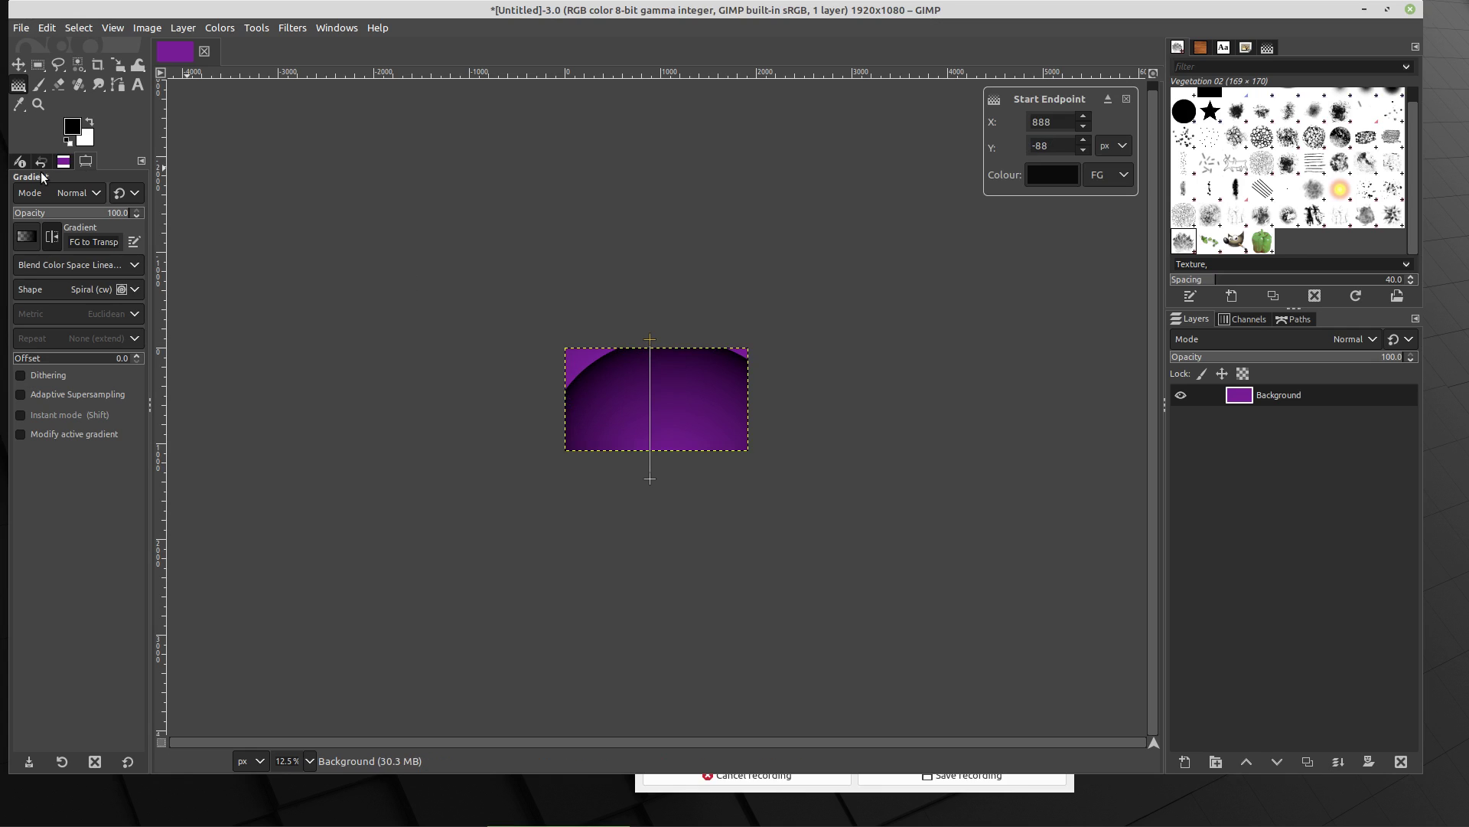
{"action": "scroll", "coordinate": [36, 291], "scroll_direction": "down", "scroll_amount": 1}
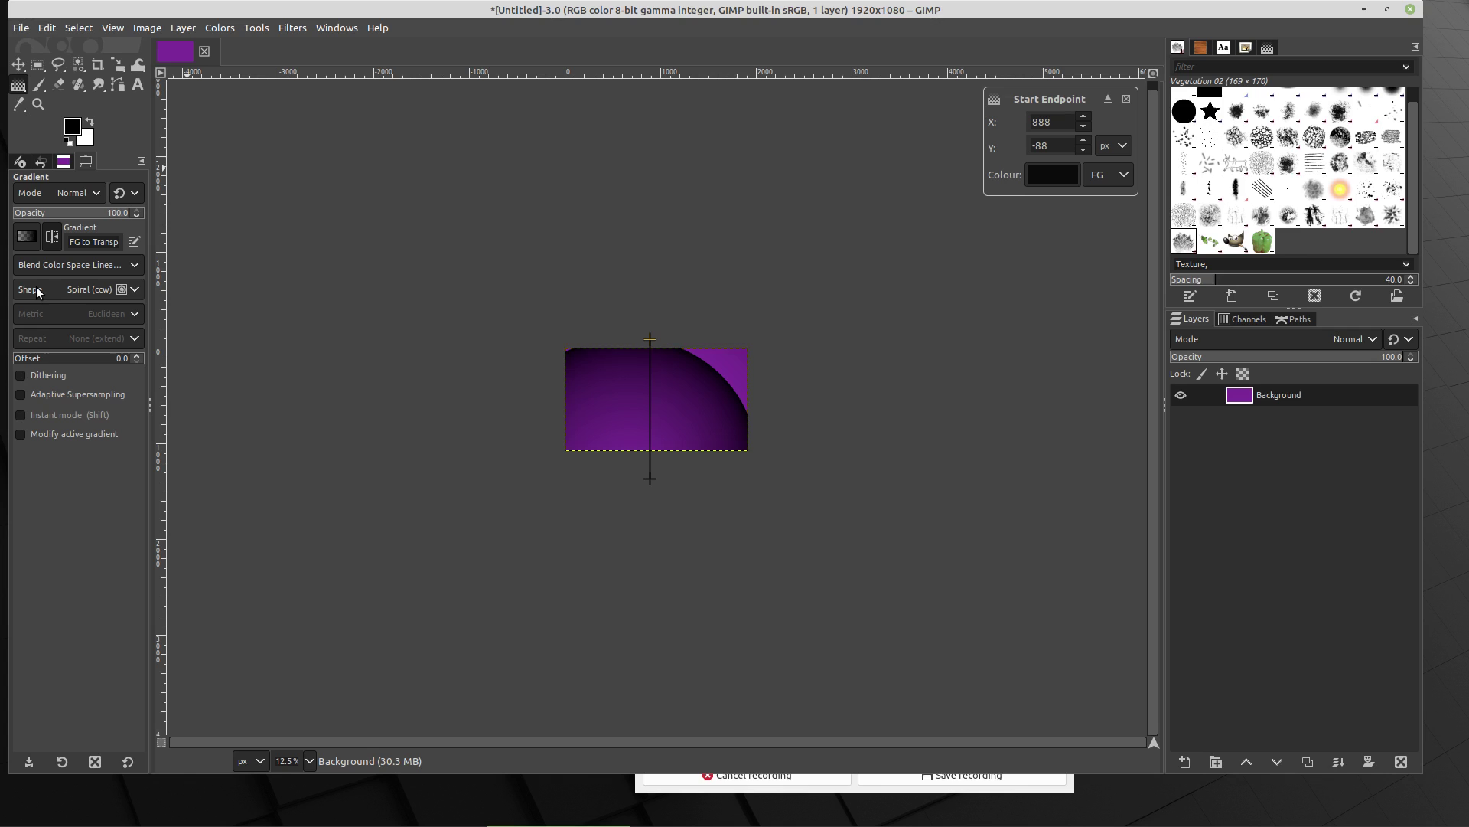
{"action": "scroll", "coordinate": [36, 291], "scroll_direction": "up", "scroll_amount": 10}
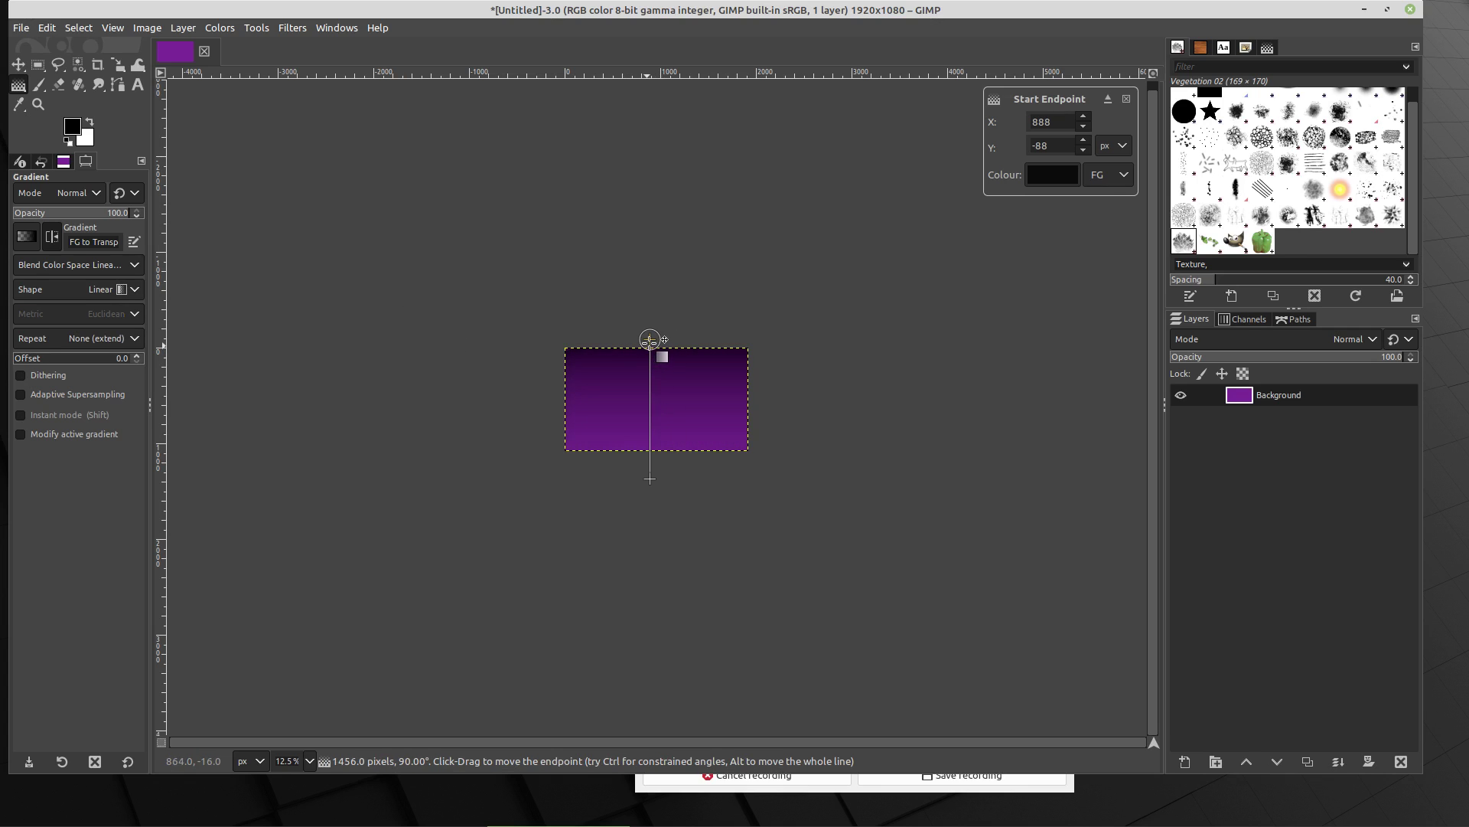
Step: Stretch the gradient line to start at about Y -264 and end at about Y 3896 px, and apply it
{"action": "left_click", "coordinate": [650, 480]}
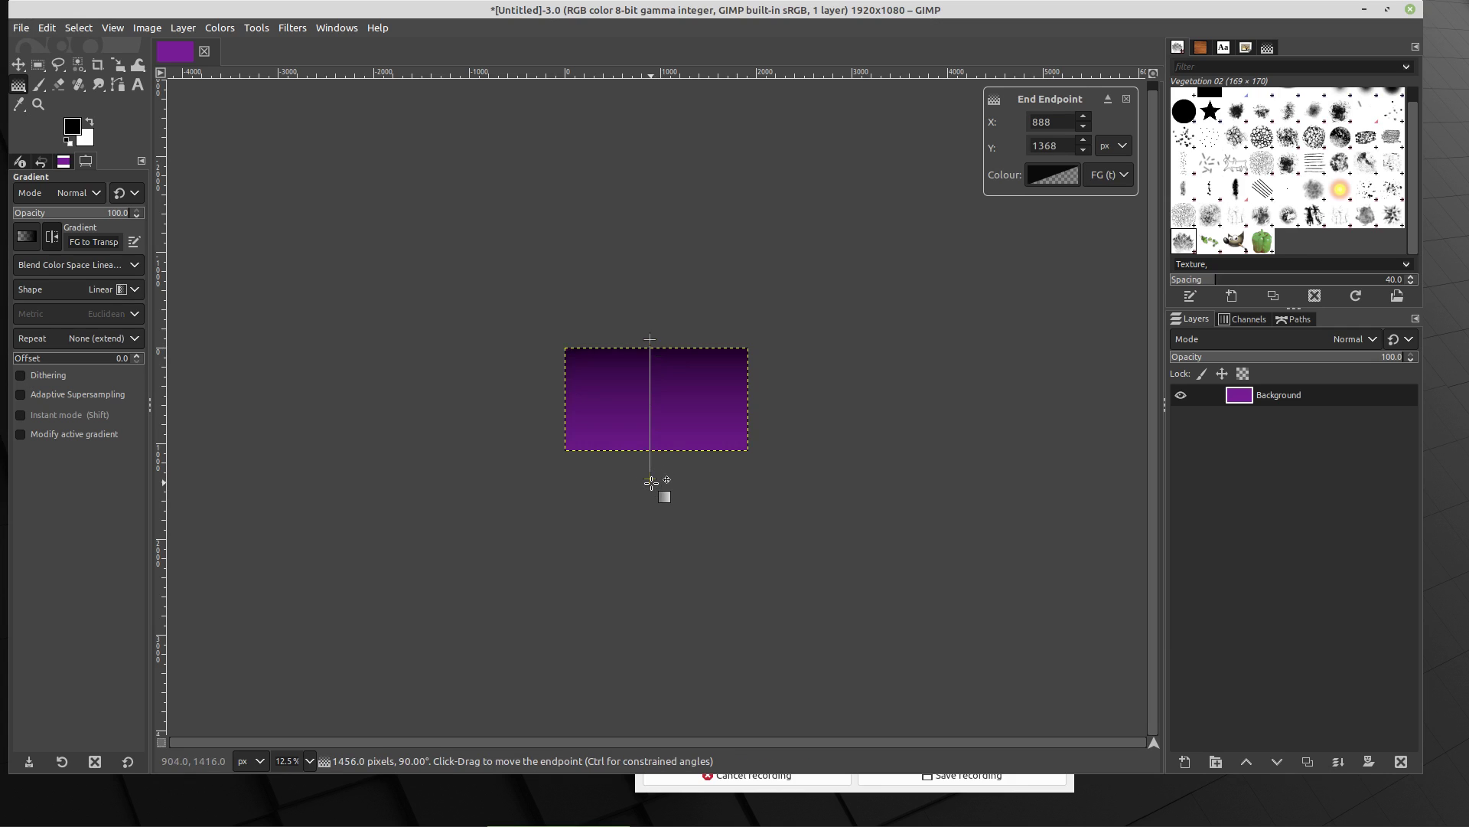
{"action": "left_click_drag", "start_coordinate": [649, 480], "coordinate": [651, 670]}
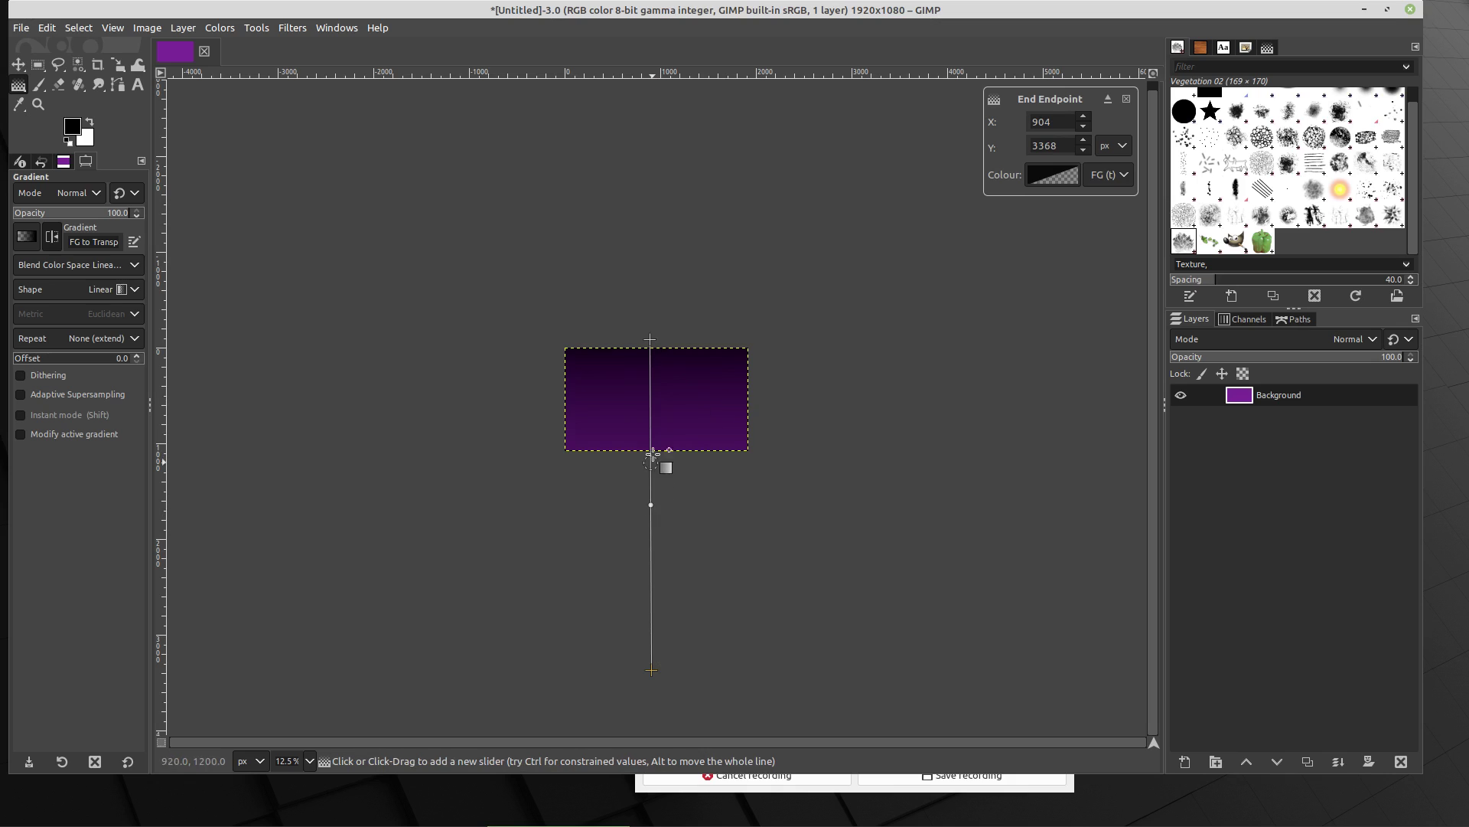
{"action": "left_click", "coordinate": [649, 337]}
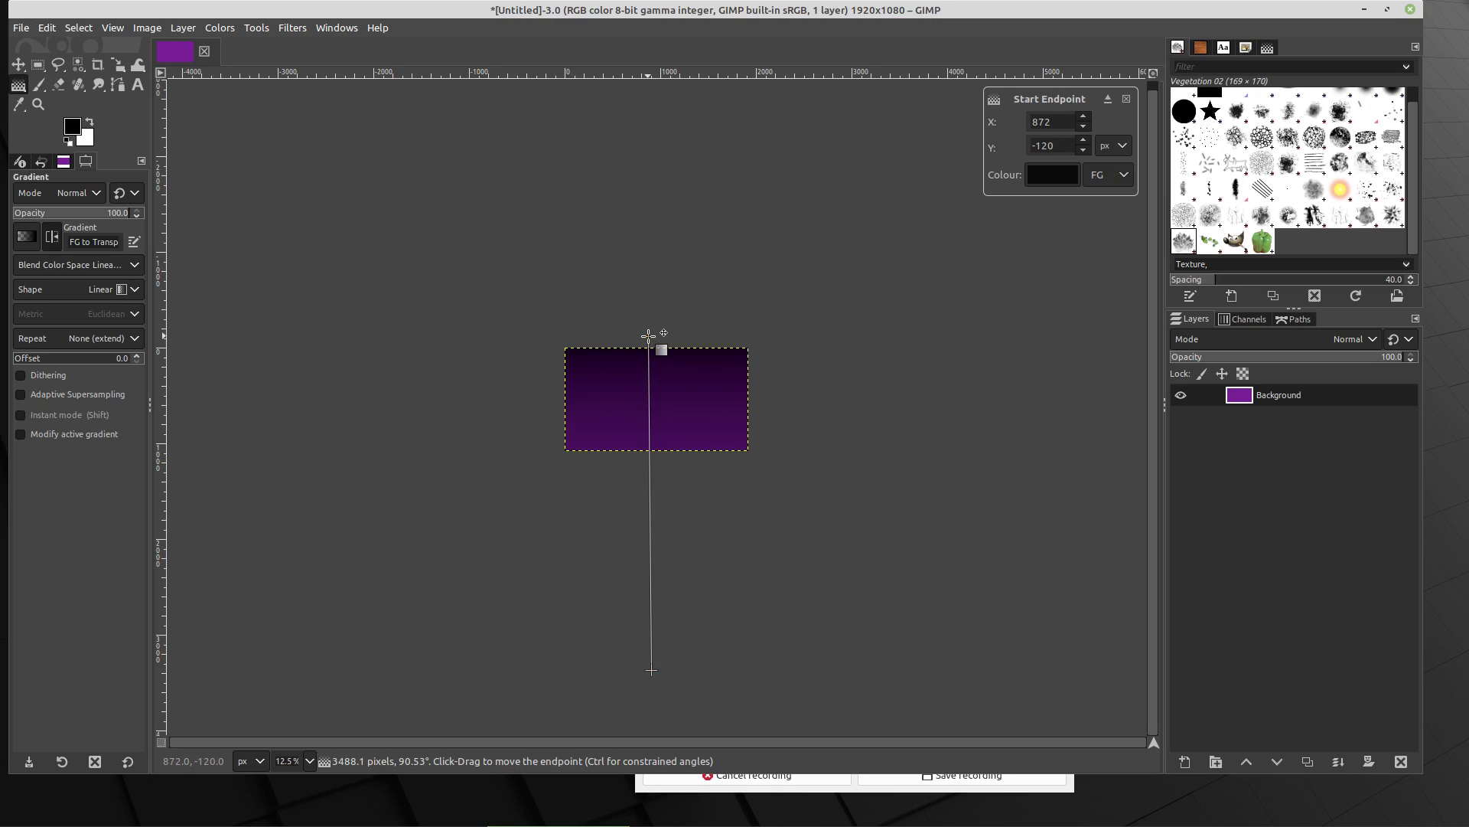
{"action": "left_click_drag", "start_coordinate": [648, 335], "coordinate": [653, 322]}
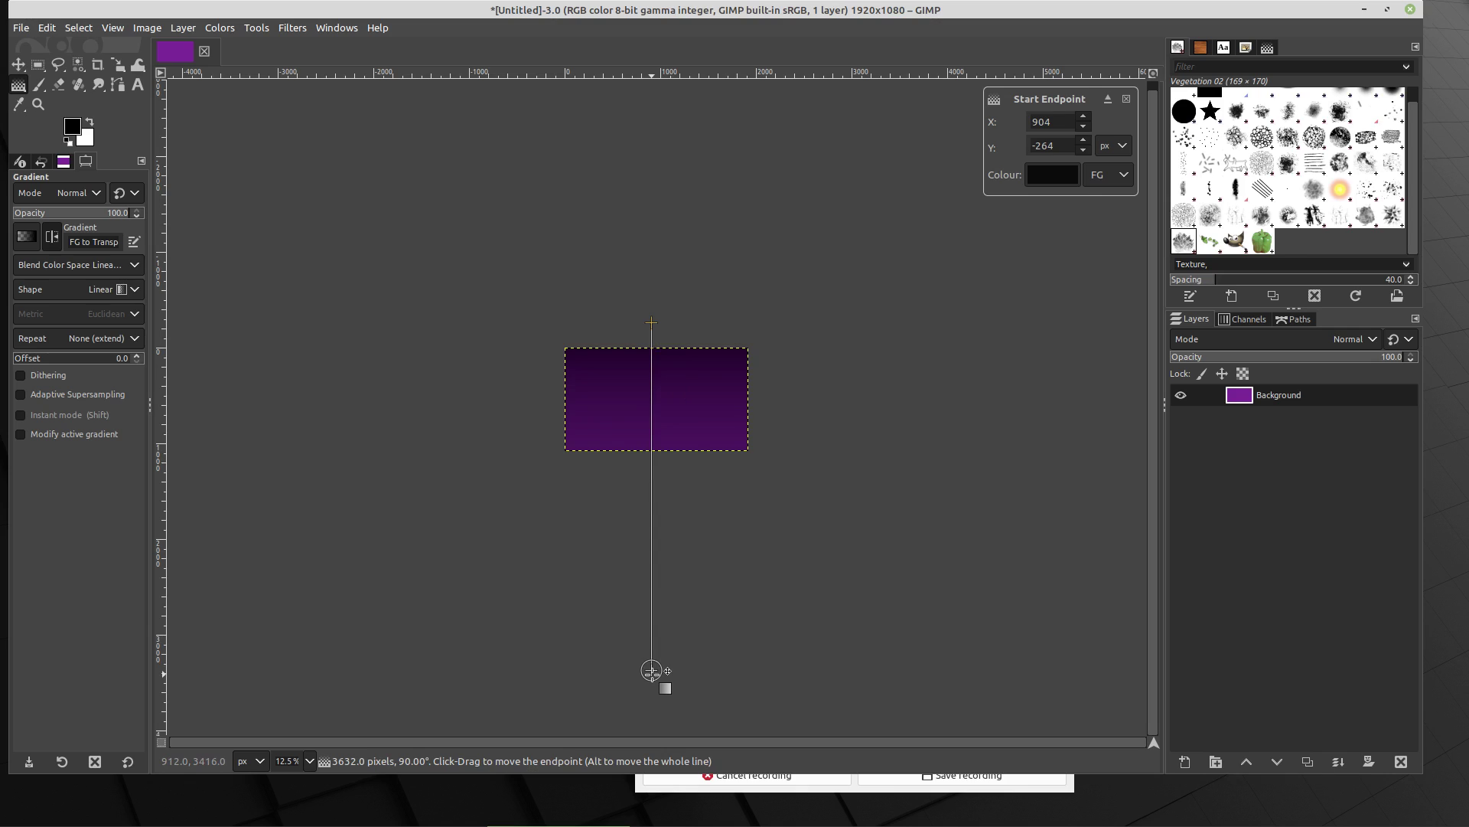
{"action": "left_click_drag", "start_coordinate": [652, 671], "coordinate": [651, 719]}
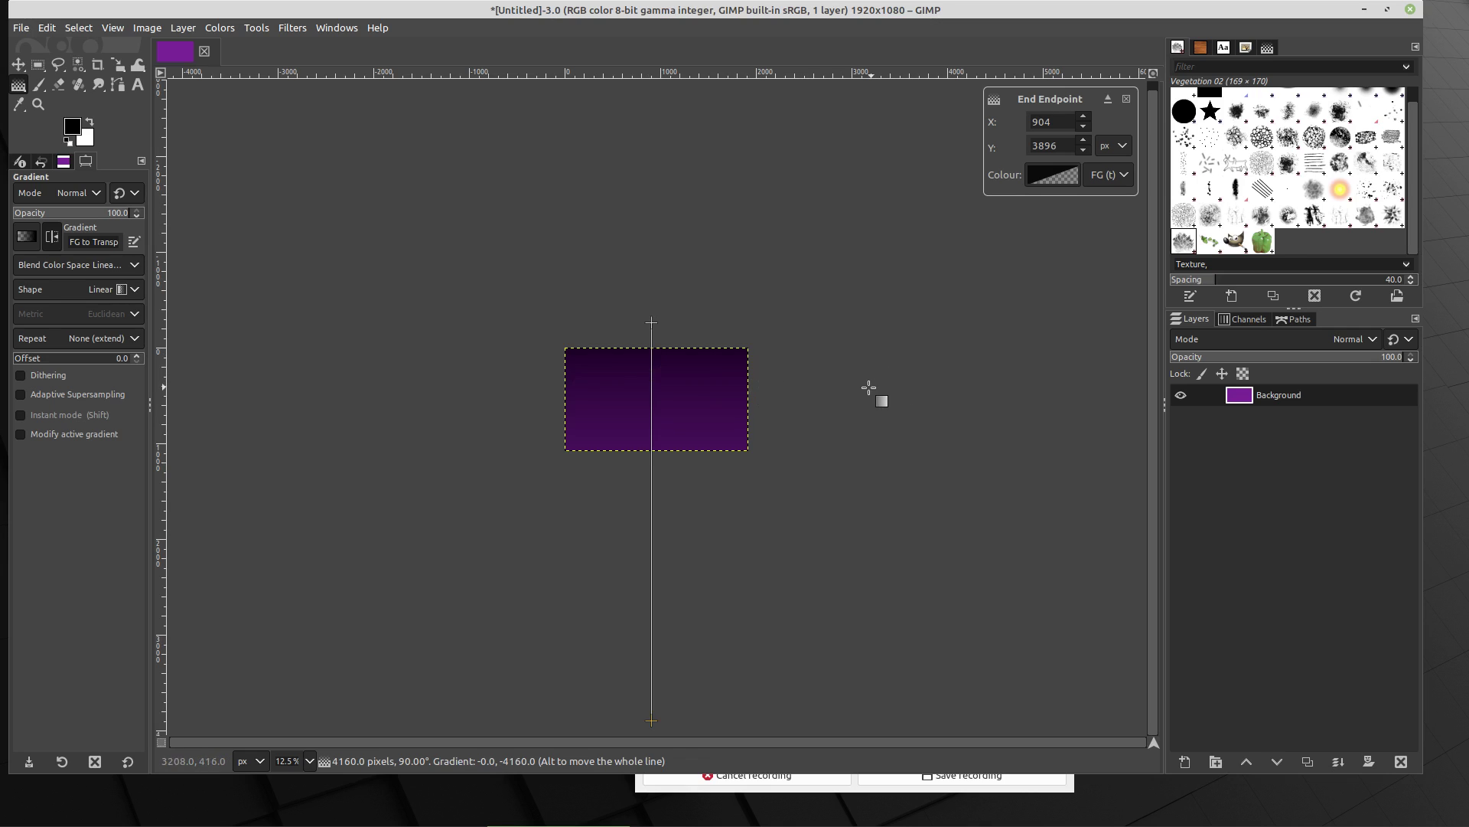
{"action": "scroll", "coordinate": [759, 446], "scroll_direction": "up", "scroll_amount": 1}
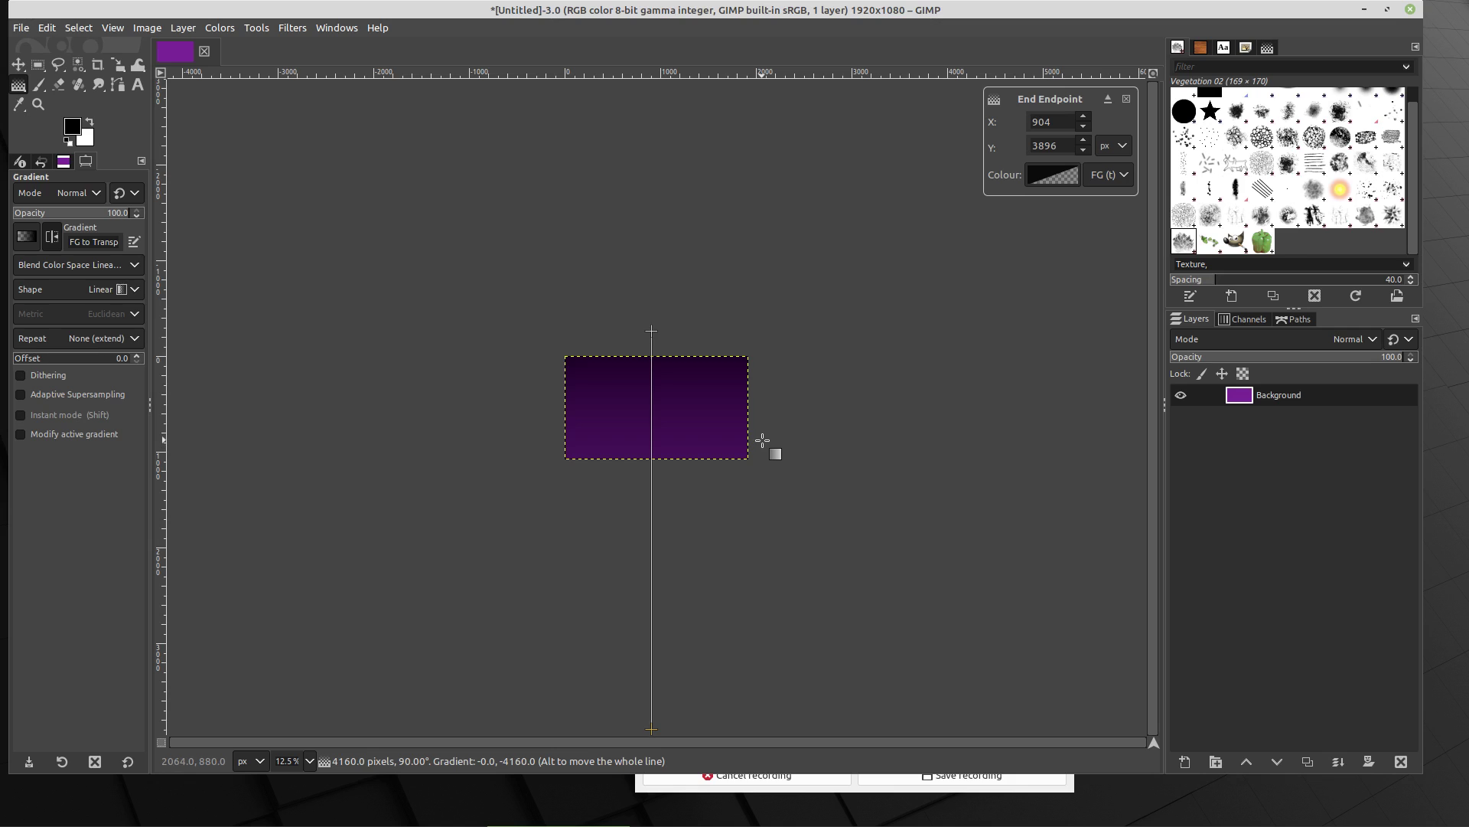
{"action": "scroll", "coordinate": [762, 440], "scroll_direction": "down", "scroll_amount": 1, "text": "ctrl"}
{"action": "scroll", "coordinate": [762, 440], "scroll_direction": "up", "scroll_amount": 4, "text": "ctrl"}
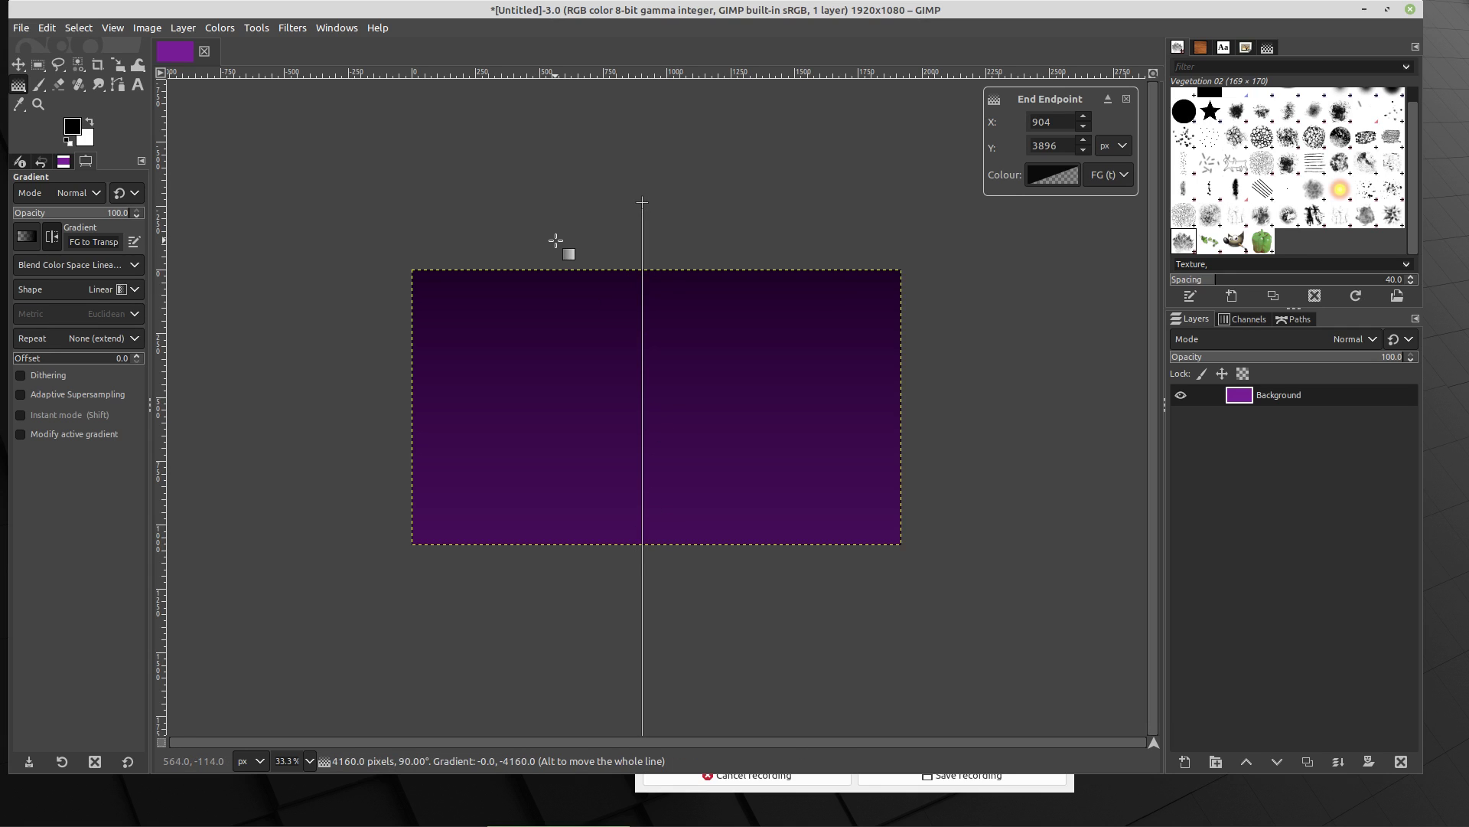
{"action": "key", "text": "Return"}
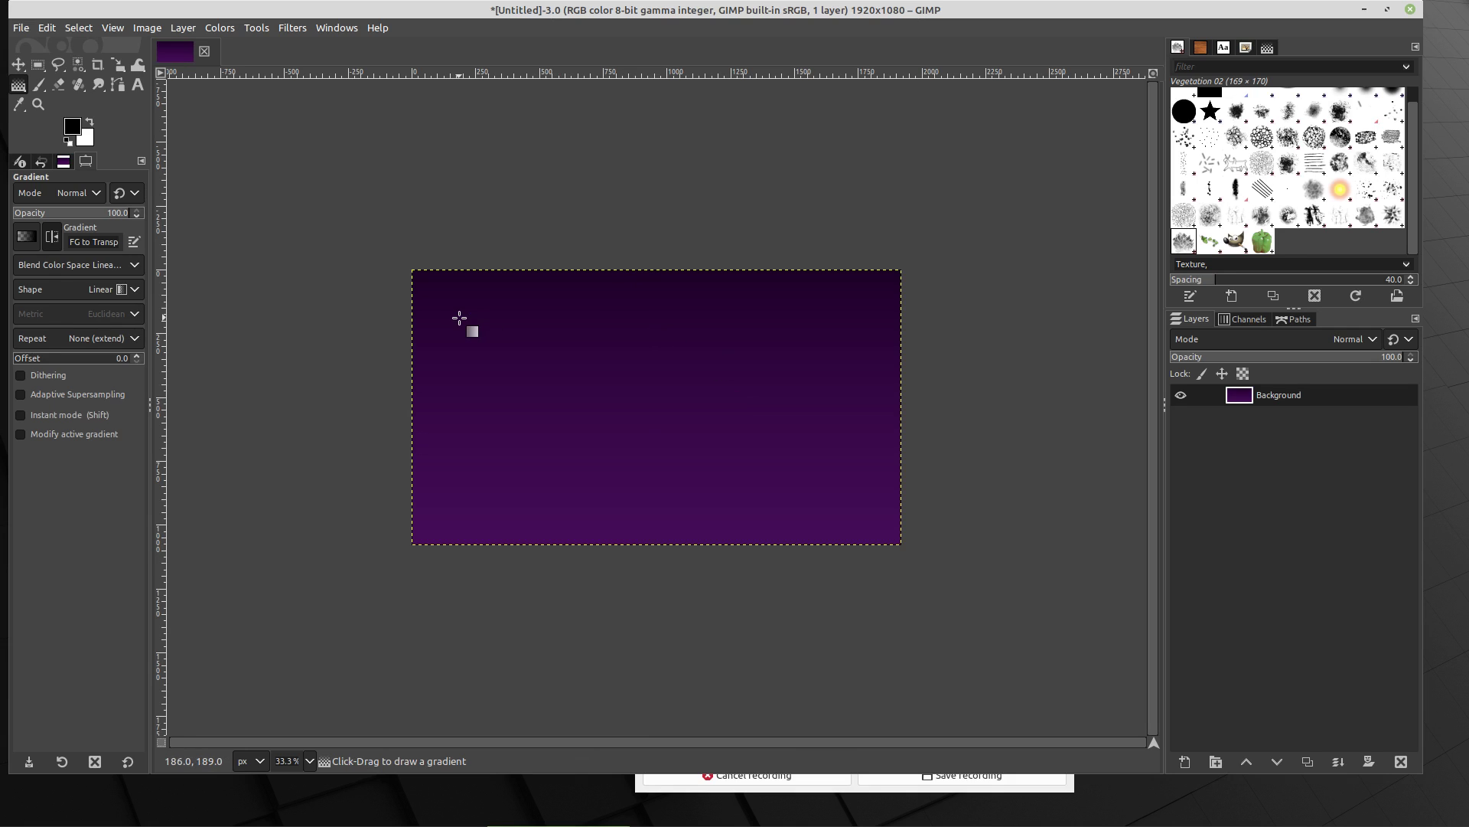
Step: Apply Hurl noise with 0.1 % randomization to the gradient background as stars
{"action": "scroll", "coordinate": [460, 318], "scroll_direction": "up", "scroll_amount": 1, "text": "ctrl"}
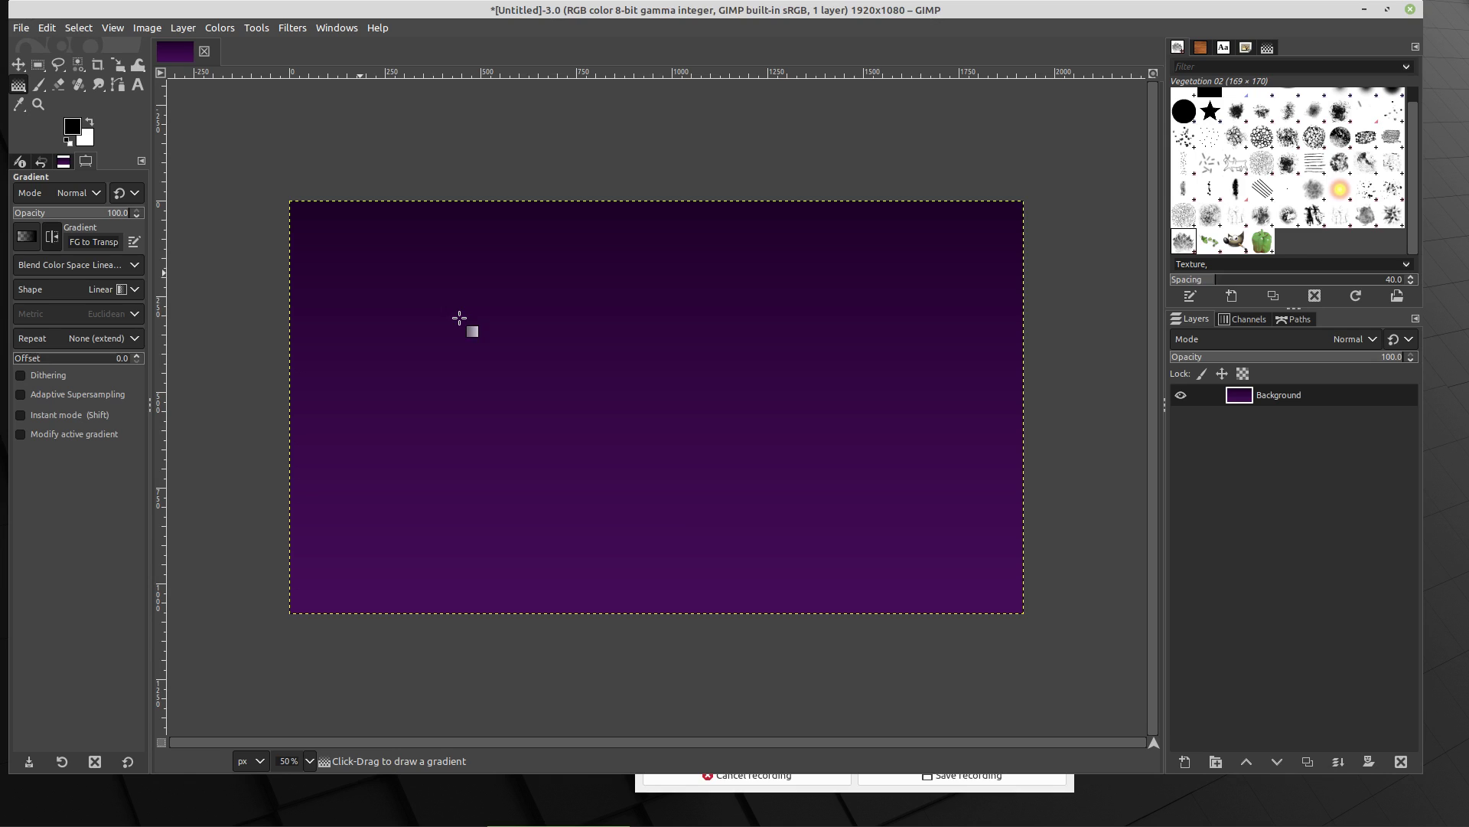
{"action": "left_click", "coordinate": [292, 31]}
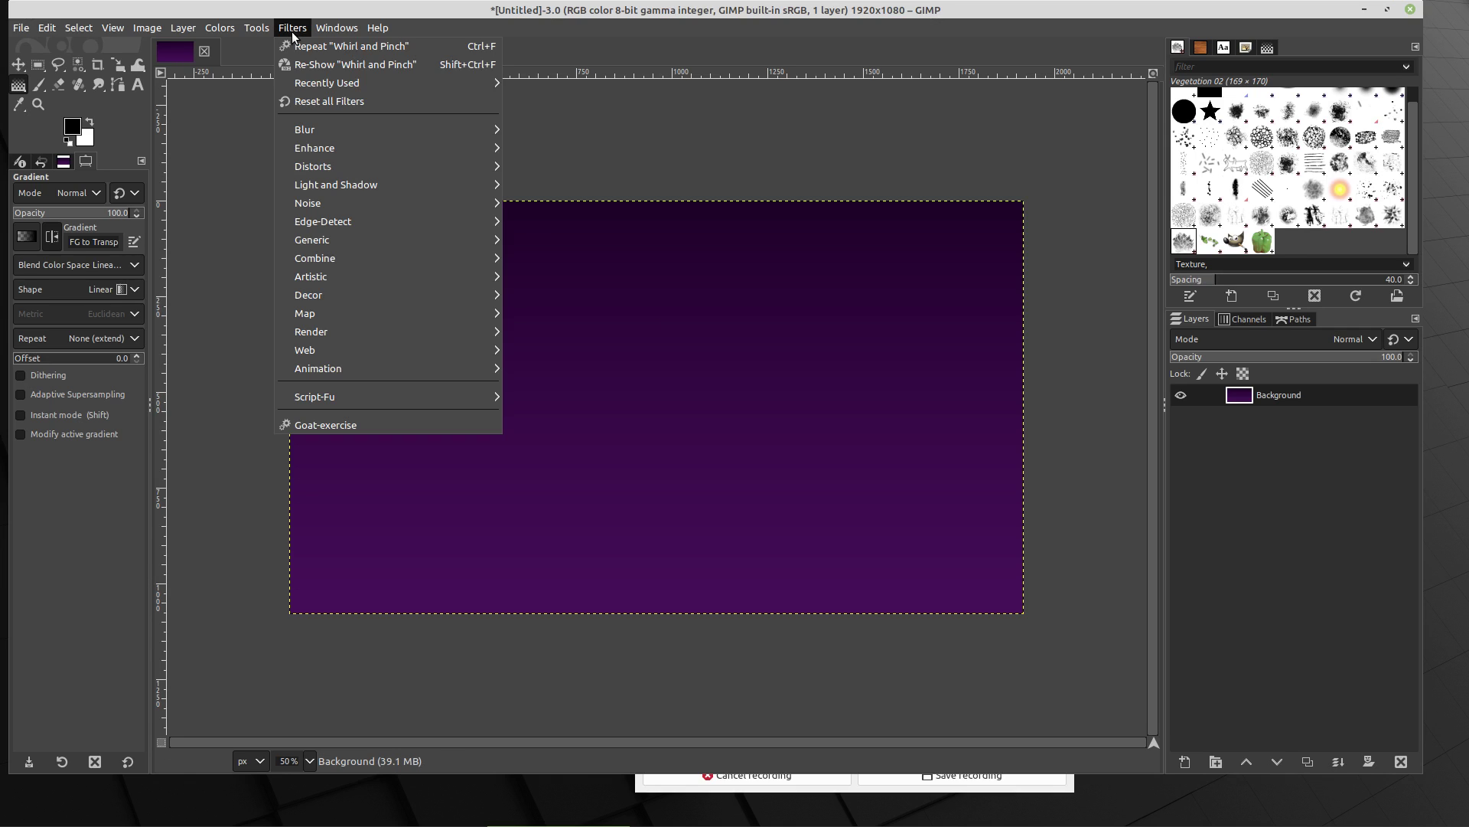
{"action": "mouse_move", "coordinate": [324, 202]}
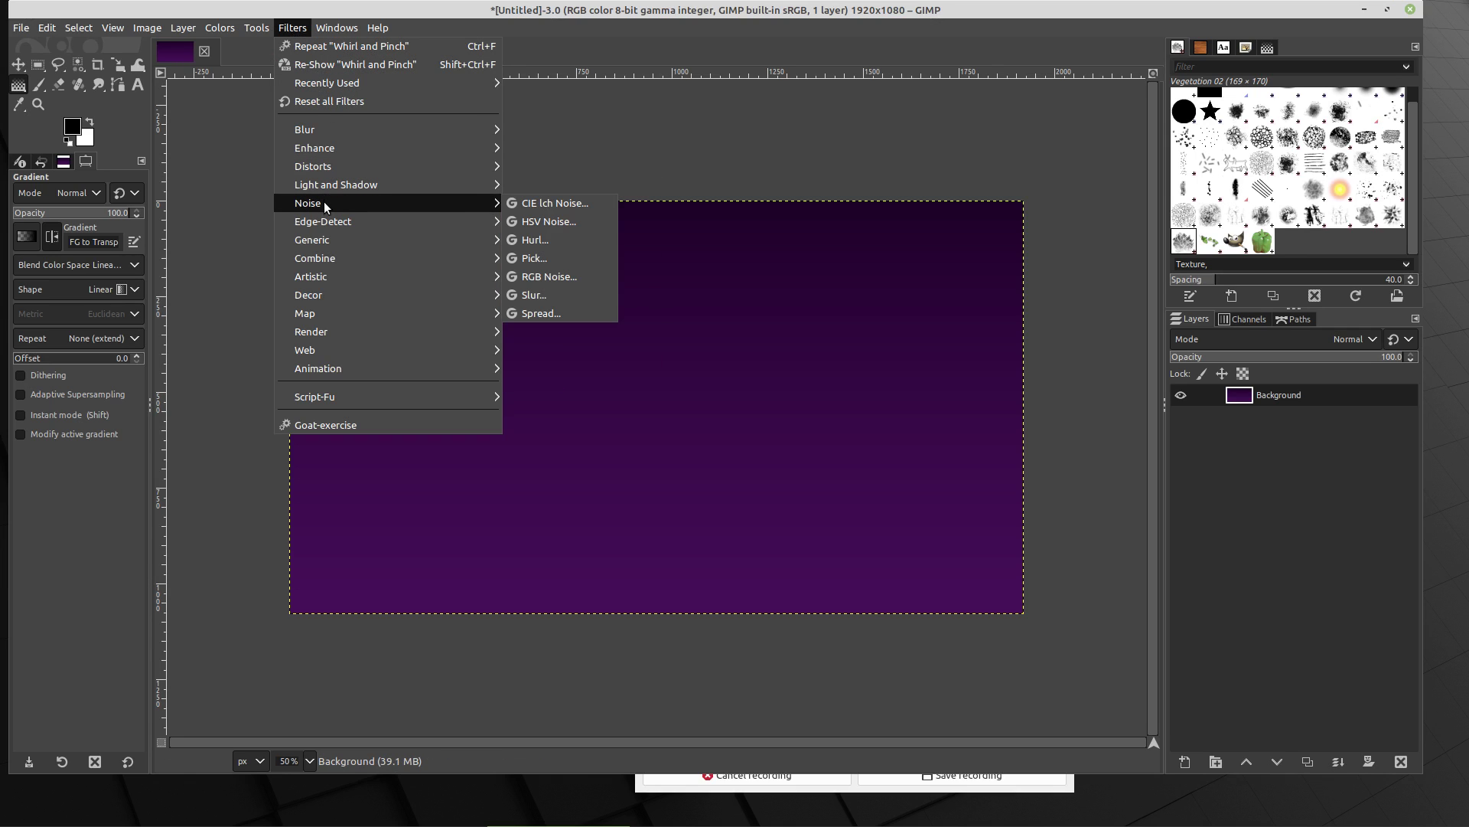
{"action": "left_click", "coordinate": [536, 240]}
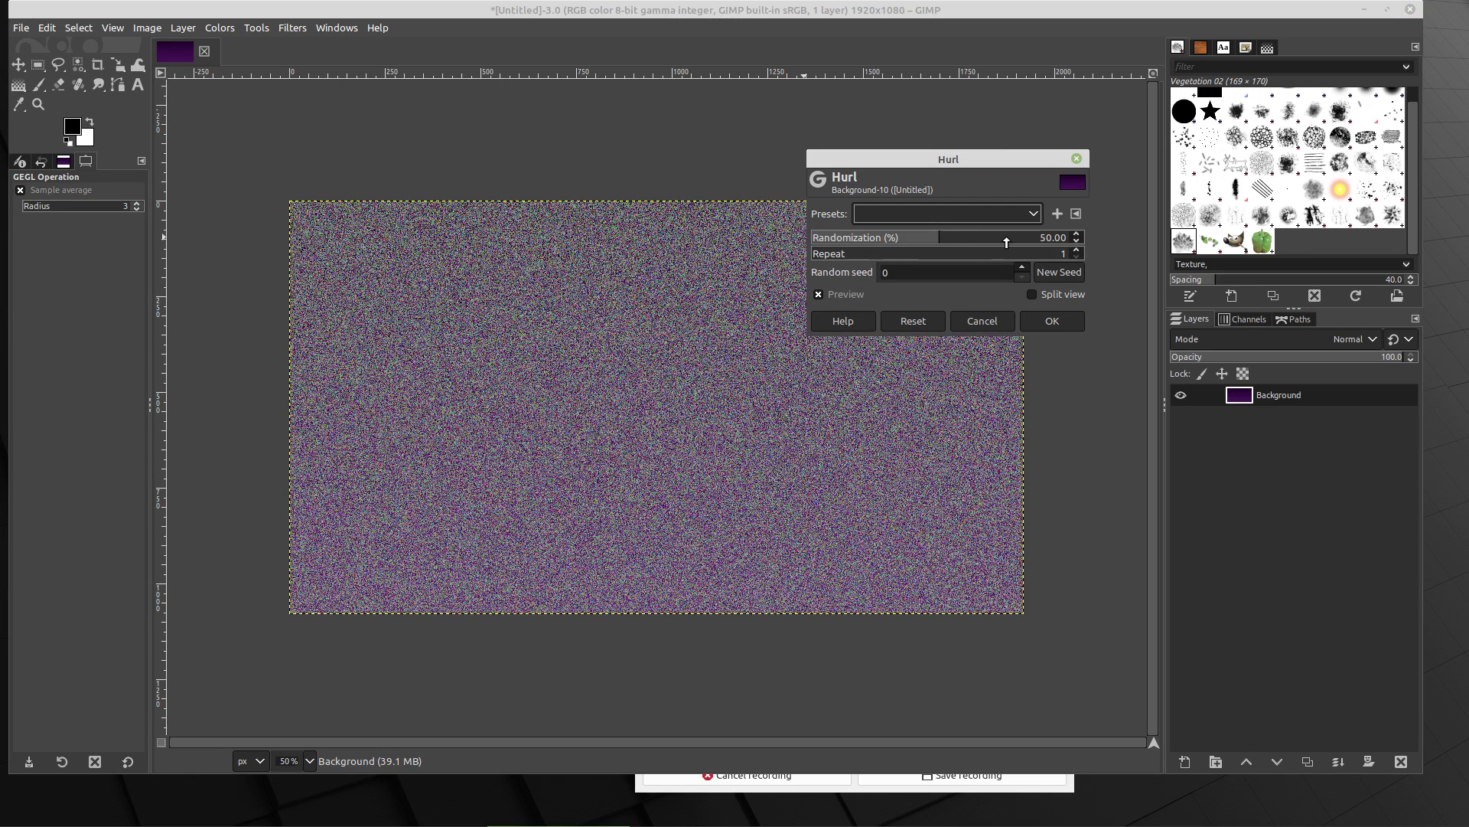
{"action": "left_click", "coordinate": [1042, 240]}
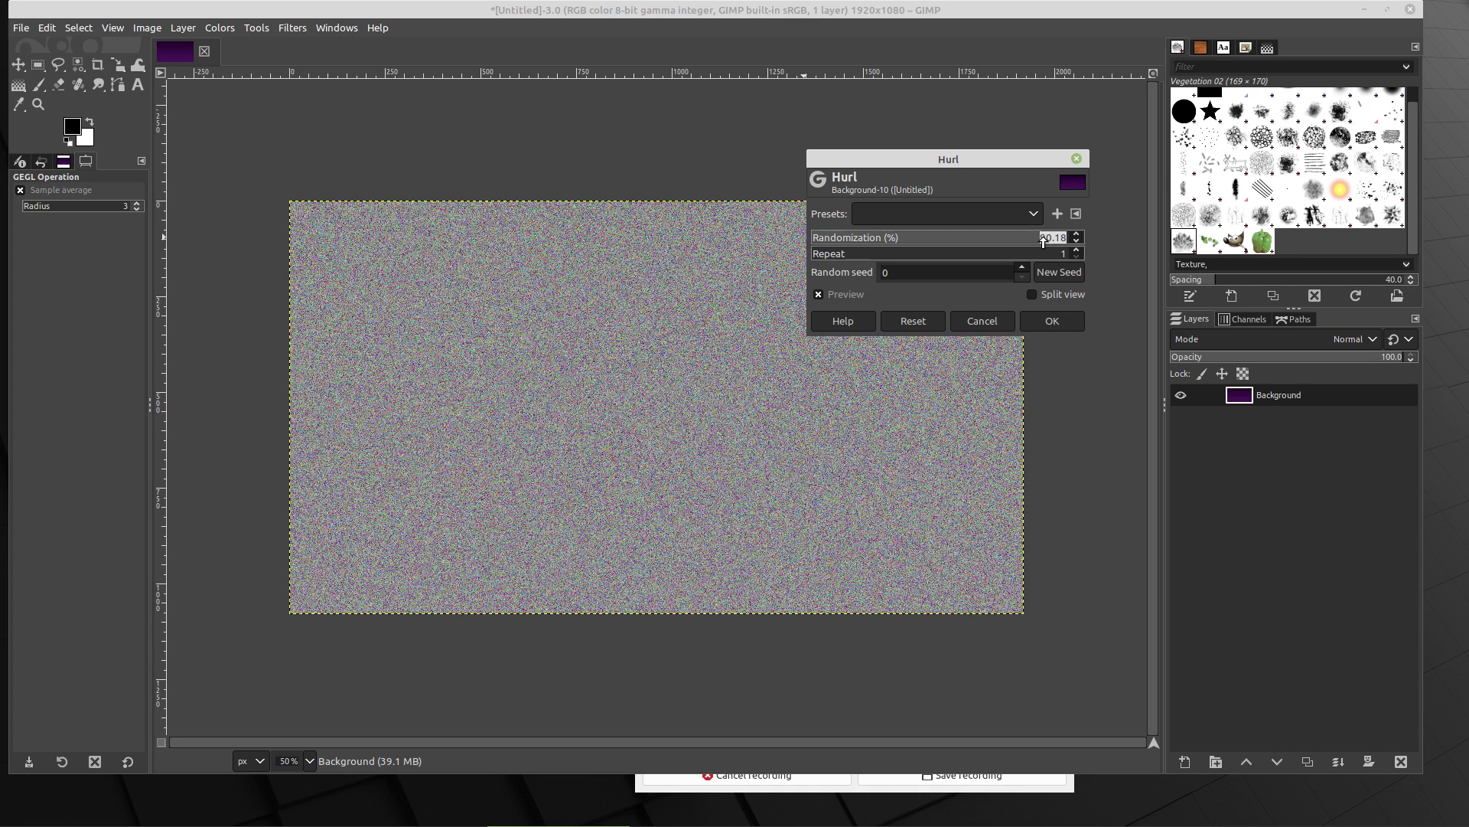
{"action": "type", "text": ".1"}
{"action": "left_click", "coordinate": [1053, 322]}
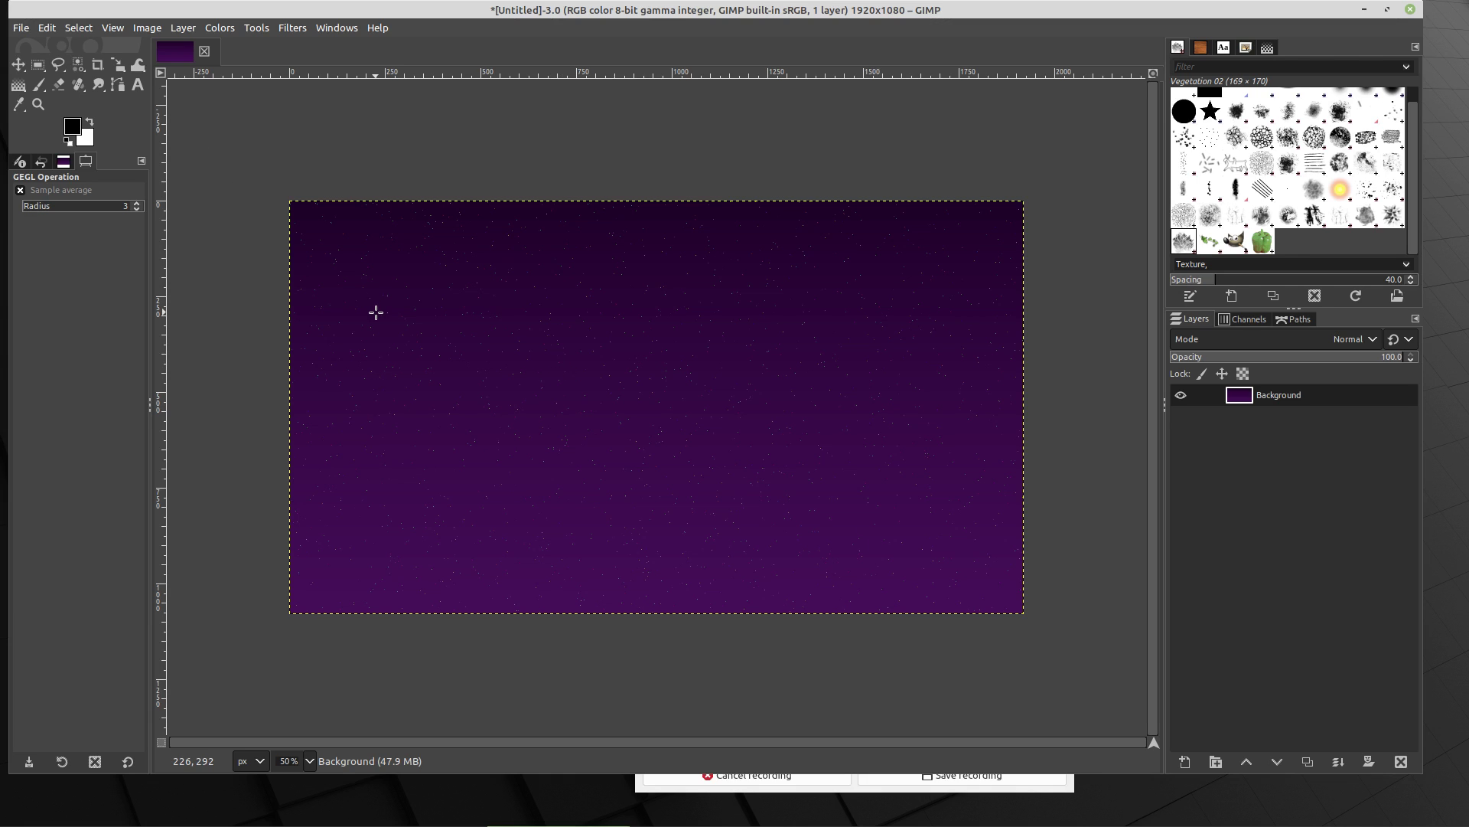
Step: Create a new image 1920 px wide and 400 px high, filled with transparency
{"action": "key", "text": "ctrl+n"}
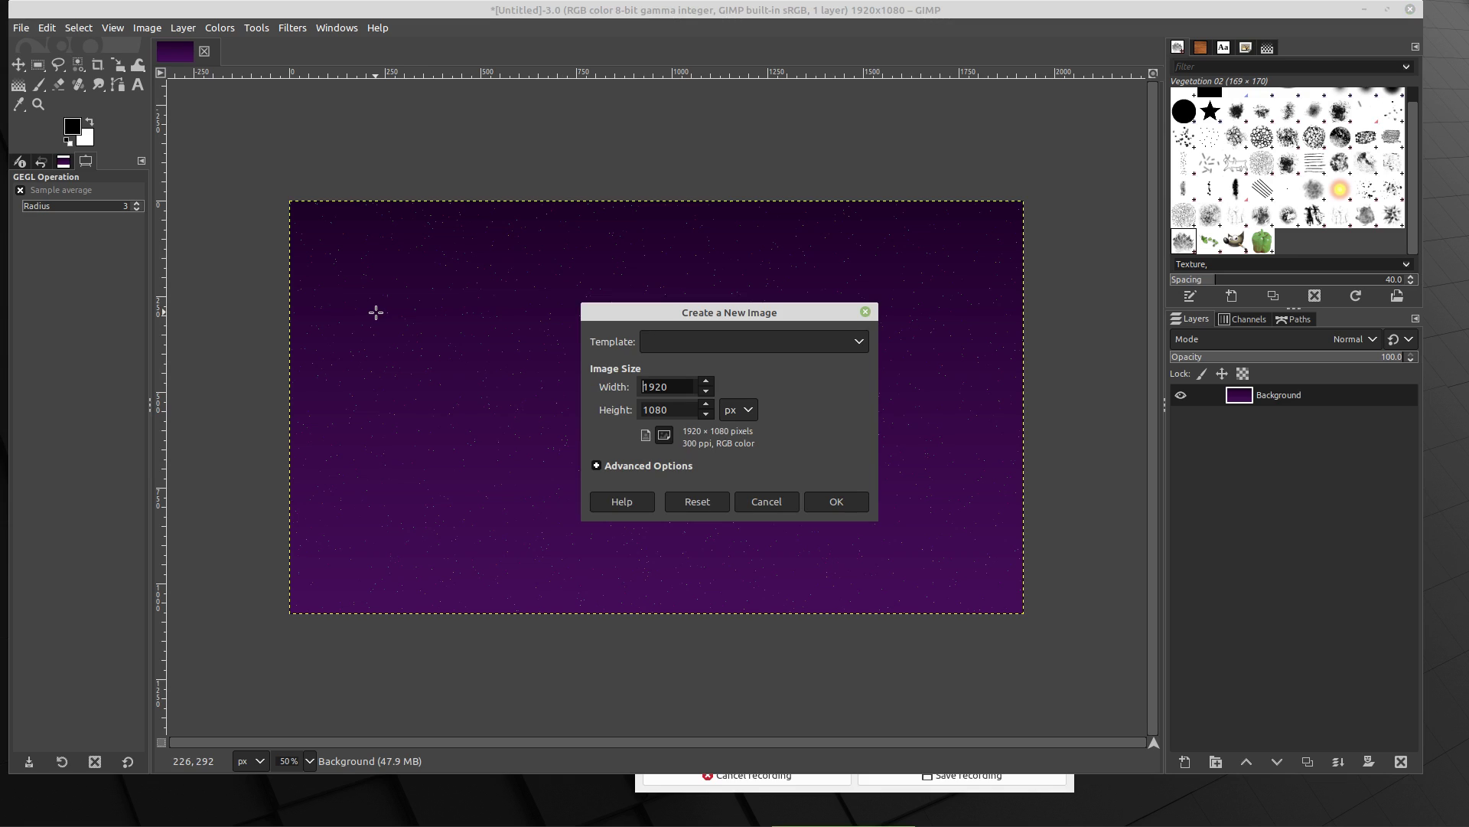
{"action": "left_click_drag", "start_coordinate": [672, 413], "coordinate": [623, 411]}
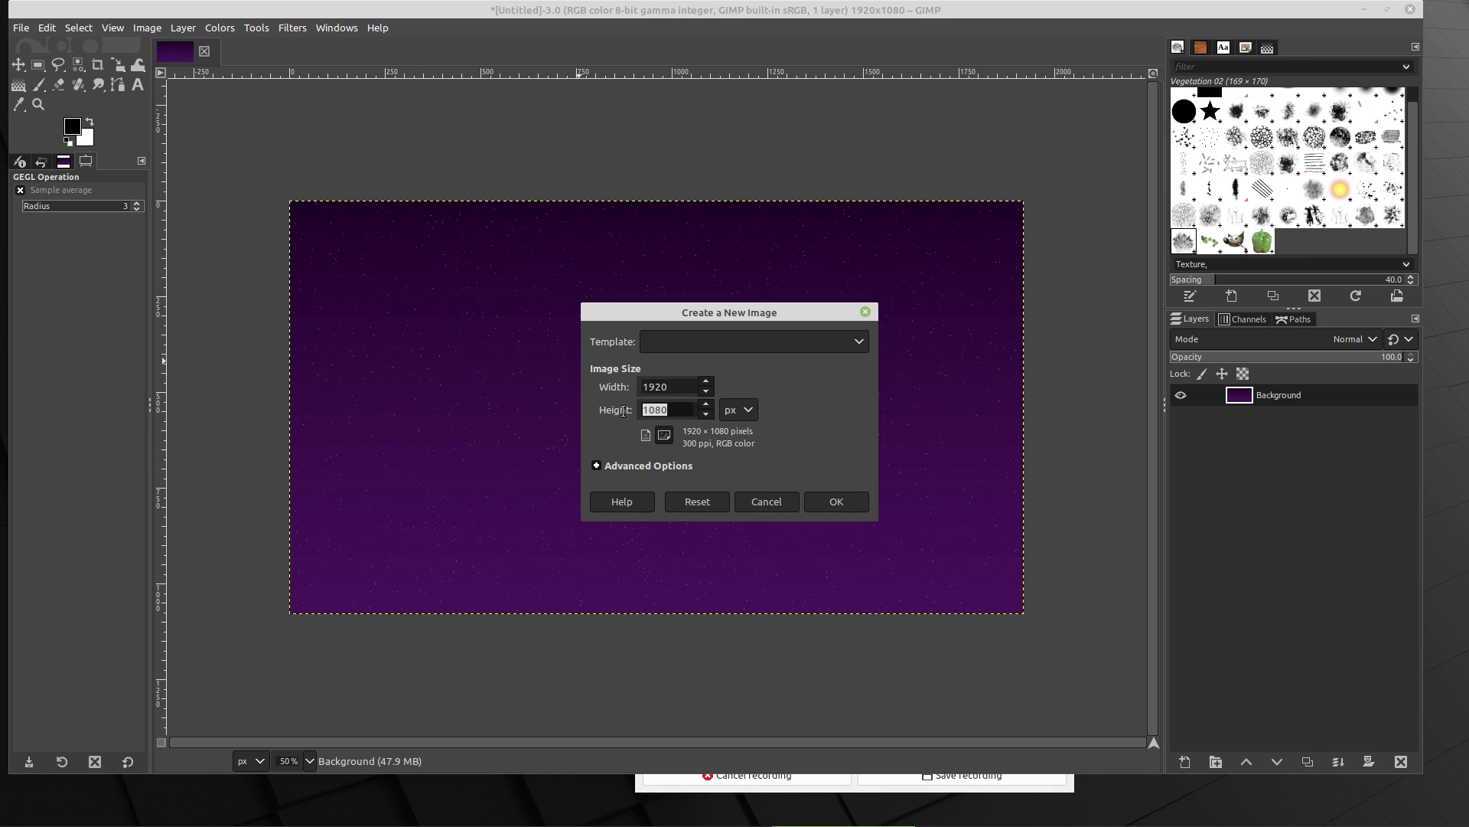
{"action": "type", "text": "400"}
{"action": "left_click", "coordinate": [638, 466]}
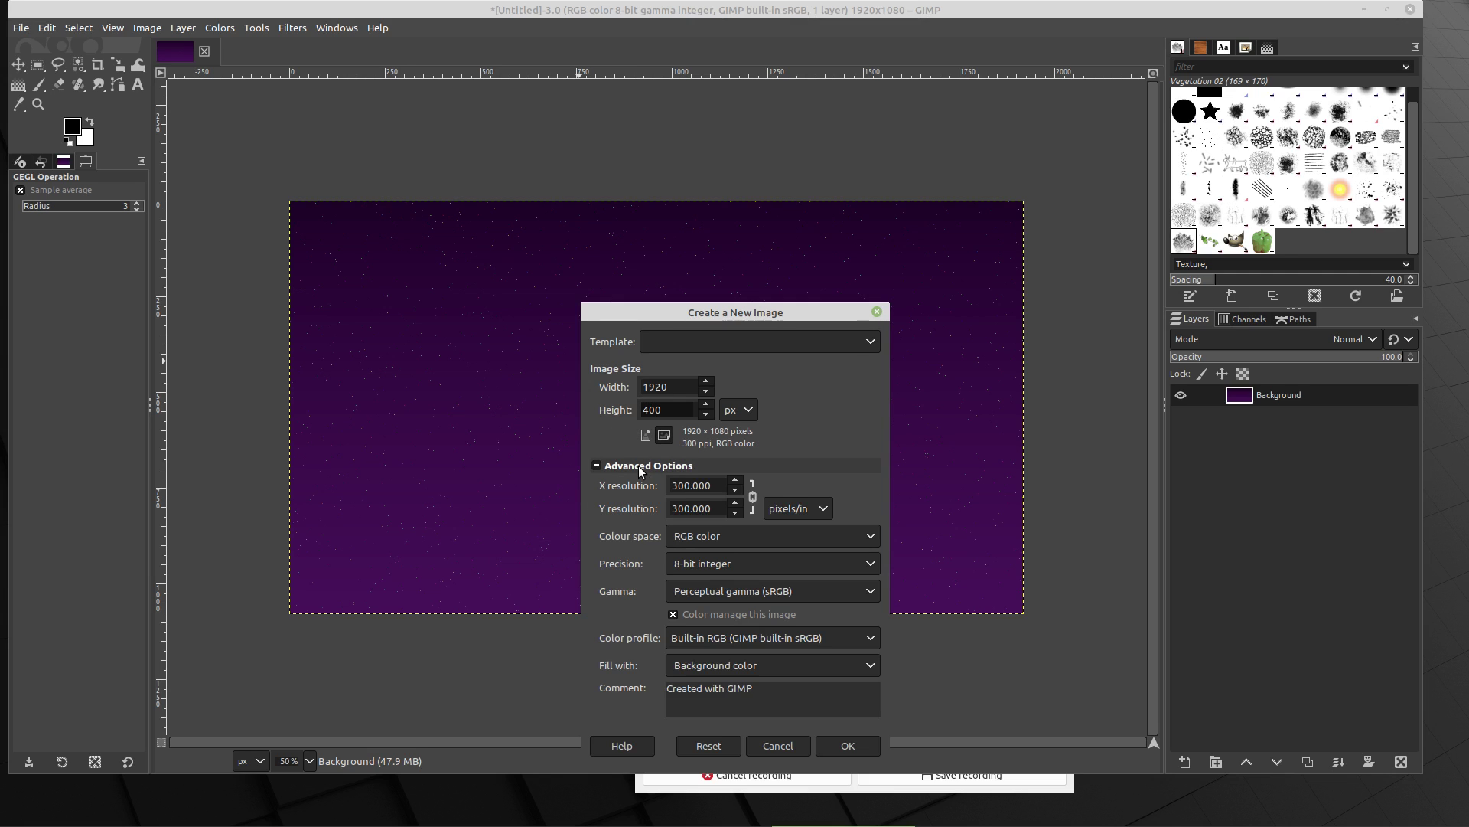
{"action": "left_click", "coordinate": [860, 665]}
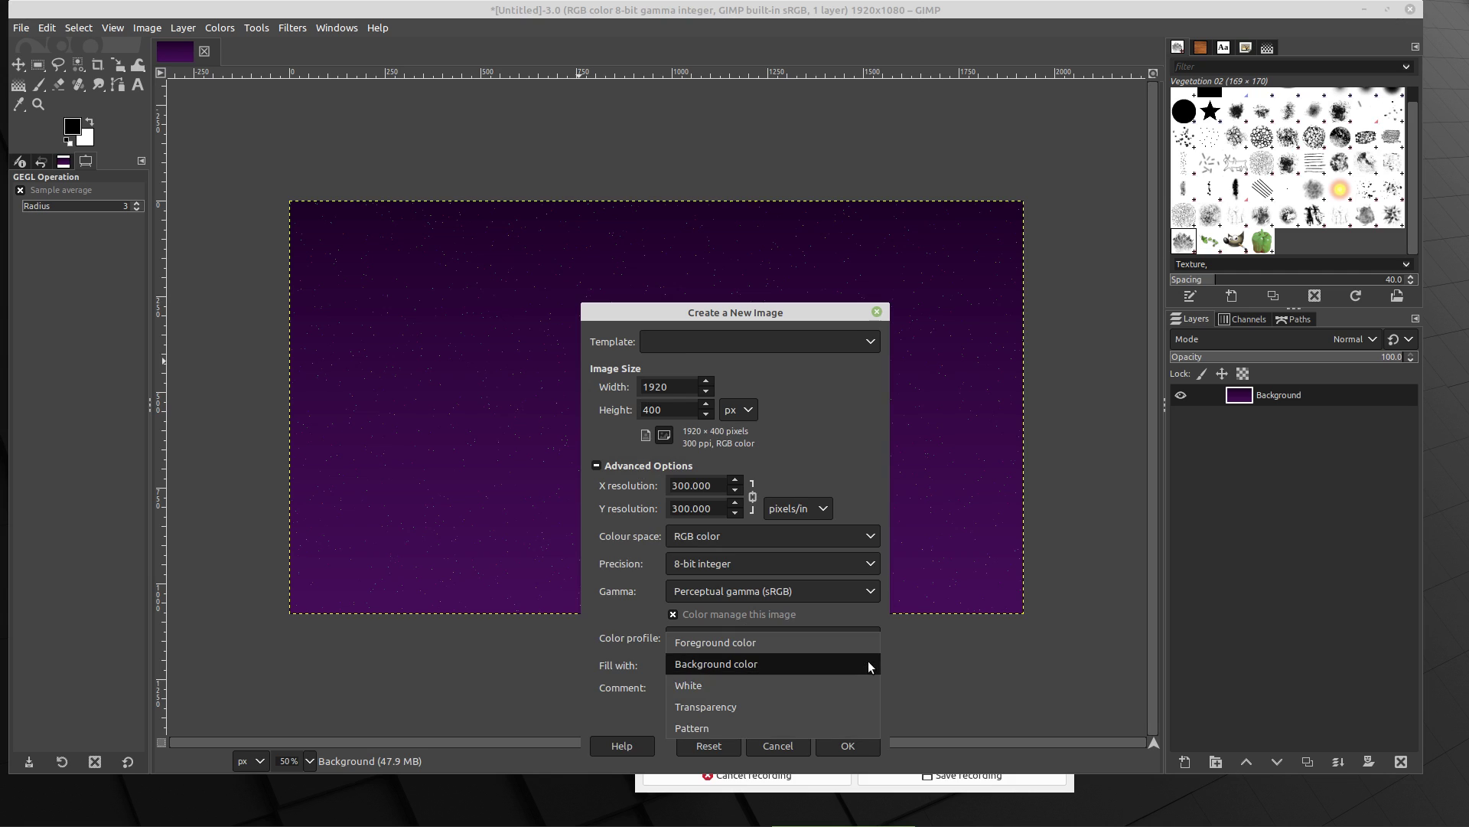
{"action": "left_click", "coordinate": [741, 705]}
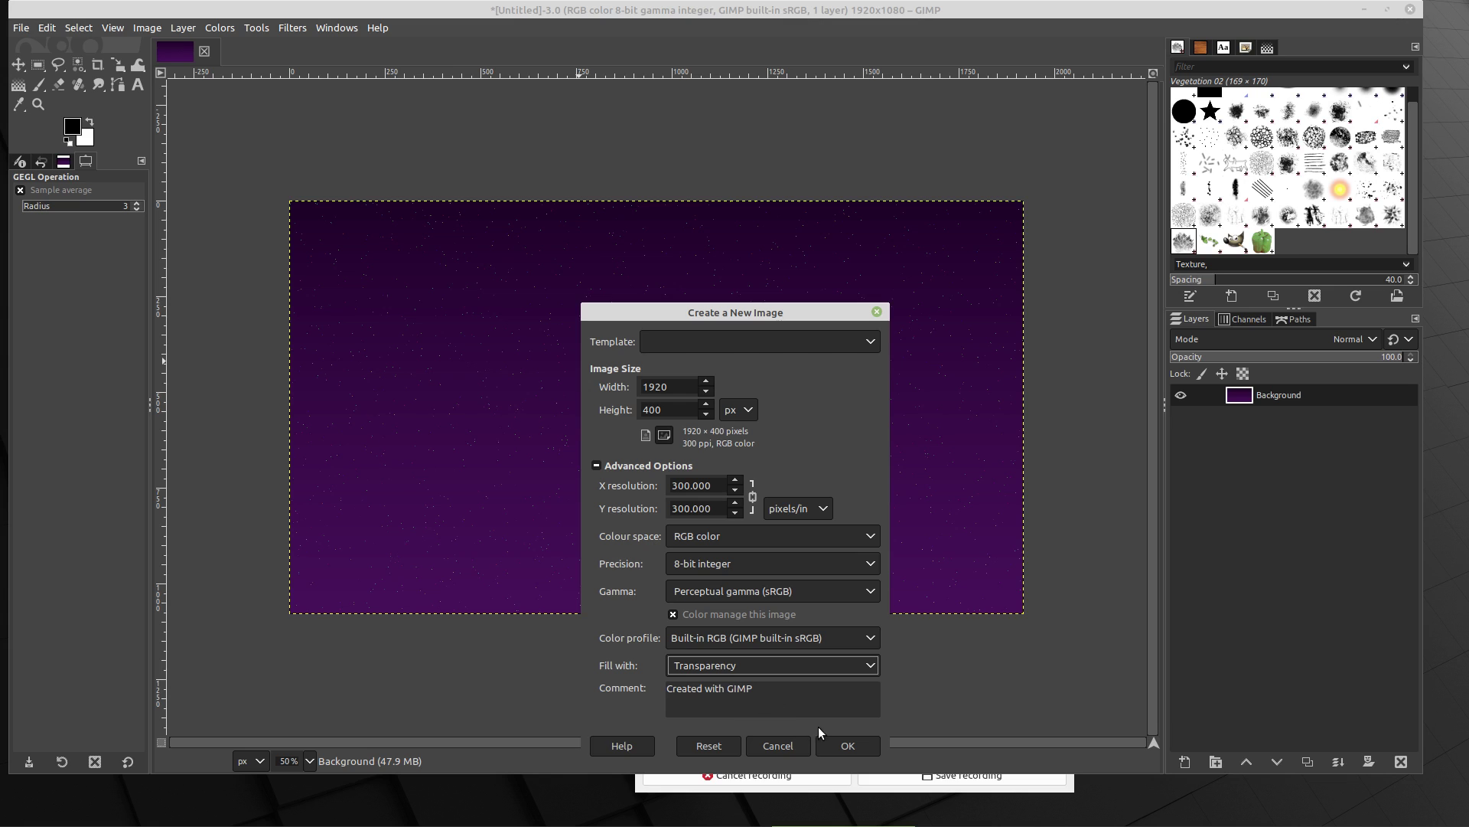
{"action": "left_click", "coordinate": [843, 745]}
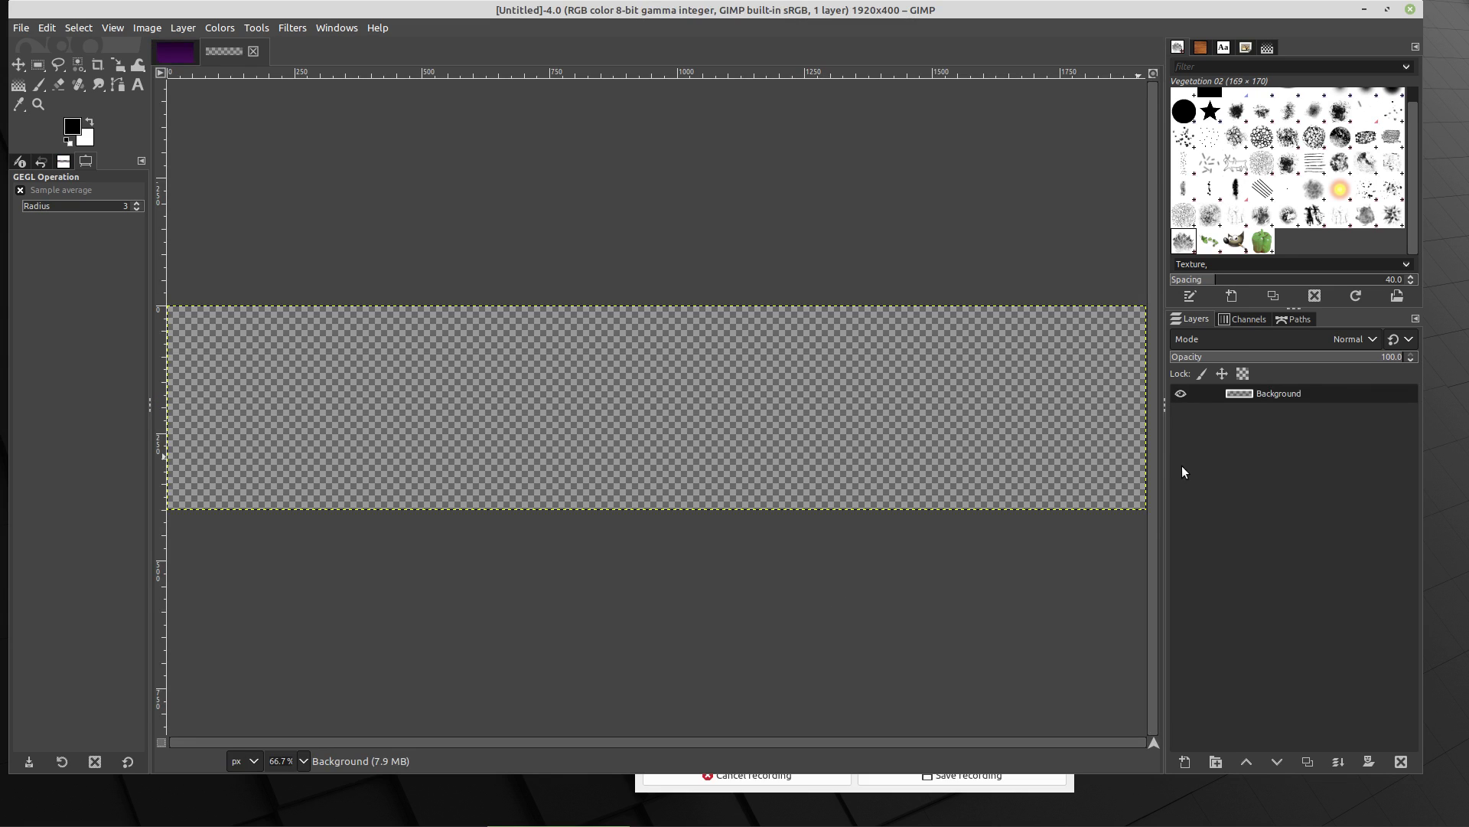
Step: Add a white-filled 1920 × 400 px layer and move it below the transparent Background layer
{"action": "right_click", "coordinate": [1241, 393]}
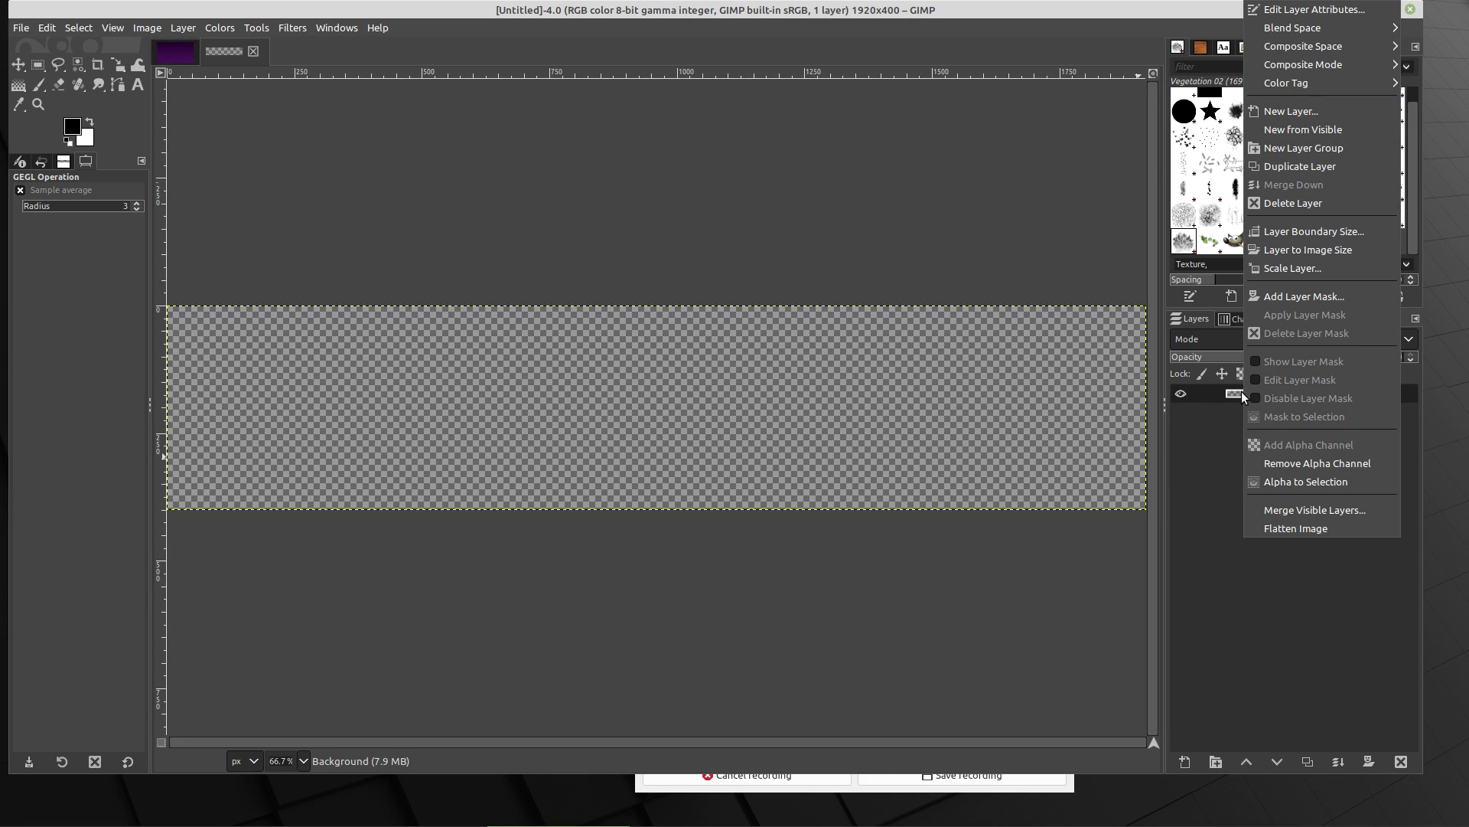
{"action": "left_click", "coordinate": [1275, 113]}
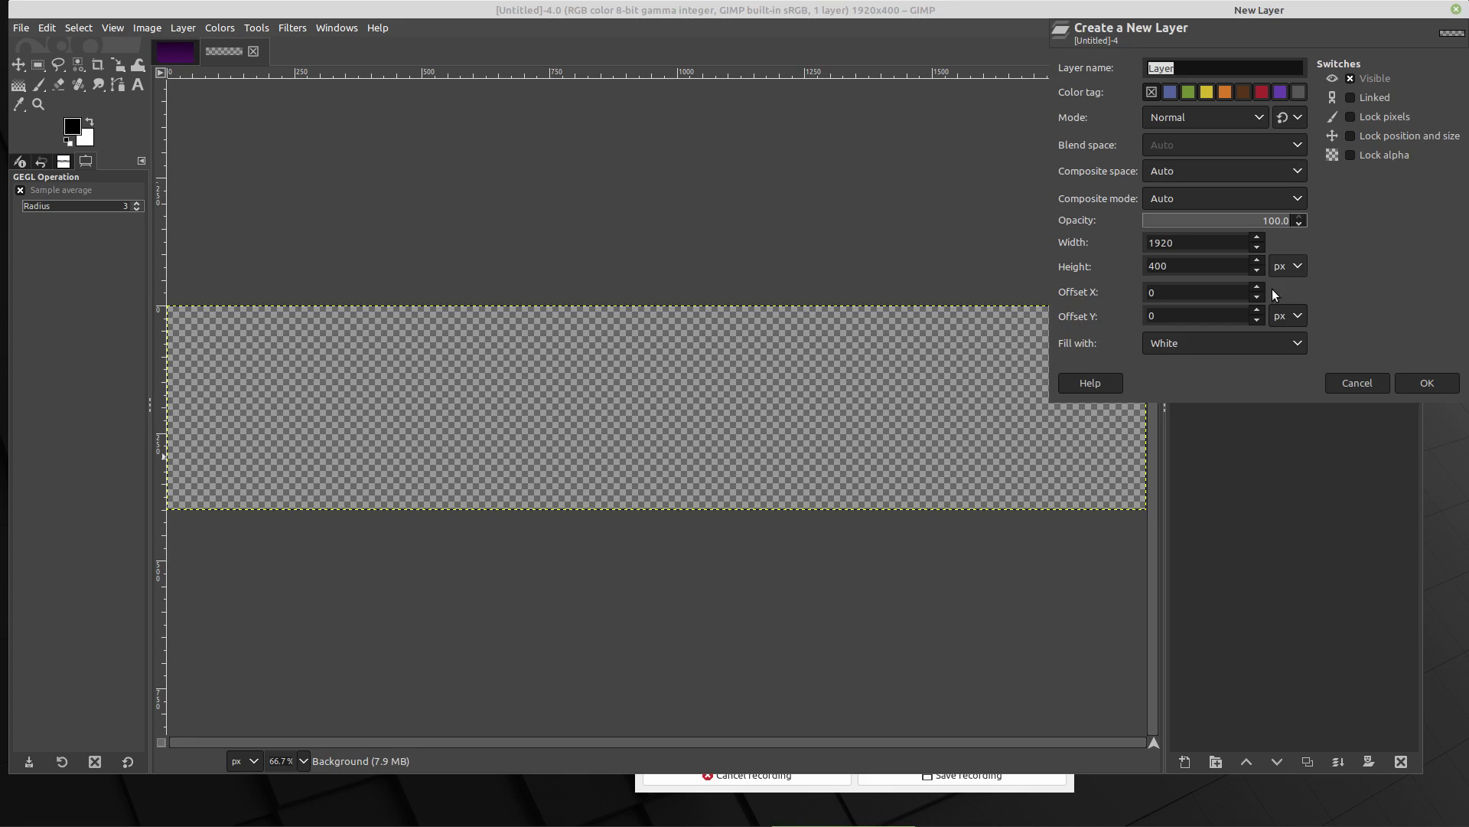
{"action": "left_click", "coordinate": [1417, 383]}
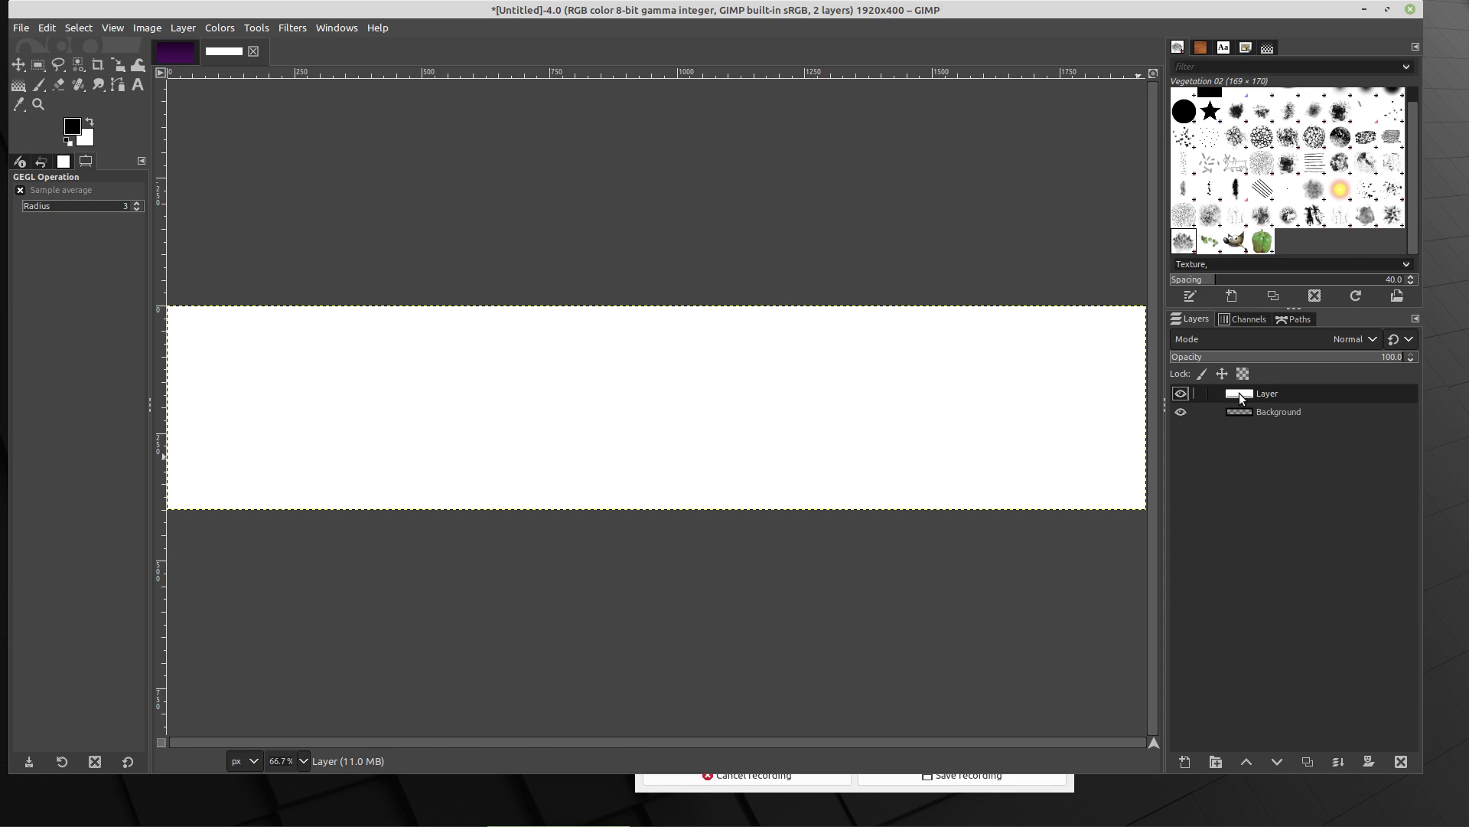
{"action": "left_click_drag", "start_coordinate": [1238, 393], "coordinate": [1246, 421]}
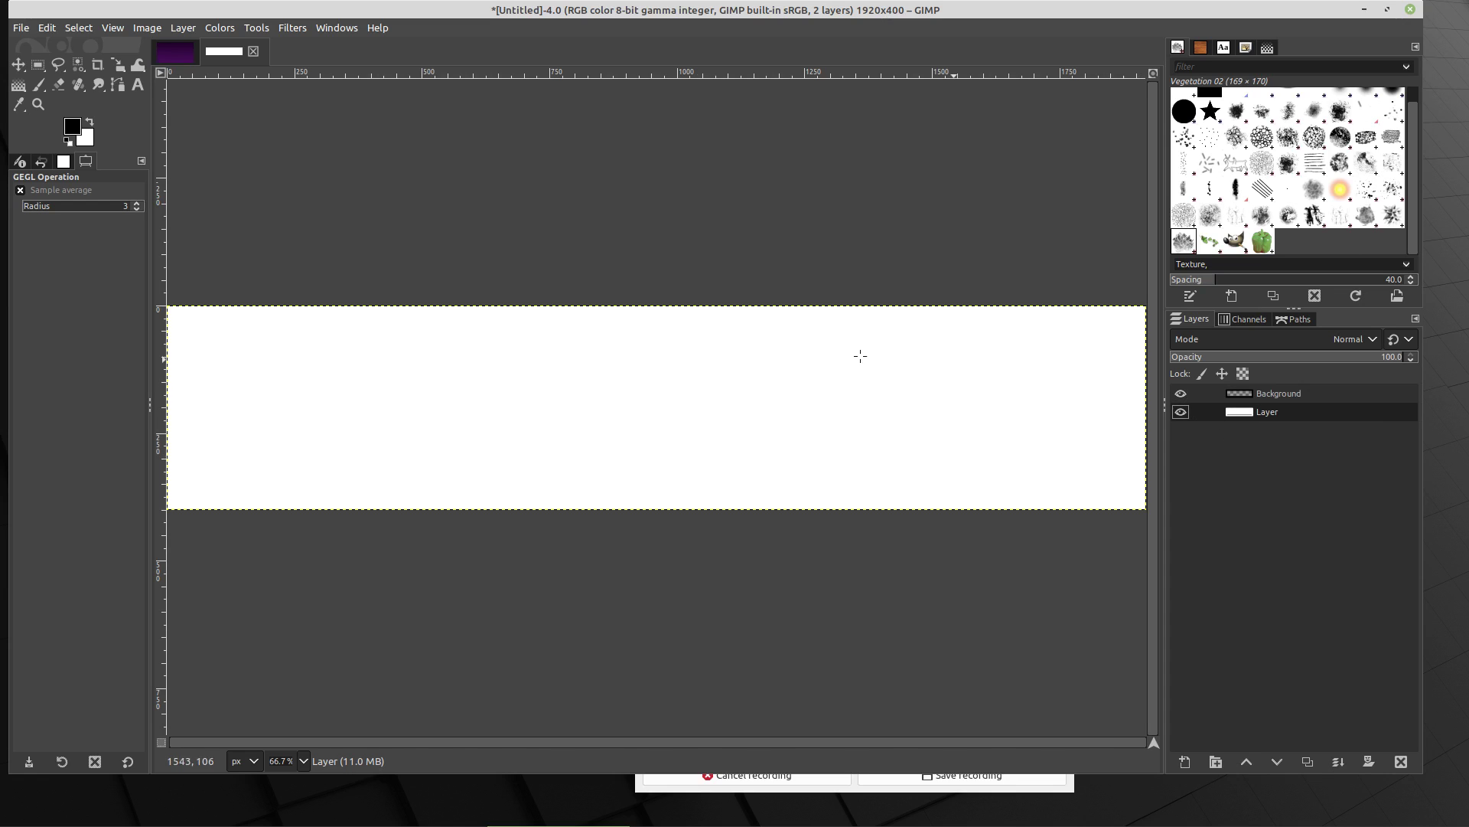
Step: Fill the lower layer with the black foreground colour and make the transparent Background layer active
{"action": "left_click", "coordinate": [46, 28]}
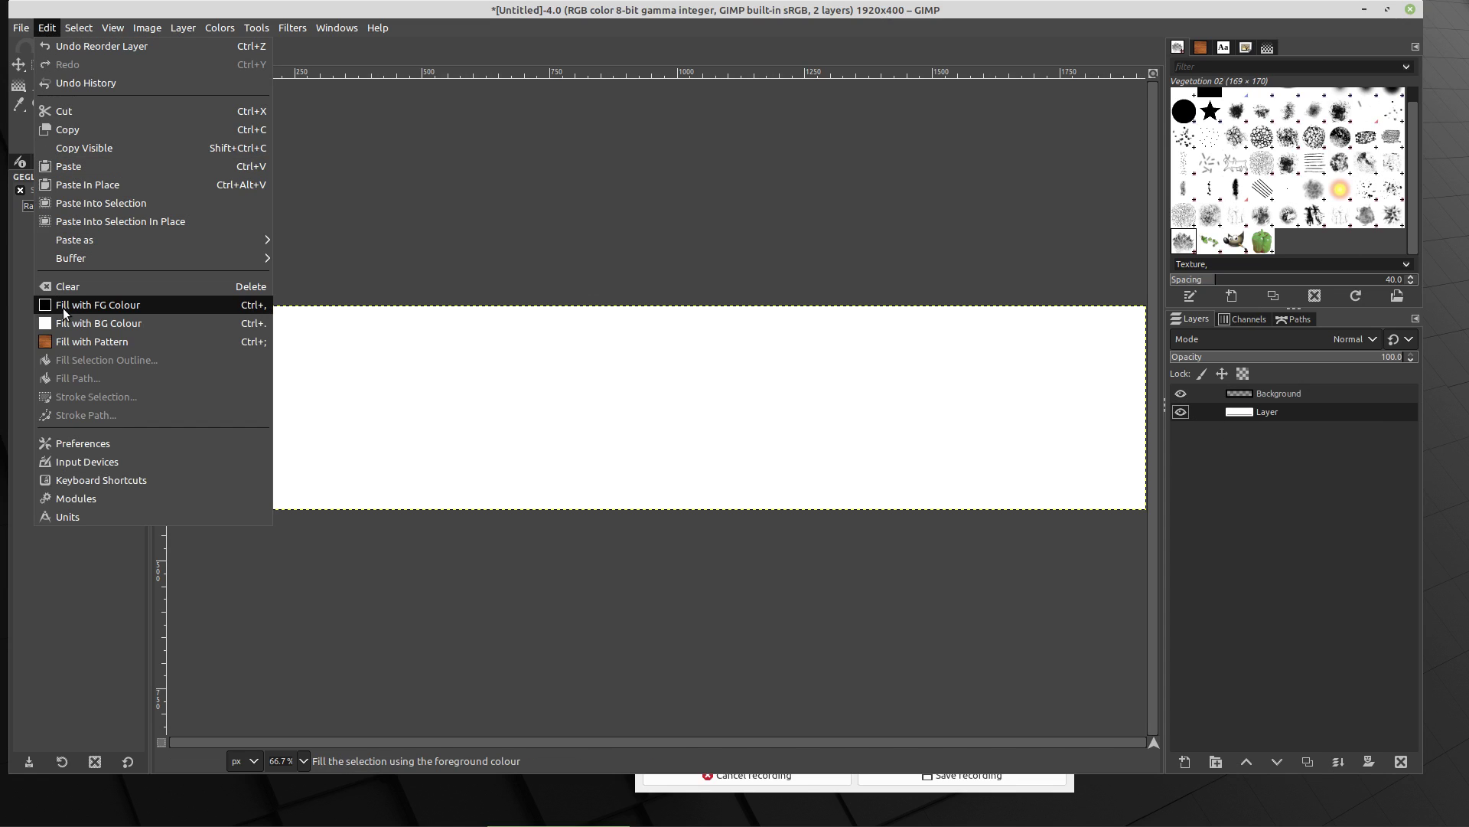
{"action": "left_click", "coordinate": [65, 305]}
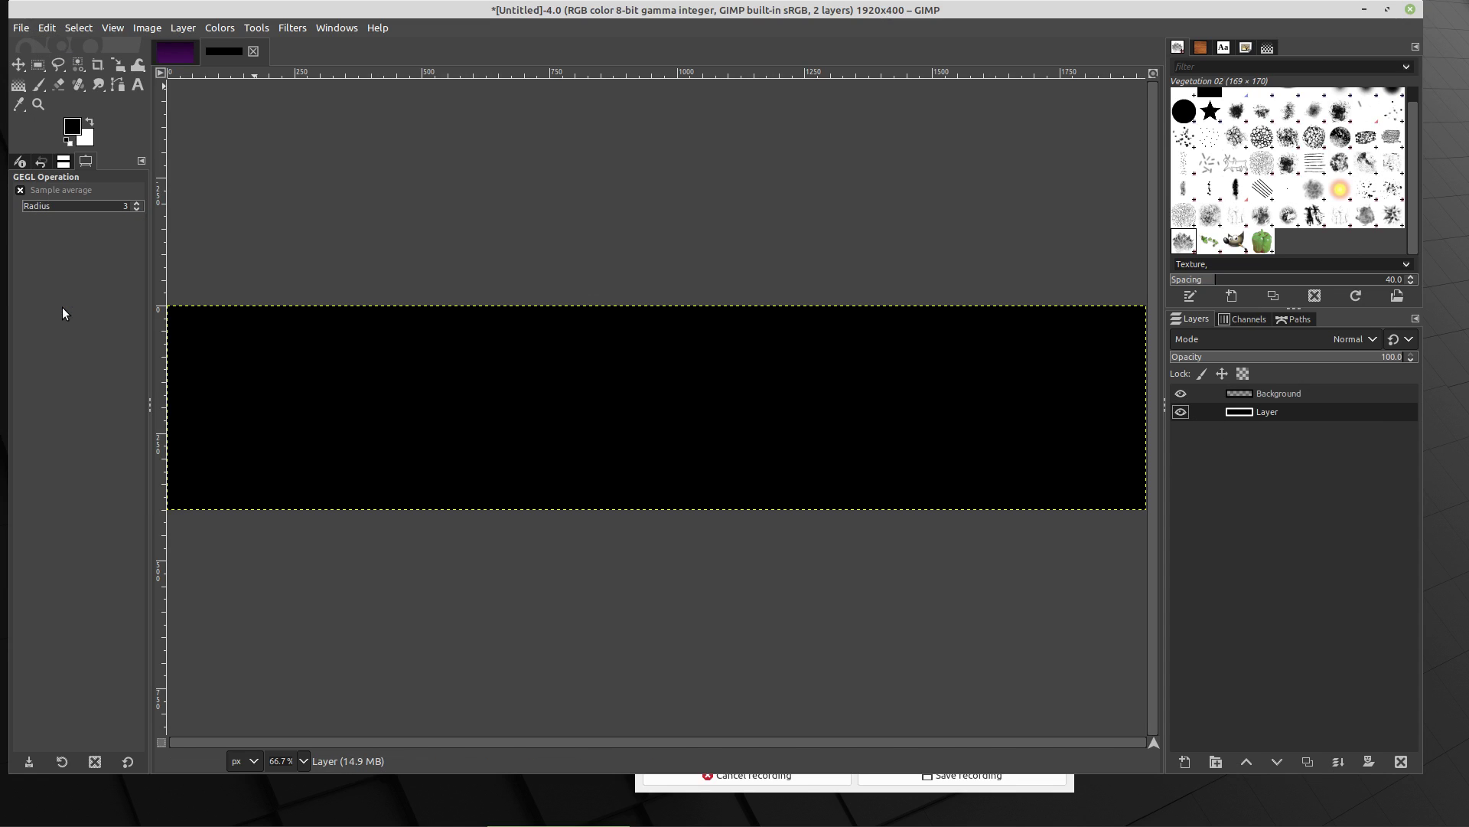
{"action": "left_click", "coordinate": [1272, 389]}
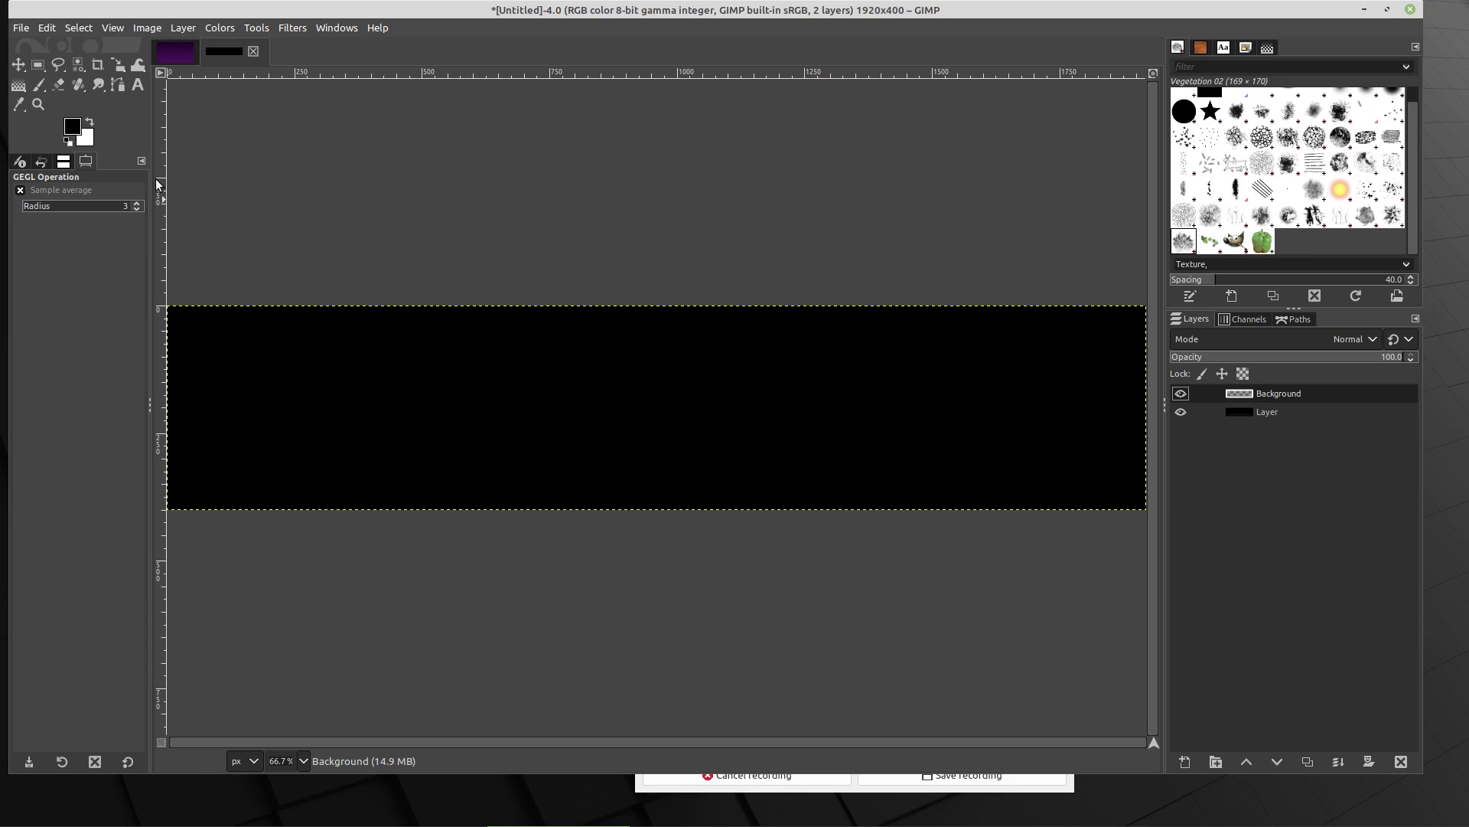
Step: Set the foreground colour to grey 8e8e8e and the background colour to light grey bebebe
{"action": "left_click", "coordinate": [81, 132]}
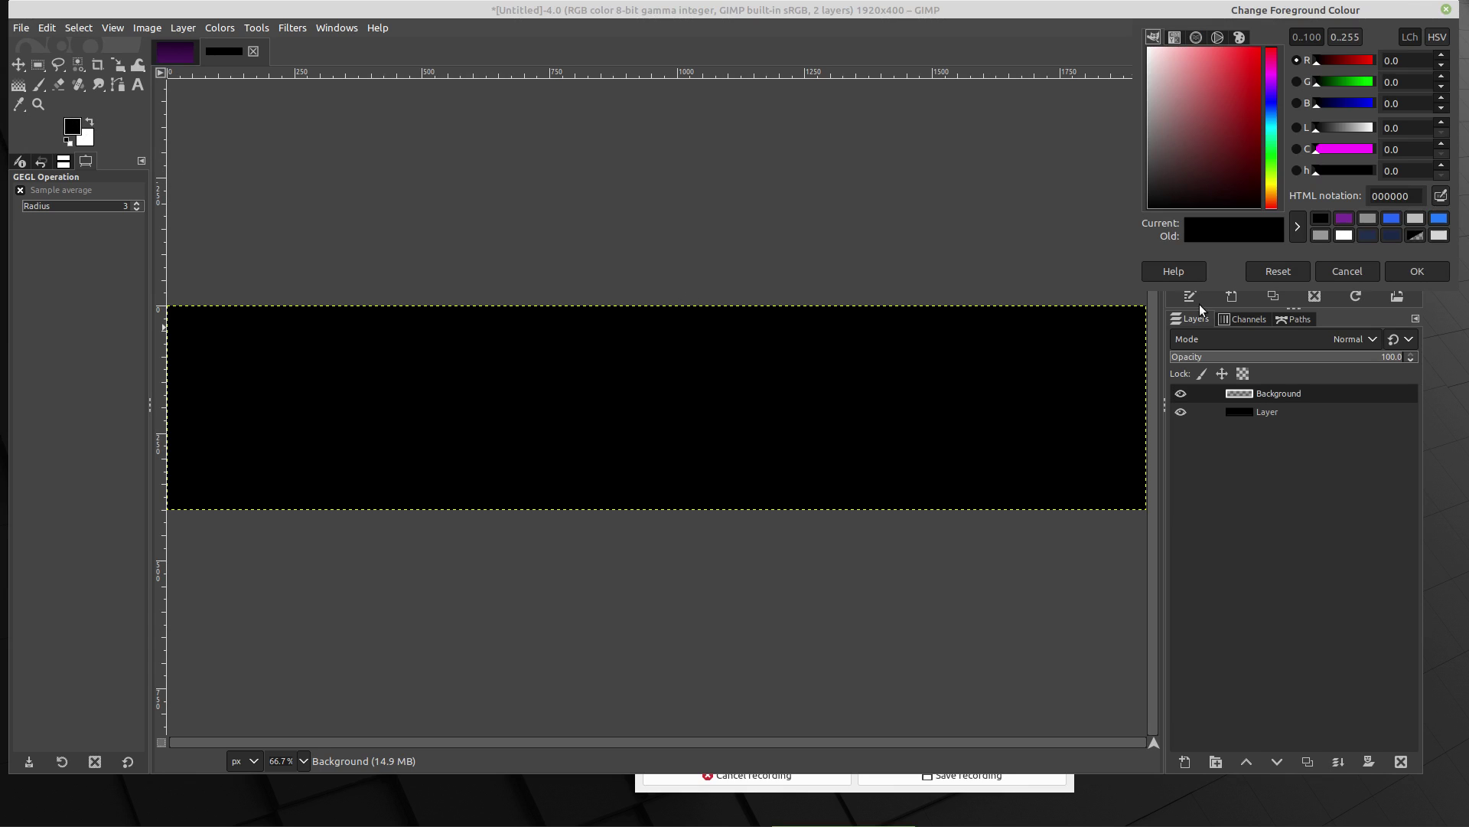
{"action": "left_click", "coordinate": [1367, 219]}
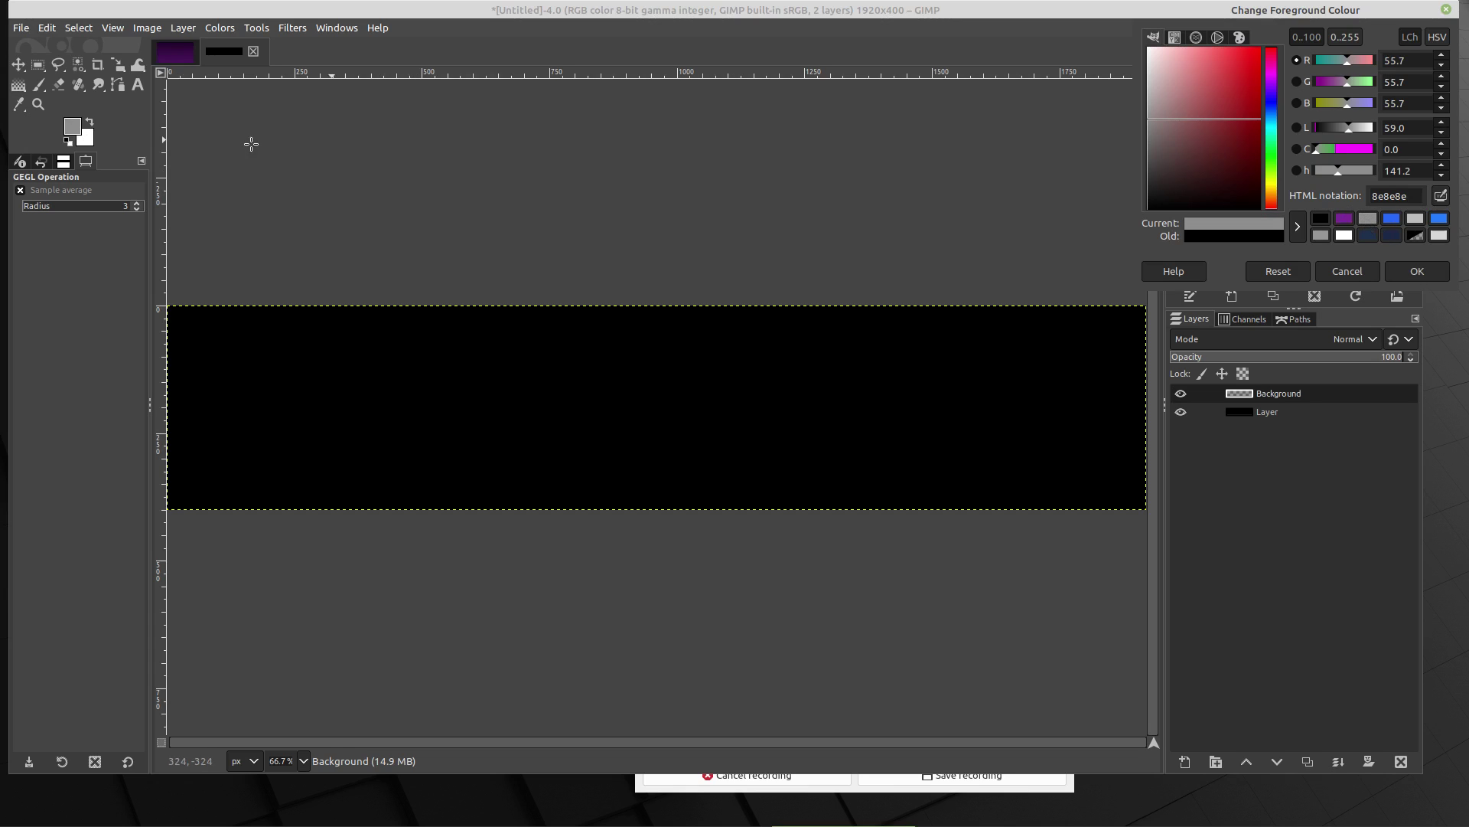
{"action": "left_click", "coordinate": [91, 140]}
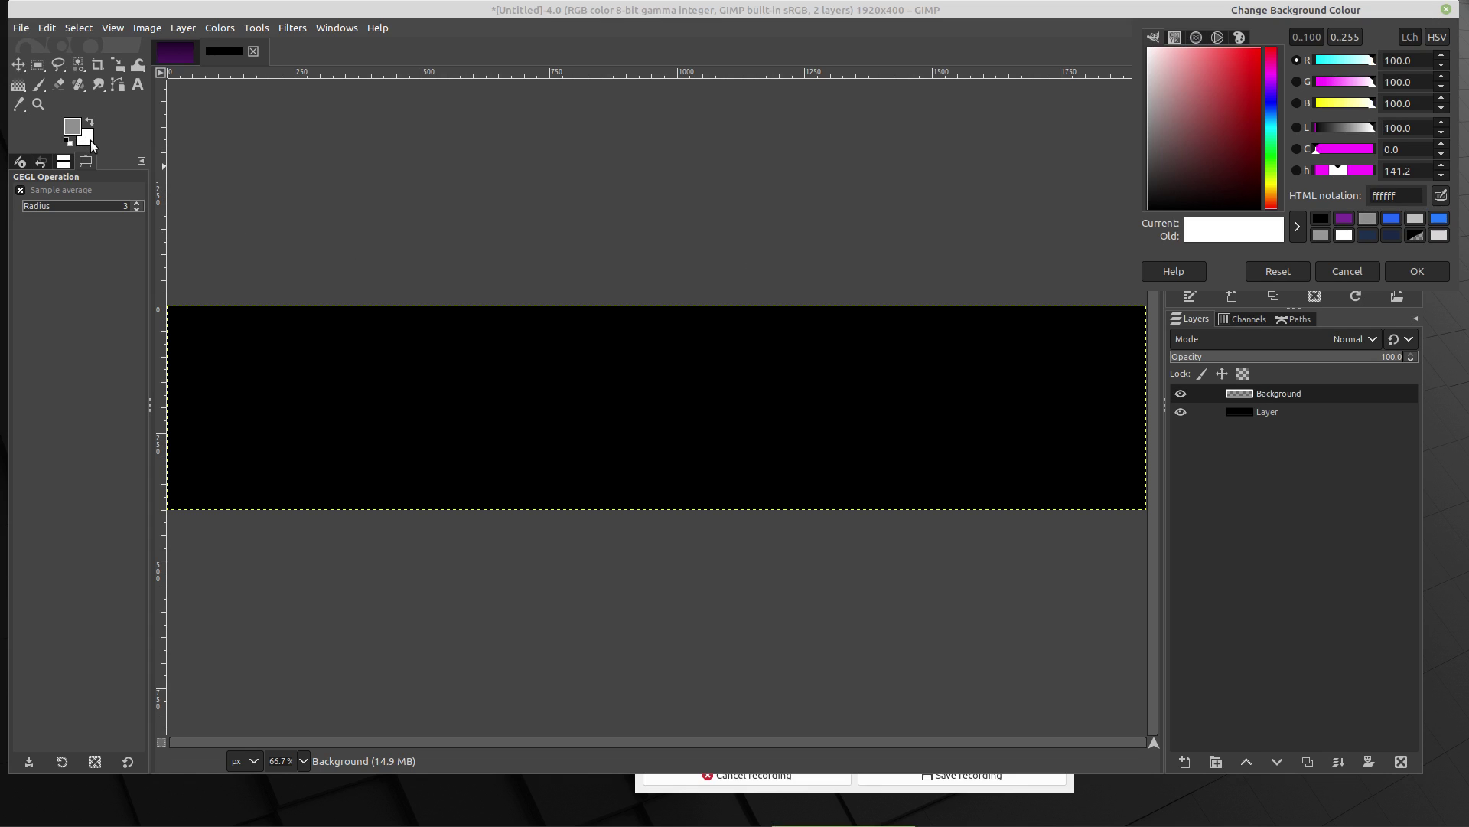
{"action": "left_click", "coordinate": [1415, 220]}
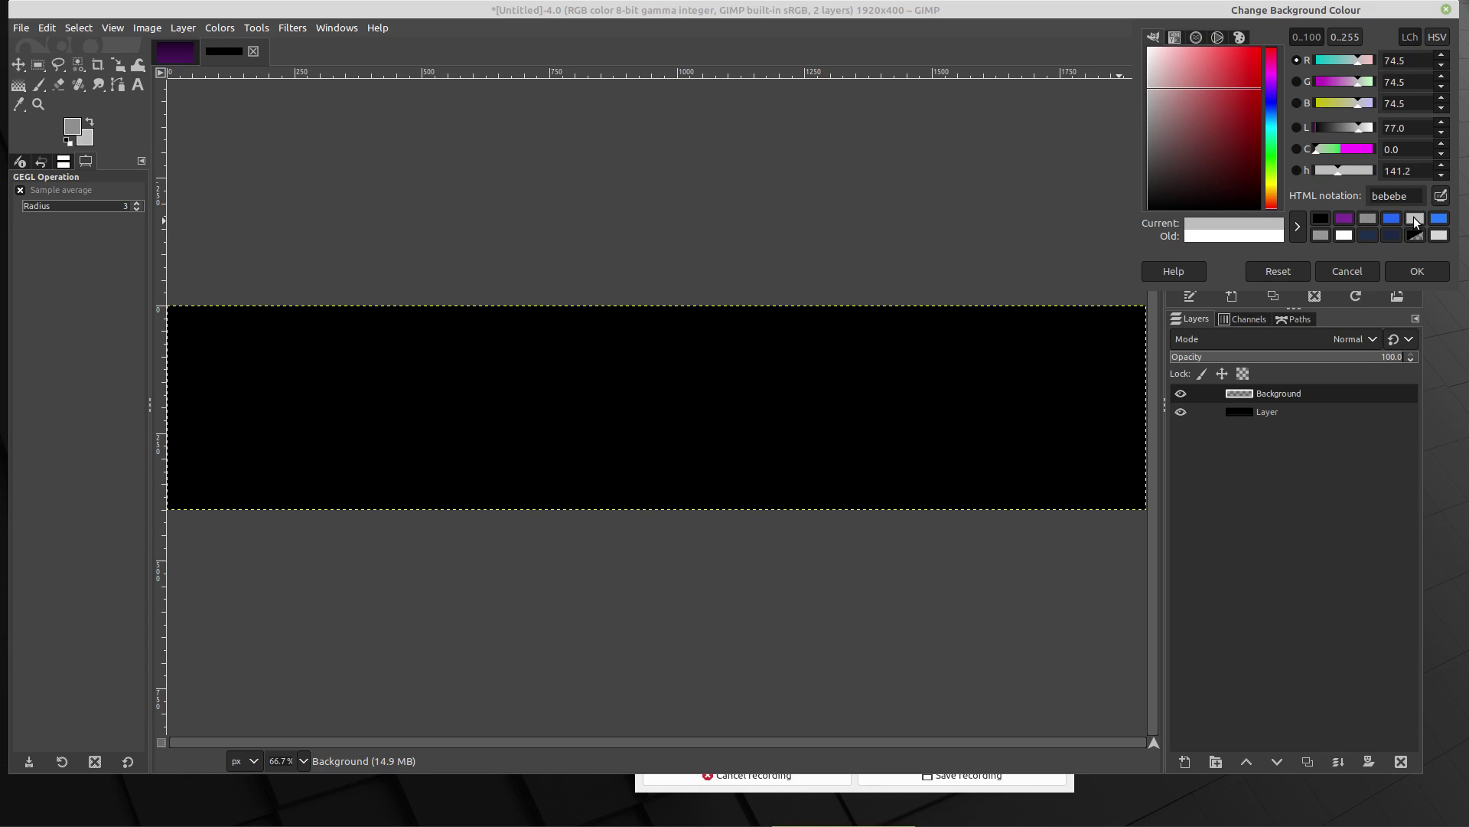
{"action": "left_click", "coordinate": [1417, 272]}
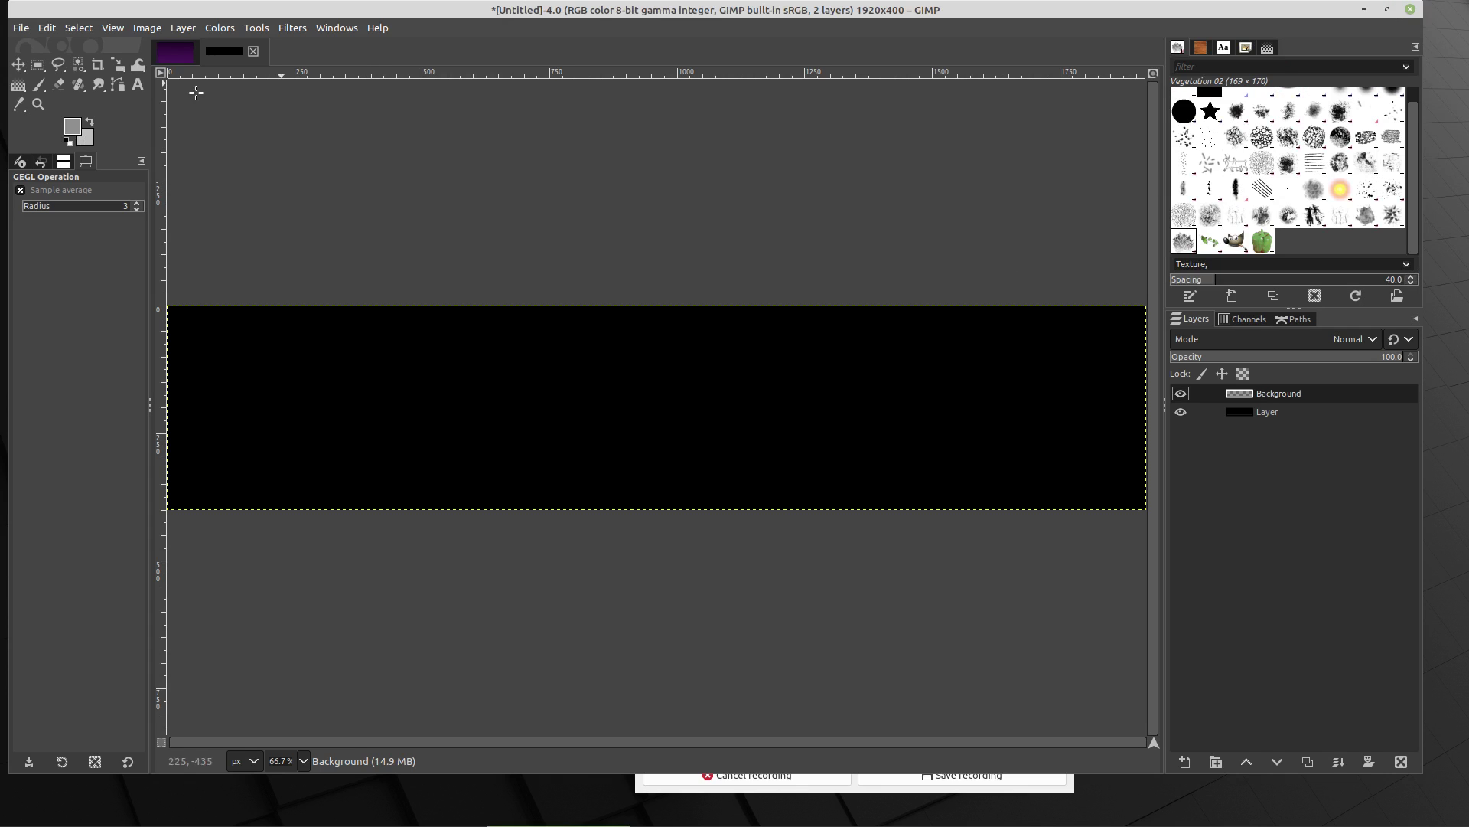
Step: Set up the Paintbrush with the Smoke brush at size 220
{"action": "left_click", "coordinate": [38, 85]}
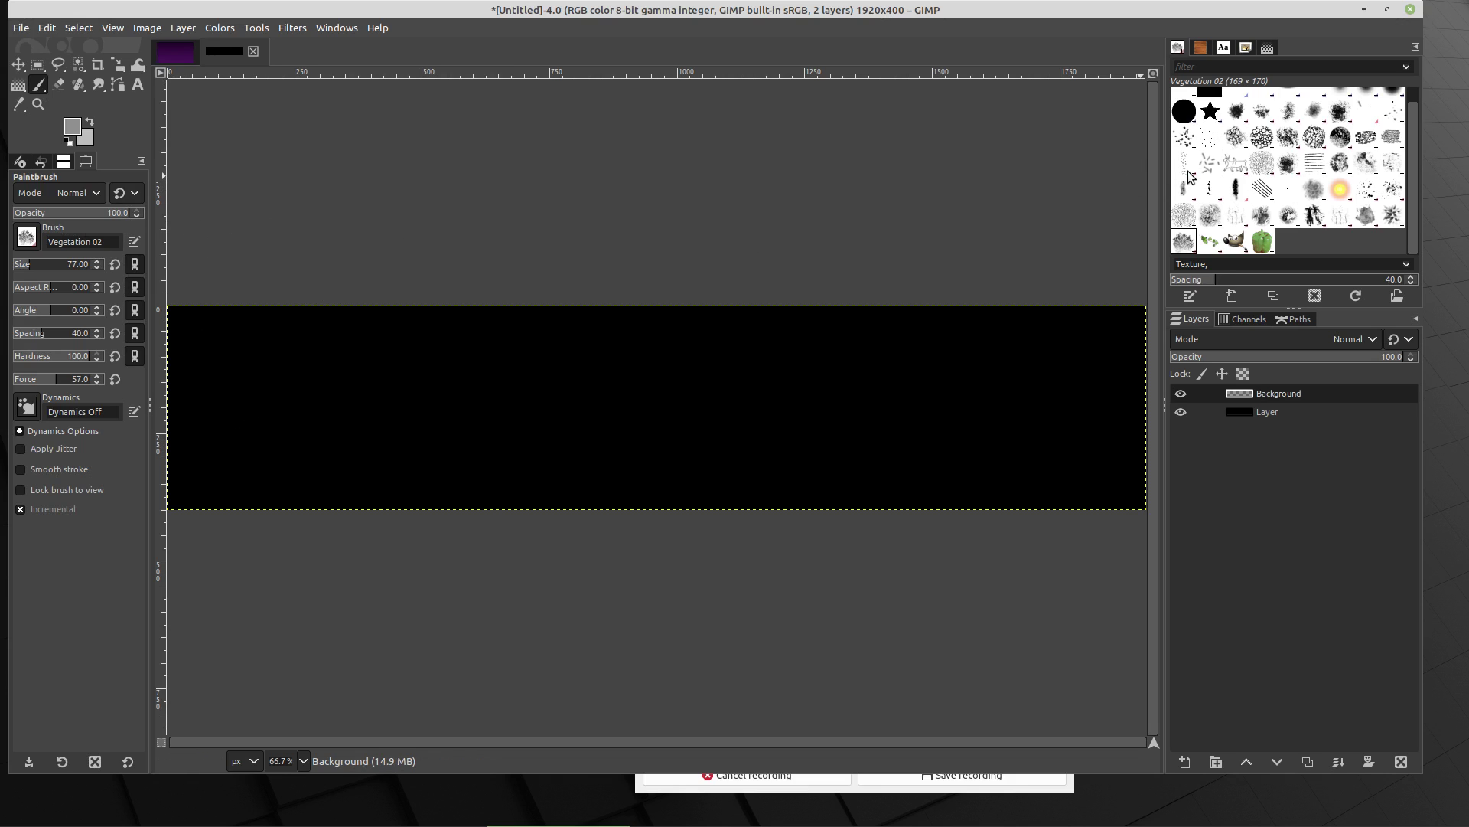
{"action": "left_click", "coordinate": [1305, 193]}
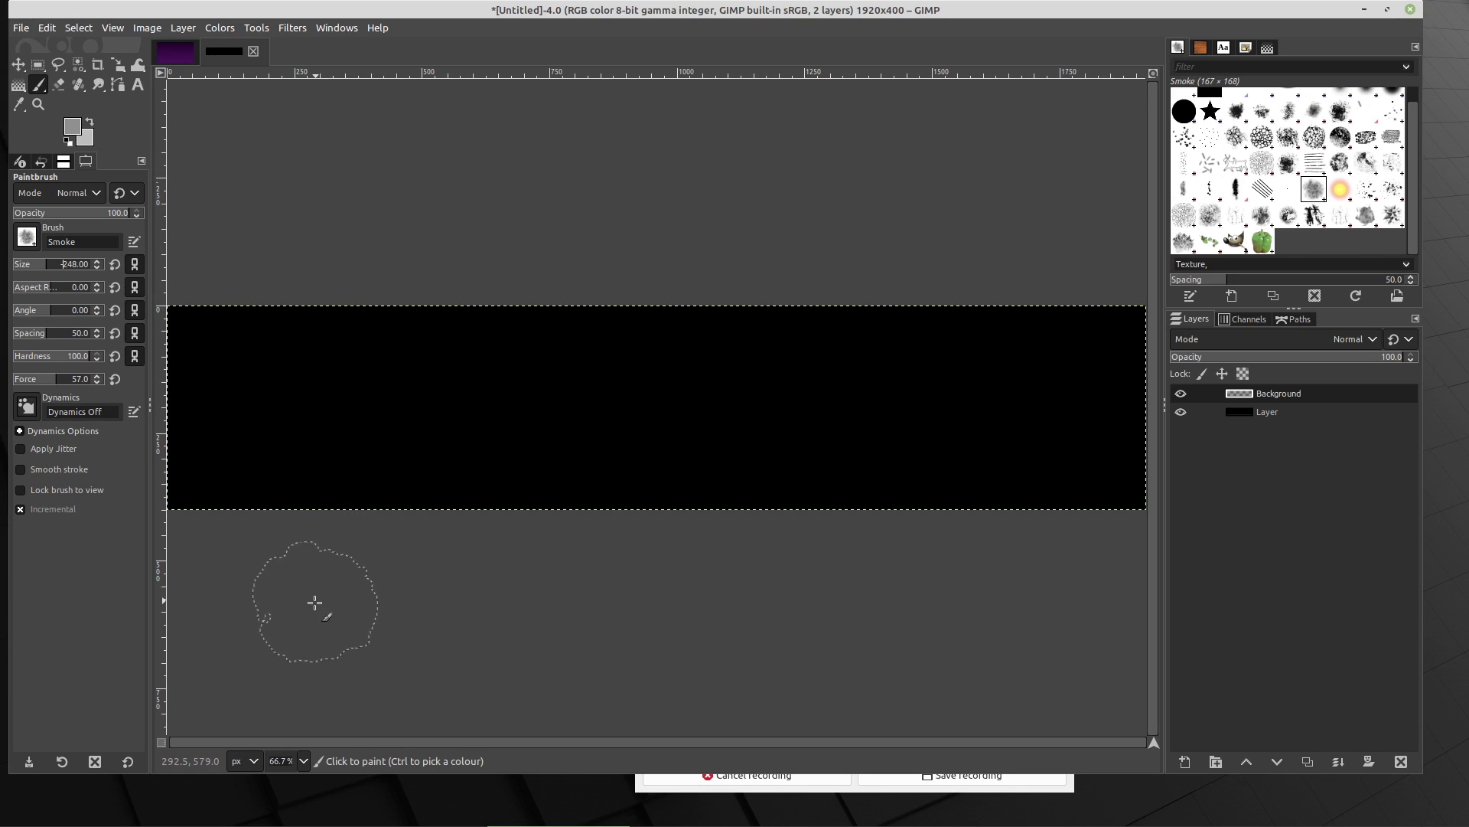
{"action": "left_click", "coordinate": [318, 579]}
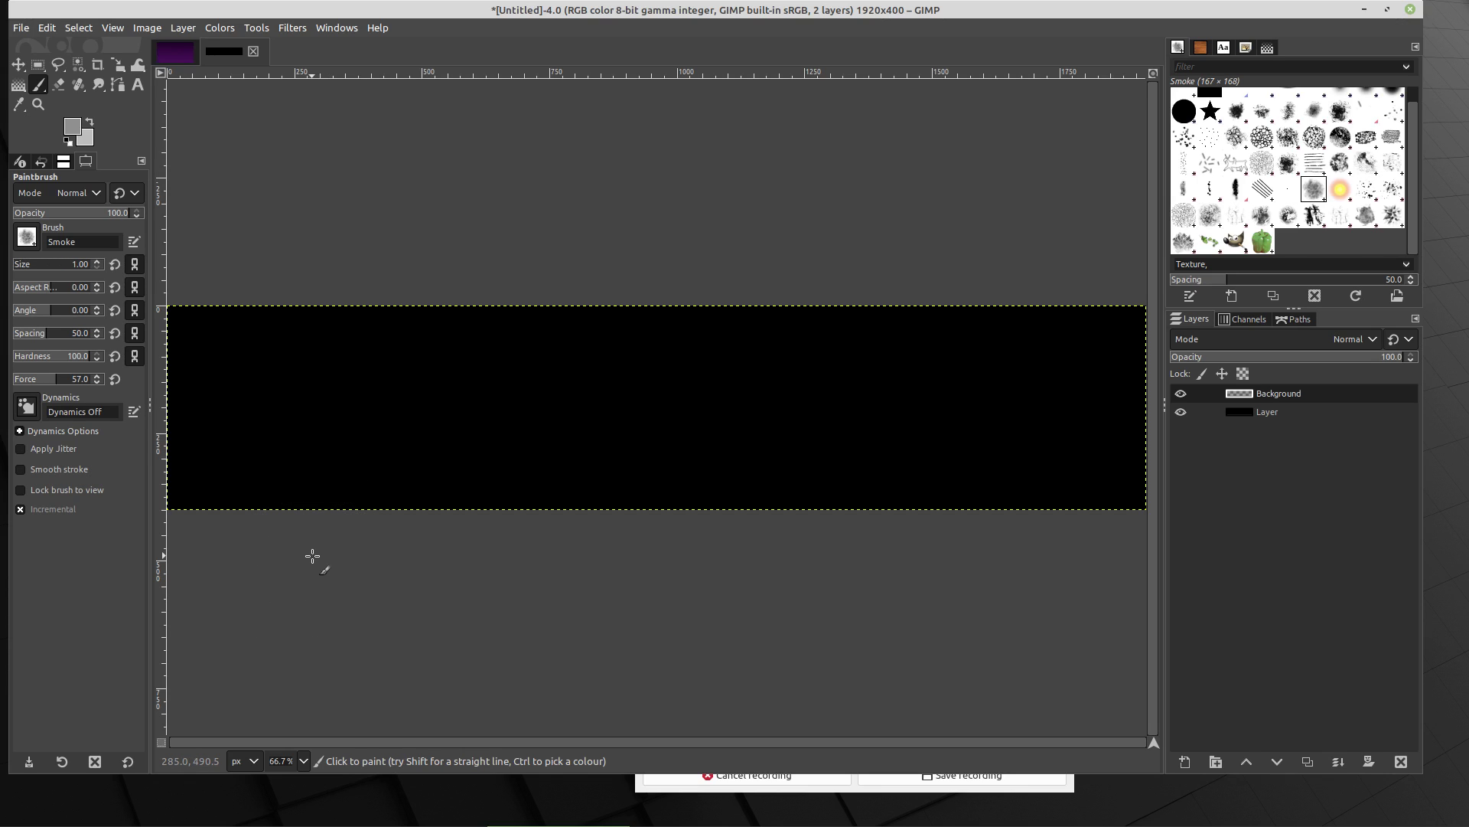
{"action": "left_click", "coordinate": [44, 269]}
{"action": "key", "text": "minus"}
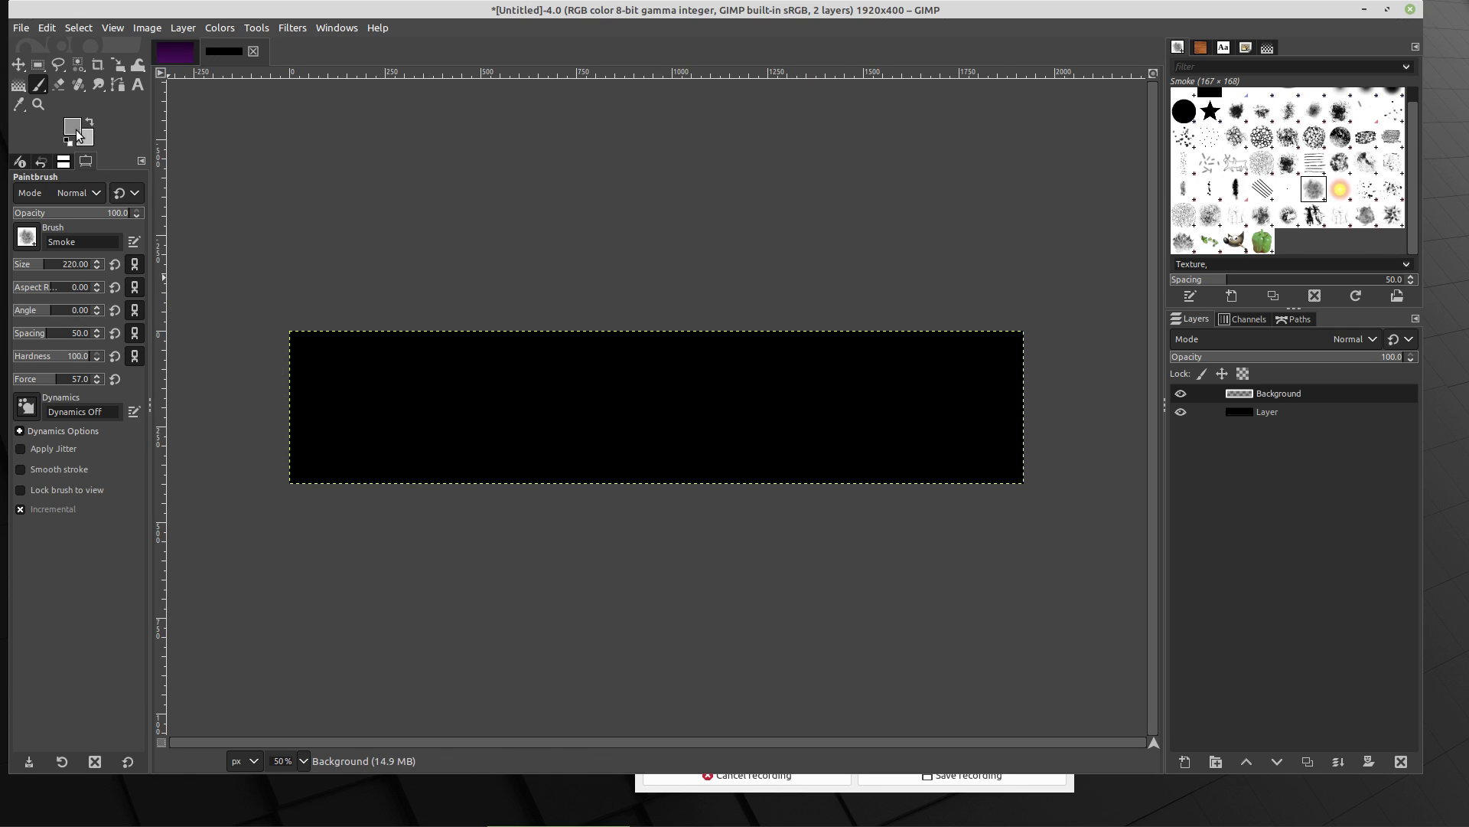
Step: Paint a row of five overlapping dark grey smoke puffs in the image's left half and three separate puffs in its right half
{"action": "left_click", "coordinate": [344, 425]}
{"action": "left_click", "coordinate": [403, 423]}
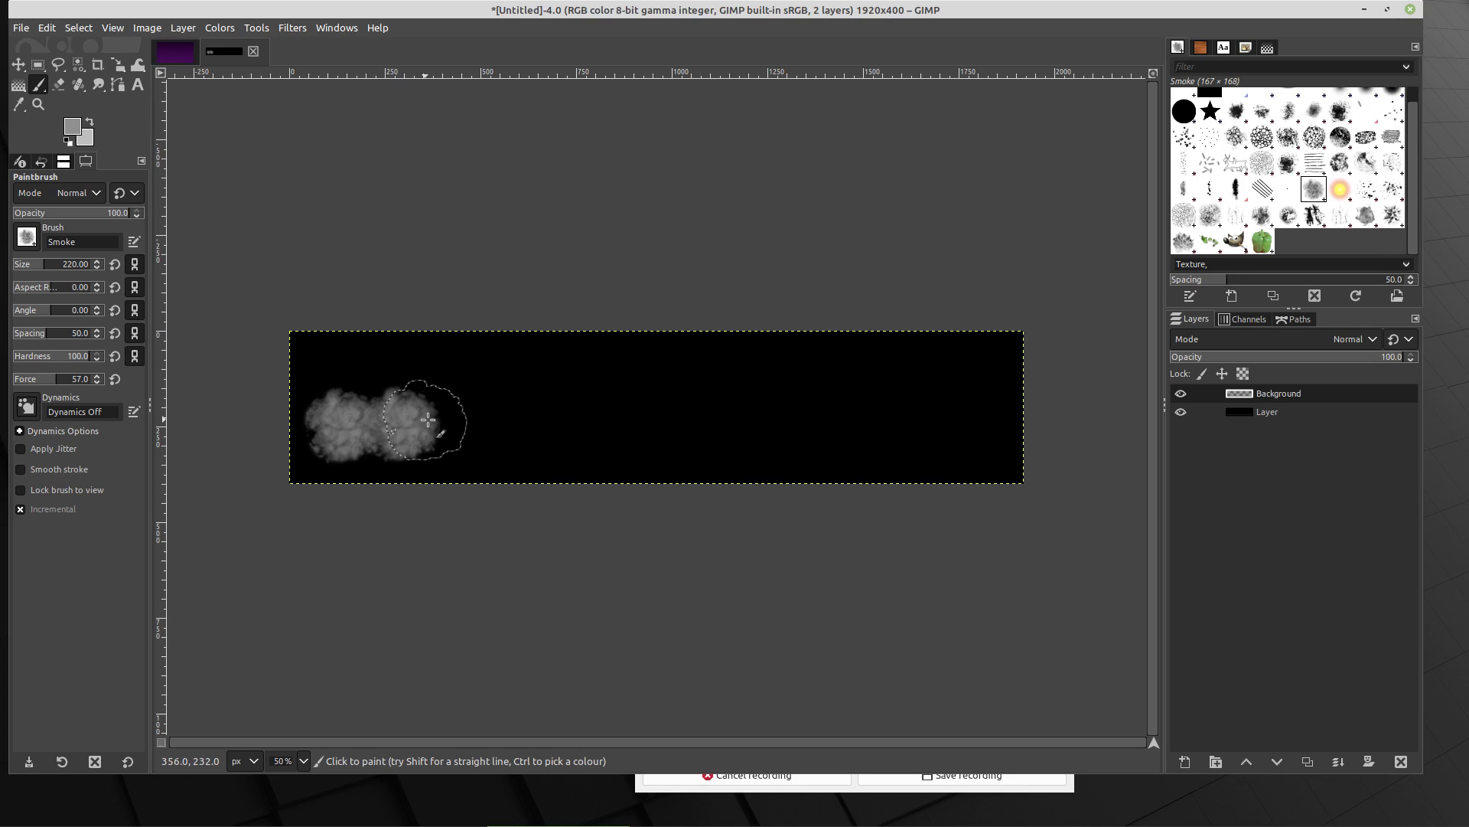
{"action": "left_click", "coordinate": [464, 422]}
{"action": "left_click", "coordinate": [526, 428]}
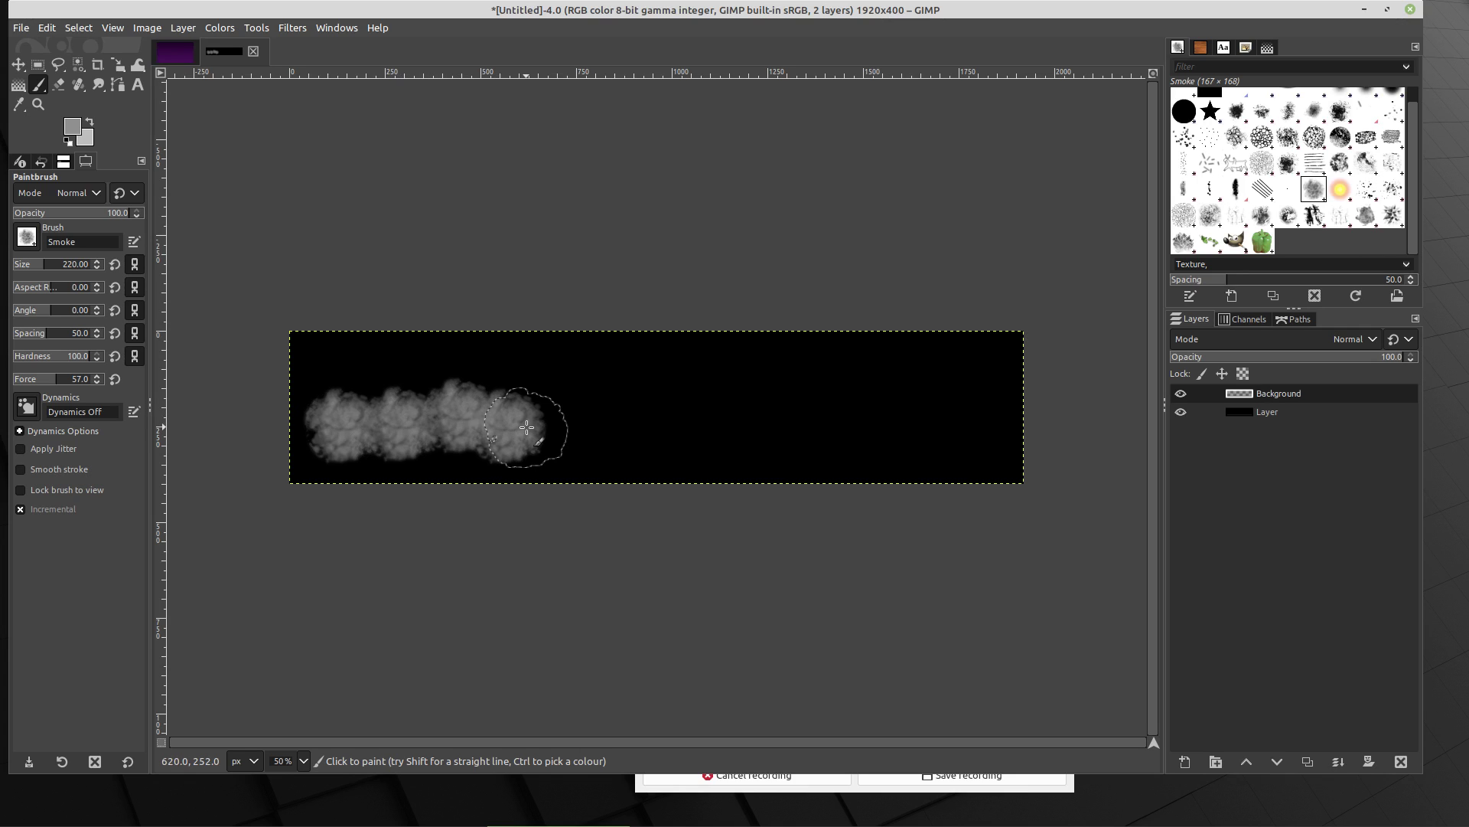
{"action": "left_click", "coordinate": [555, 426]}
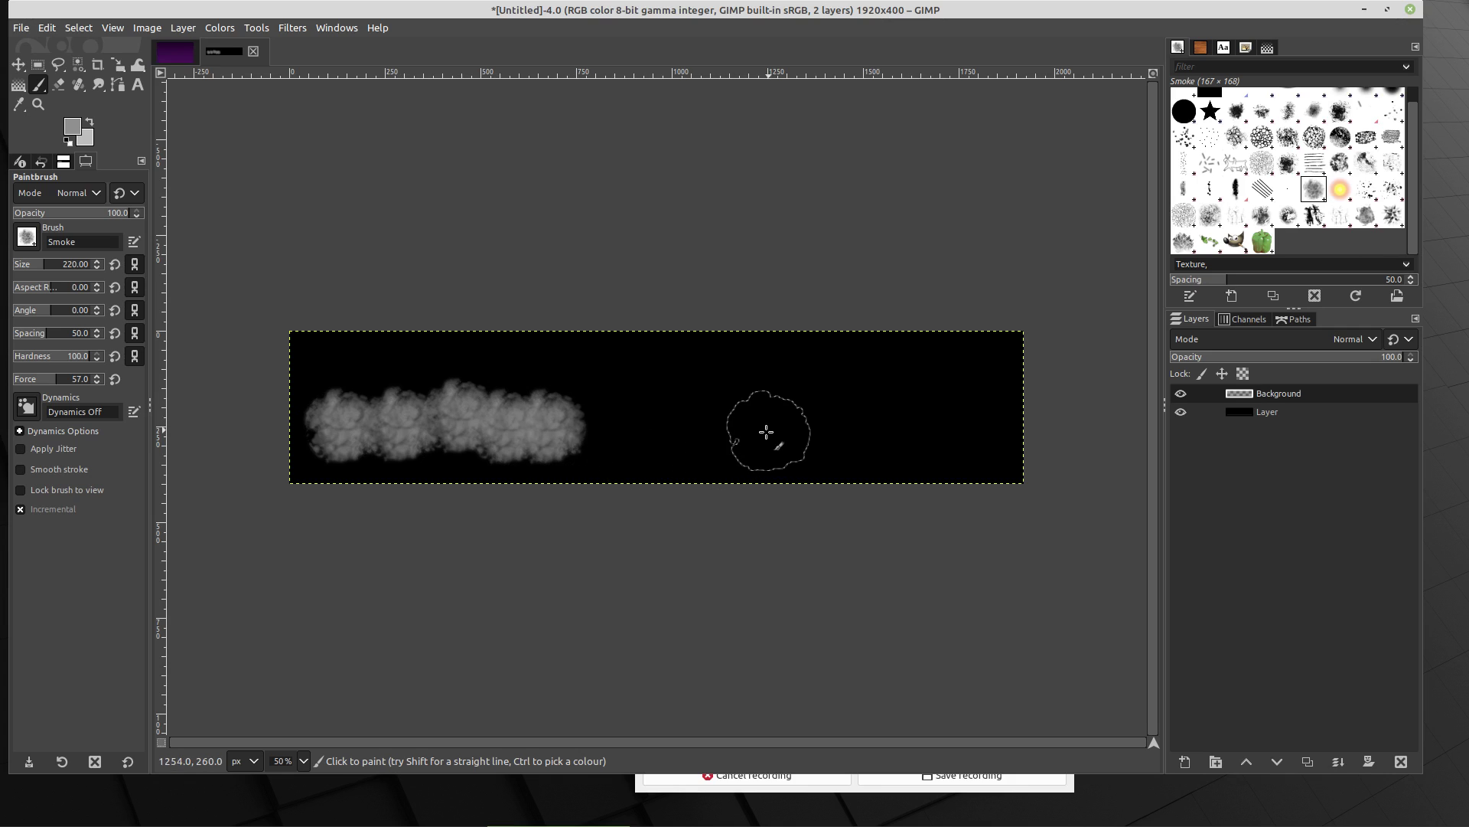
{"action": "left_click", "coordinate": [765, 430]}
{"action": "left_click", "coordinate": [864, 431]}
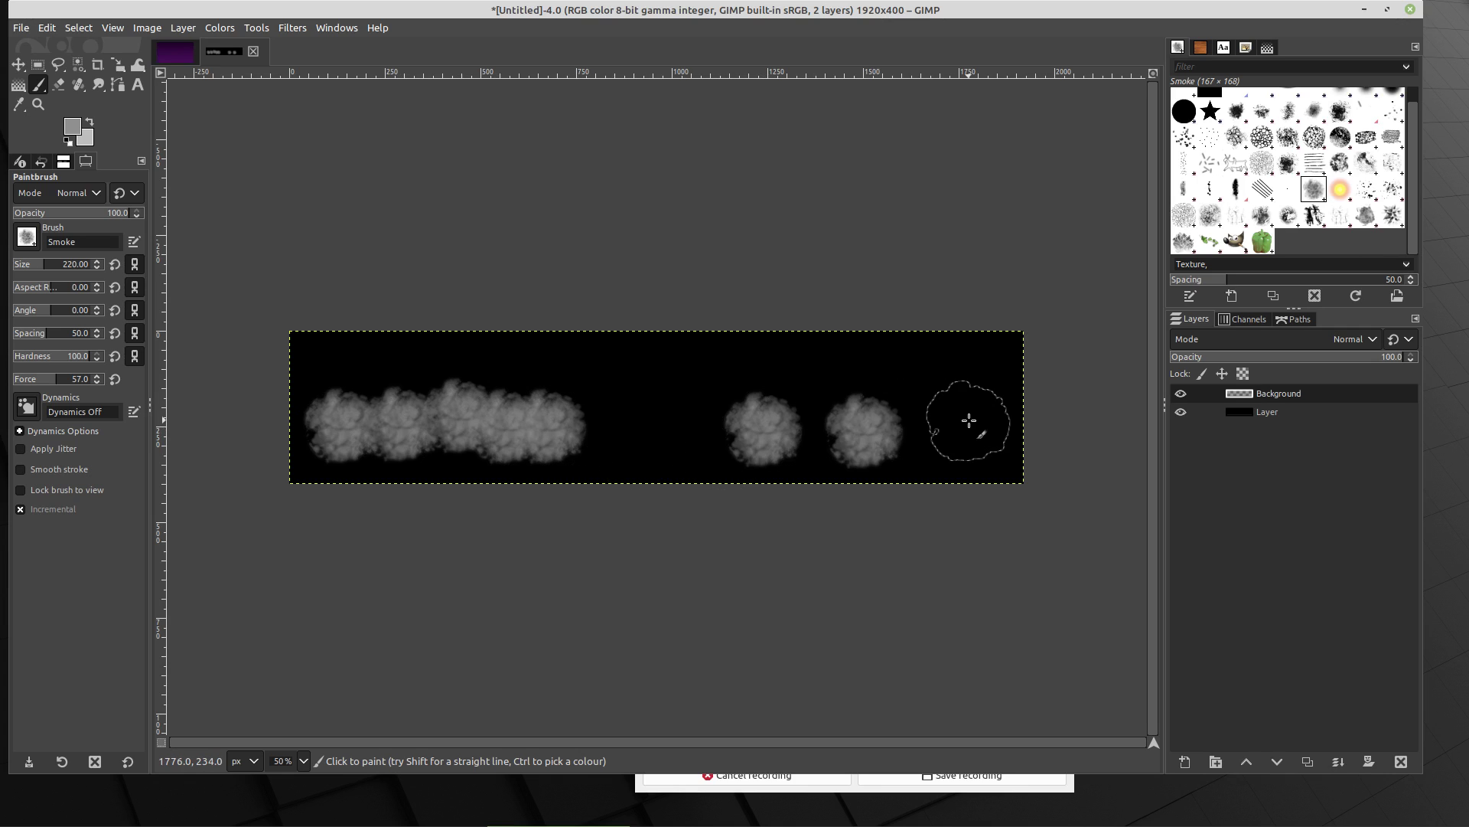
{"action": "left_click", "coordinate": [970, 421]}
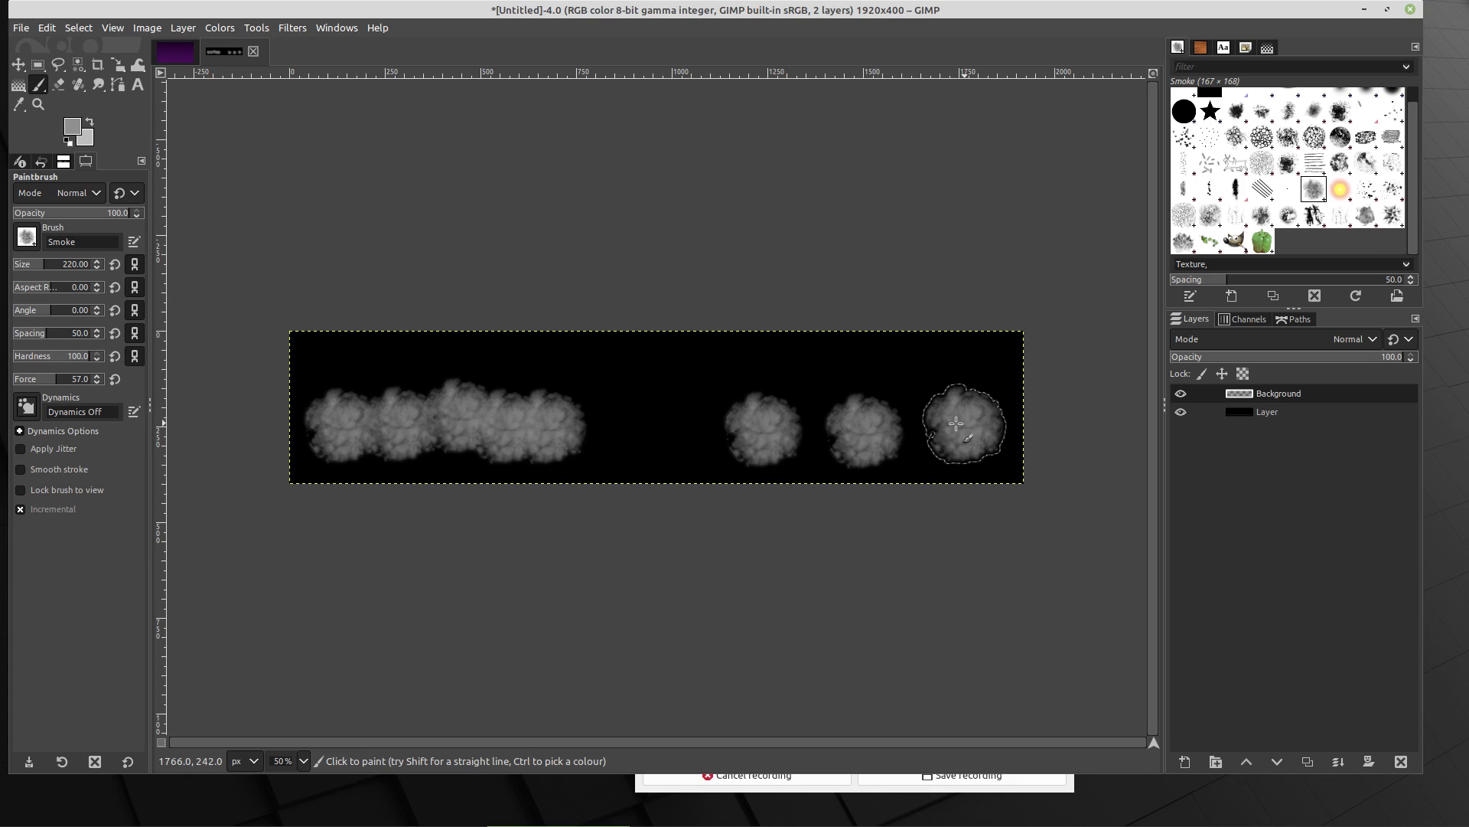
Step: Swap the foreground and background colours and paint light grey puffs over the upper parts of both cloud groups, filling the gaps in the right one
{"action": "left_click", "coordinate": [90, 122]}
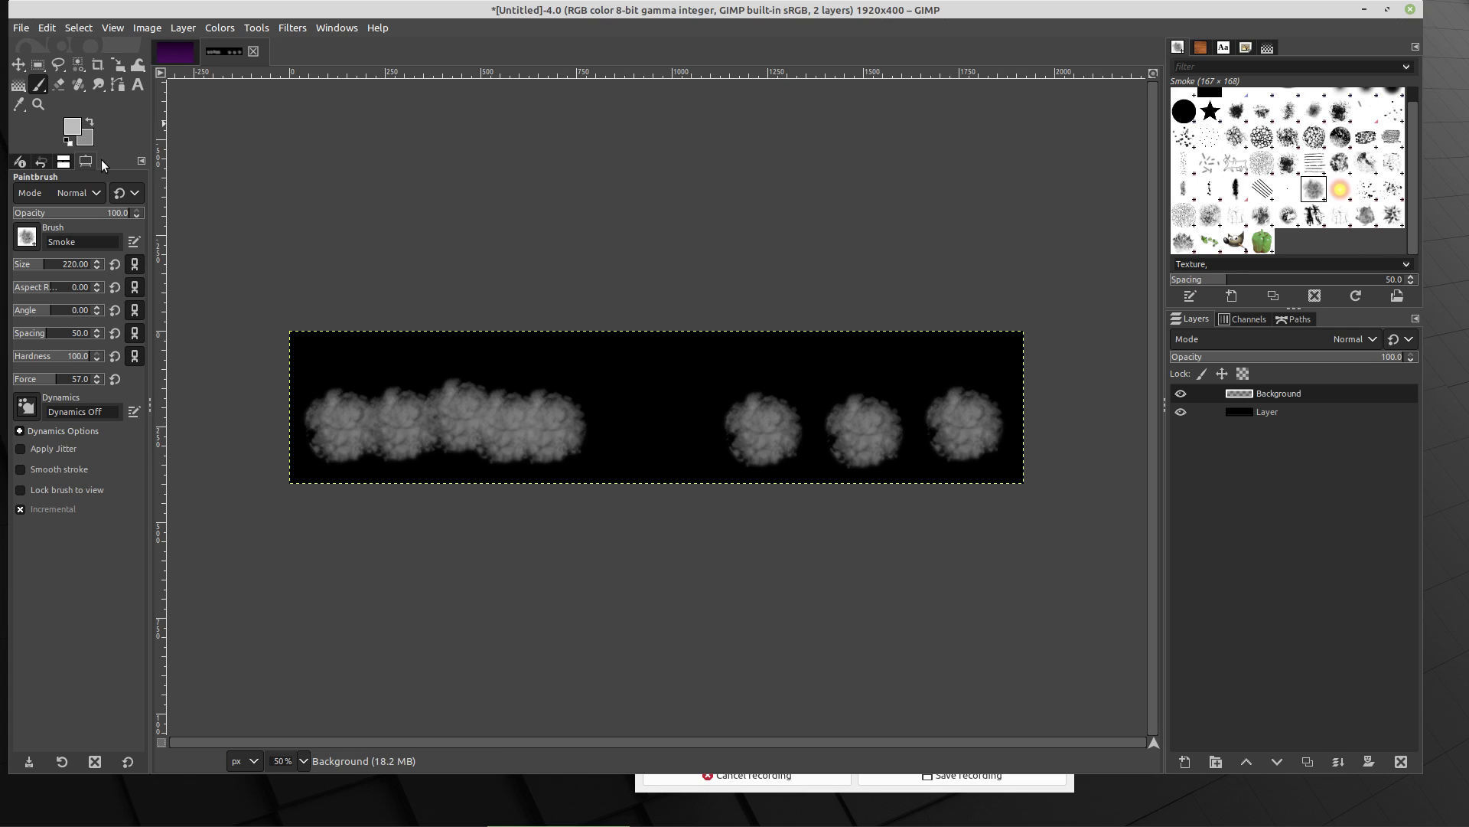
{"action": "left_click", "coordinate": [368, 407]}
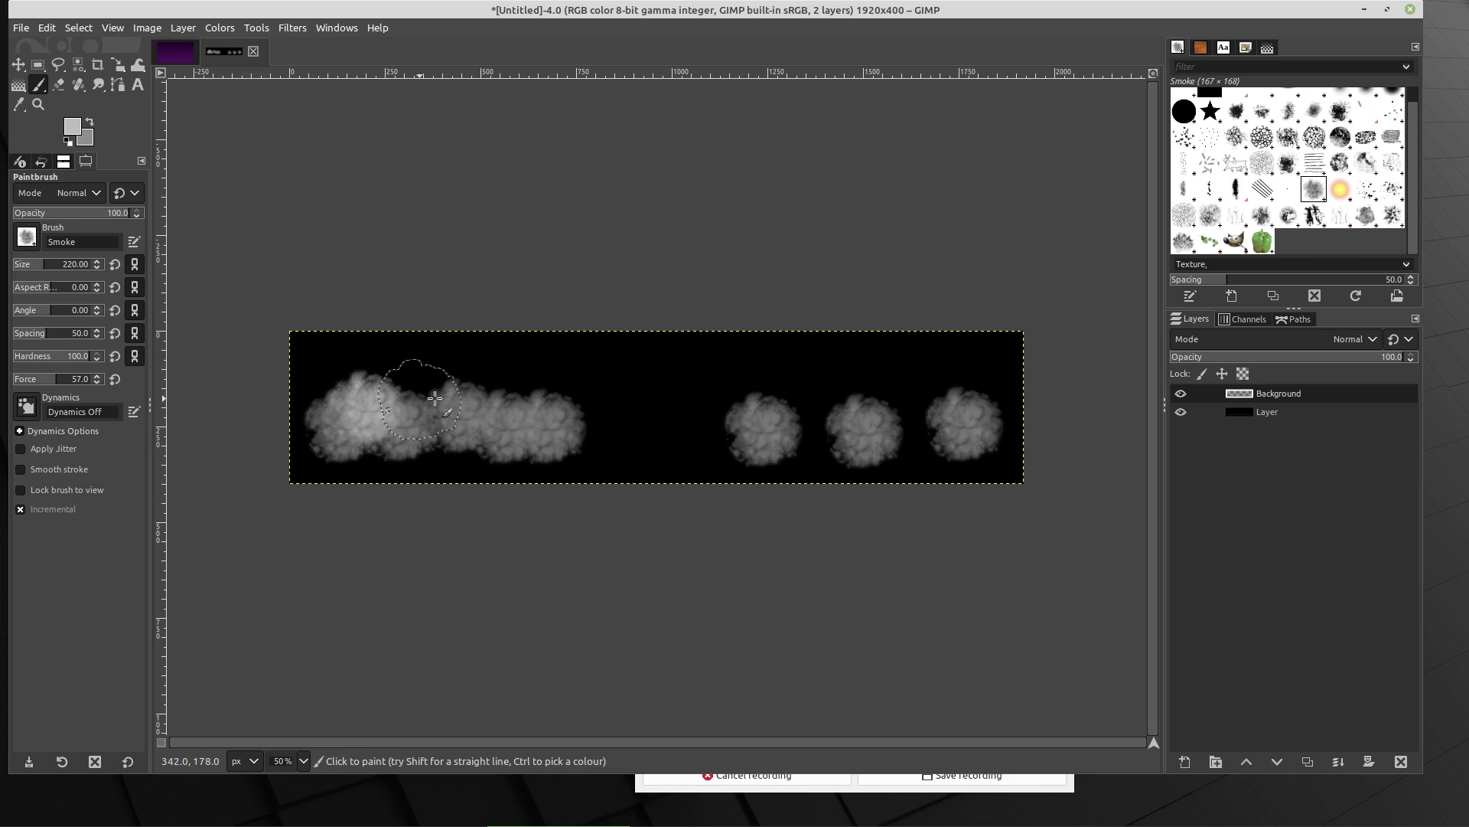
{"action": "left_click", "coordinate": [424, 405]}
{"action": "left_click", "coordinate": [490, 403]}
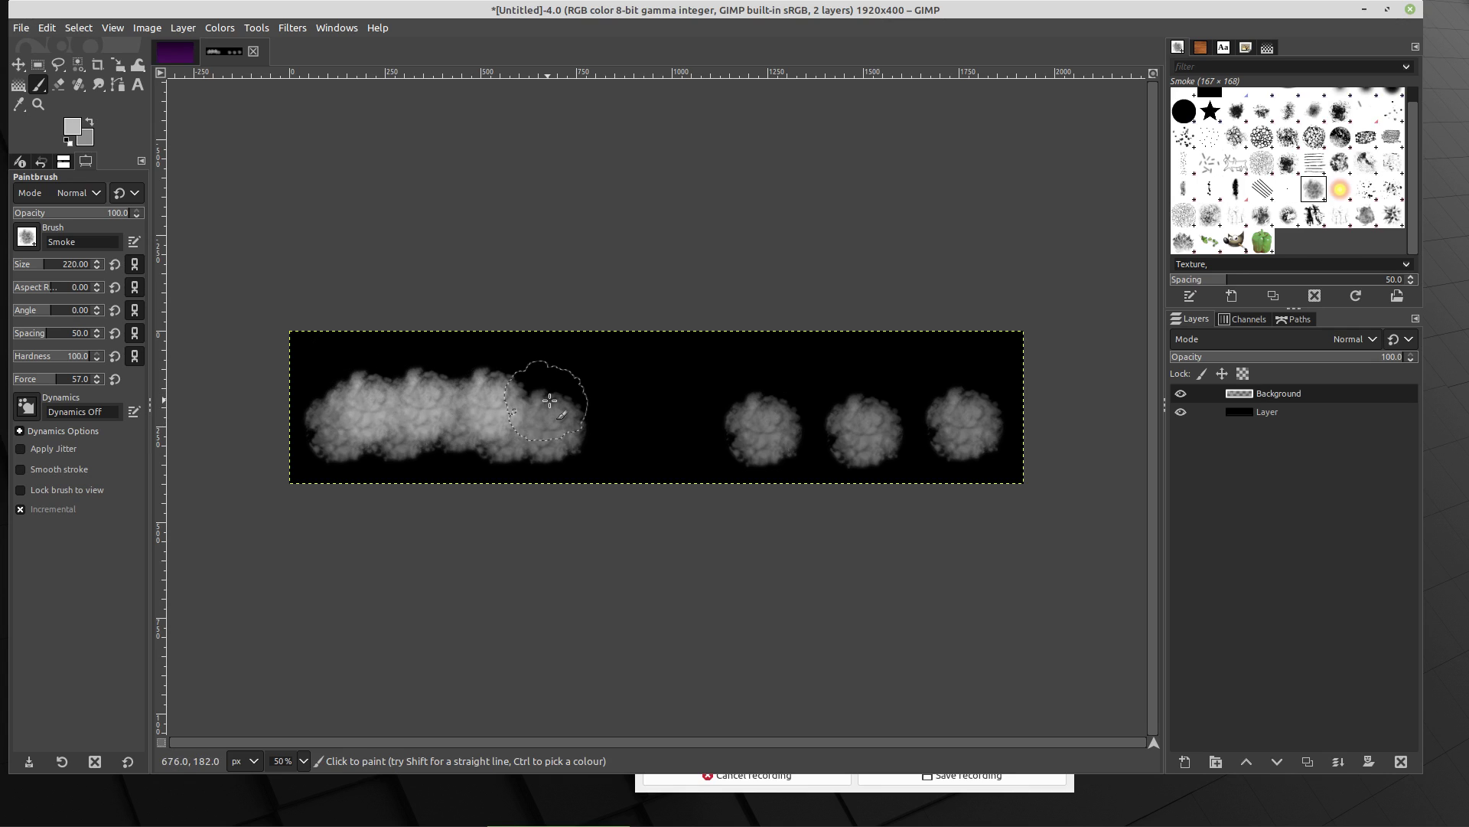
{"action": "left_click", "coordinate": [548, 413]}
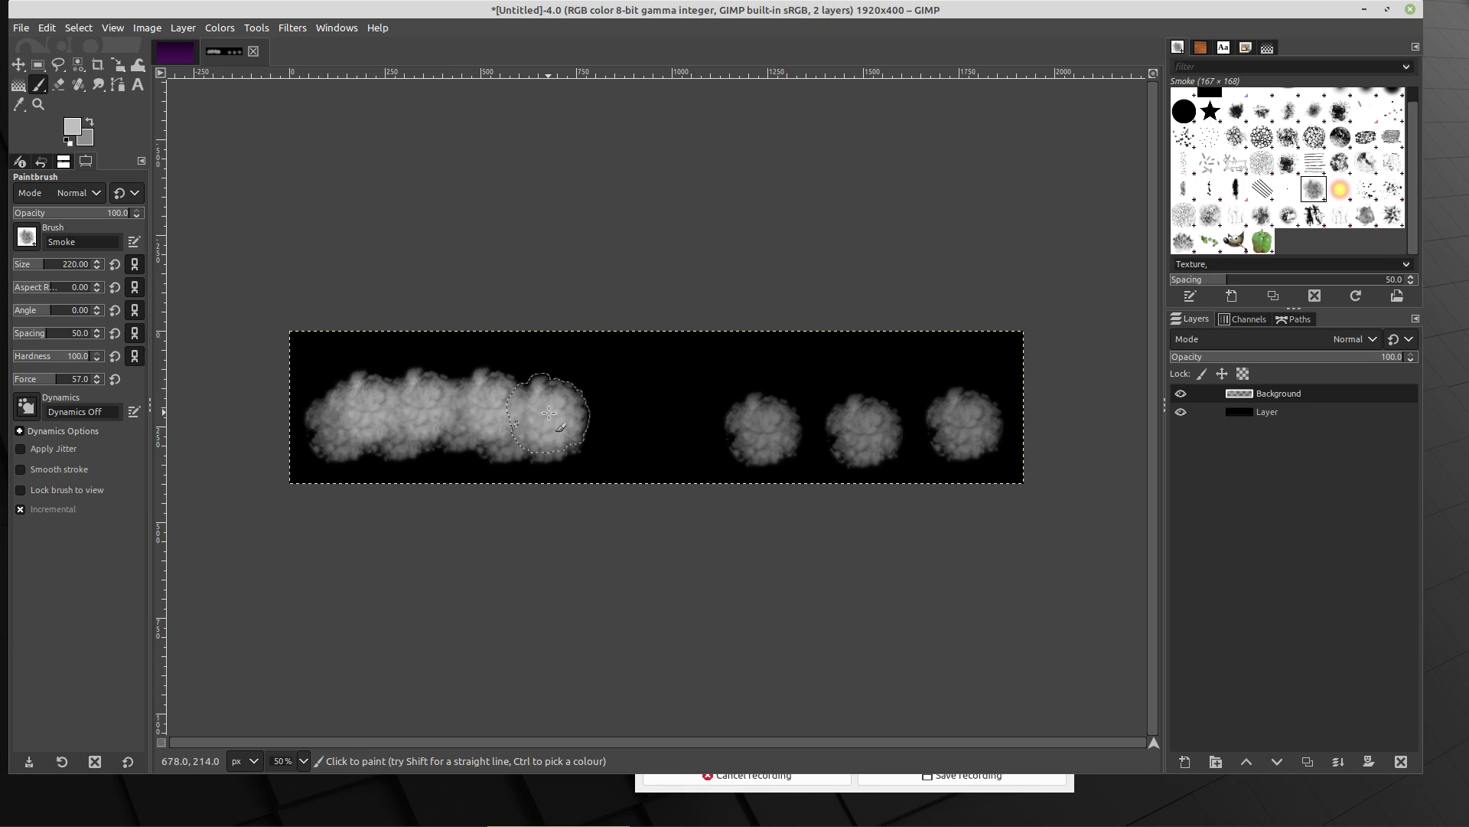
{"action": "left_click", "coordinate": [771, 411]}
{"action": "left_click", "coordinate": [816, 413]}
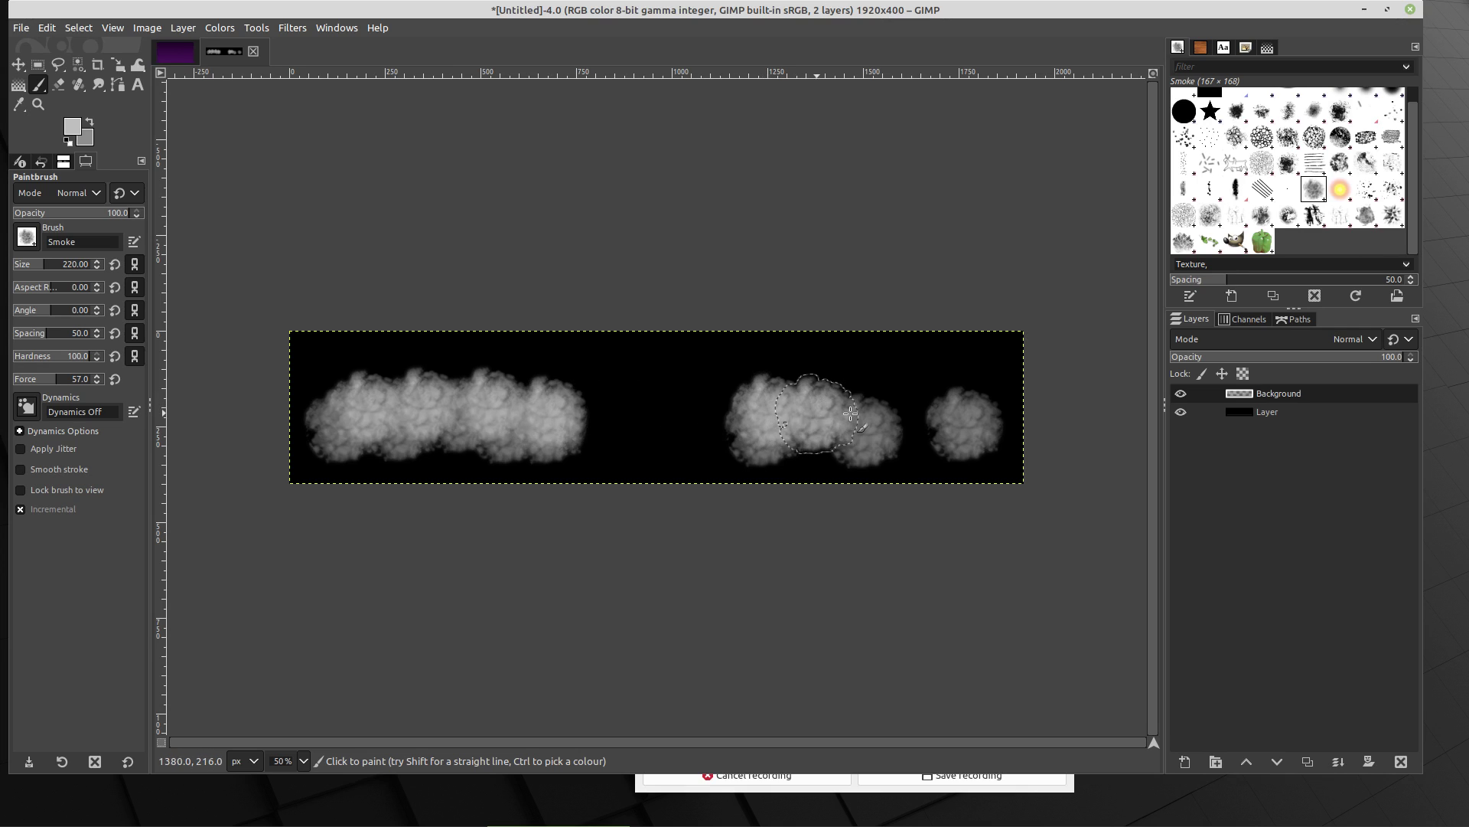
{"action": "left_click", "coordinate": [868, 413]}
{"action": "left_click", "coordinate": [892, 411]}
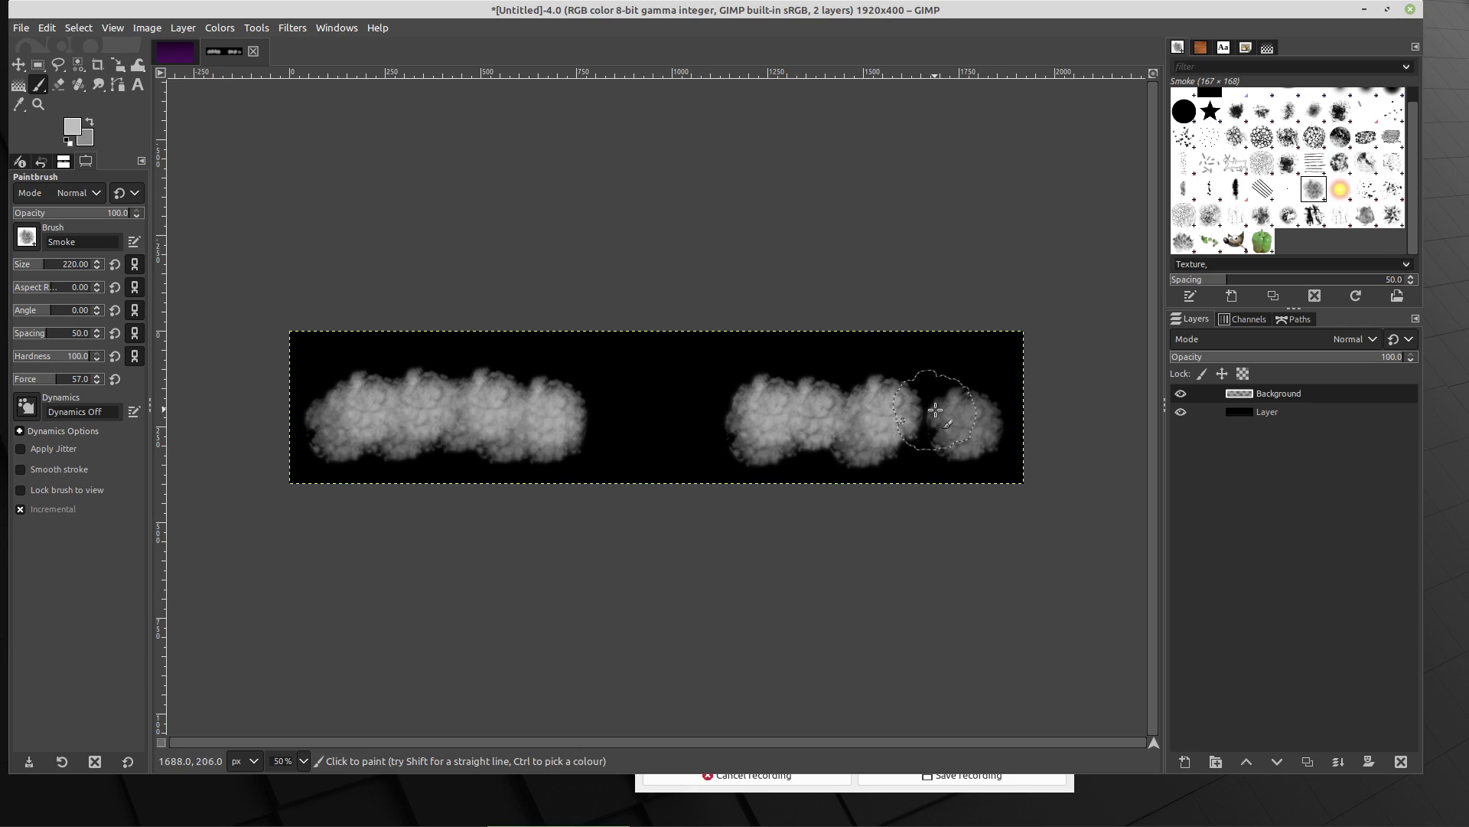
{"action": "left_click", "coordinate": [936, 408]}
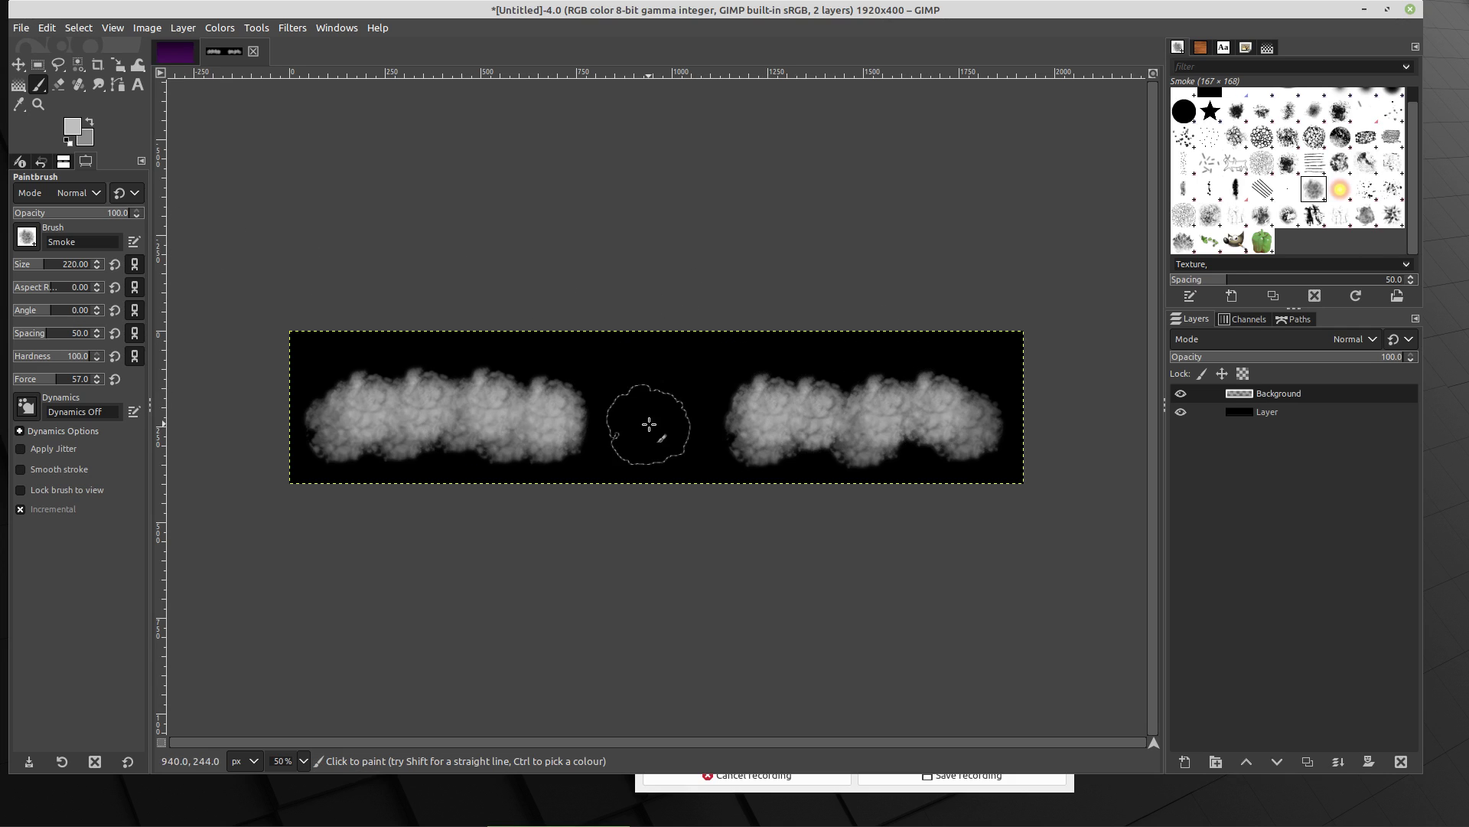
{"action": "left_click", "coordinate": [720, 411]}
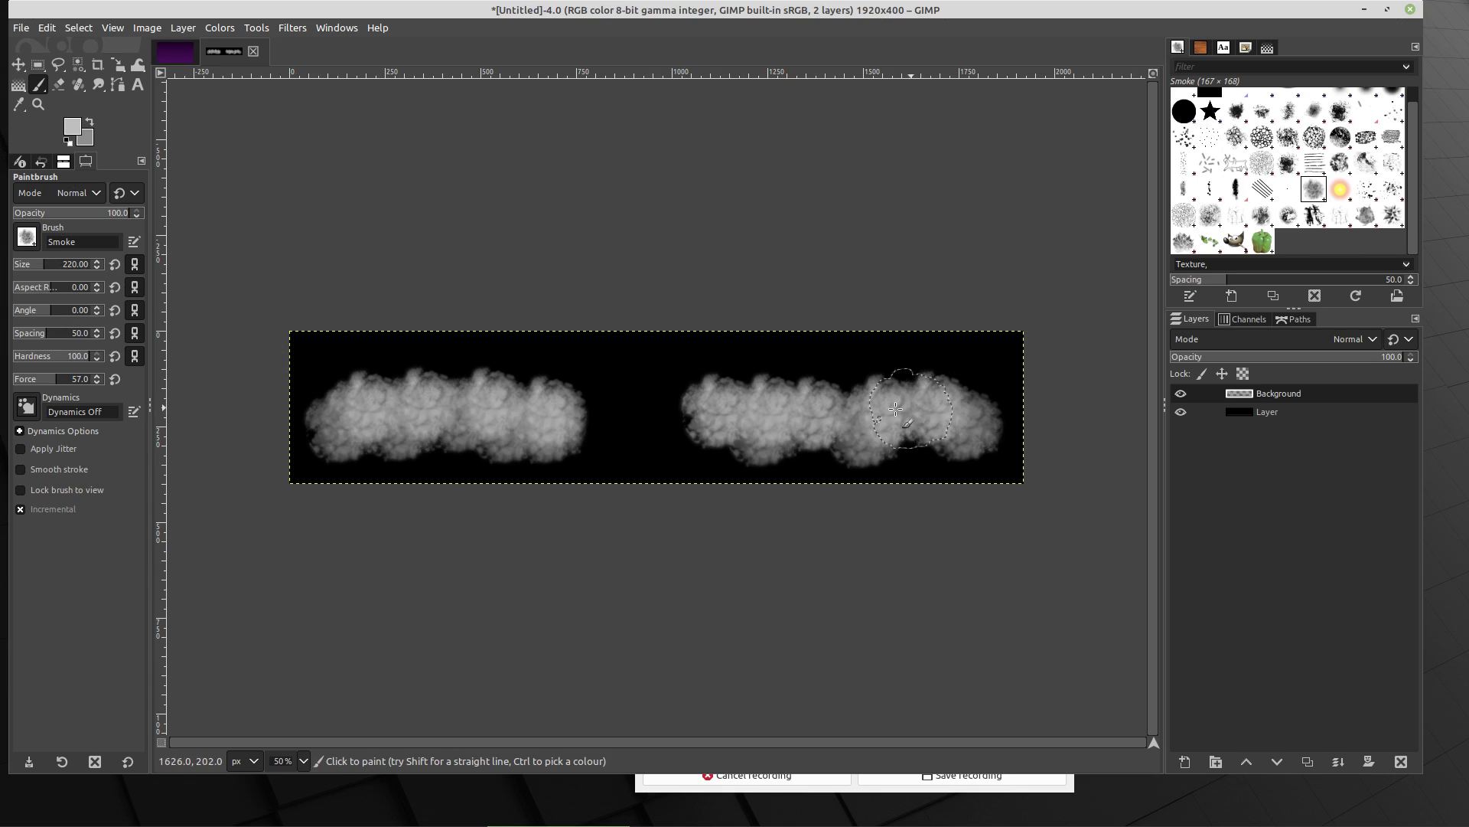
Step: Delete the black layer beneath the painted clouds
{"action": "left_click", "coordinate": [1262, 413]}
{"action": "right_click", "coordinate": [1261, 413]}
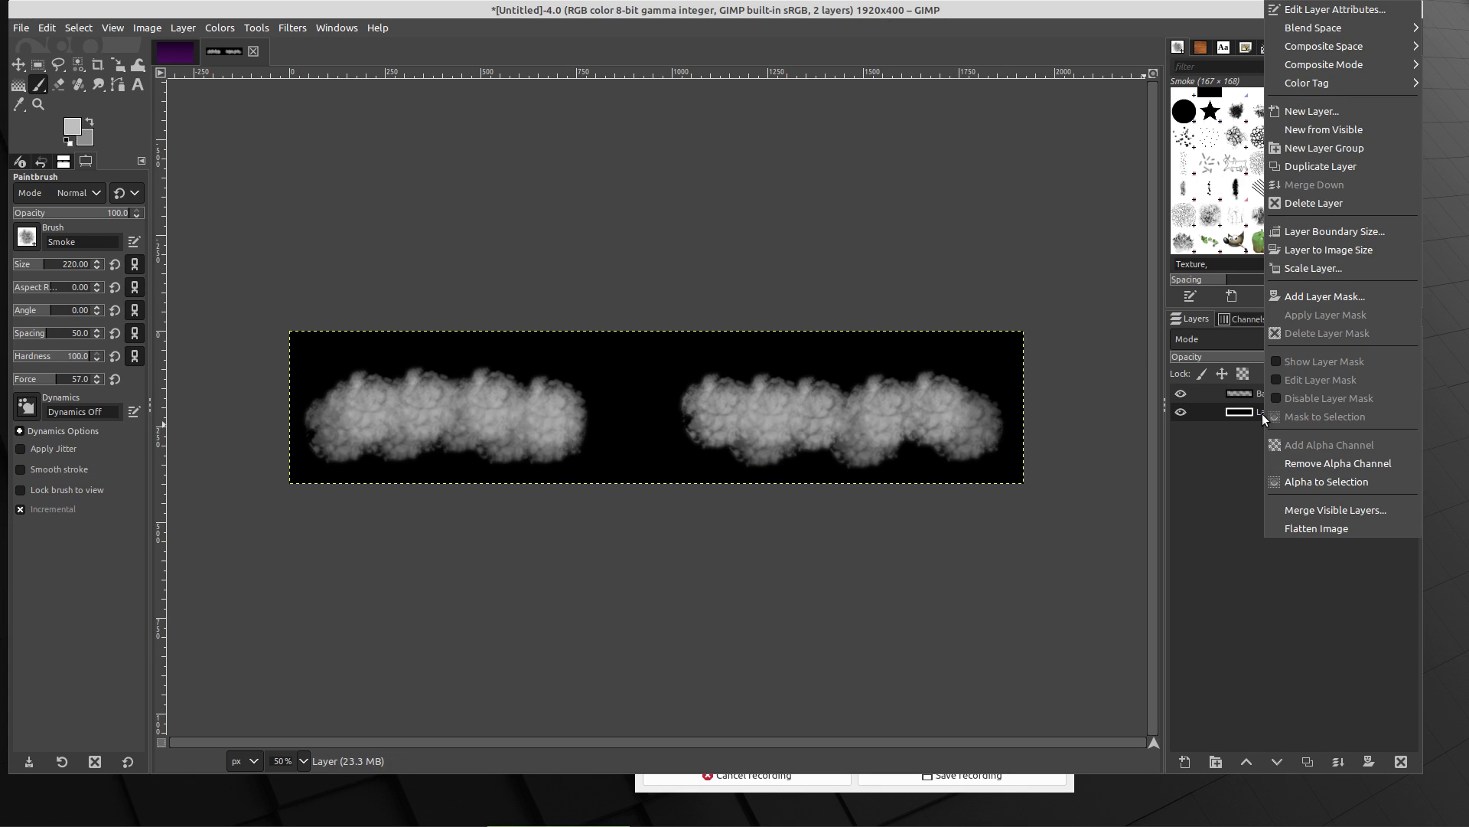
{"action": "left_click", "coordinate": [1301, 202]}
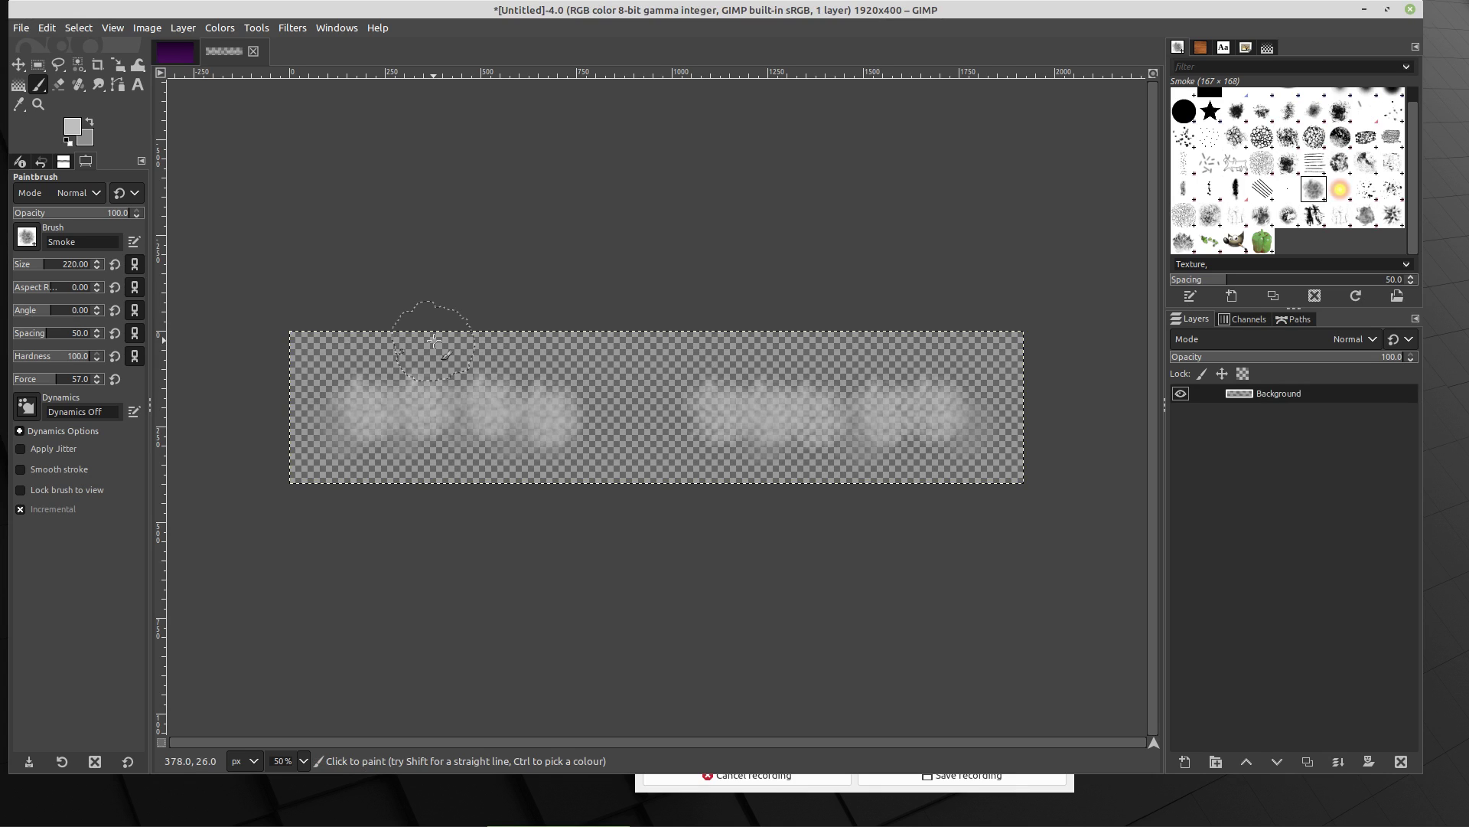
Step: Paste the painted clouds into the starry purple 1920 × 1080 image
{"action": "left_click", "coordinate": [177, 52]}
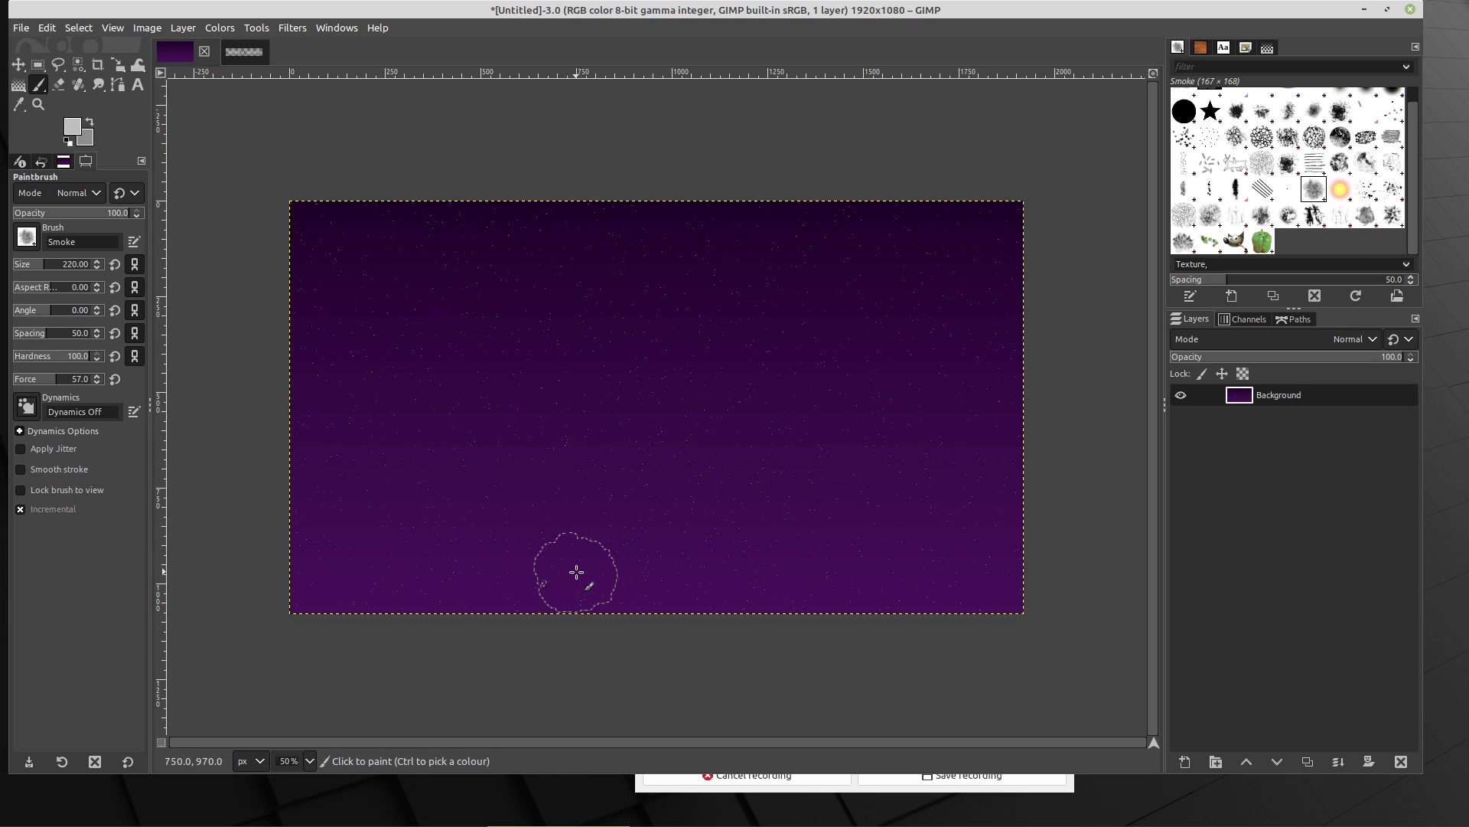
{"action": "key", "text": "ctrl+v"}
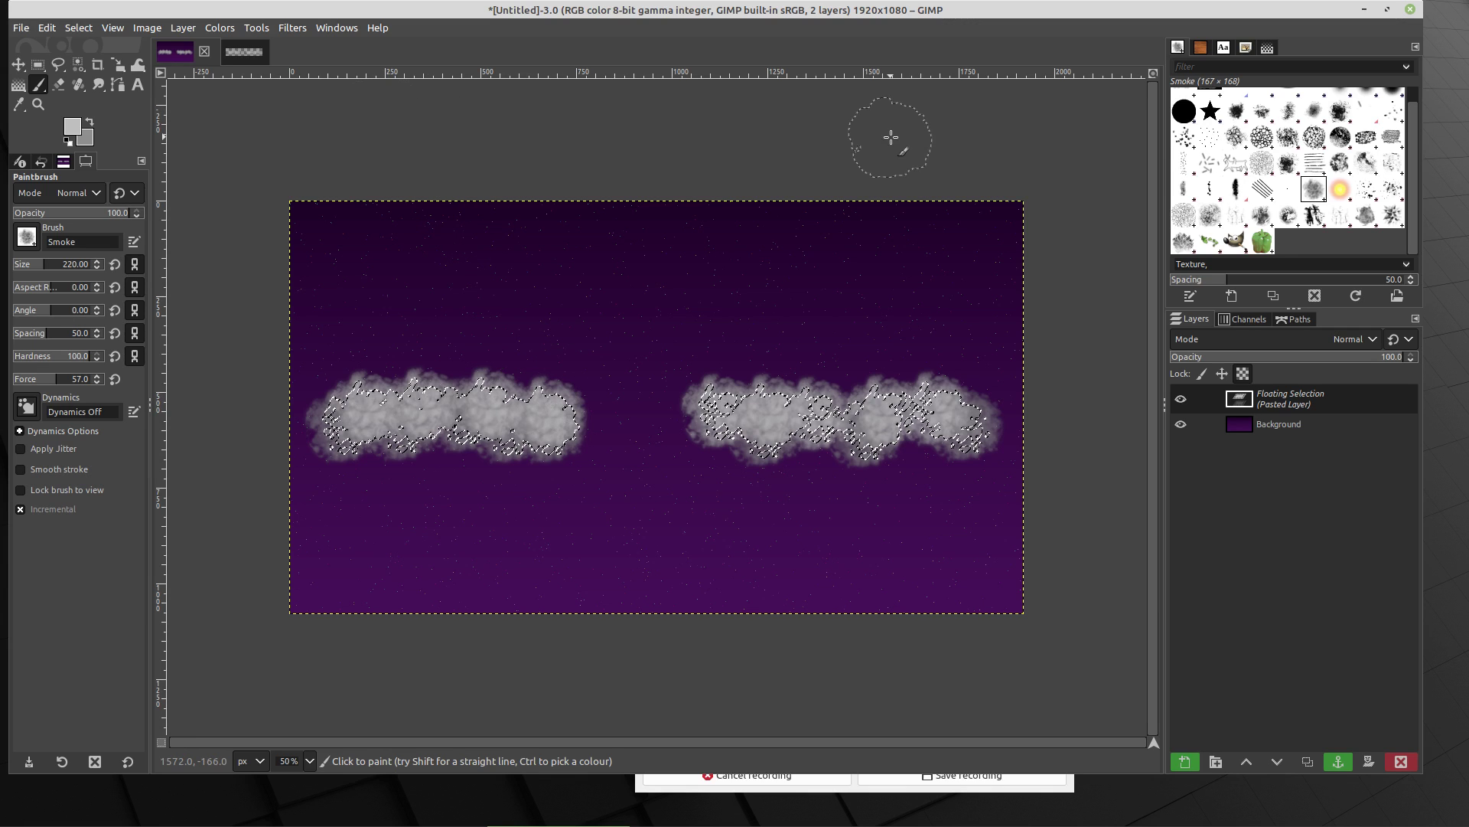
{"action": "mouse_move", "coordinate": [999, 799]}
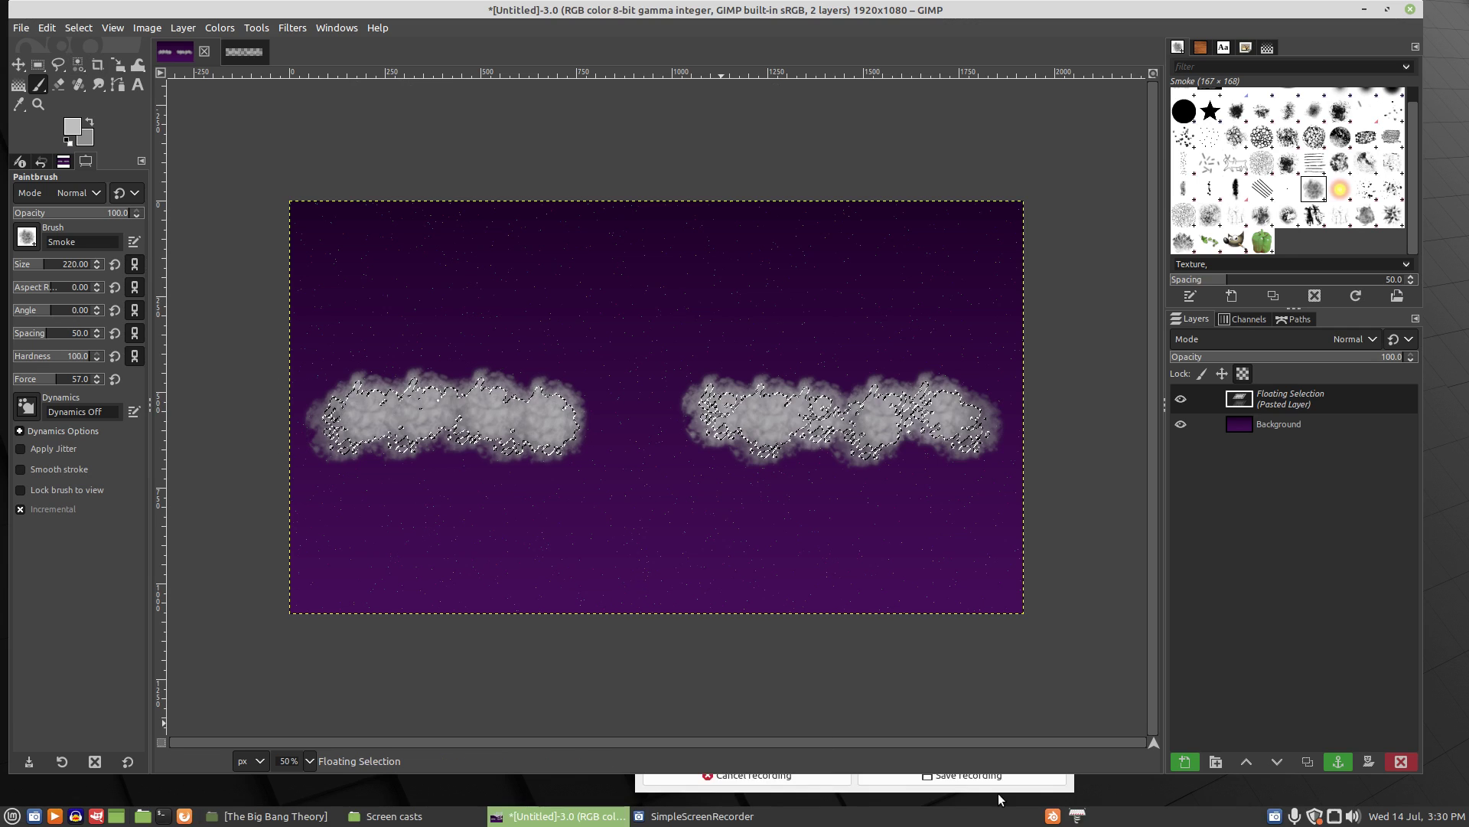
{"action": "left_click", "coordinate": [826, 789]}
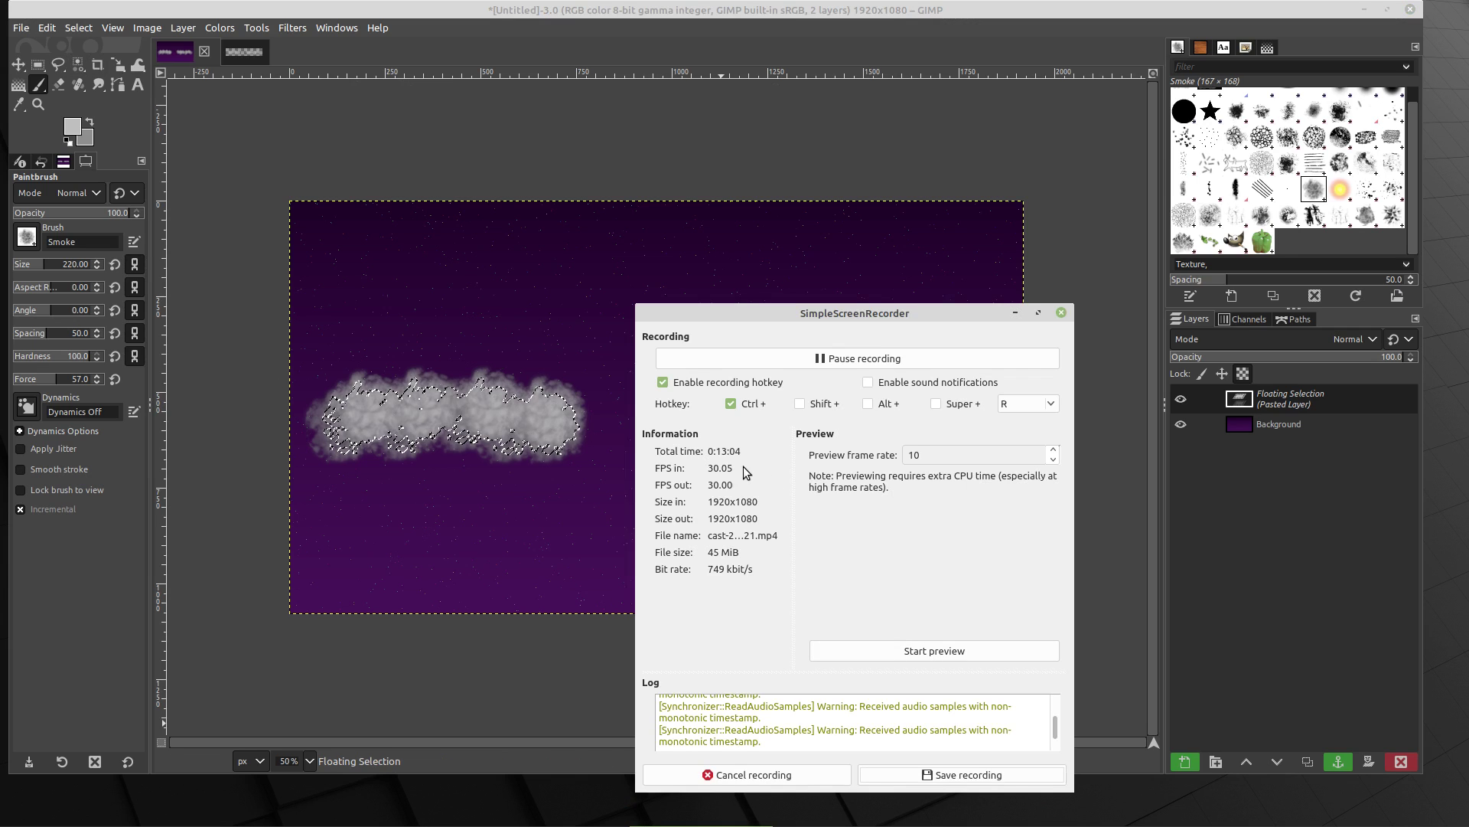
{"action": "left_click", "coordinate": [30, 28]}
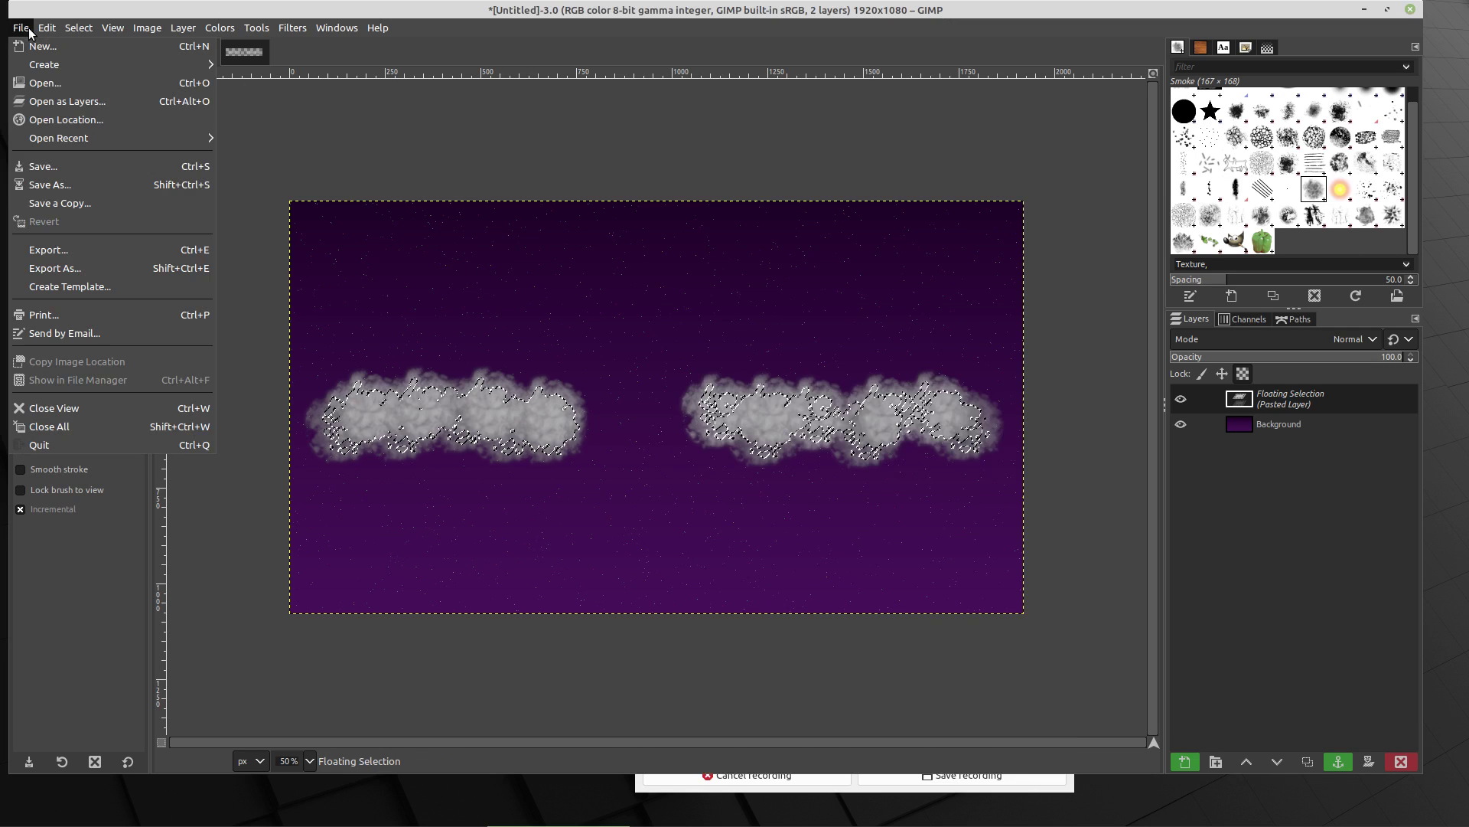
{"action": "left_click", "coordinate": [40, 266]}
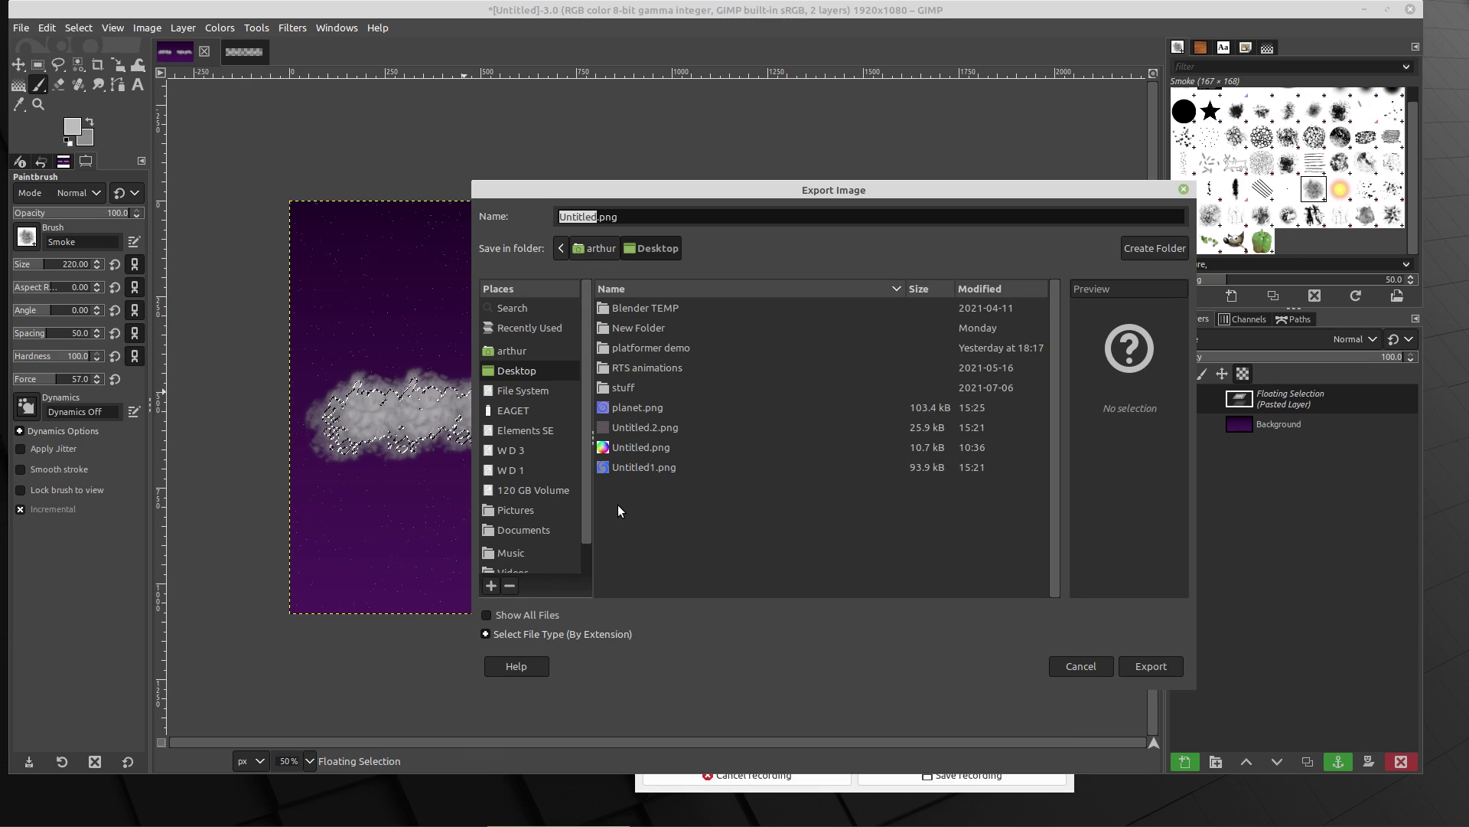
{"action": "left_click", "coordinate": [596, 218]}
{"action": "key", "text": "shift+End"}
{"action": "key", "text": "ctrl+x"}
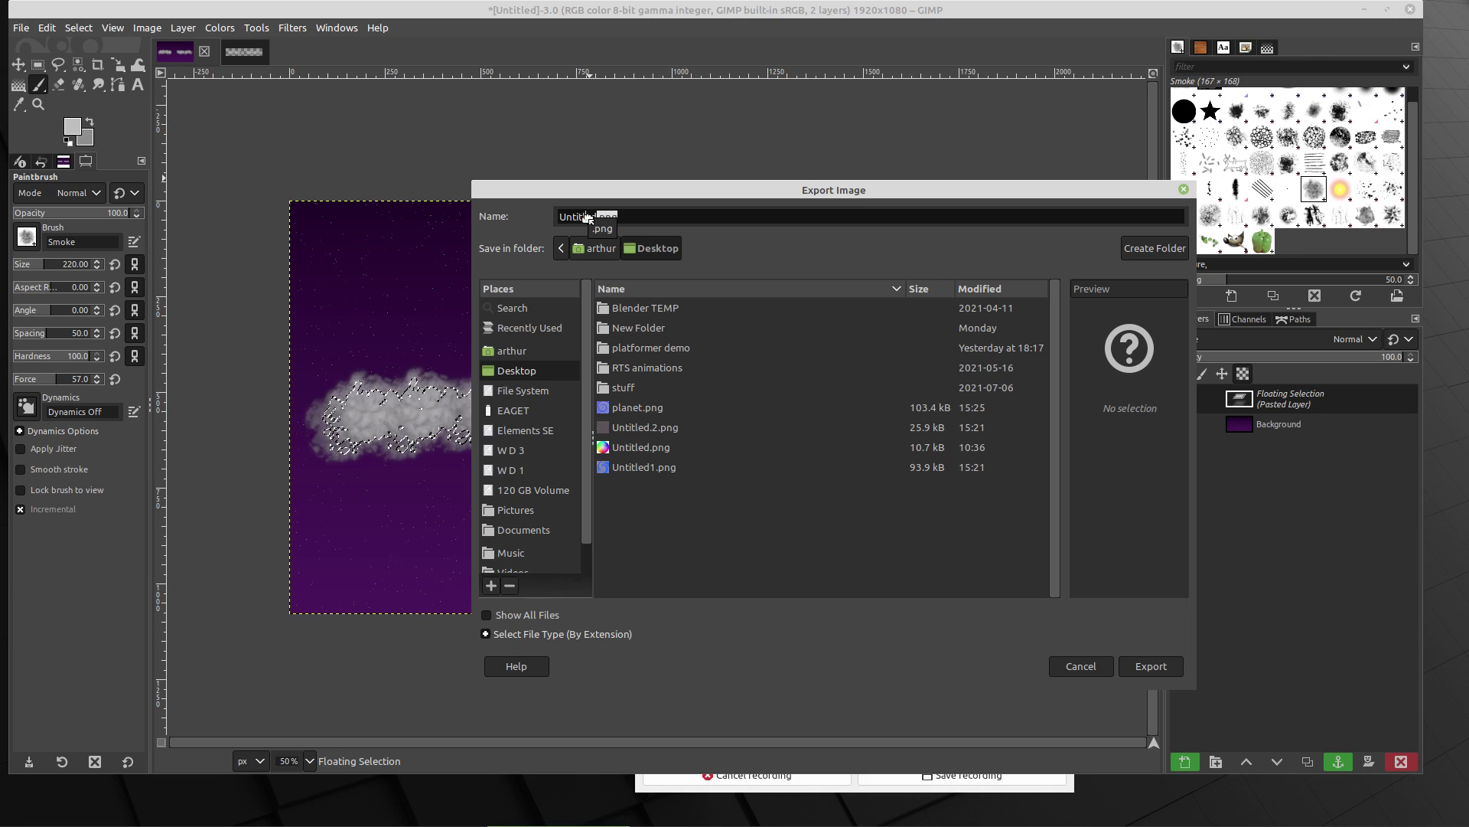
{"action": "key", "text": "Home"}
{"action": "key", "text": "ctrl+v"}
{"action": "key", "text": "End"}
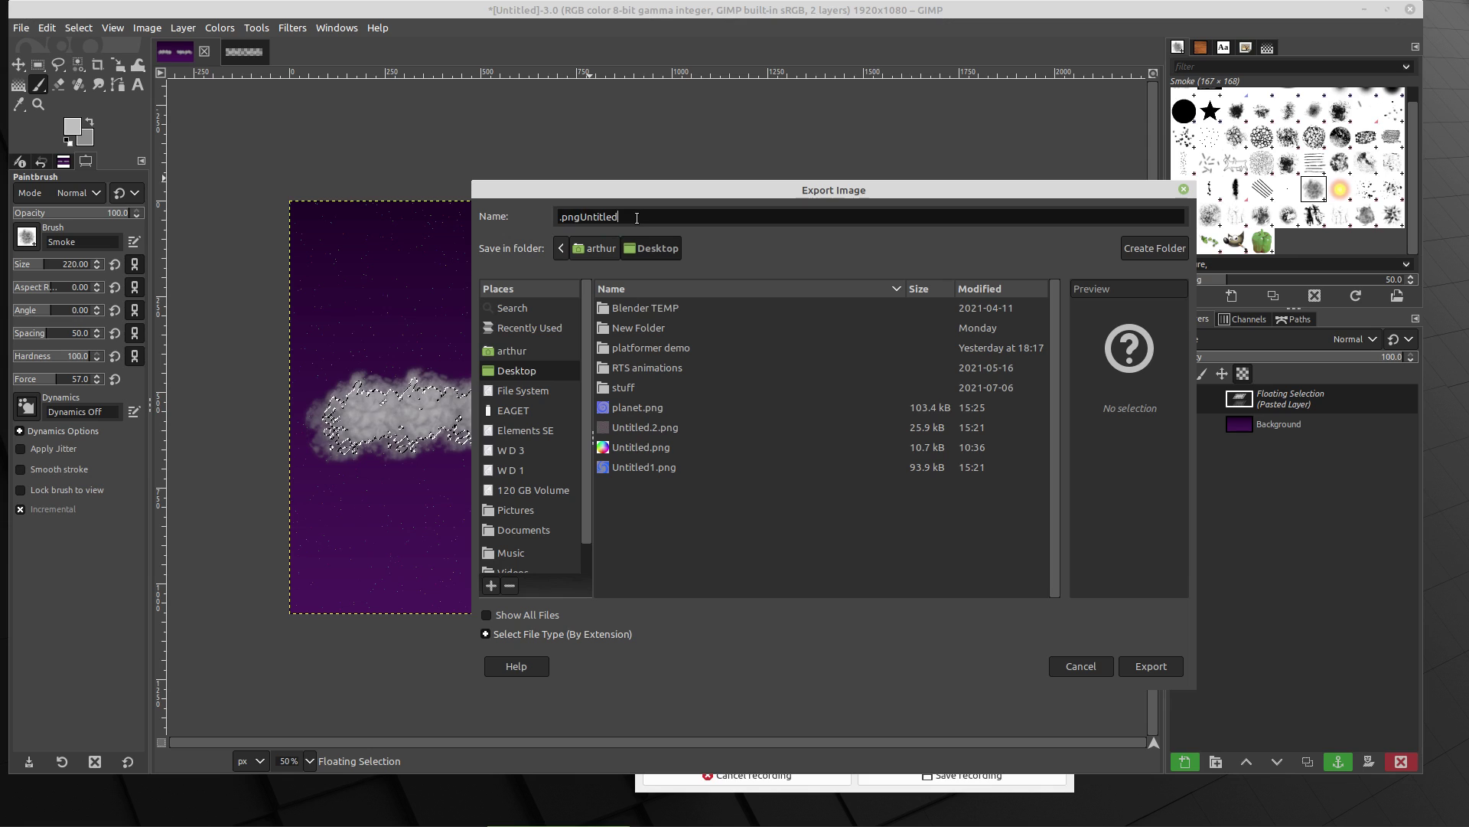
{"action": "key", "text": "ctrl+a"}
{"action": "left_click", "coordinate": [1081, 666]}
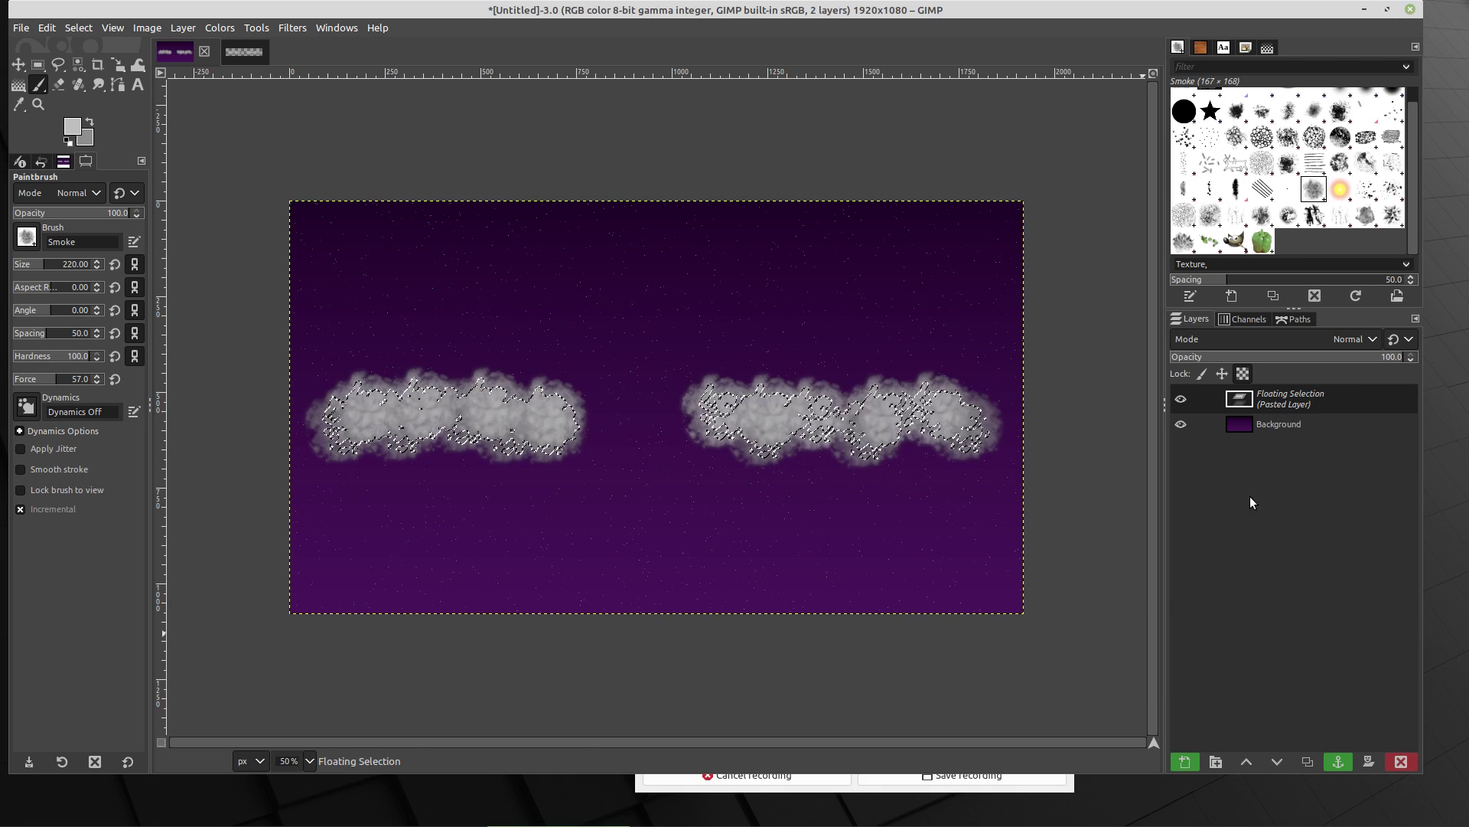
Step: Delete the floating pasted cloud layer from the starry purple image and switch to the Move tool
{"action": "right_click", "coordinate": [1264, 390]}
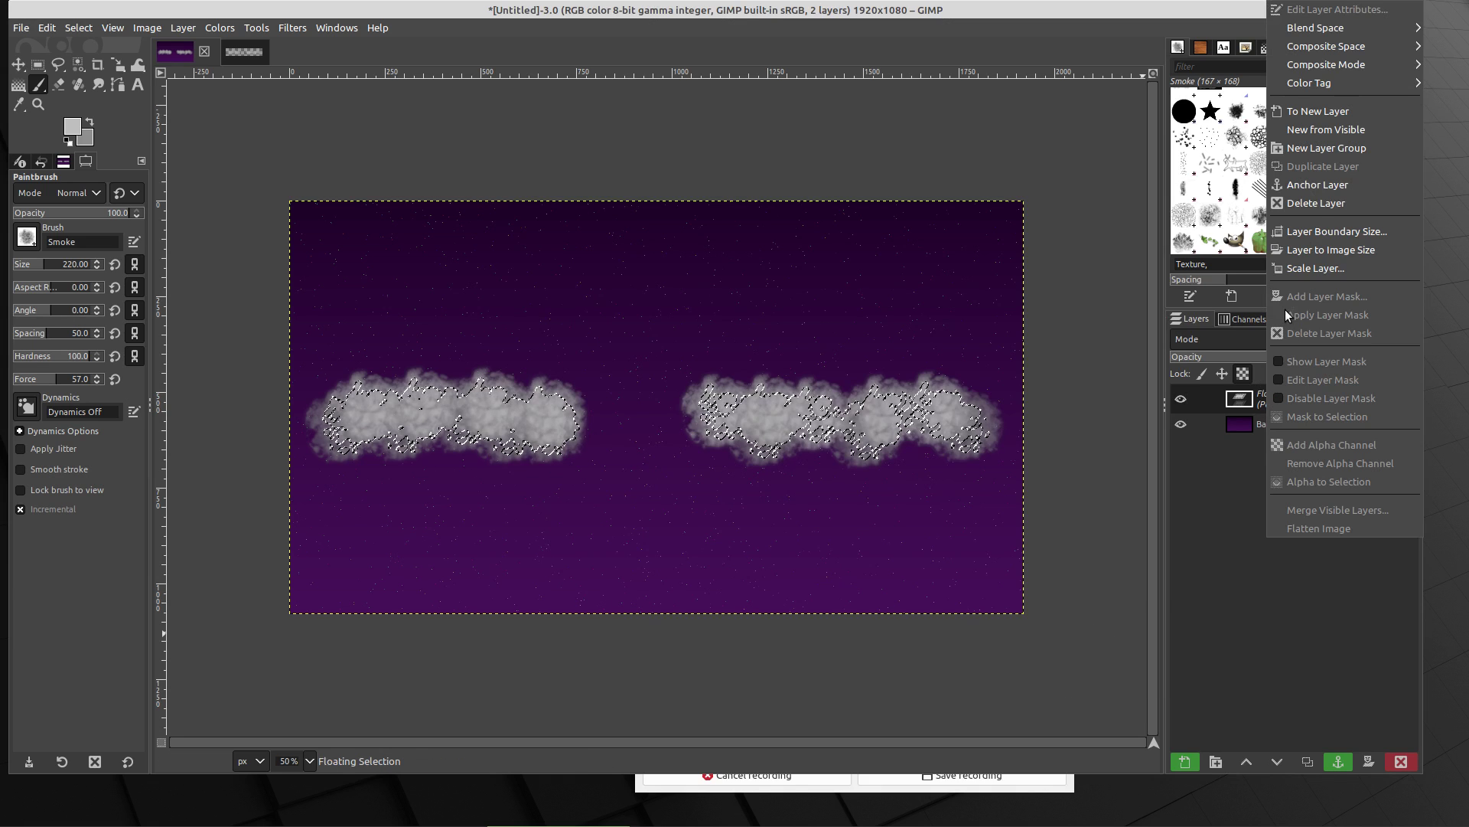
{"action": "left_click", "coordinate": [1315, 201]}
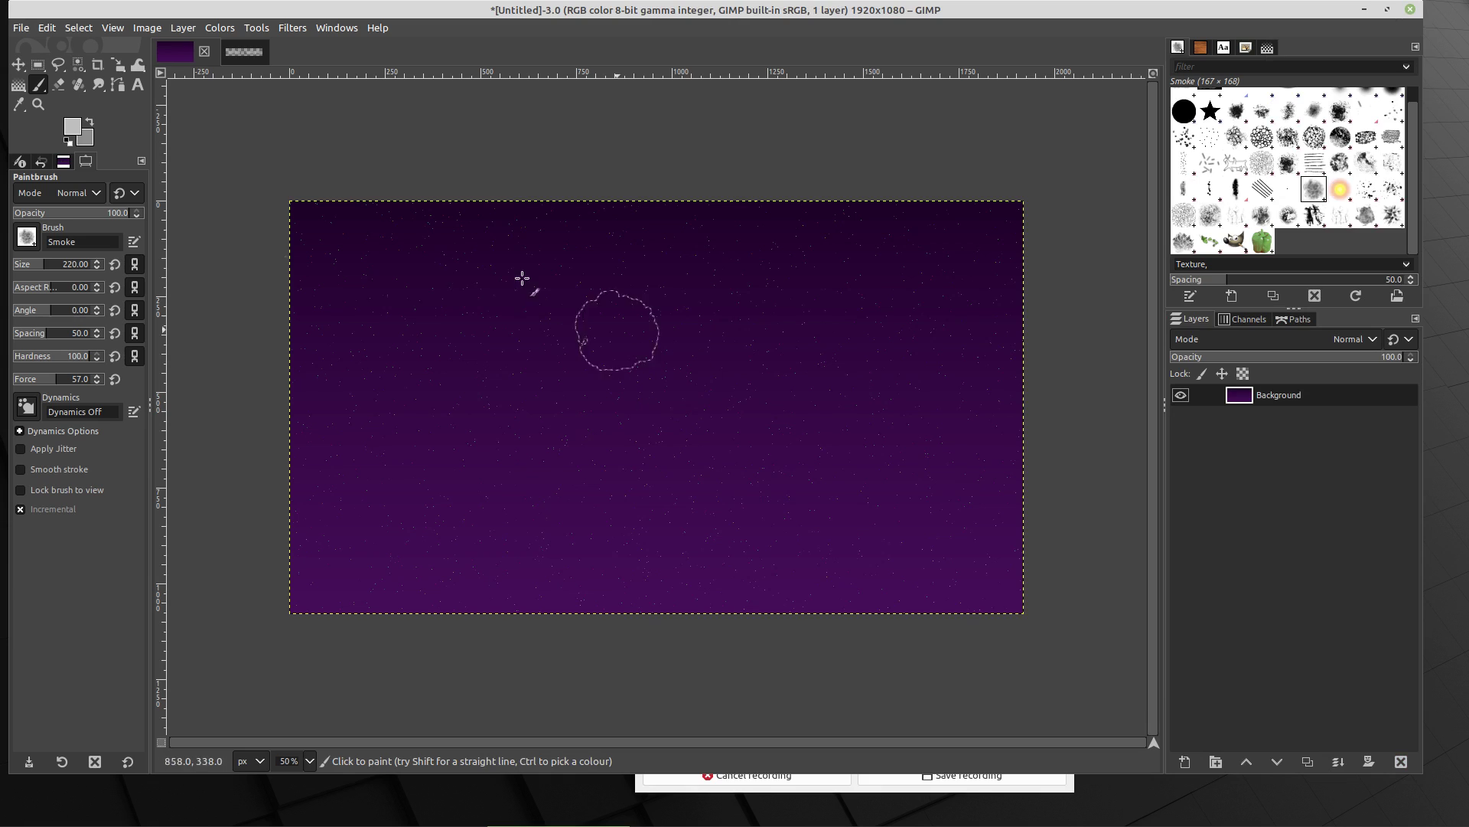
{"action": "left_click", "coordinate": [19, 65]}
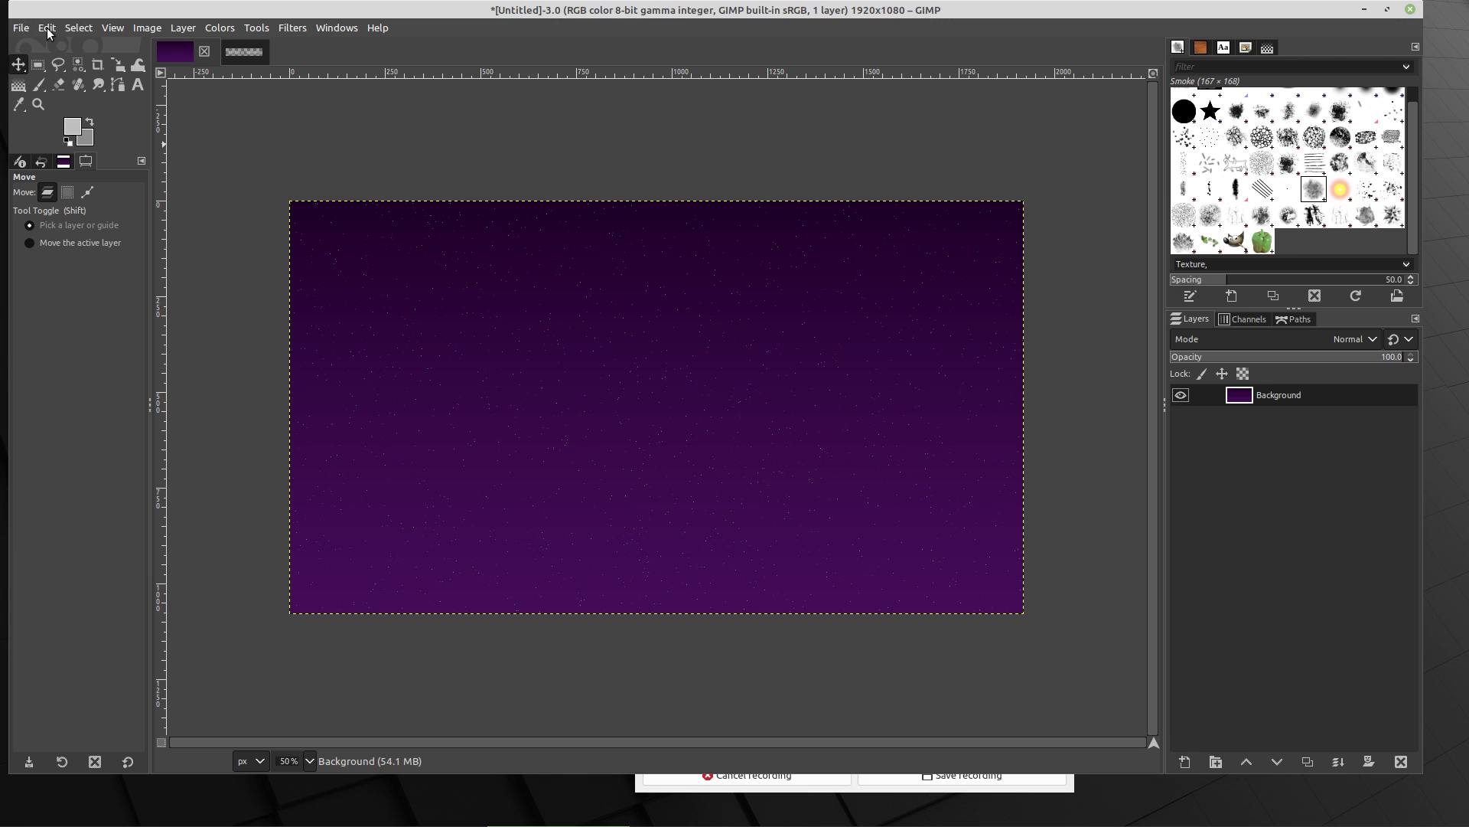
Step: Export the starry purple image to the Desktop folder as background1.png with the offered PNG options
{"action": "left_click", "coordinate": [22, 28]}
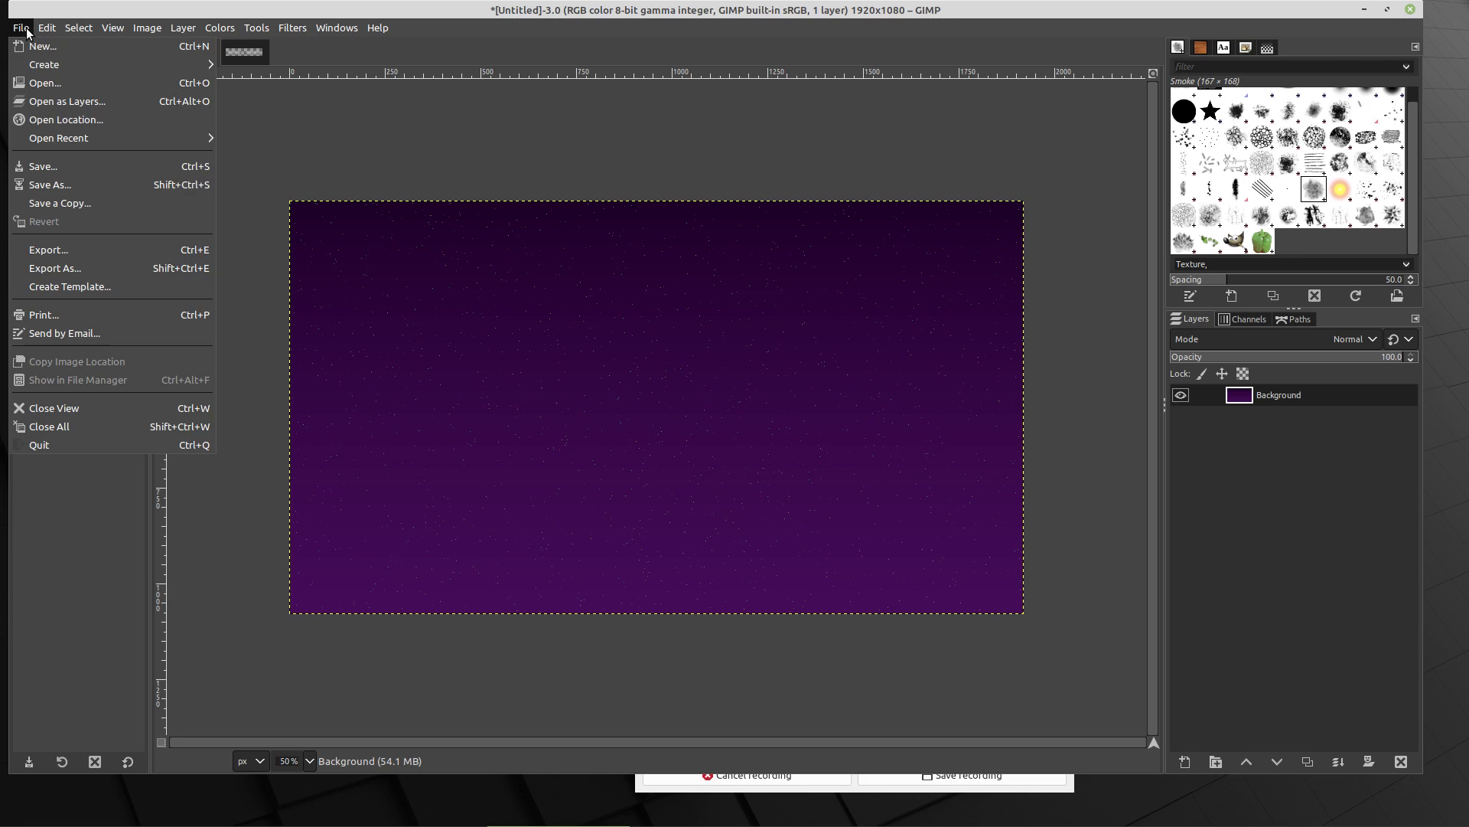
{"action": "left_click", "coordinate": [66, 268]}
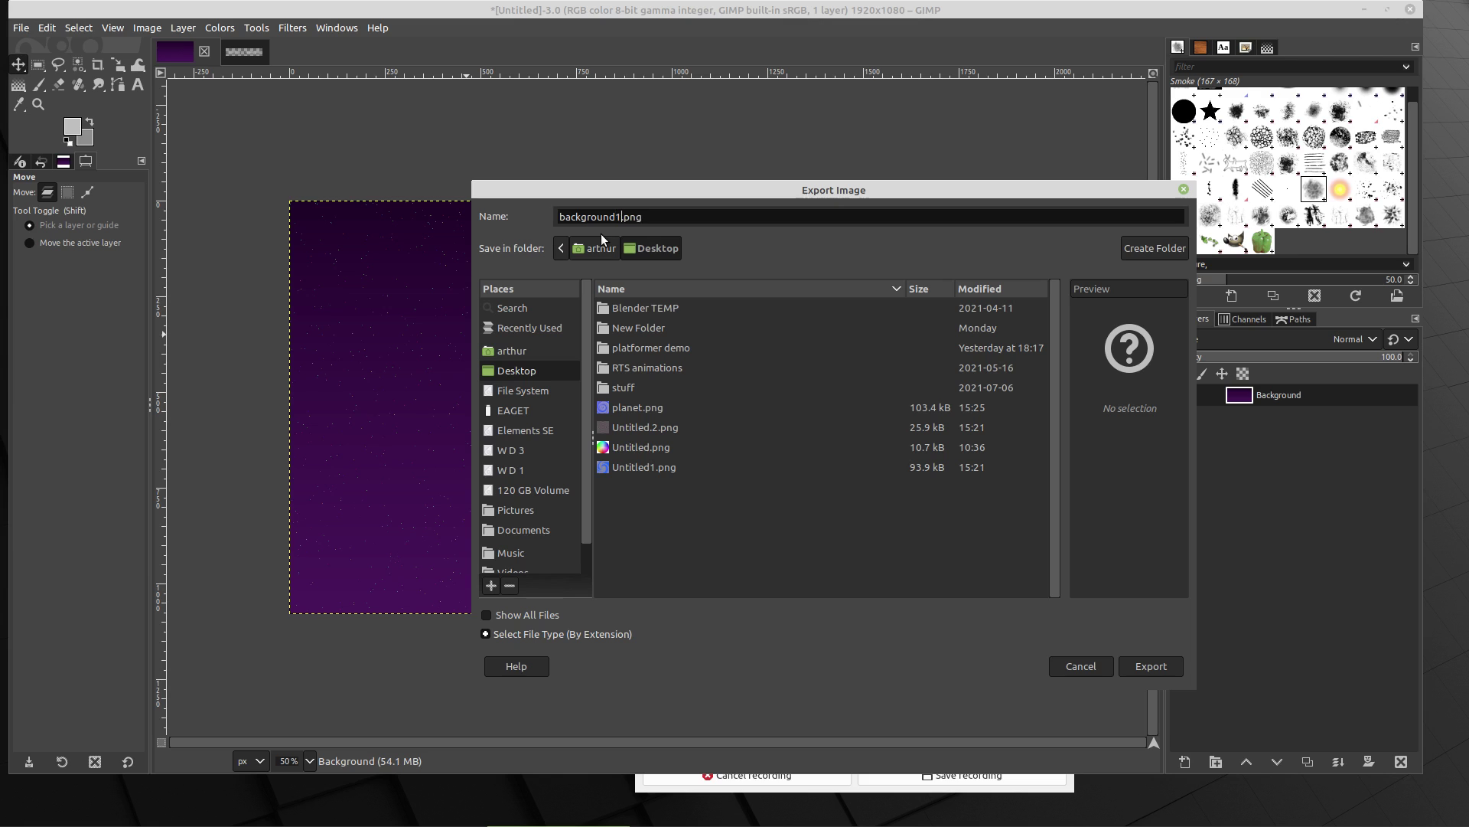
{"action": "left_click", "coordinate": [1136, 664]}
{"action": "left_click", "coordinate": [908, 601]}
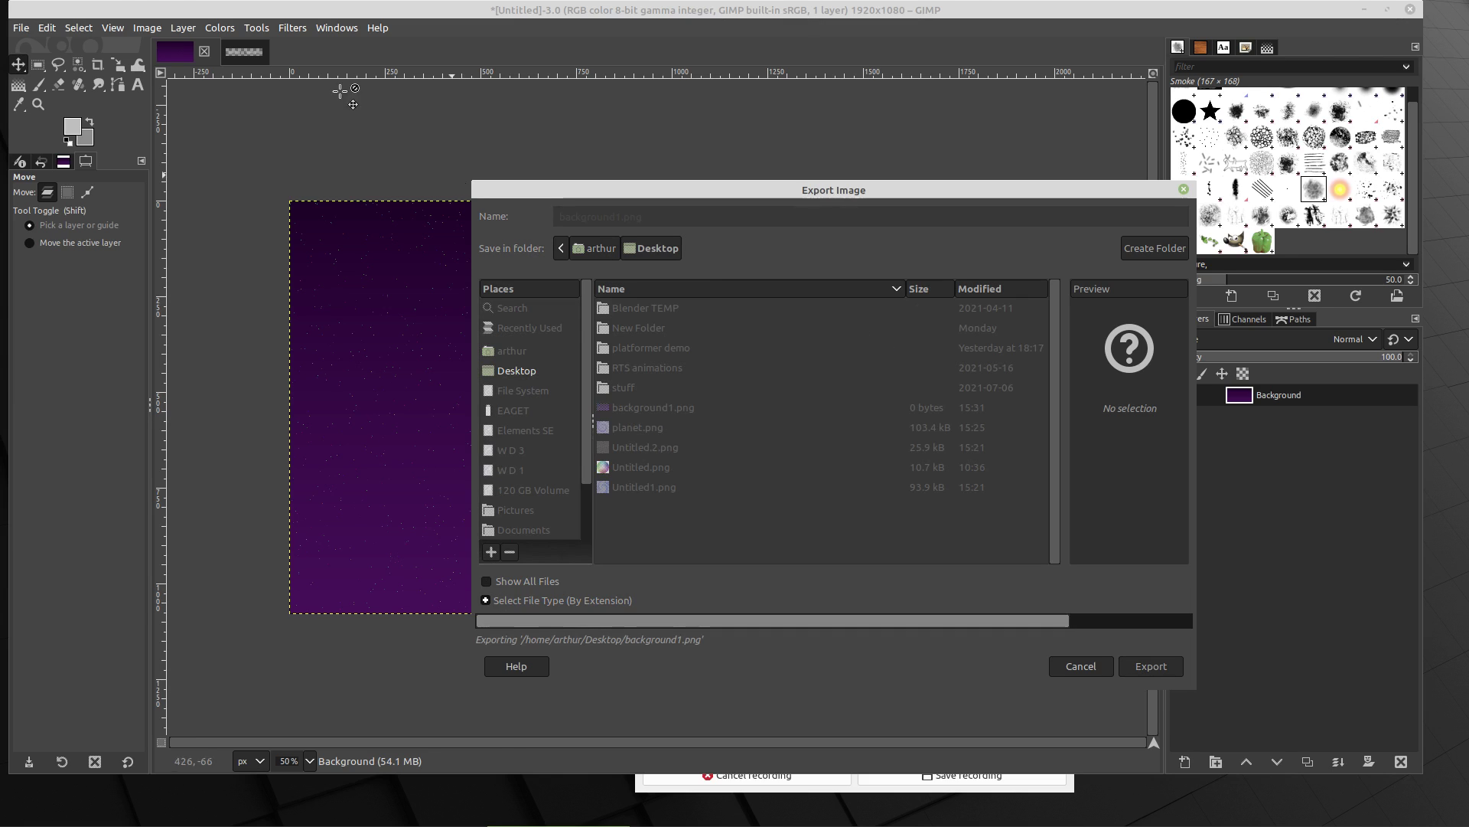
Step: Switch to the 1920 × 400 transparent cloud image and export it to the Desktop folder as clouds.png
{"action": "left_click", "coordinate": [235, 53]}
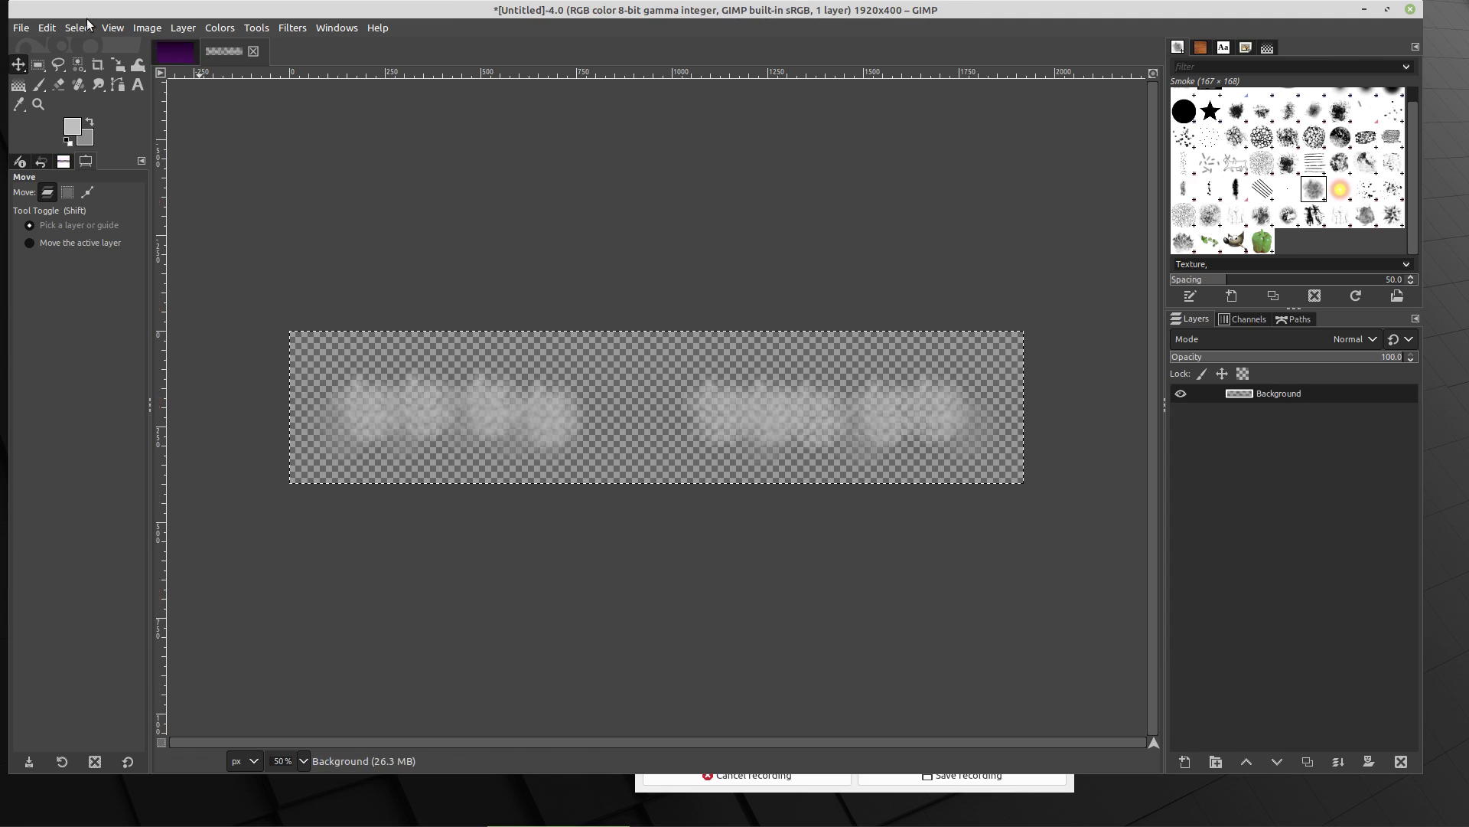
{"action": "left_click", "coordinate": [22, 27]}
{"action": "left_click", "coordinate": [75, 269]}
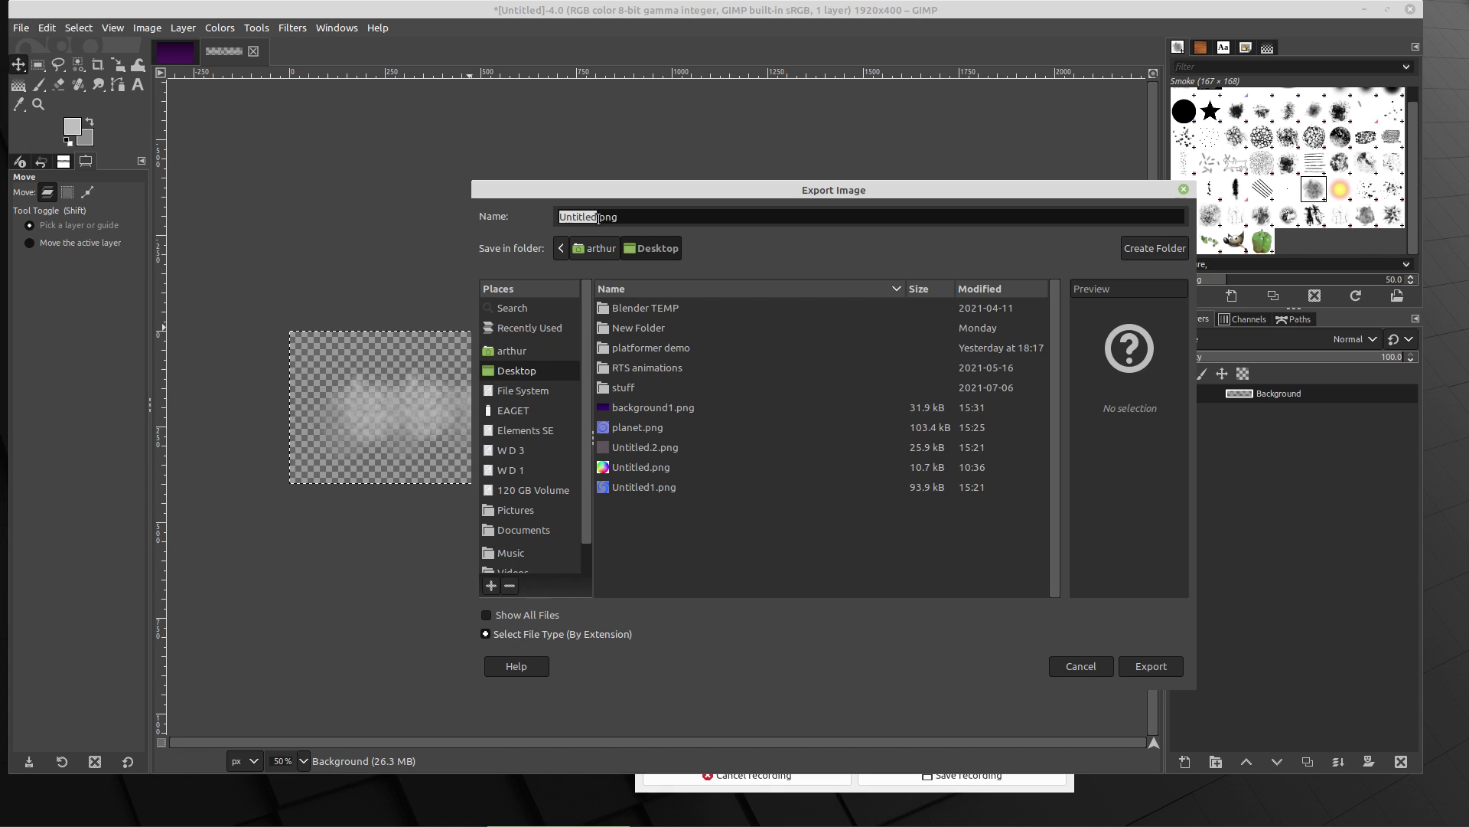
{"action": "left_click_drag", "start_coordinate": [598, 218], "coordinate": [558, 218]}
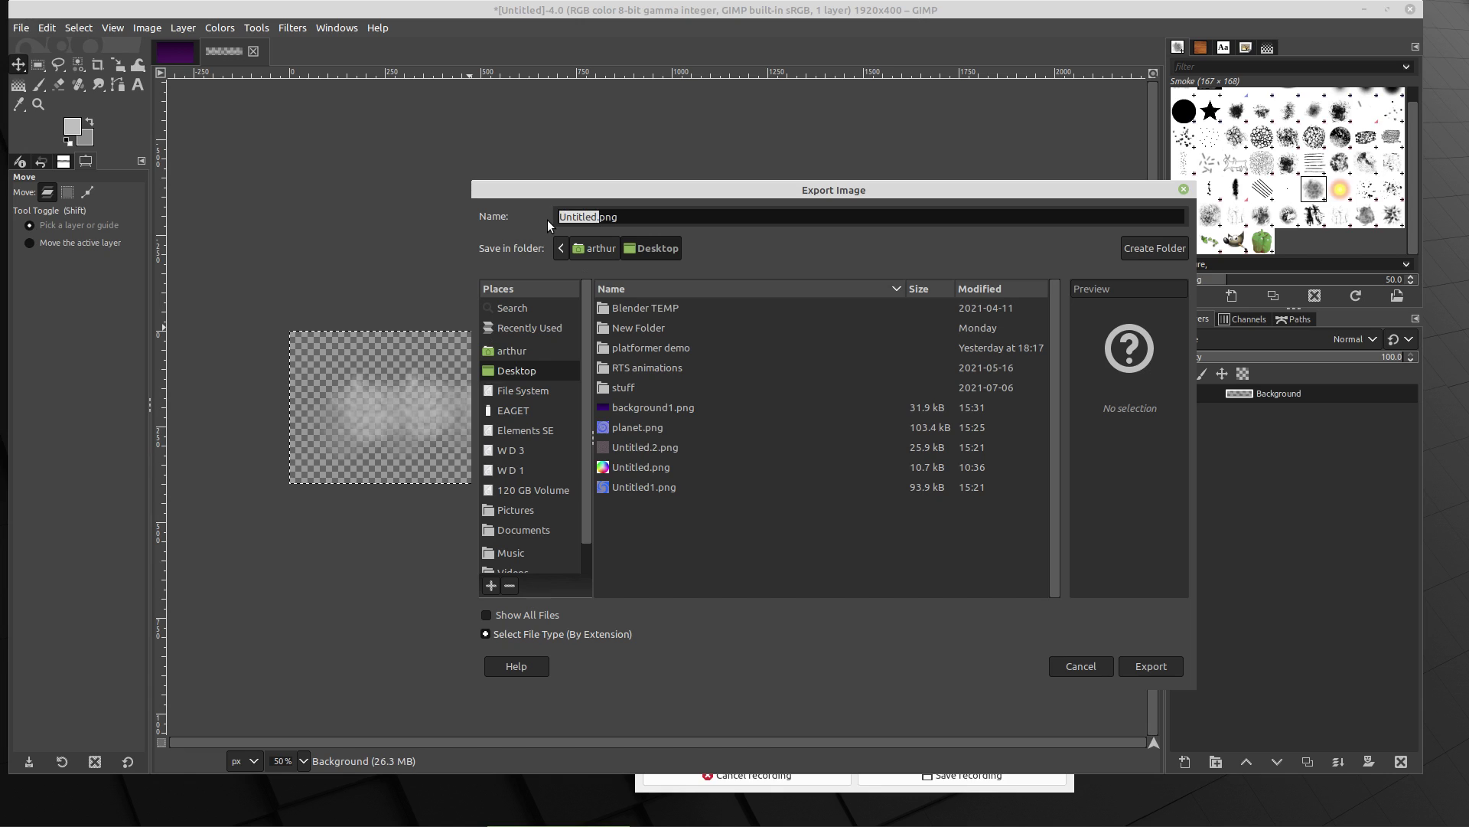
{"action": "type", "text": "clouds"}
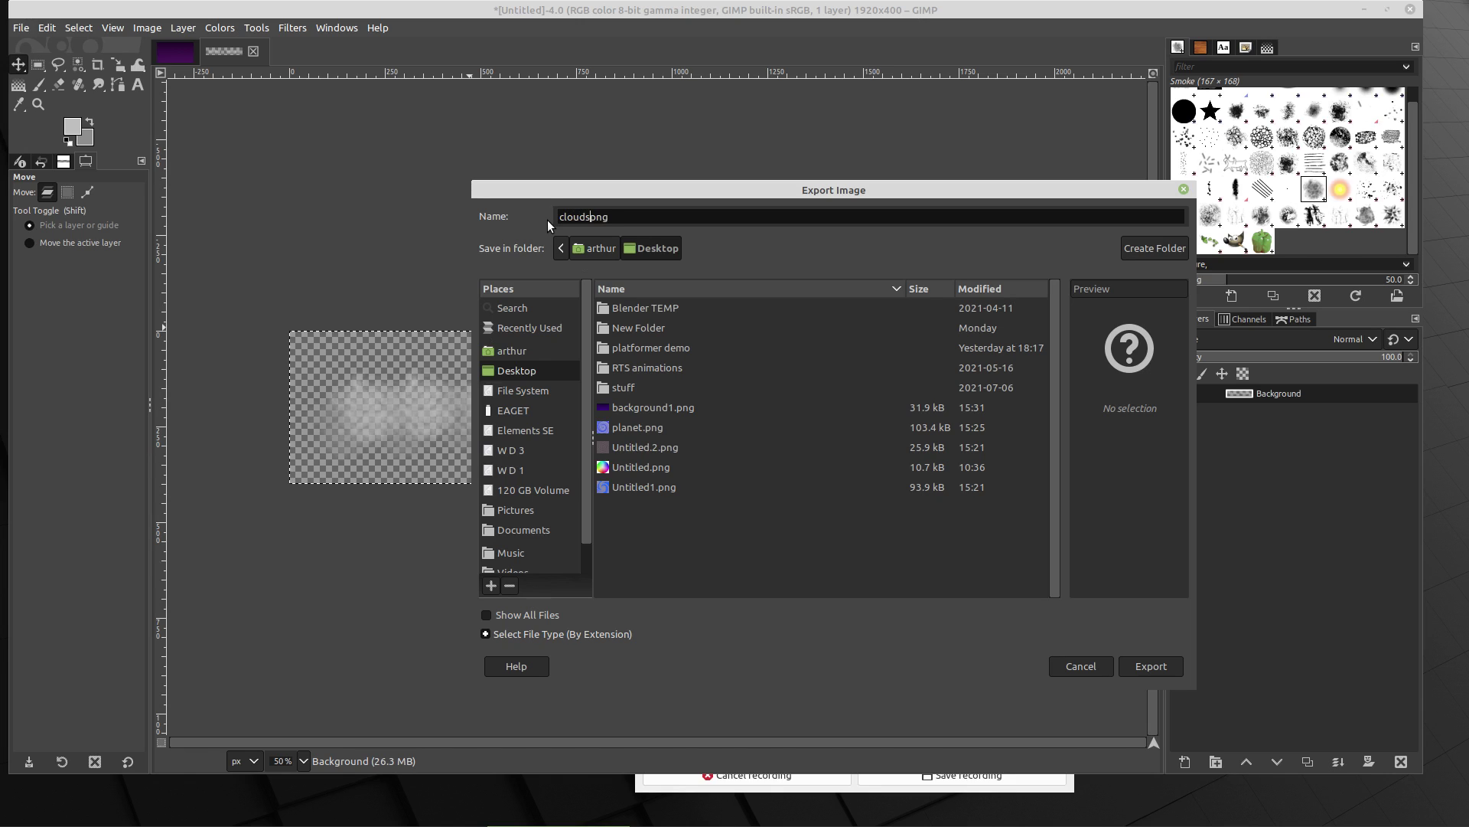
{"action": "key", "text": "Return"}
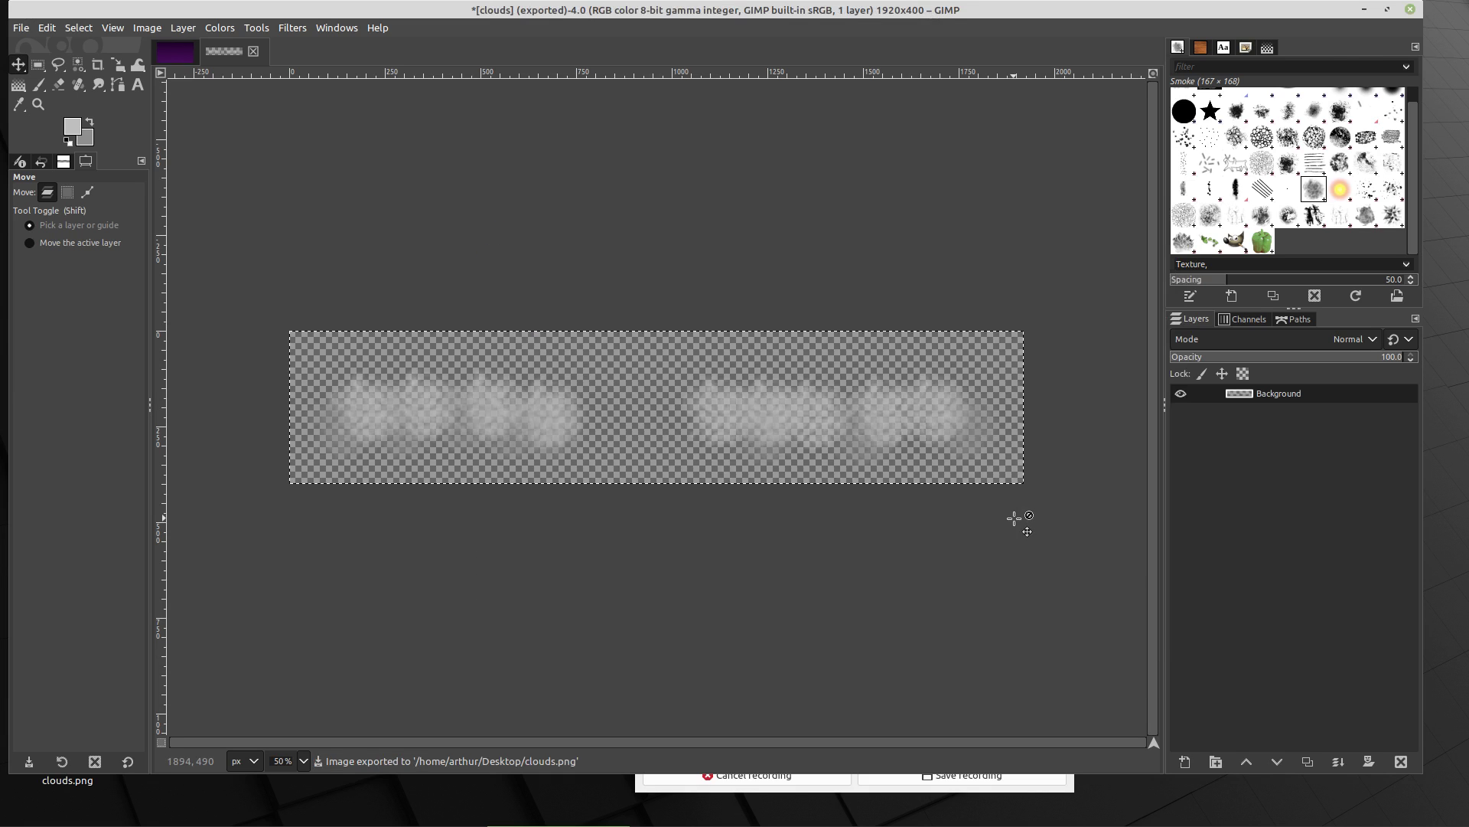
{"action": "mouse_move", "coordinate": [1211, 824]}
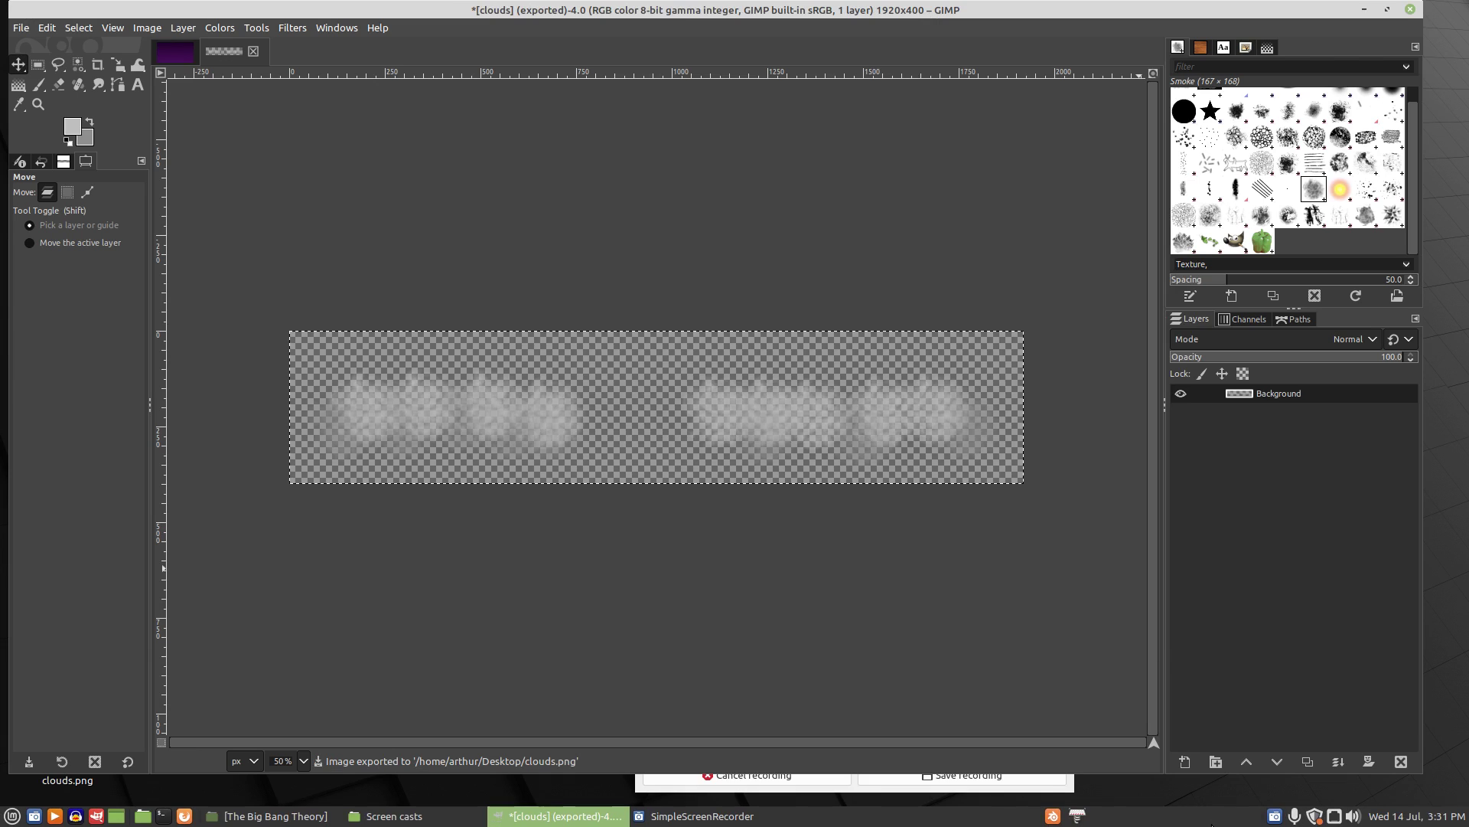
{"action": "right_click", "coordinate": [1275, 817]}
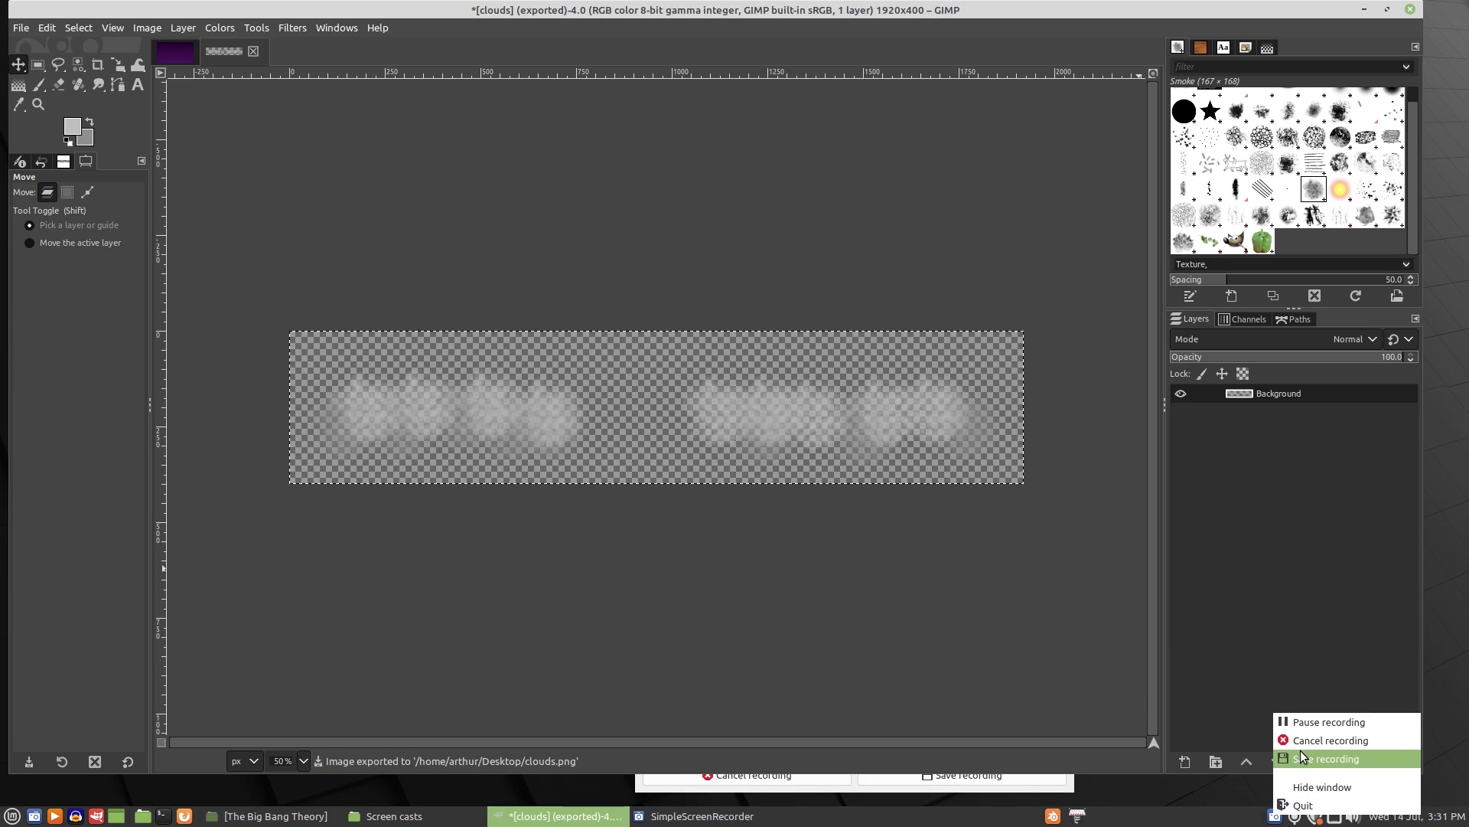